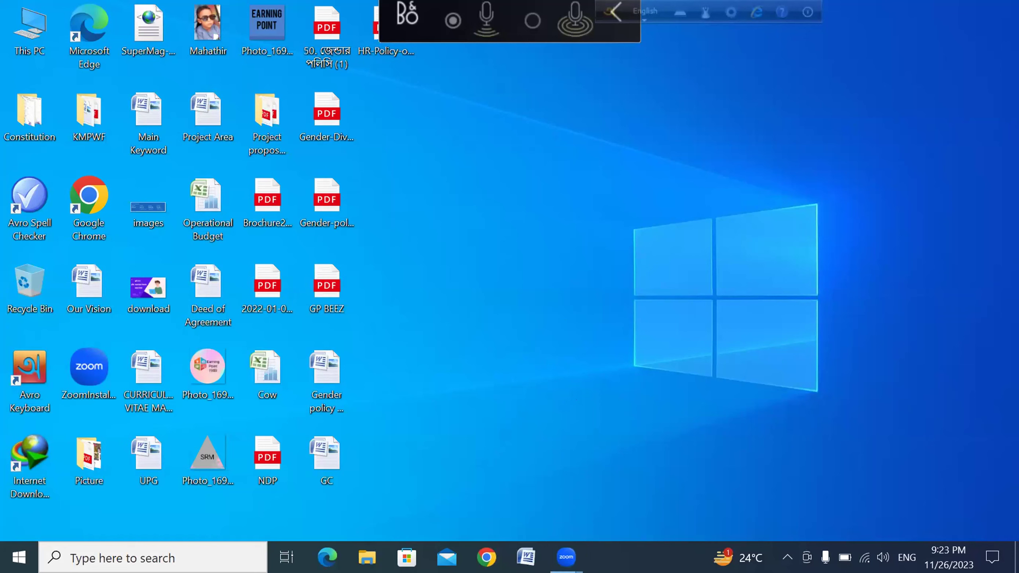
- Dismiss the Zoom window previews and return focus to the Windows desktop
mouse_move(566, 557)
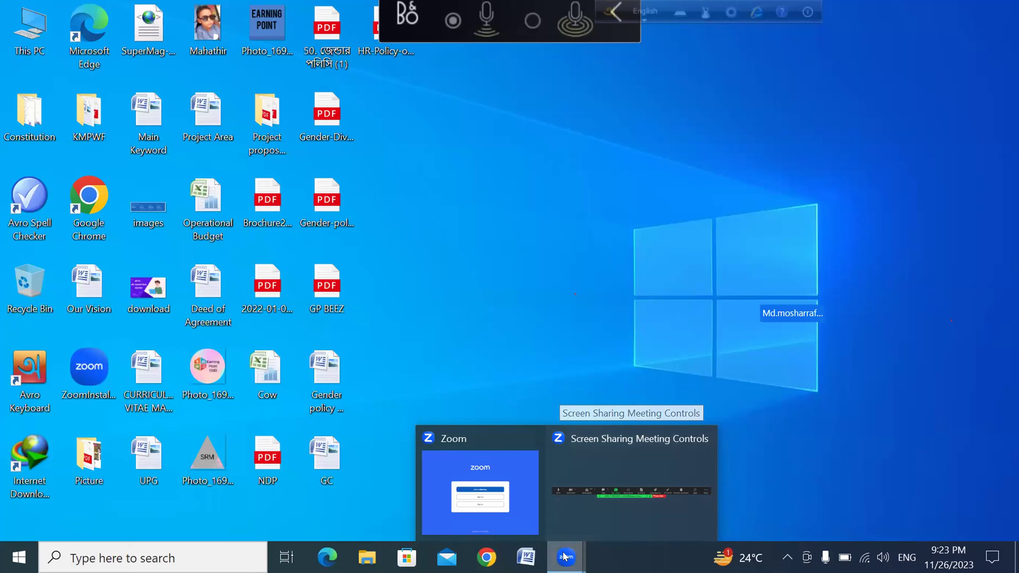
click(613, 500)
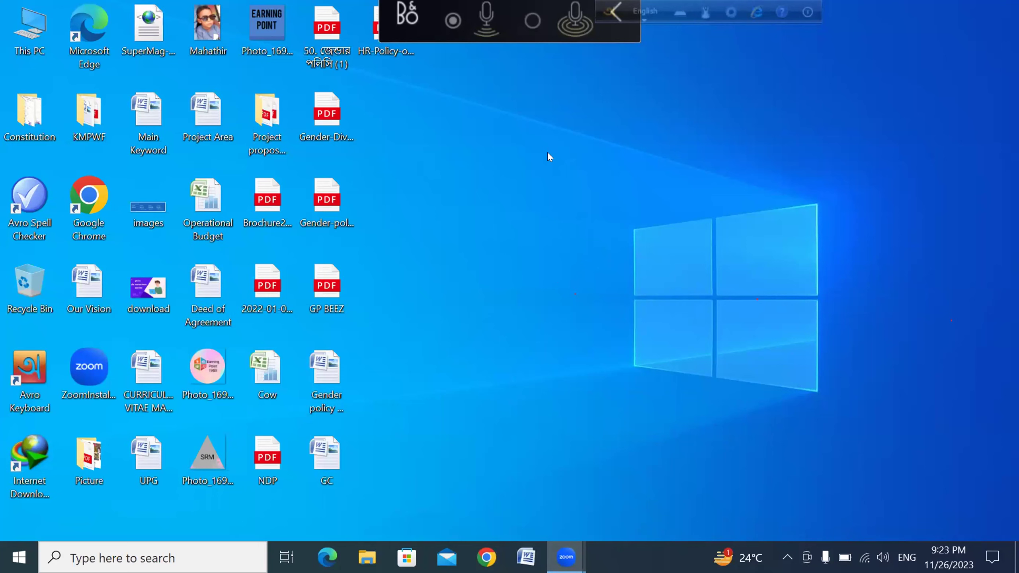
click(767, 232)
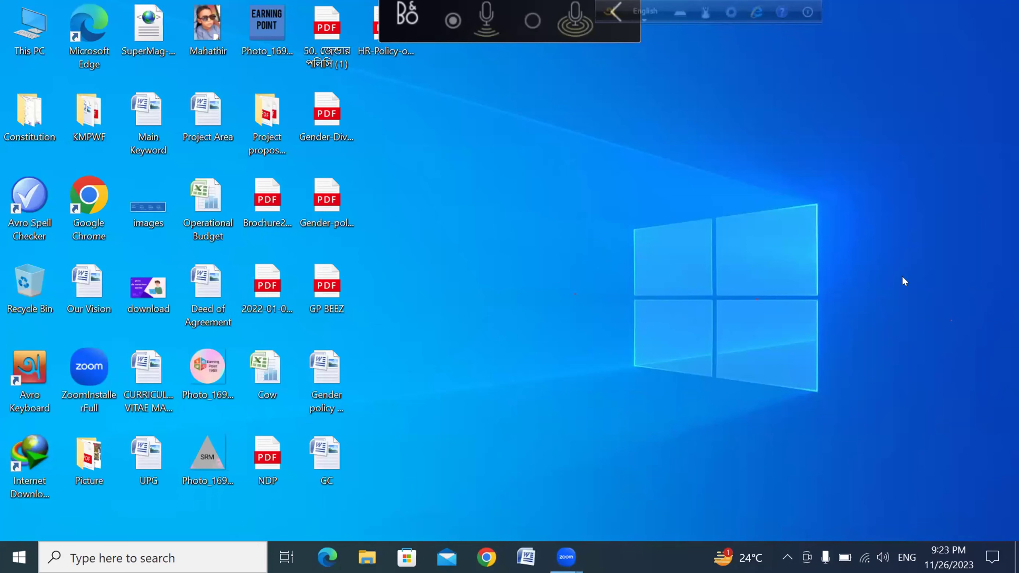
- Launch Chrome with the info profile and go to linkecin.com
double_click(90, 207)
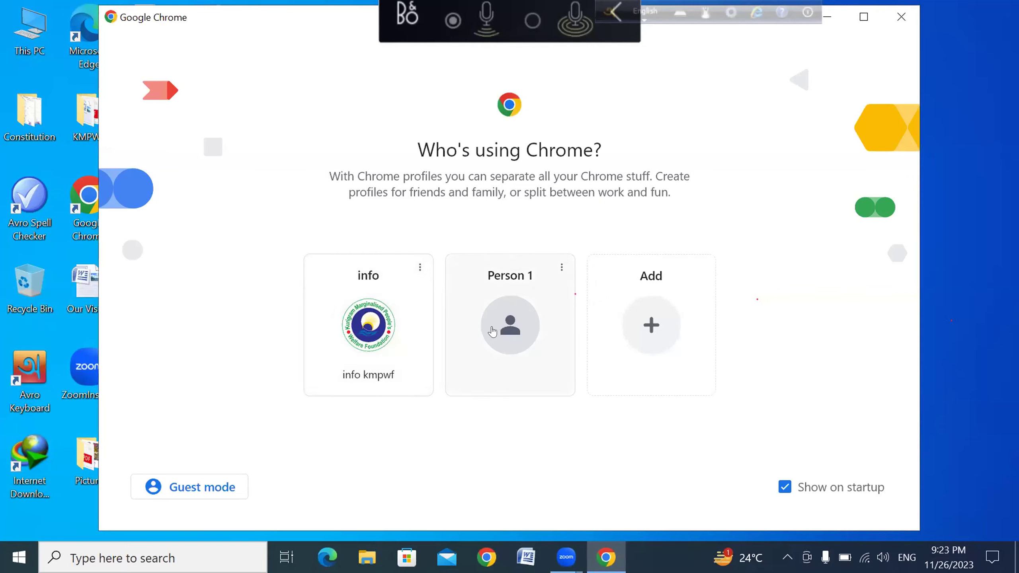
click(407, 338)
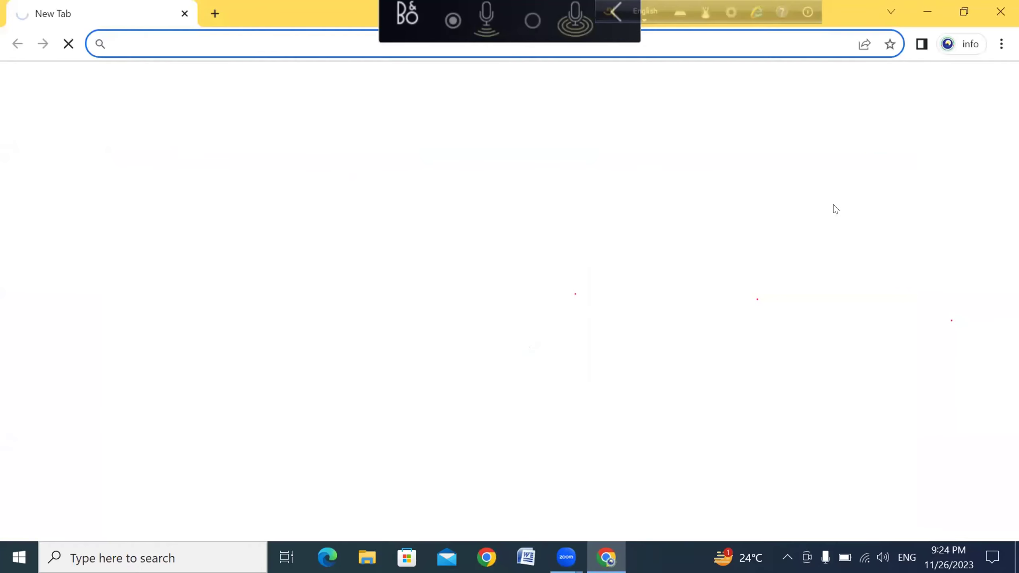
click(159, 34)
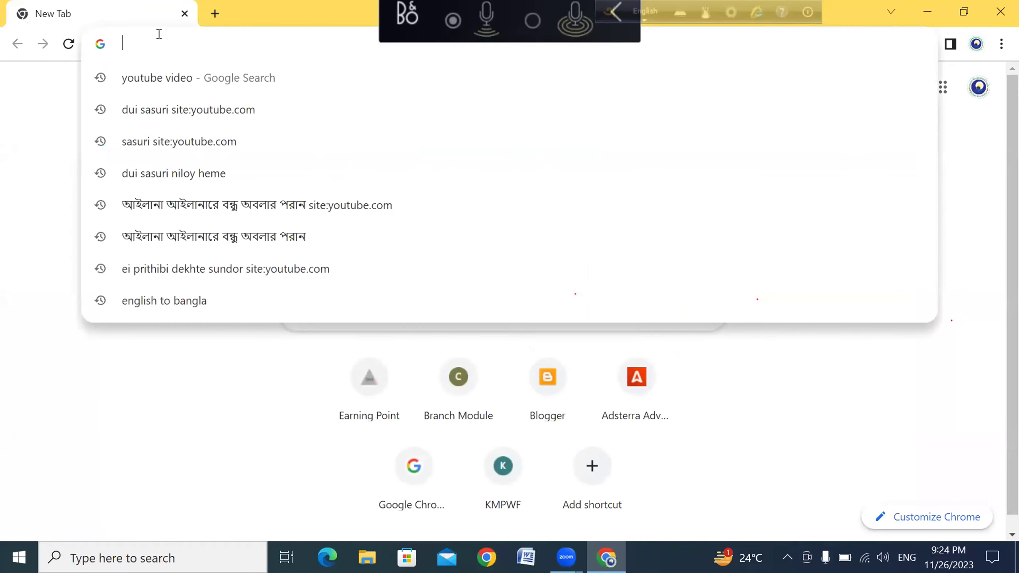
text(l)
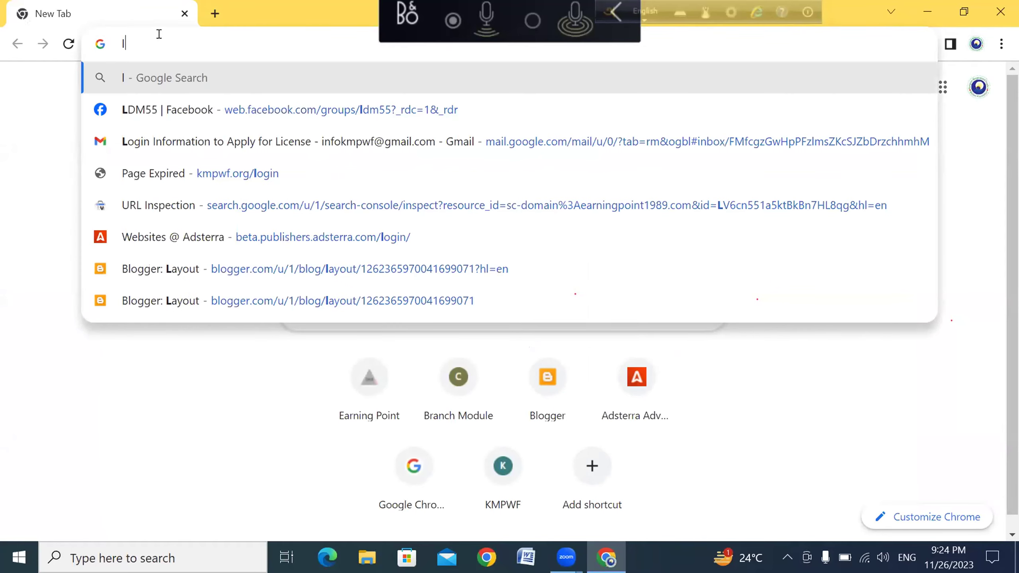
text(inkecin.com)
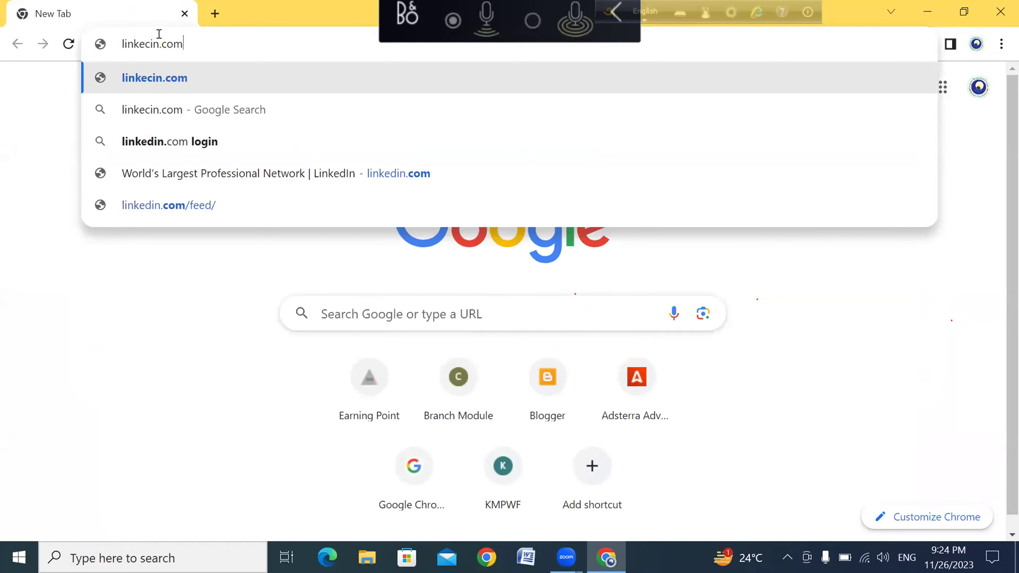
key(Return)
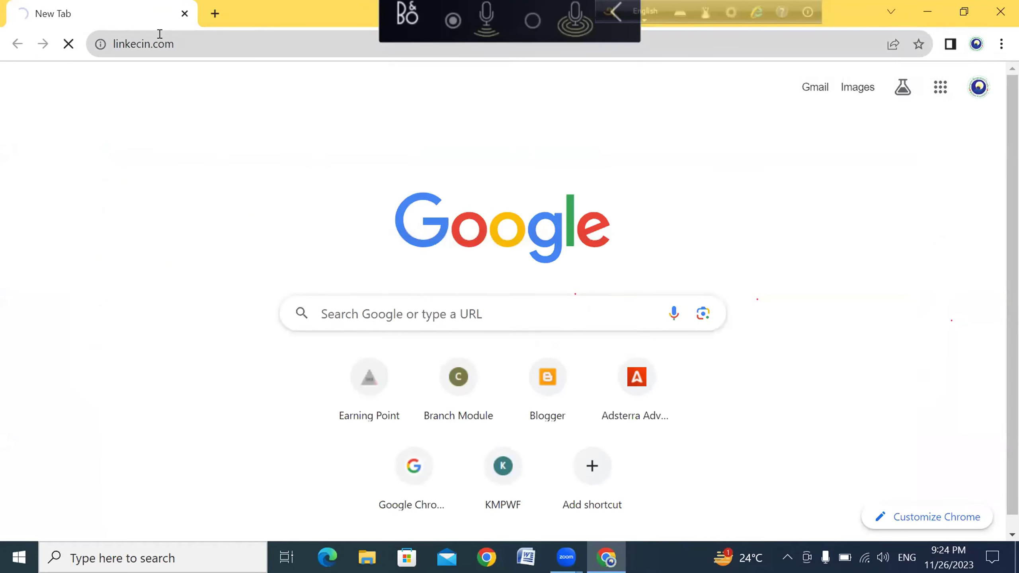
- Replace the misspelled address with linkedin.com and load it
click(192, 40)
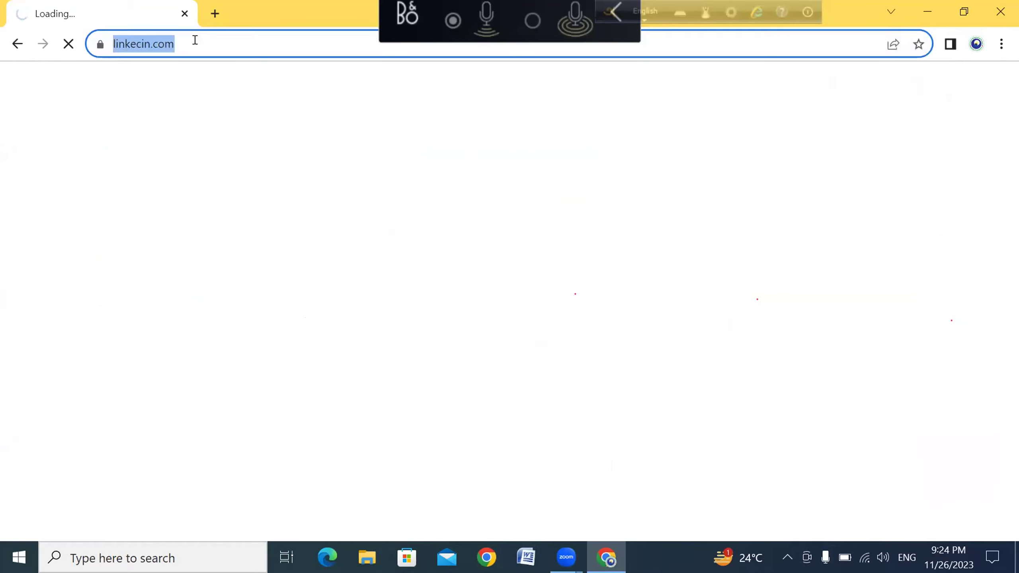
text(lin)
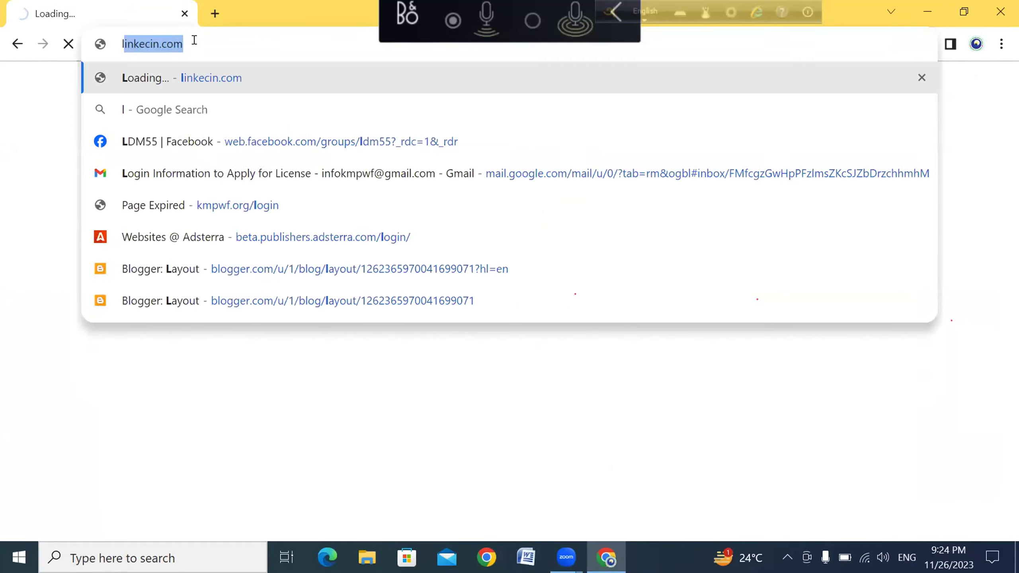
text(ked)
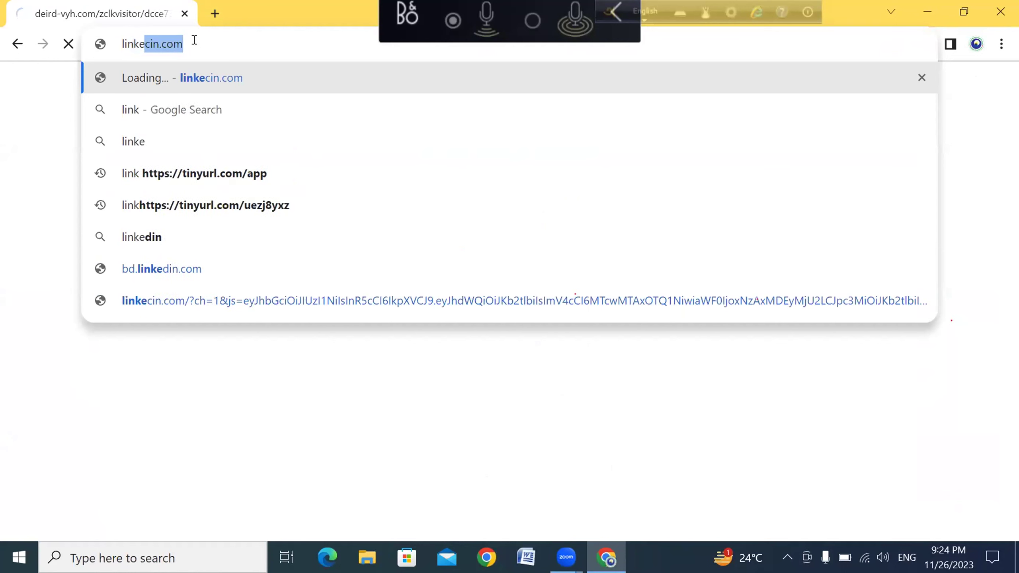
text(in)
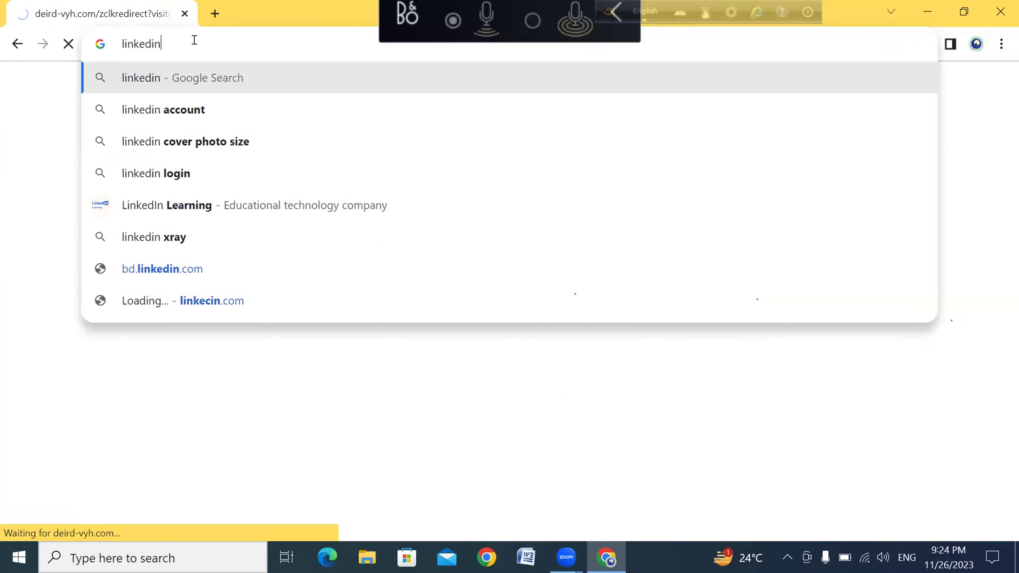
text(.com)
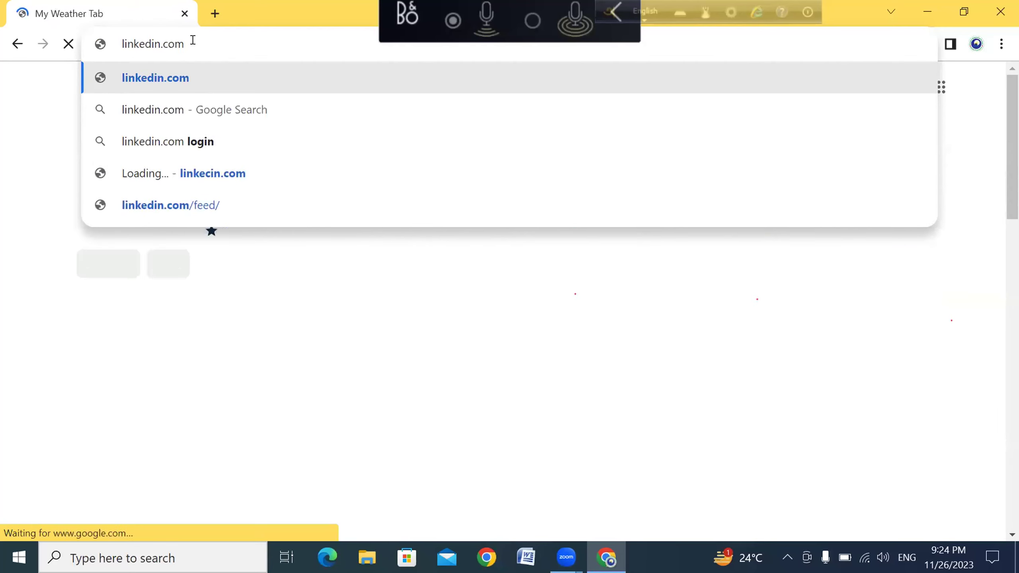
key(Return)
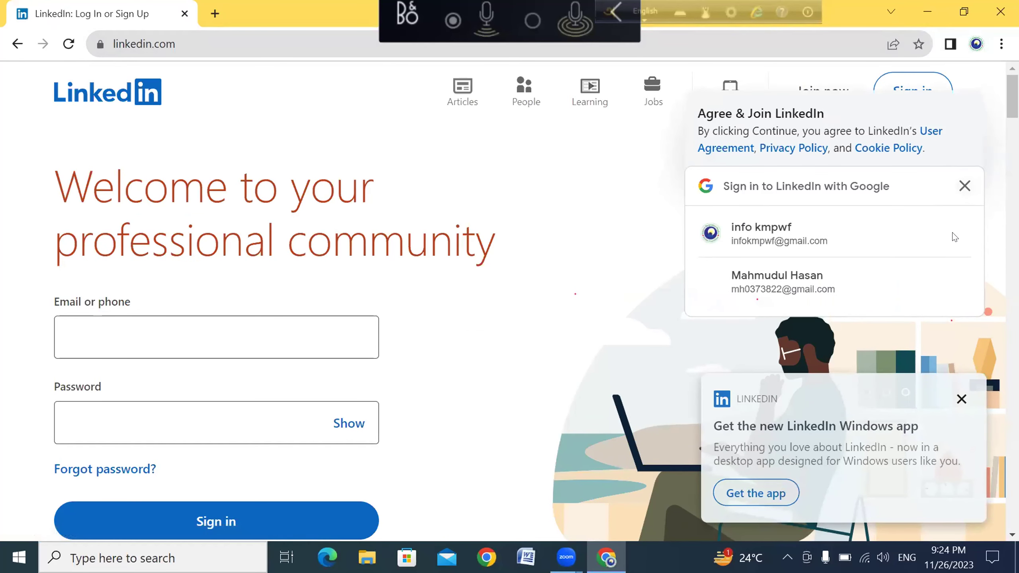
- Close the Google sign-in prompt and Windows app promotion, then choose Join now
click(964, 186)
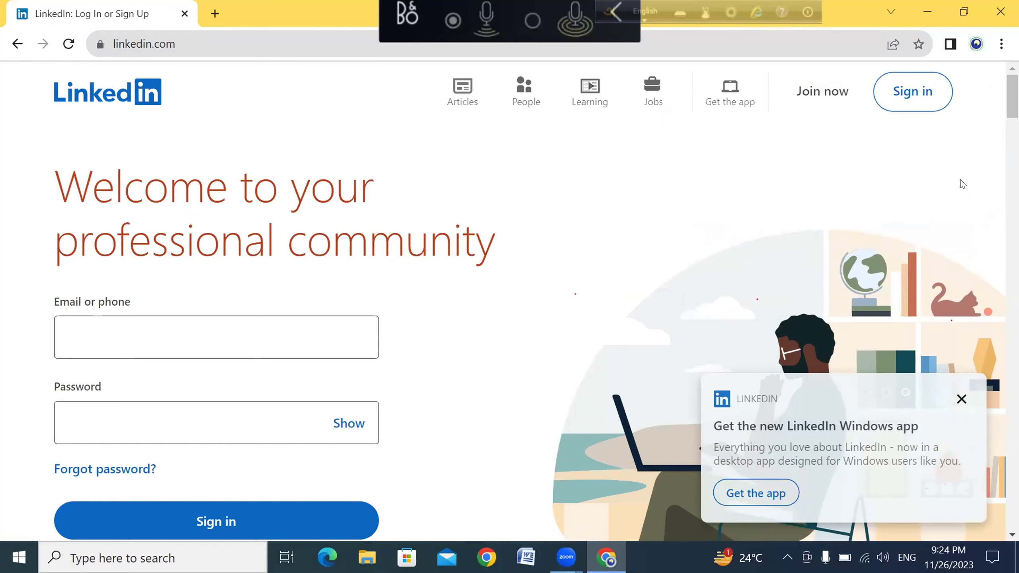
click(962, 399)
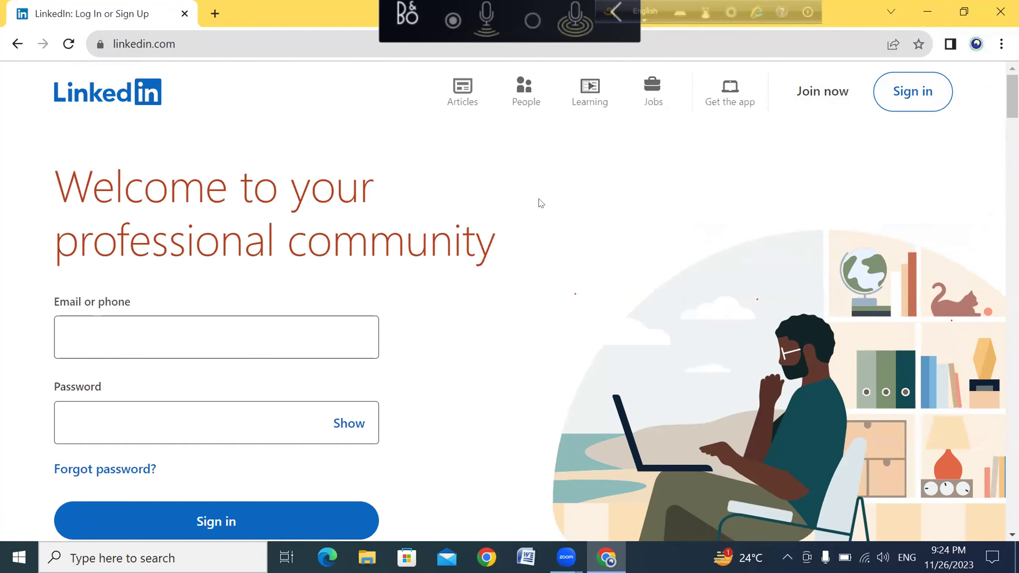
scroll(538, 246, down, 4)
scroll(540, 247, down, 3)
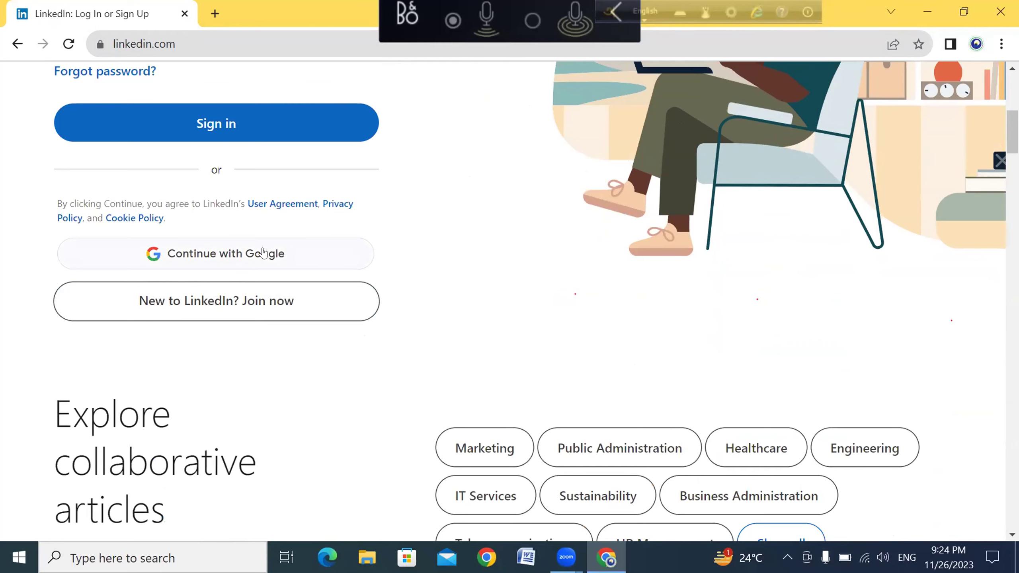
scroll(591, 252, up, 7)
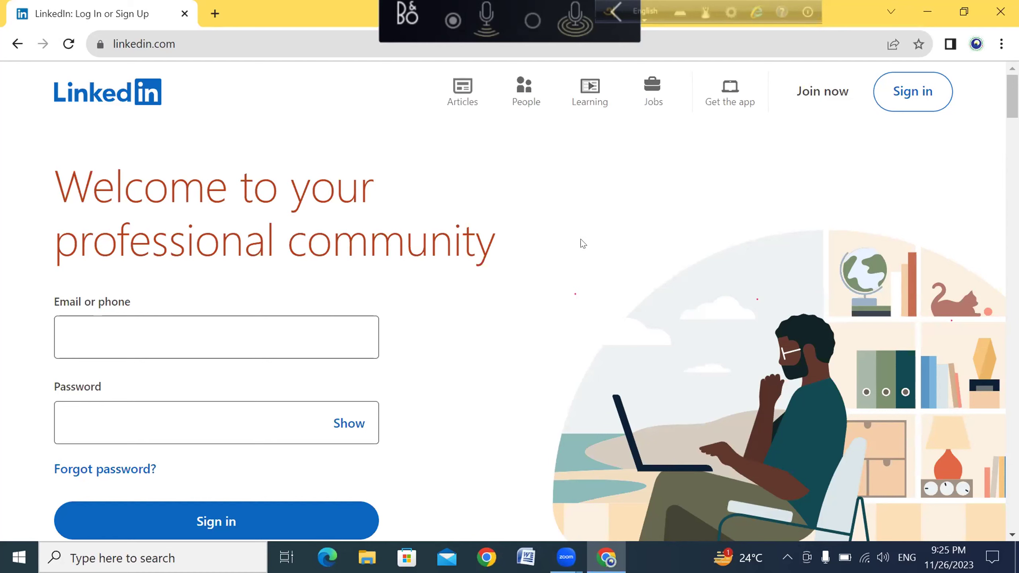
click(821, 92)
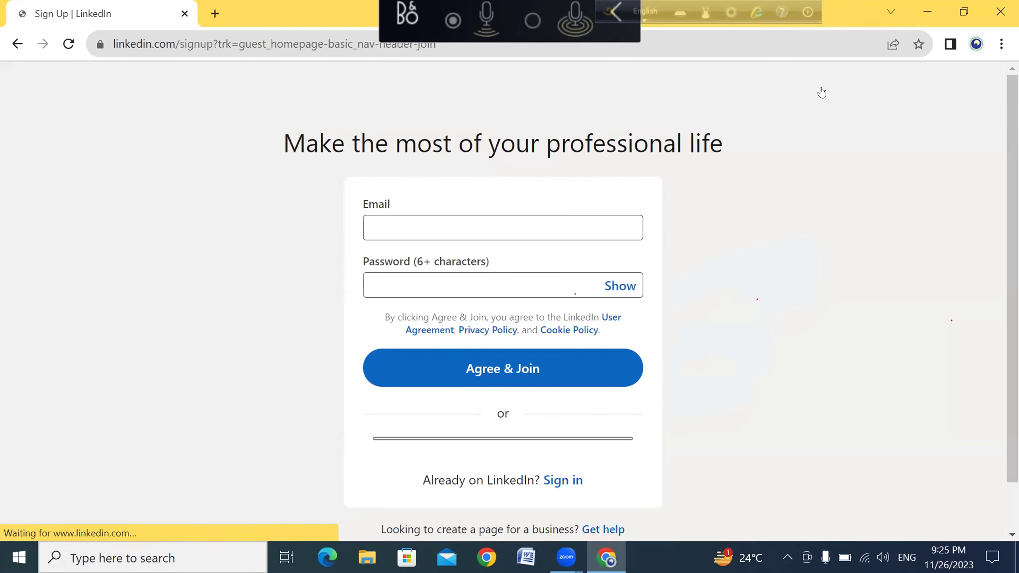
- Start the Email field with the Gmail username and @, fixing a stray colon
click(367, 223)
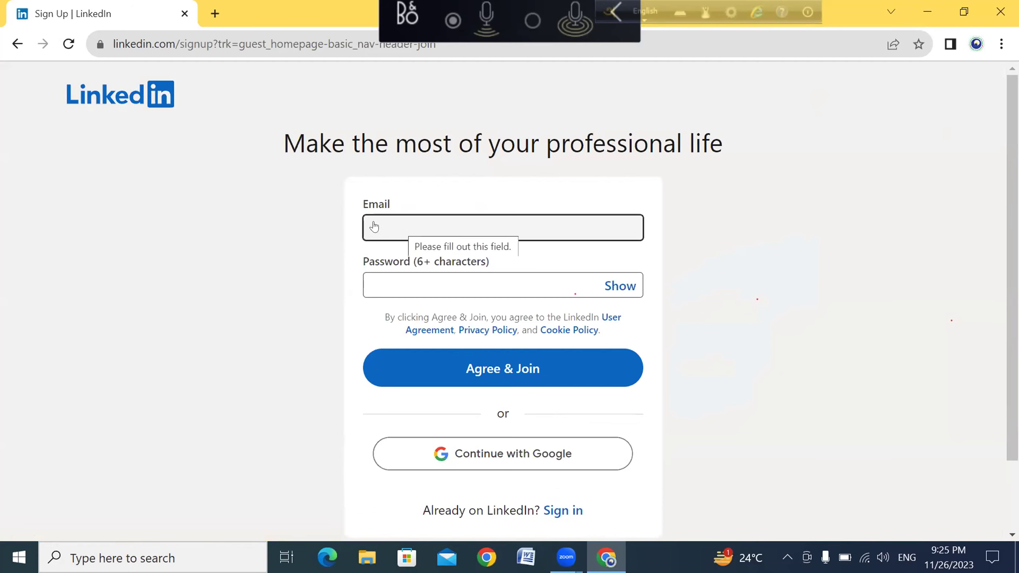
click(404, 292)
click(424, 236)
click(971, 217)
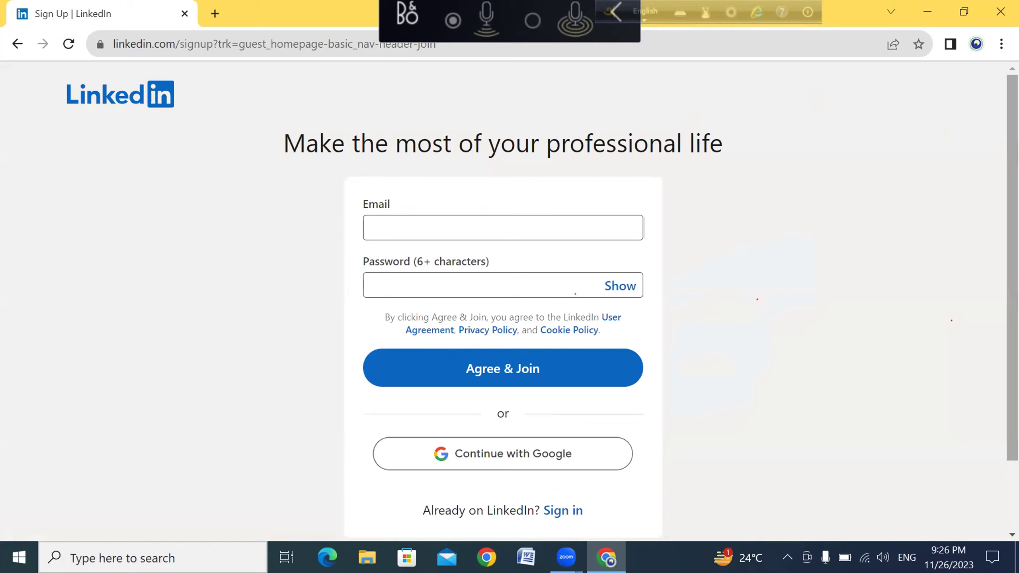
text(:)
key(BackSpace)
text(@)
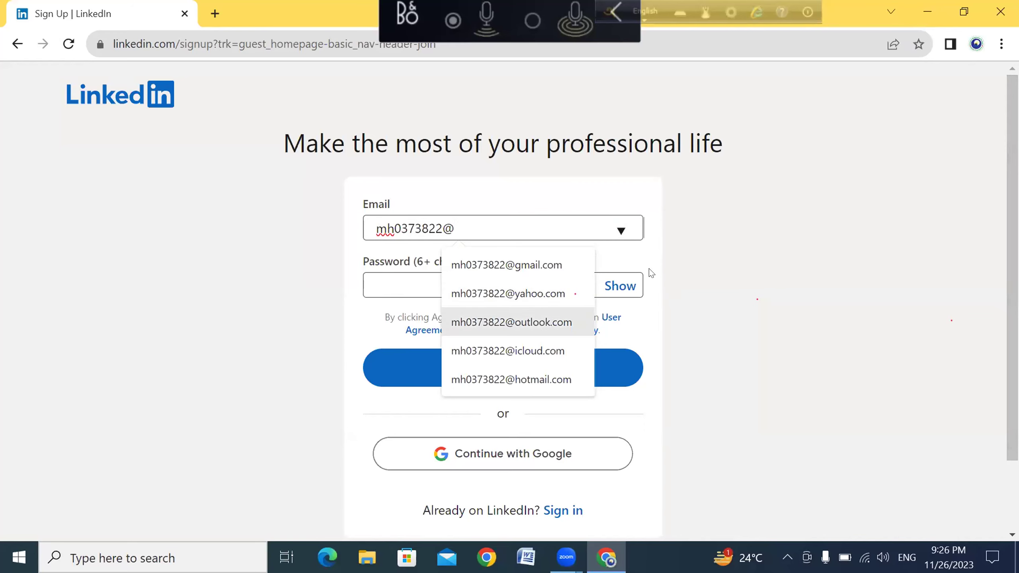
- Finish the gmail.com address, deleting the duplicated .com, and recheck the email
text(g)
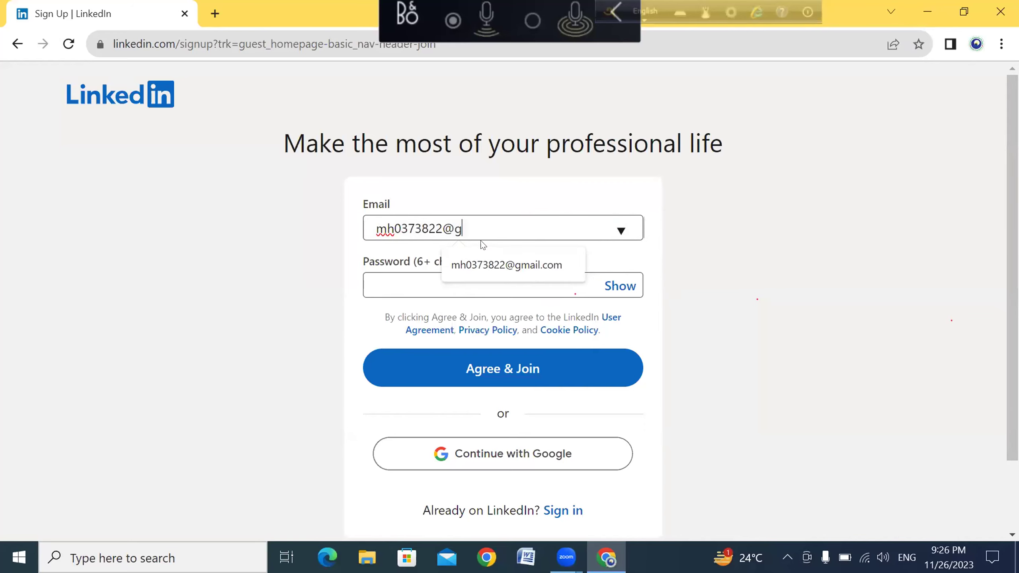
text(mail)
text(.com.com)
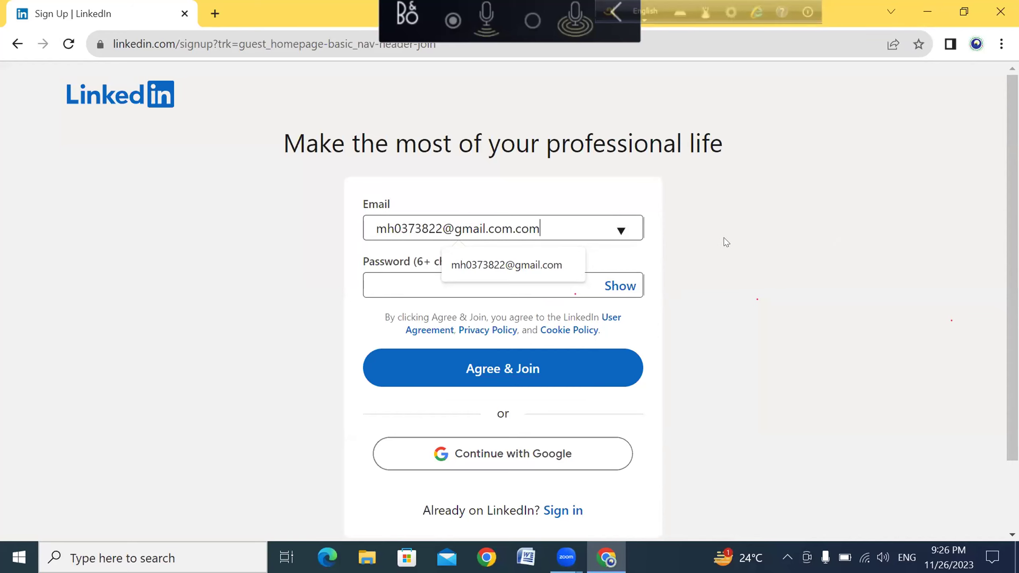
click(522, 228)
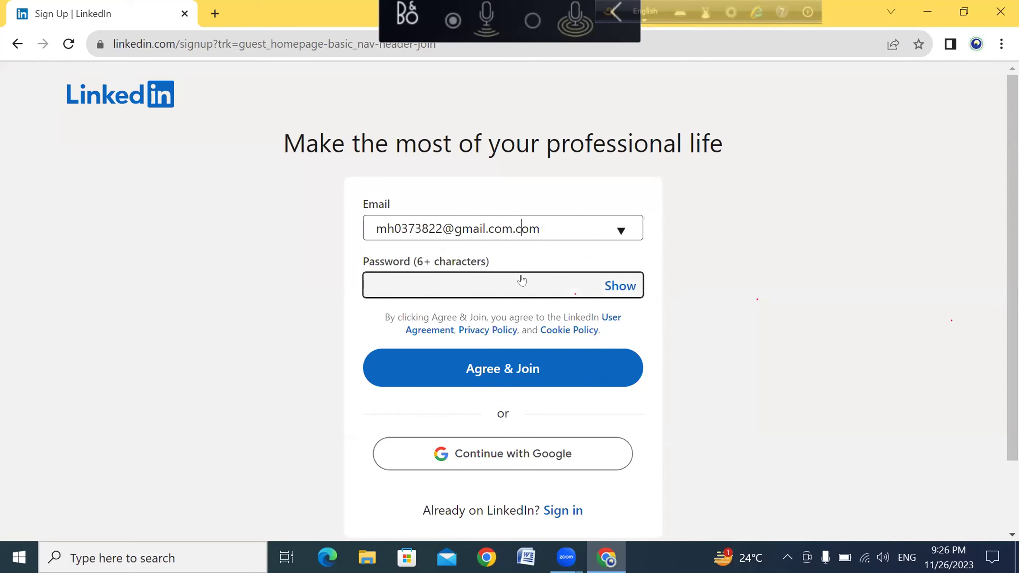
click(552, 227)
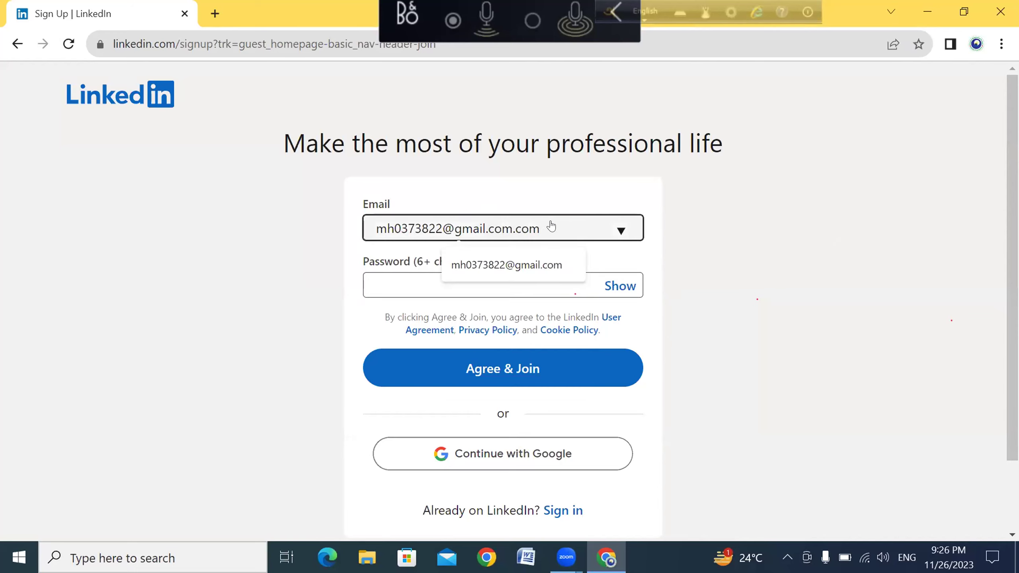
key(BackSpace)
key(BackSpace)
key(BackSpace)
key(BackSpace)
click(875, 283)
click(449, 281)
click(369, 232)
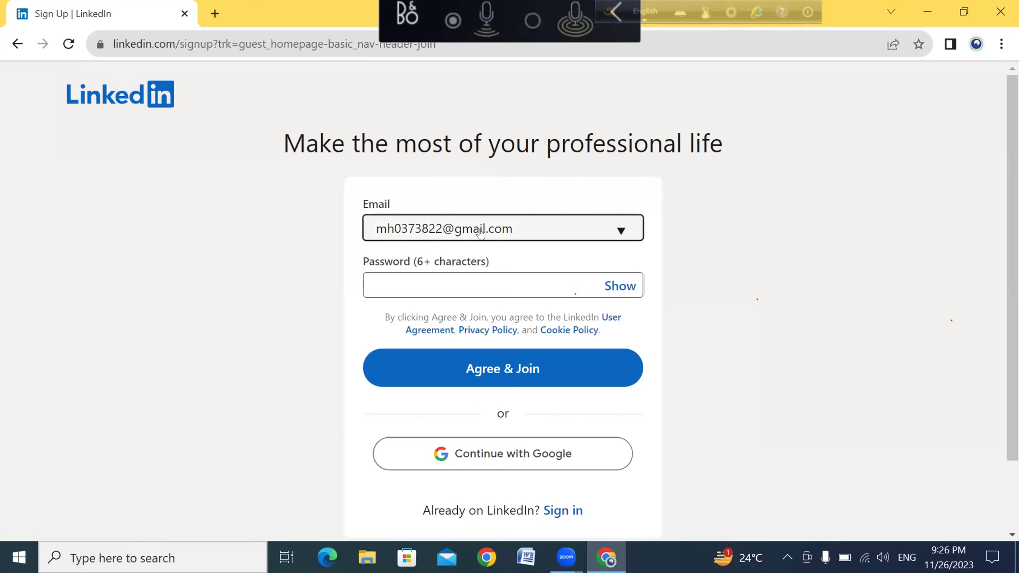
- Enter the account password, verify it with Show/Hide, and submit with Agree & Join
click(379, 294)
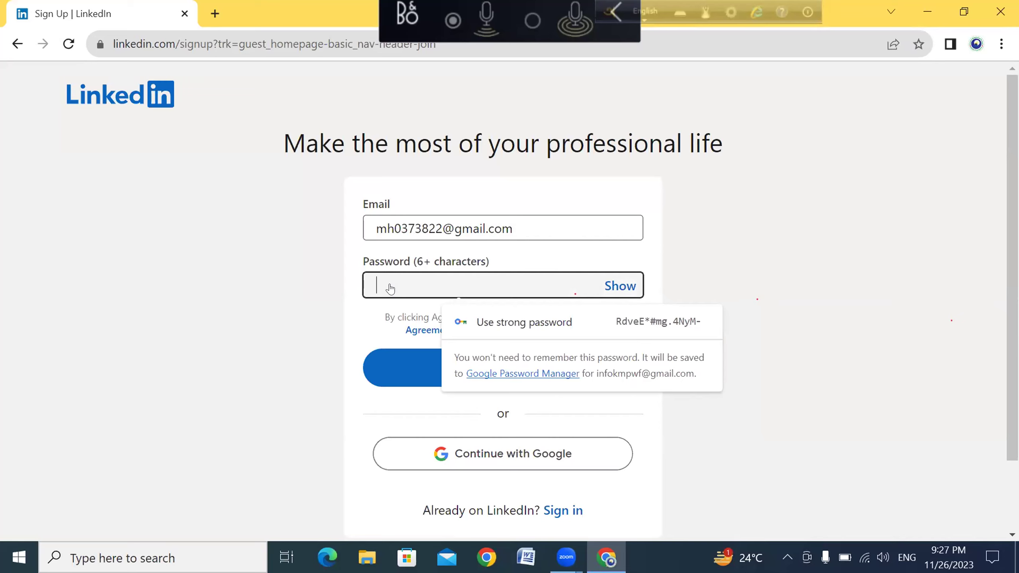
text(•••••••••)
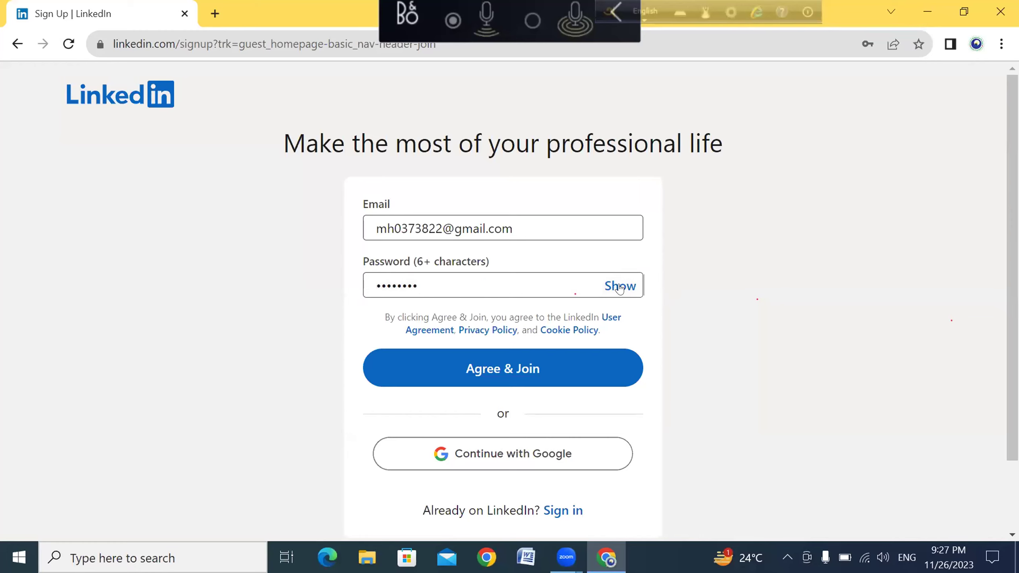
click(620, 286)
click(619, 286)
text(1)
click(514, 375)
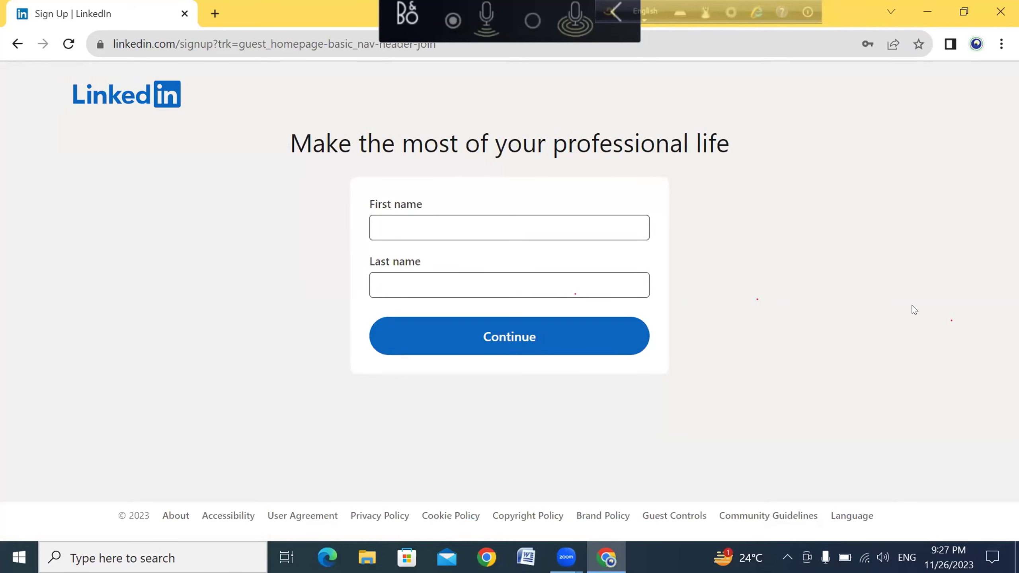
click(833, 251)
click(428, 223)
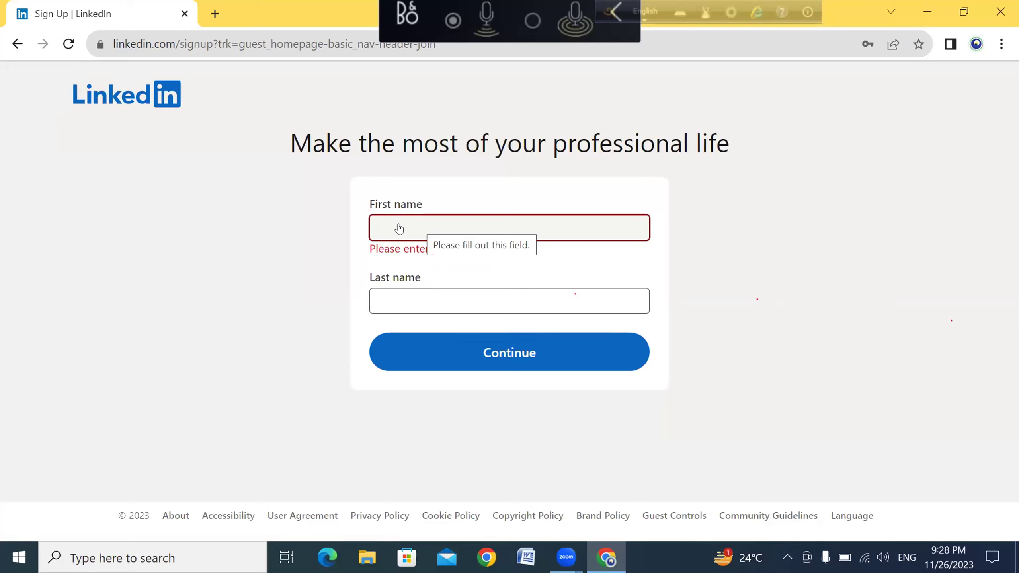
click(365, 154)
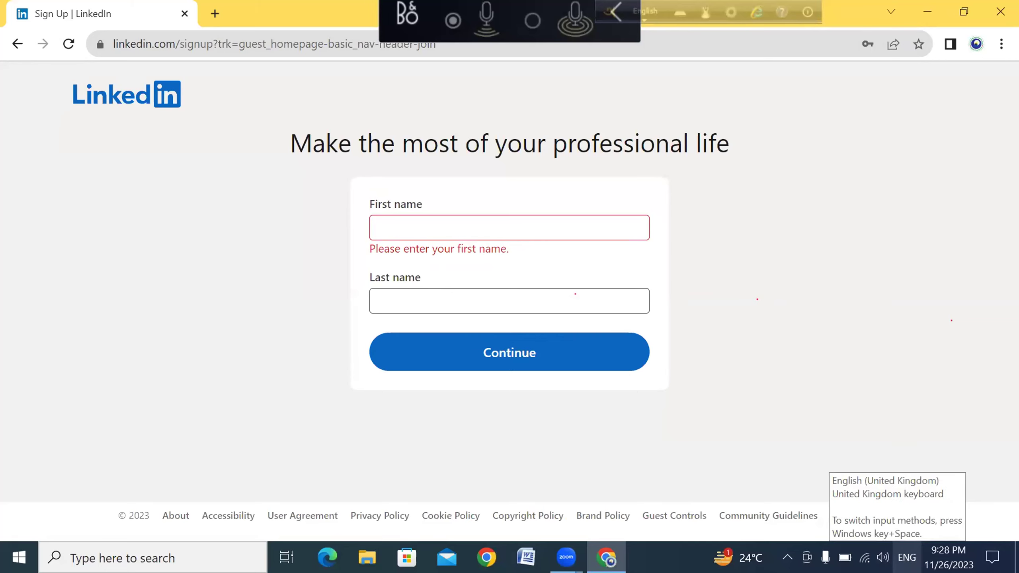
click(906, 557)
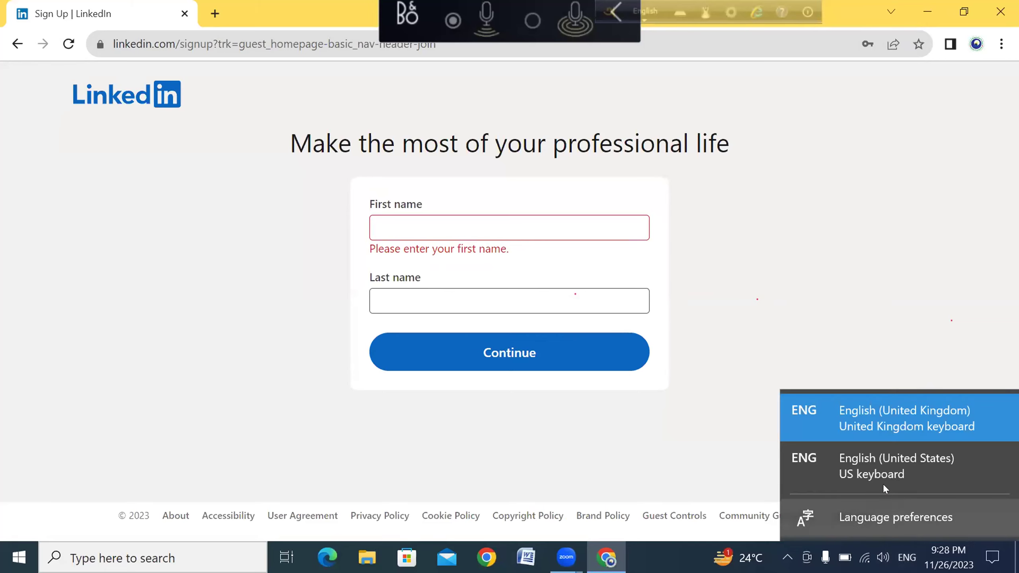
click(881, 294)
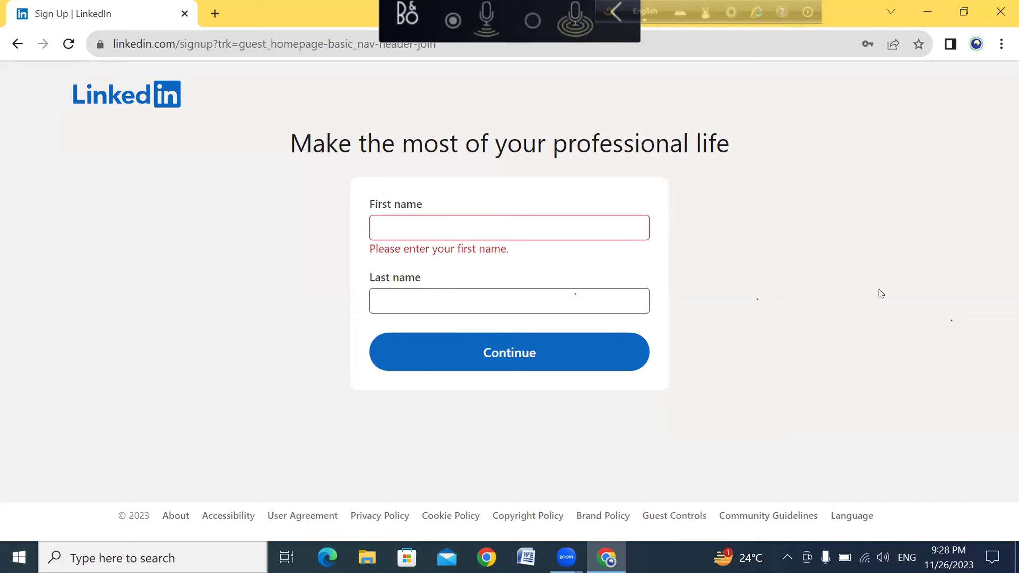
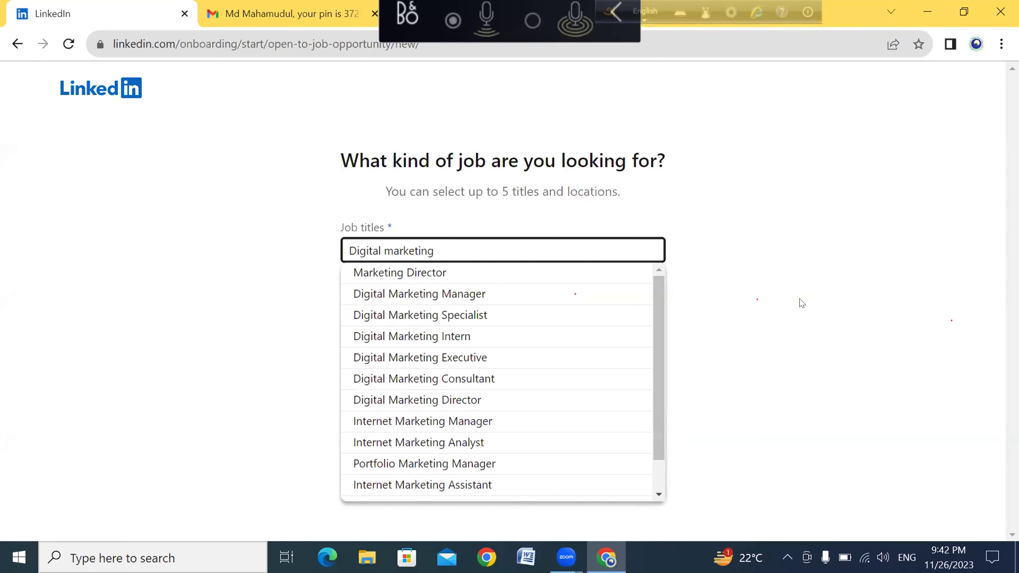
- Add Digital Marketing Specialist, Lead Generation and Lead Generation Specialist as sought job titles
click(485, 318)
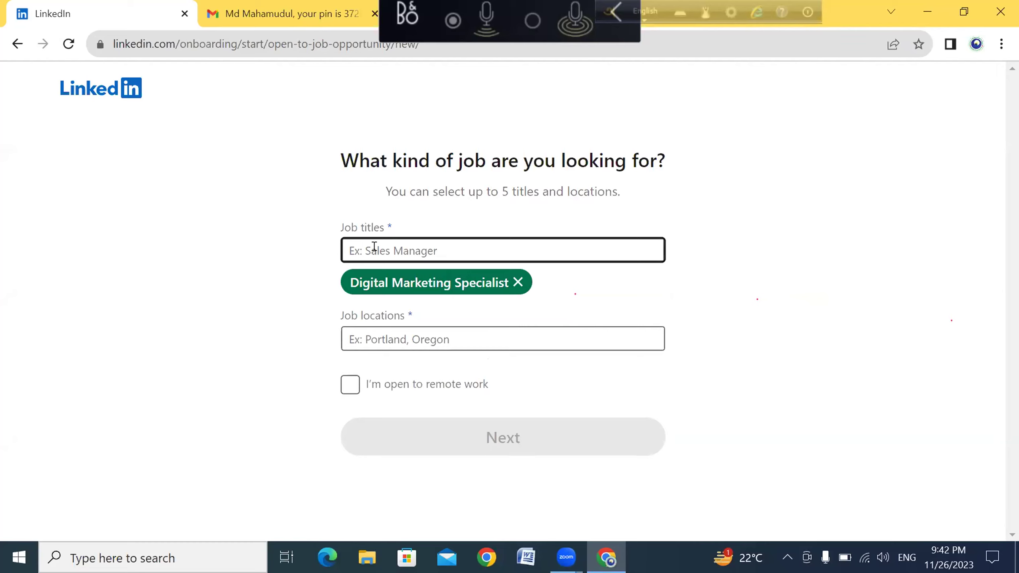
text(Lead gene)
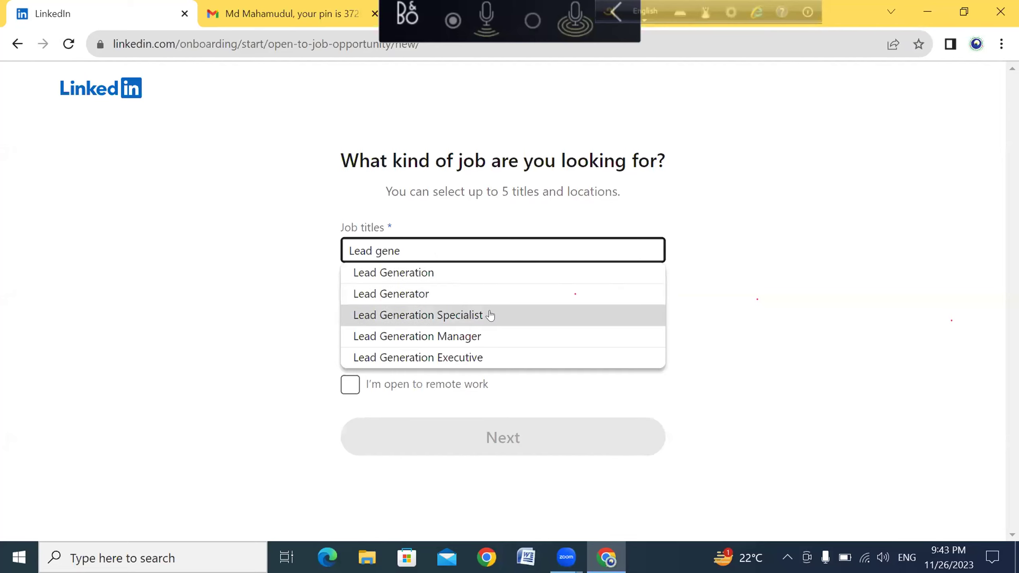
click(429, 272)
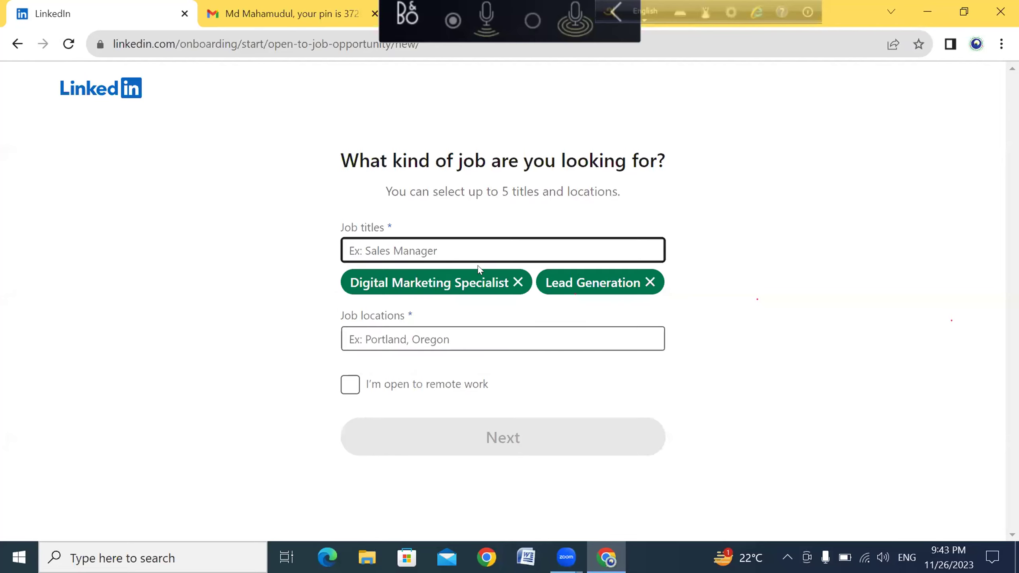
text(Lead generat)
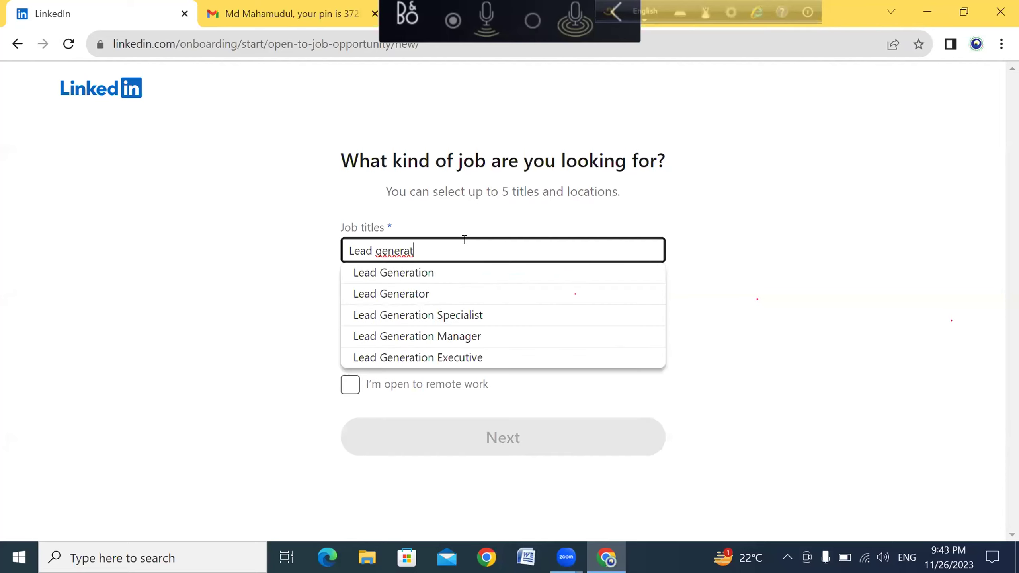
click(464, 315)
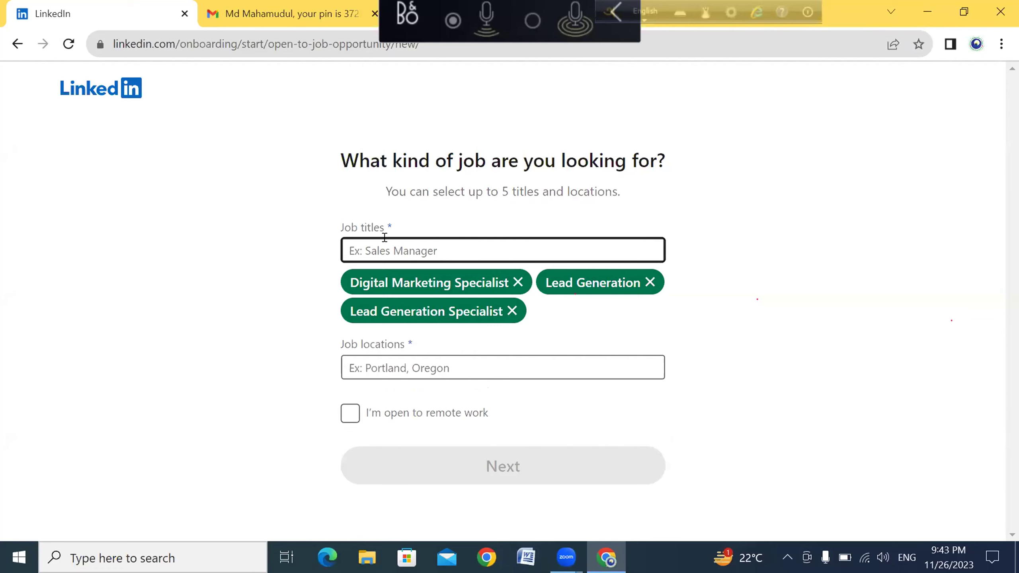
- Add Social Media Marketing Specialist and Marketing And Advertising Manager as job titles
text(Social)
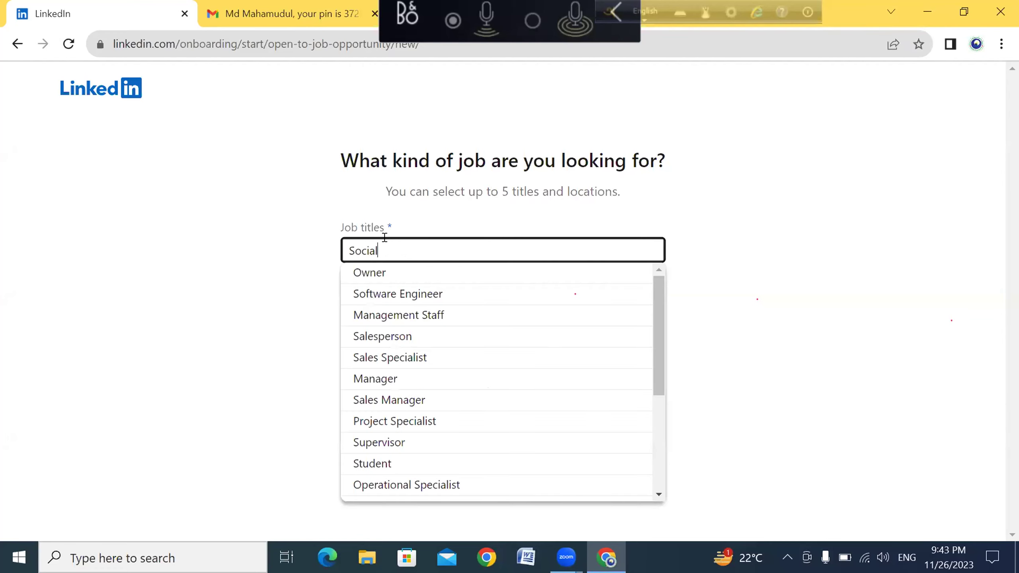
text( media )
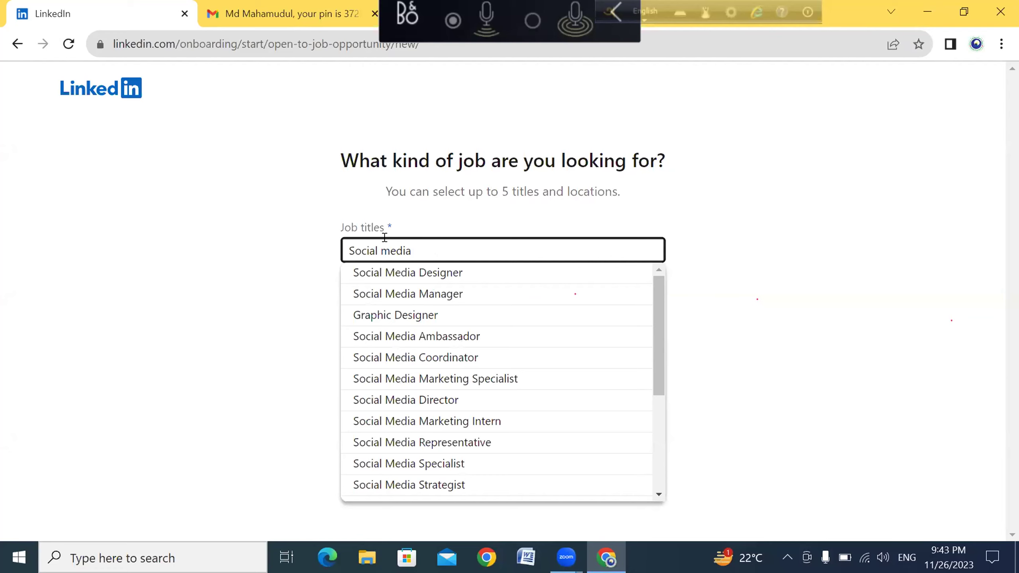
text(marke)
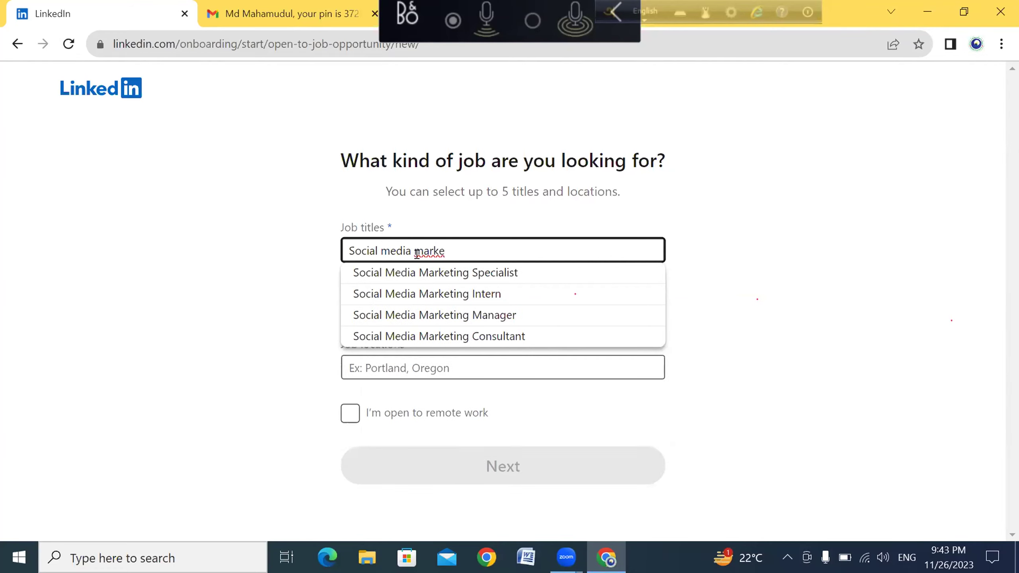
click(494, 272)
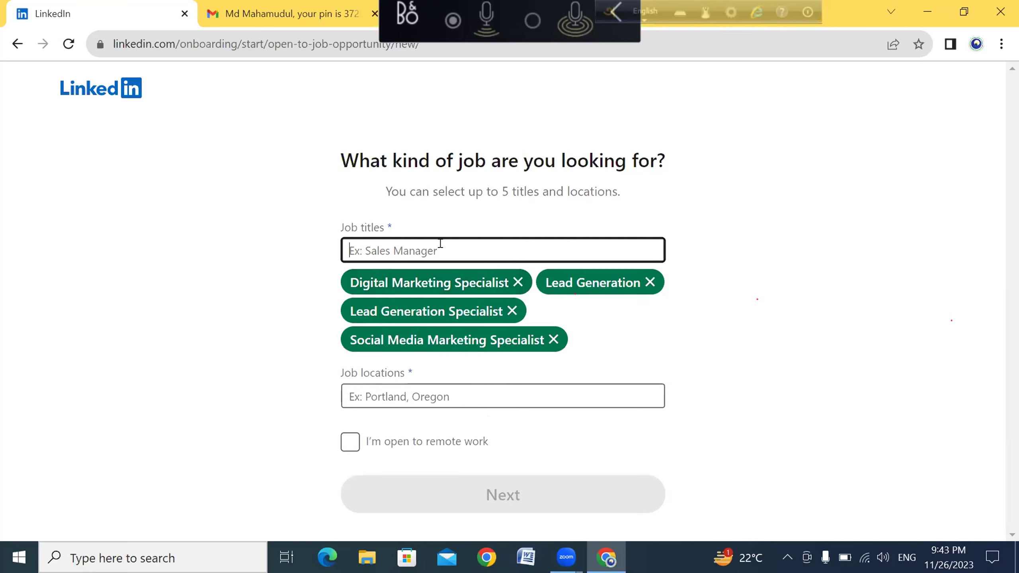
text(Advert)
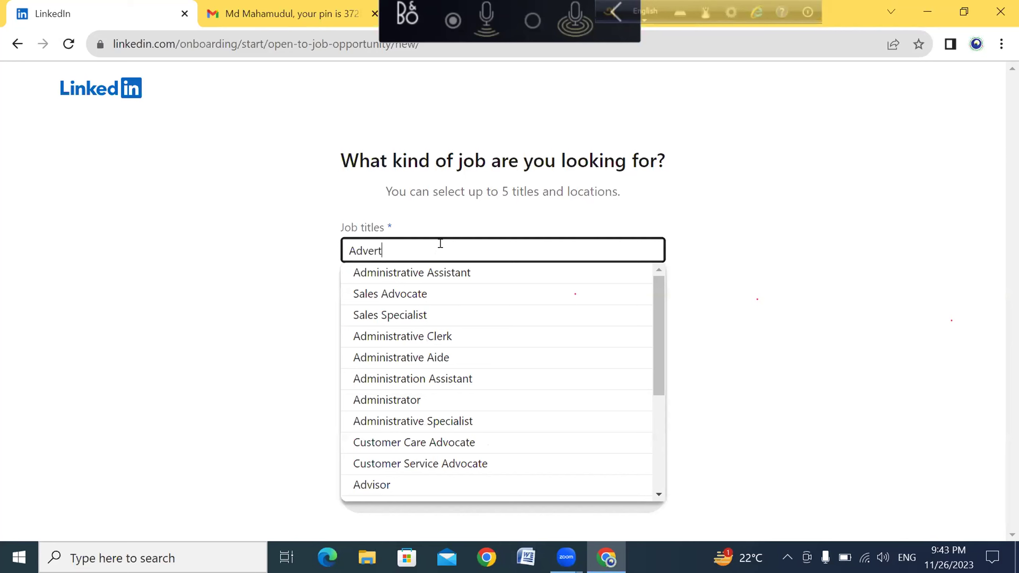
key(BackSpace)
key(BackSpace)
key(BackSpace)
key(BackSpace)
key(BackSpace)
key(BackSpace)
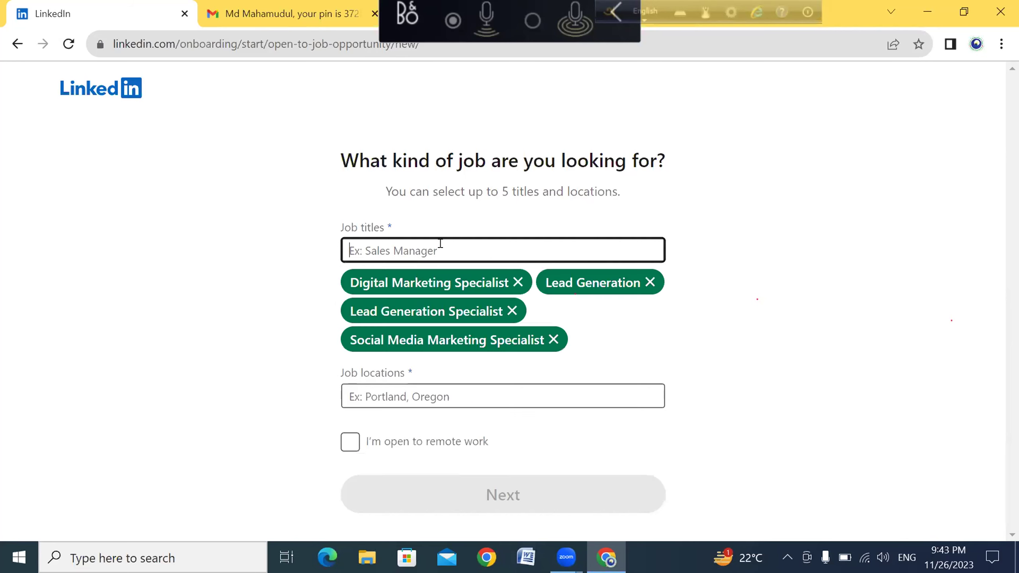
text(marke)
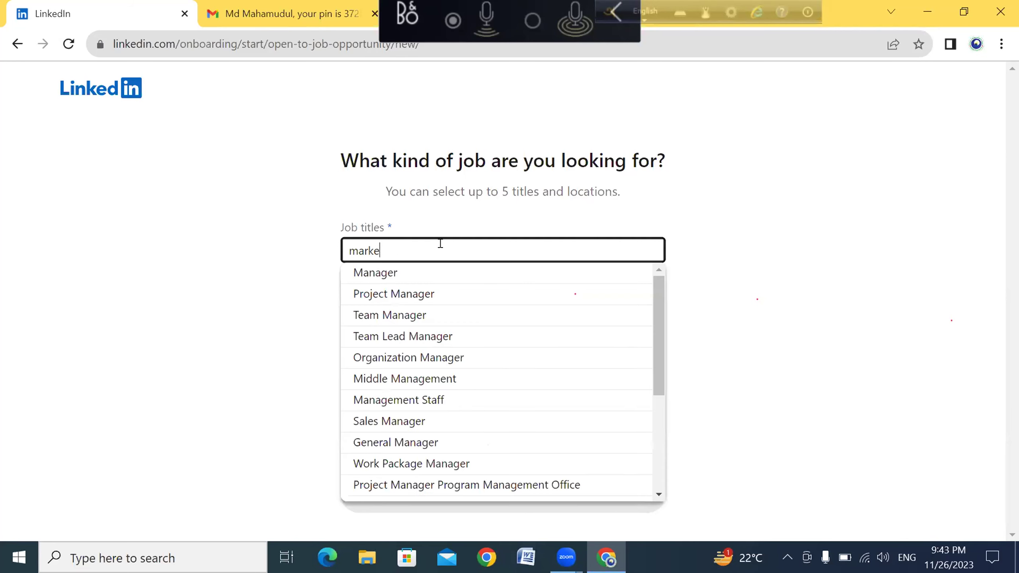
text(ting and )
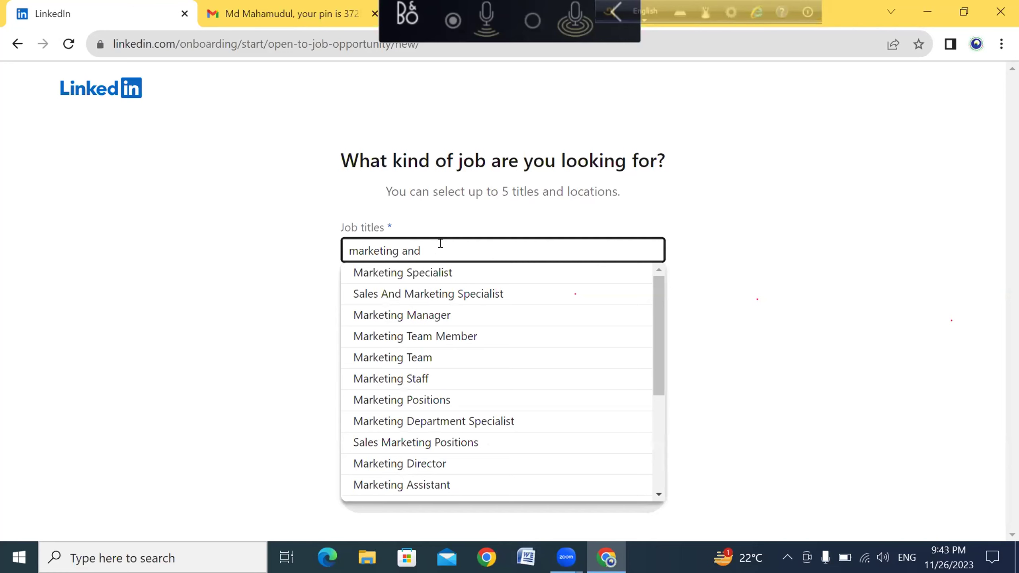
text(ad)
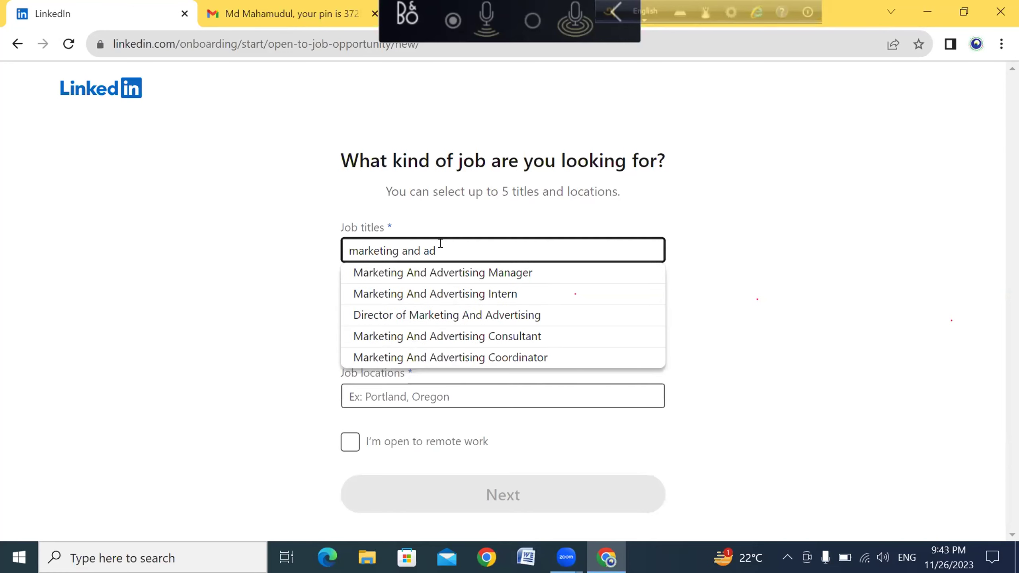
click(533, 277)
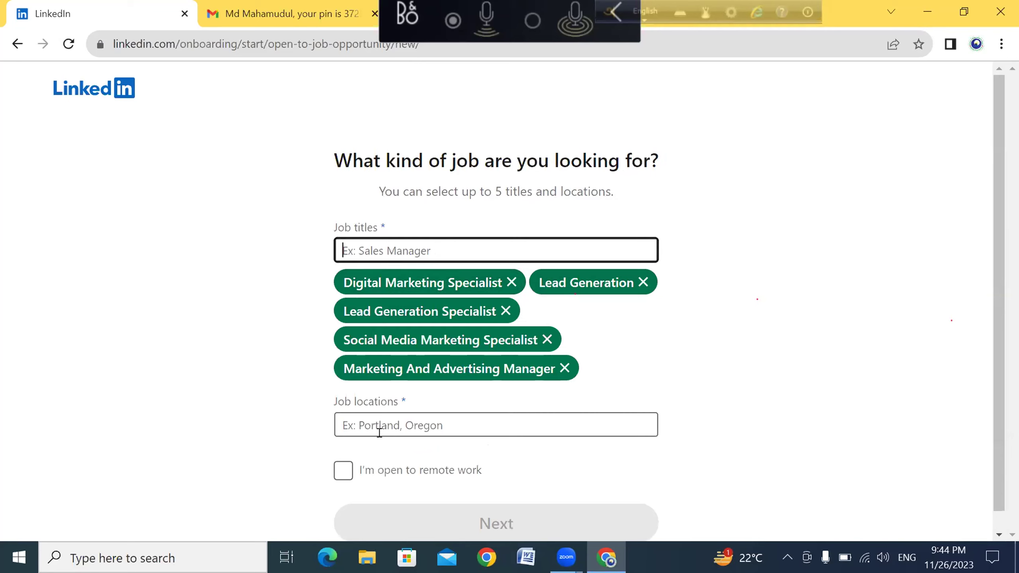
- Add Bangladesh and United States as wanted job locations
click(372, 419)
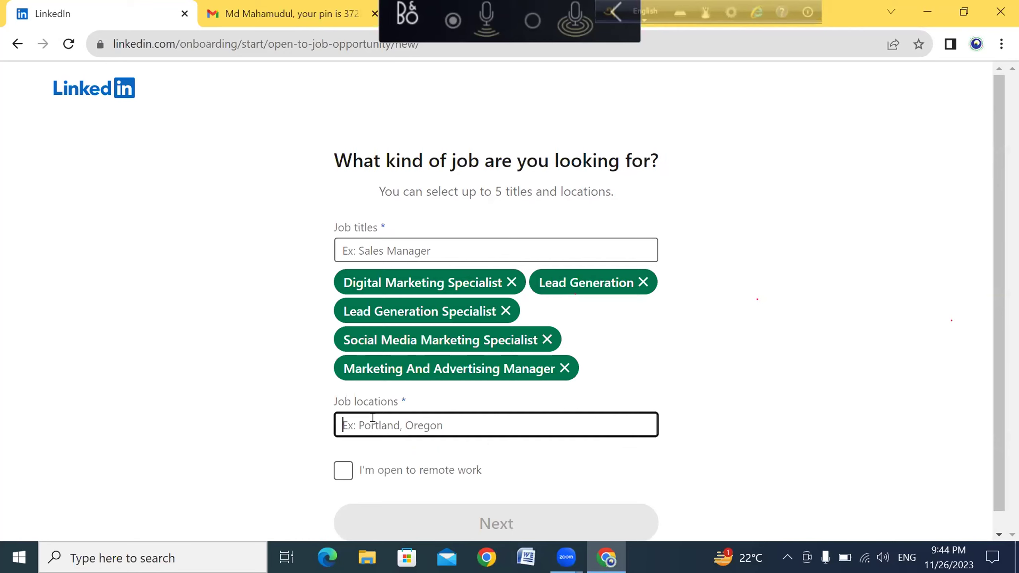
text(Ban)
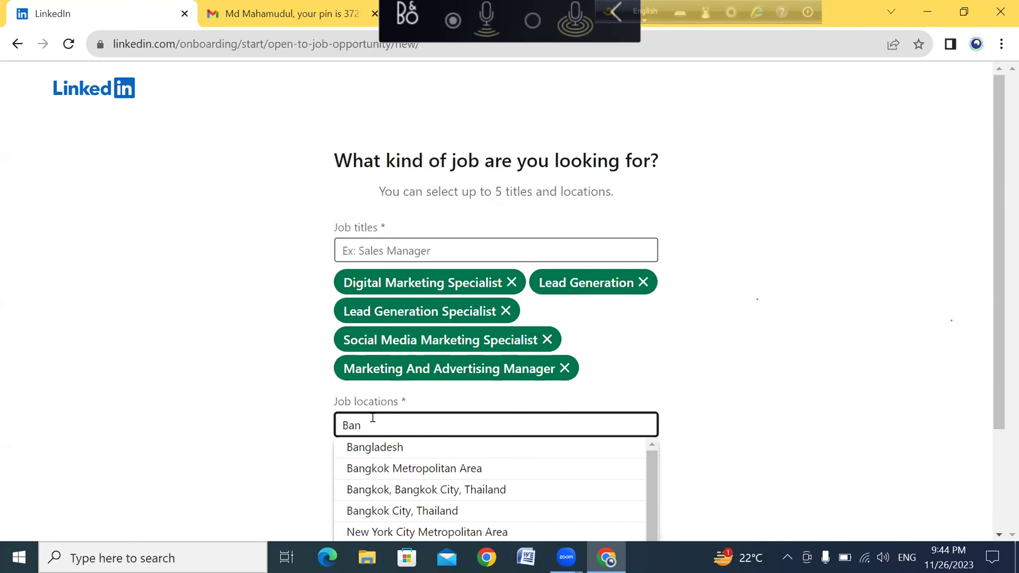
click(417, 447)
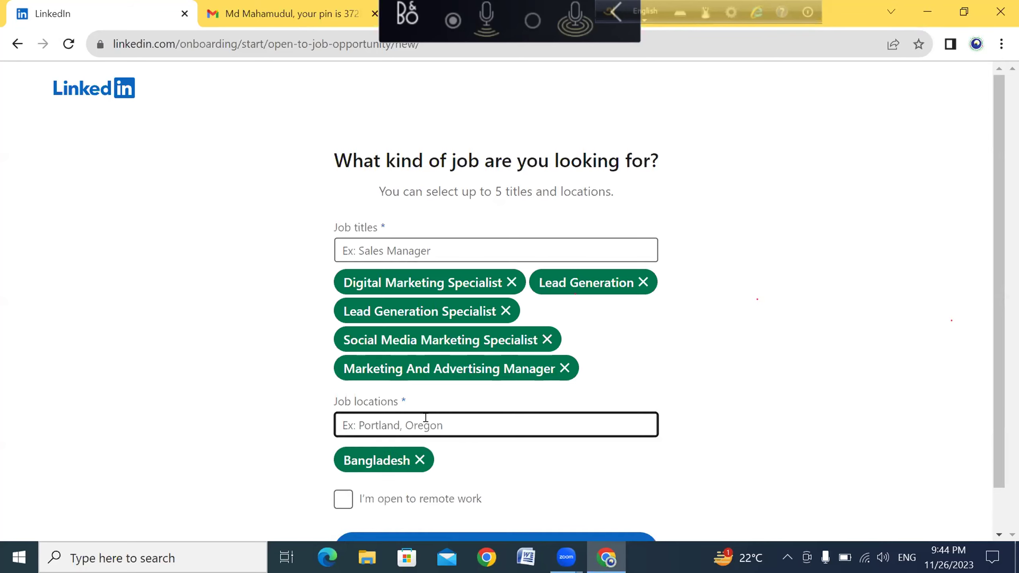
text(un)
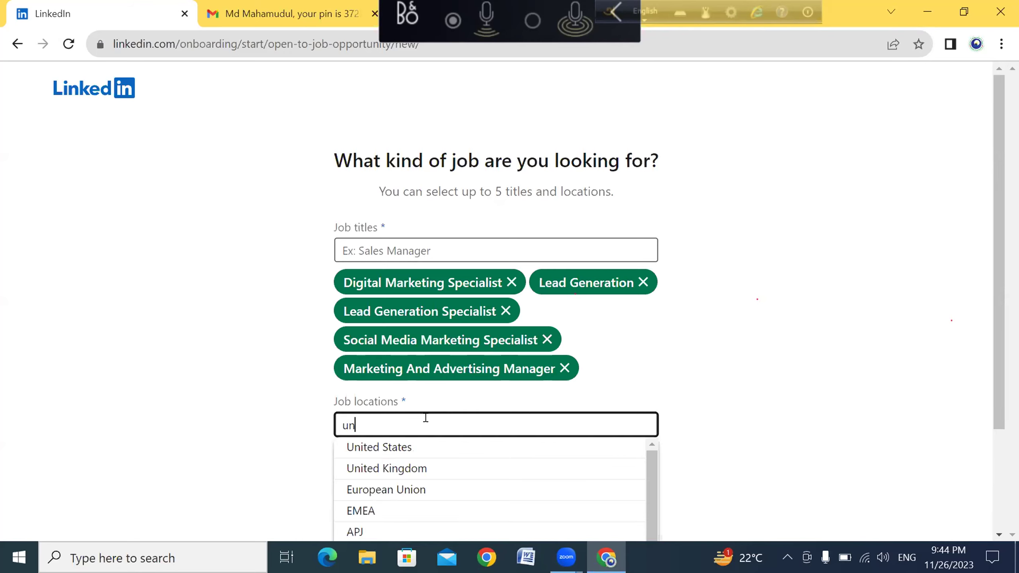
key(Down)
key(Return)
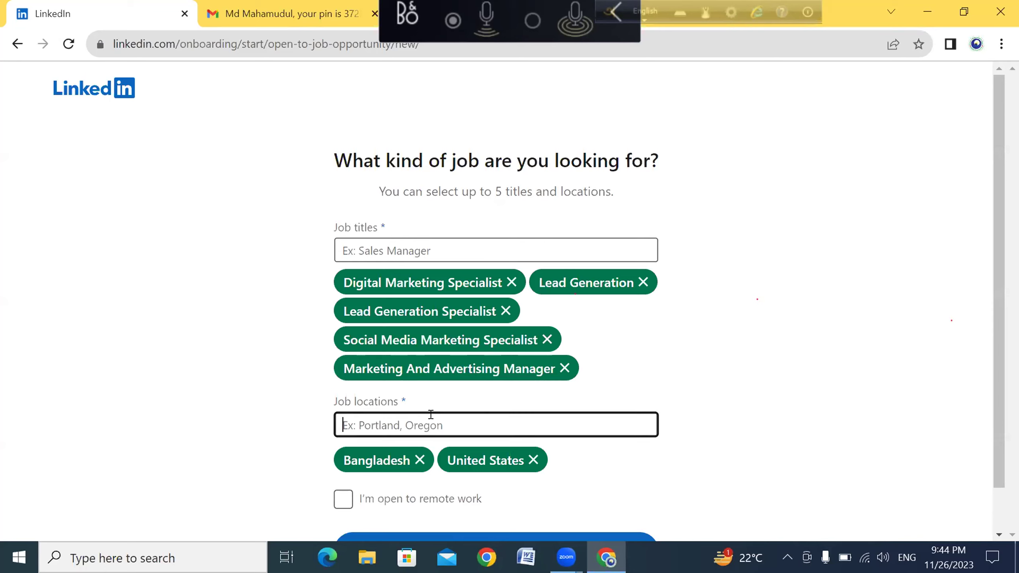
- Add United Kingdom, United Arab Emirates and Canada as further job locations
text(uni)
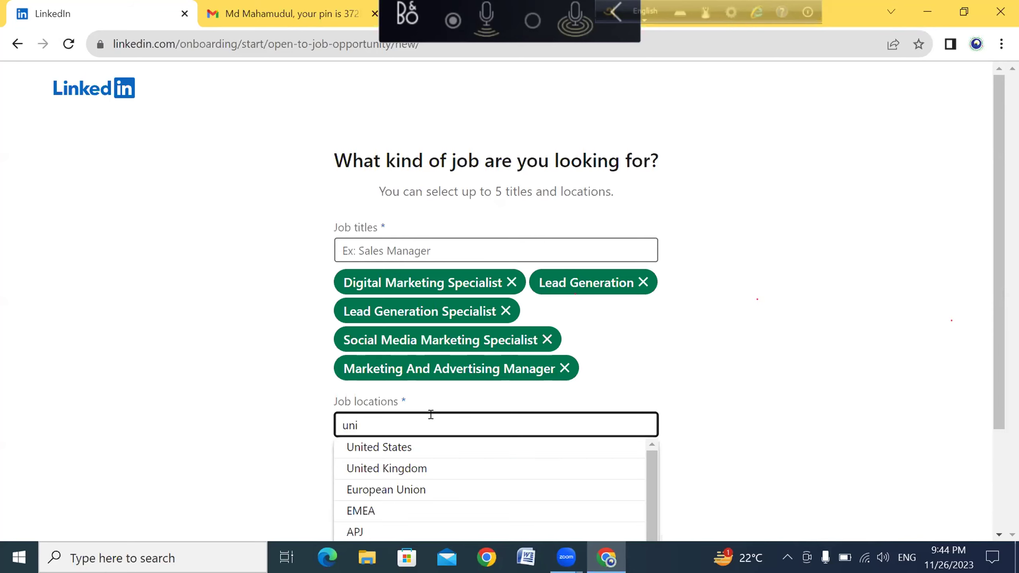
click(421, 472)
text(united ara)
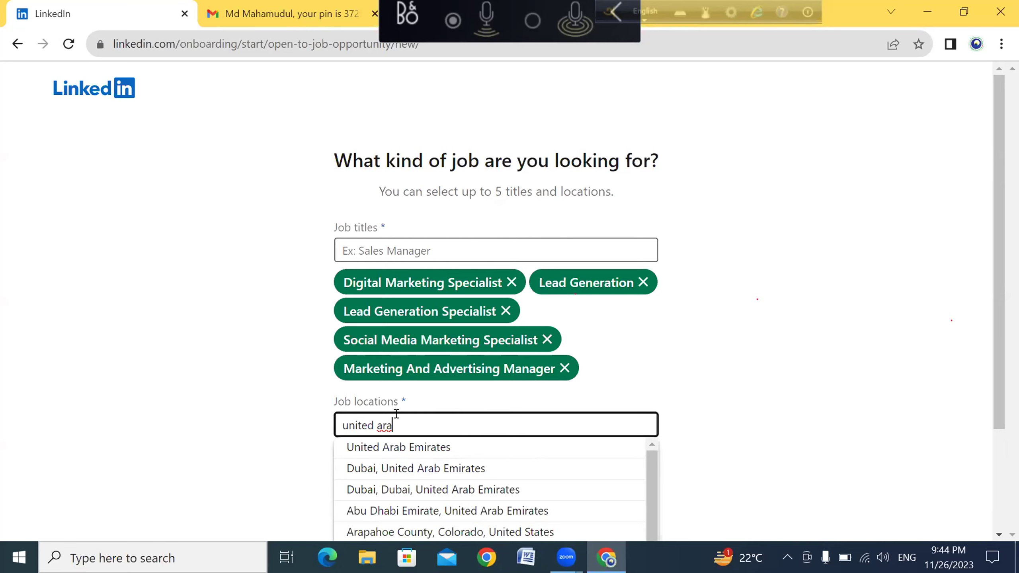
click(407, 447)
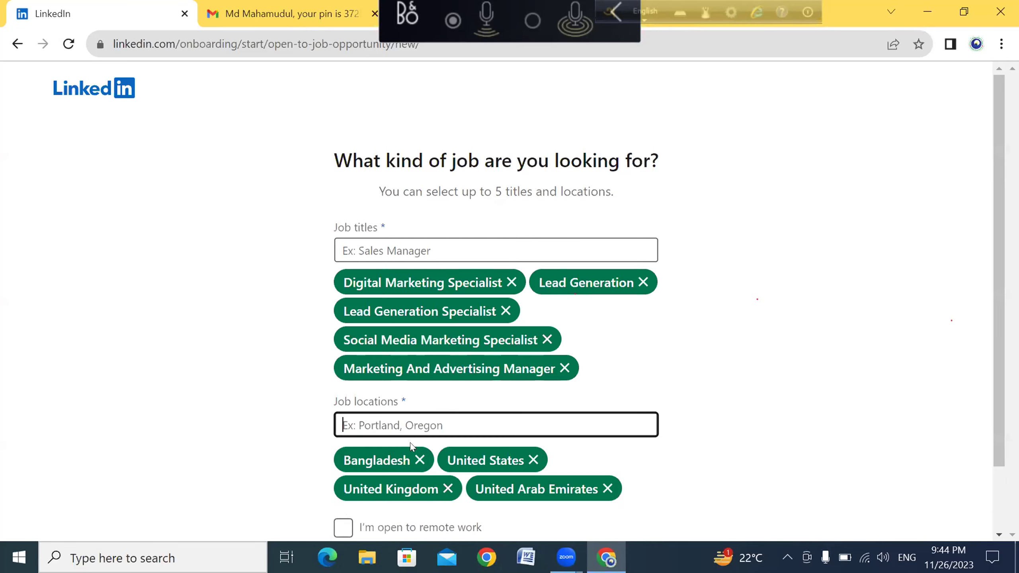
text(canda)
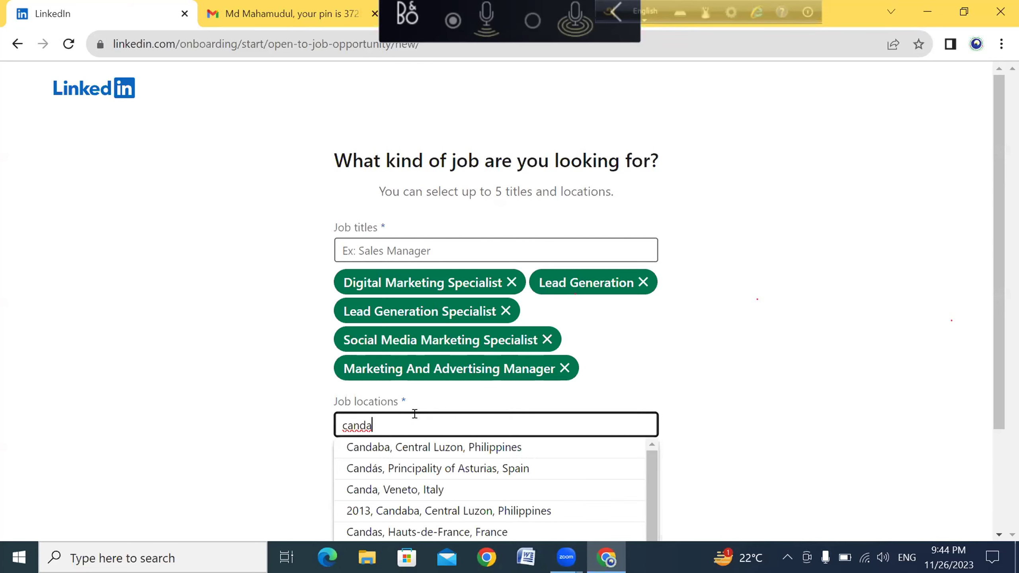
key(BackSpace)
key(BackSpace)
text(ada)
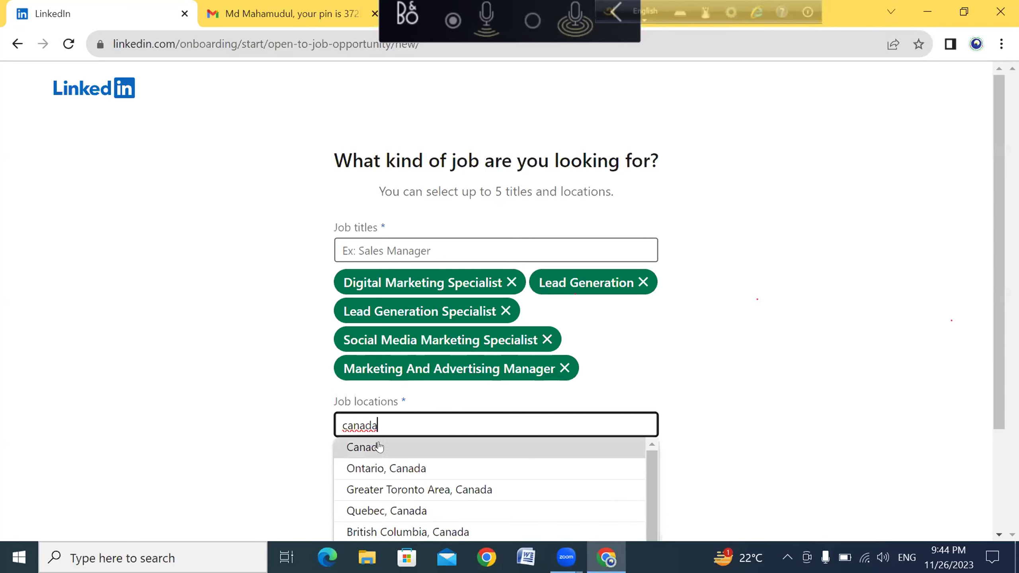
click(372, 447)
click(870, 395)
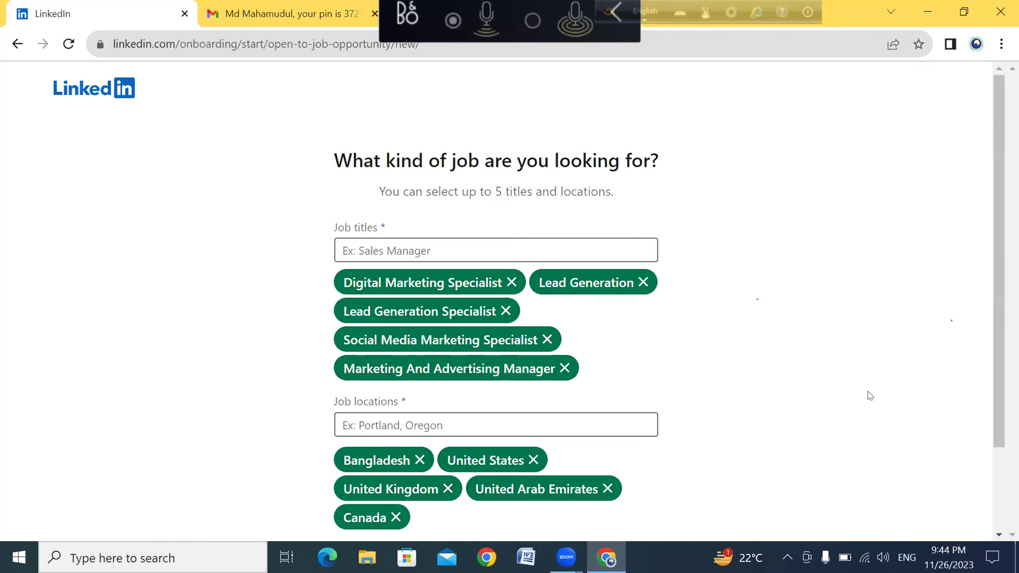
scroll(669, 370, down, 2)
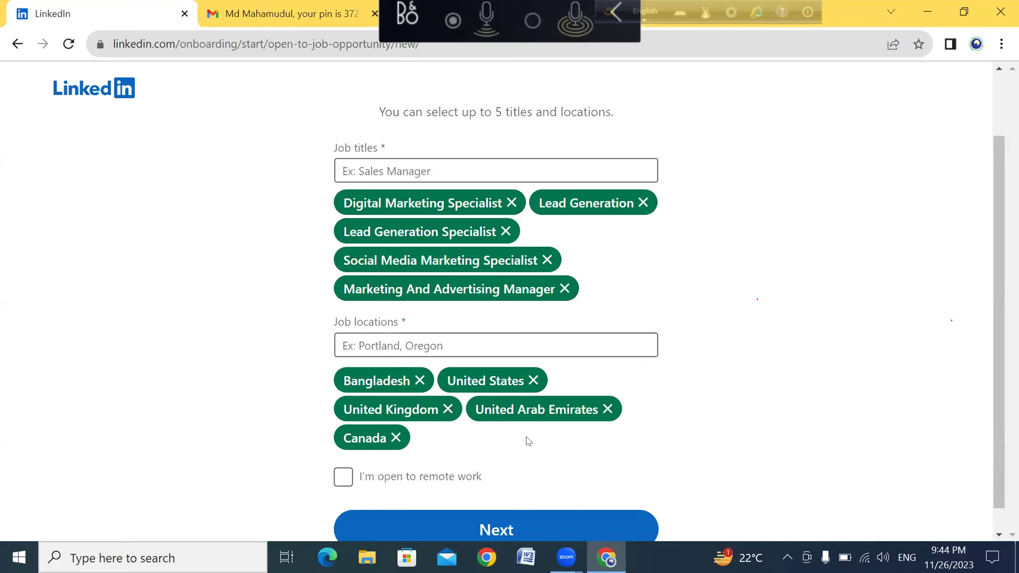
- Mark openness to remote work and submit the job titles and locations
click(343, 479)
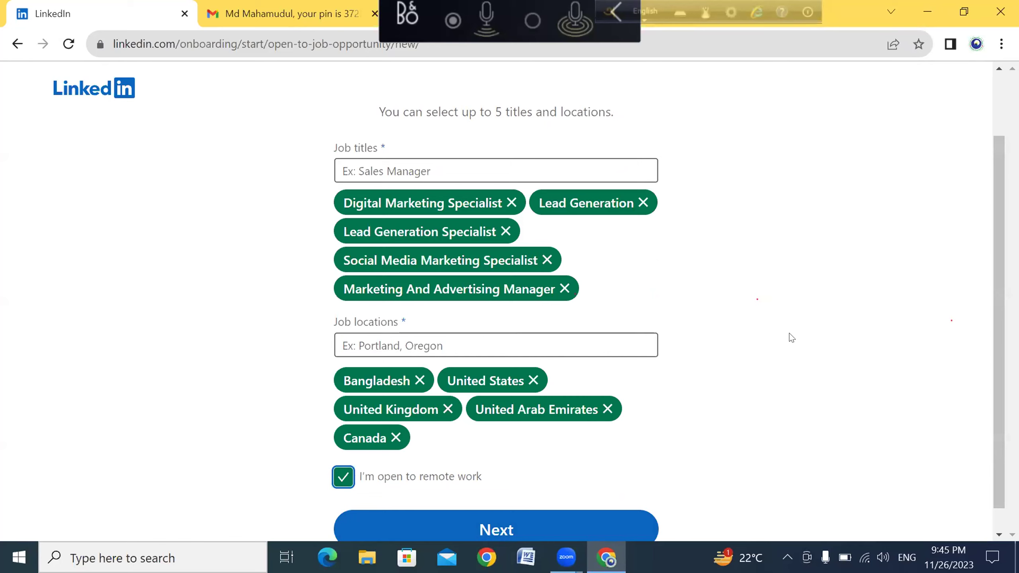
scroll(791, 338, down, 1)
click(481, 504)
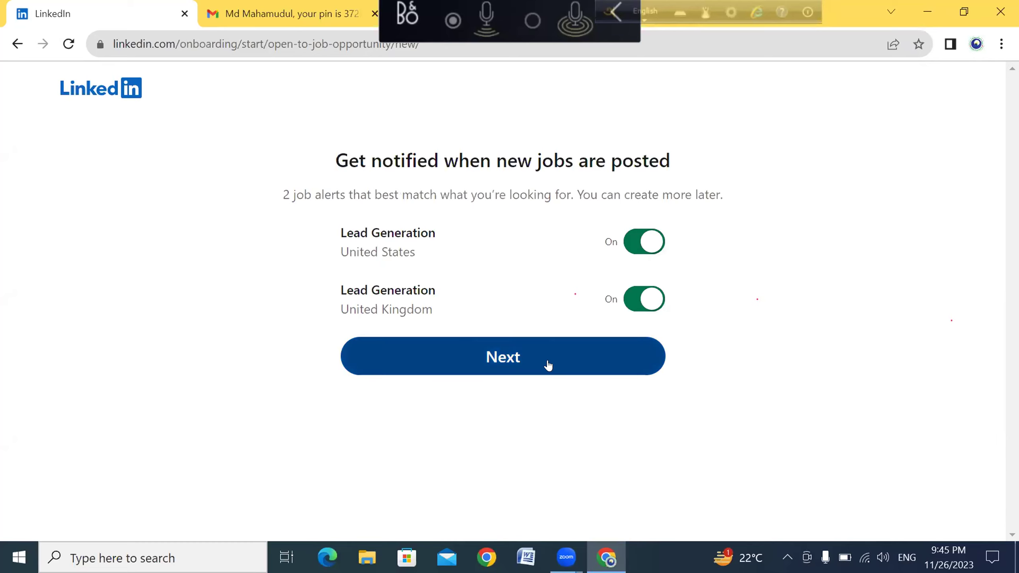
- Accept the Lead Generation job alerts and continue with recruiter sharing left on
click(469, 356)
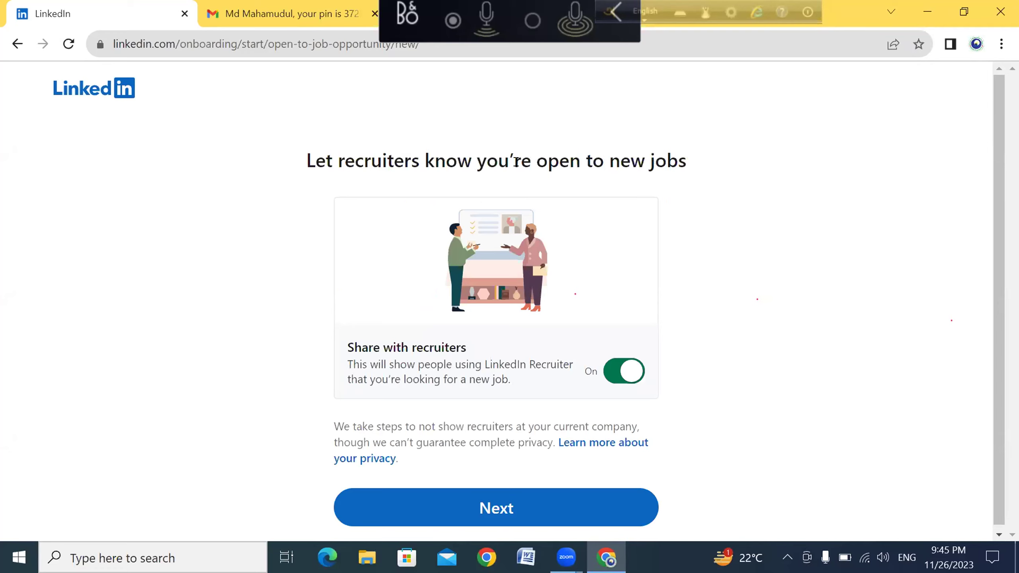
scroll(763, 261, down, 1)
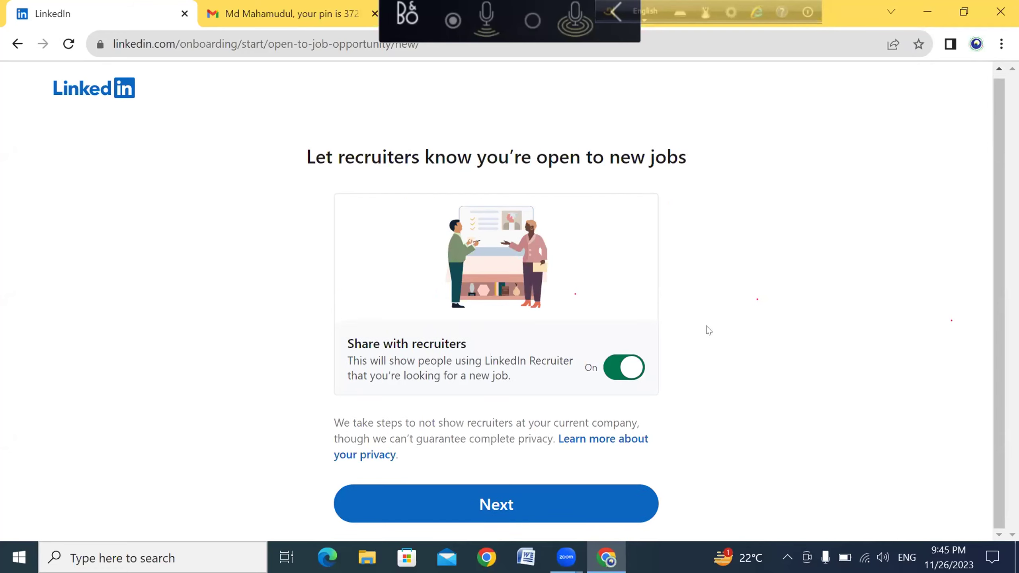
click(497, 500)
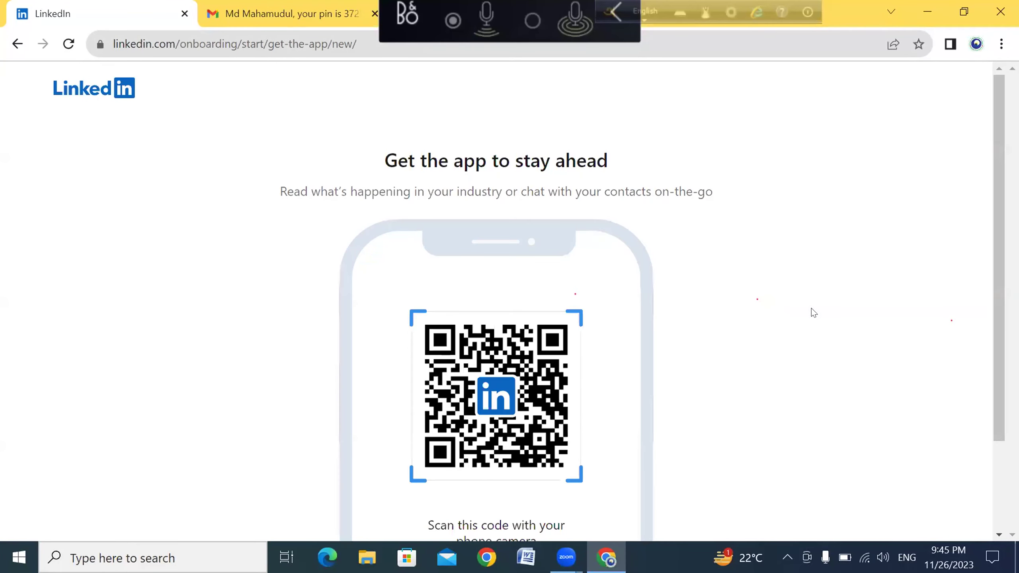
- Move past the get-the-app page to the connect-with-people step
scroll(735, 261, down, 3)
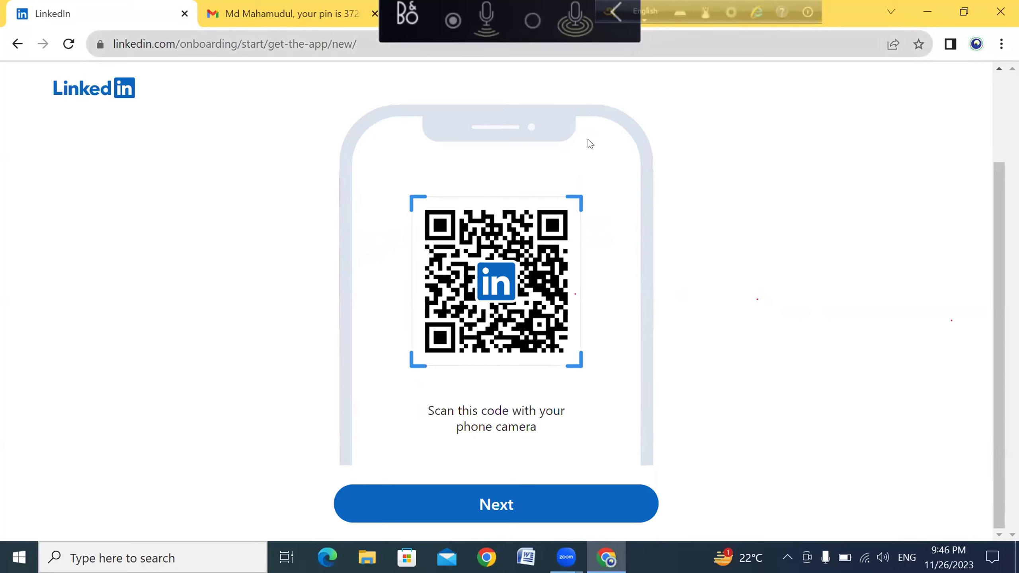
click(500, 514)
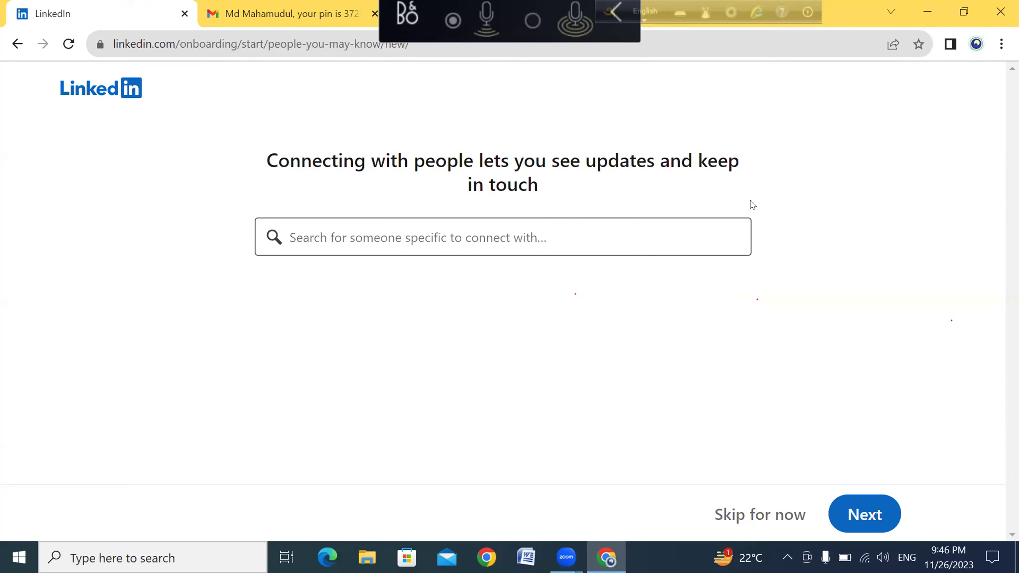
- Skip finding connections, then follow Bdjobs.com and two recommended people
click(739, 517)
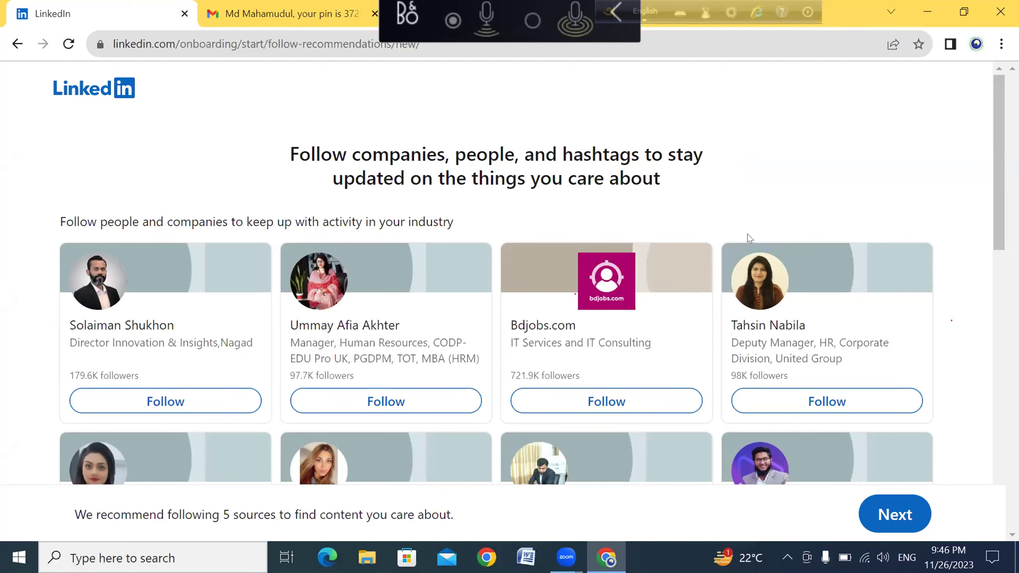
click(616, 406)
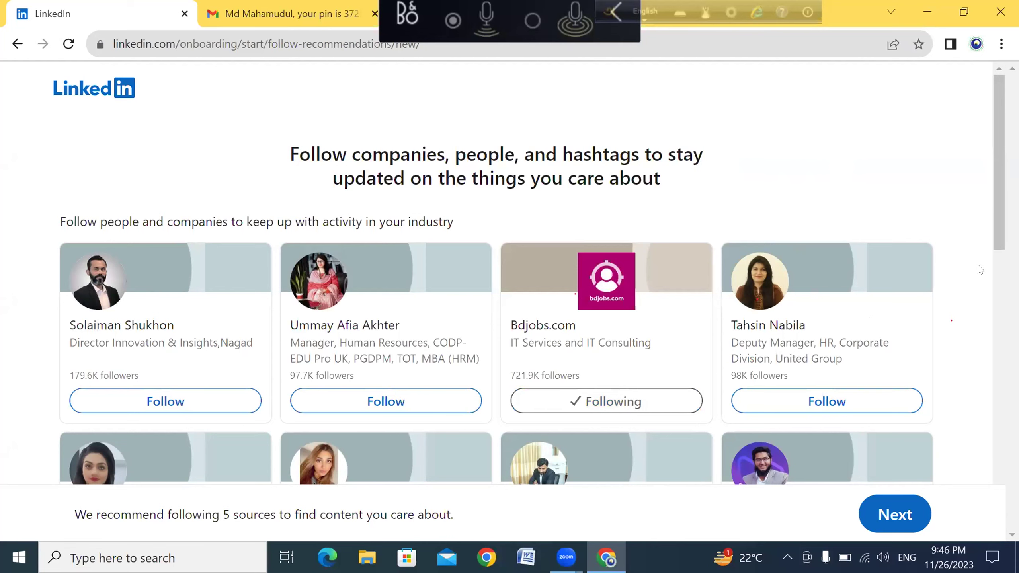
scroll(988, 245, down, 2)
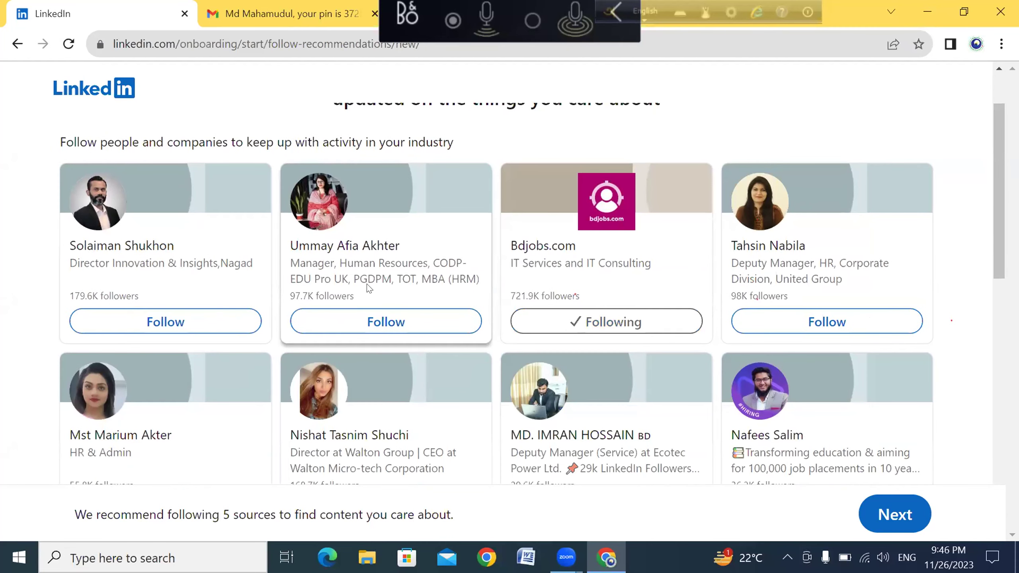
click(160, 322)
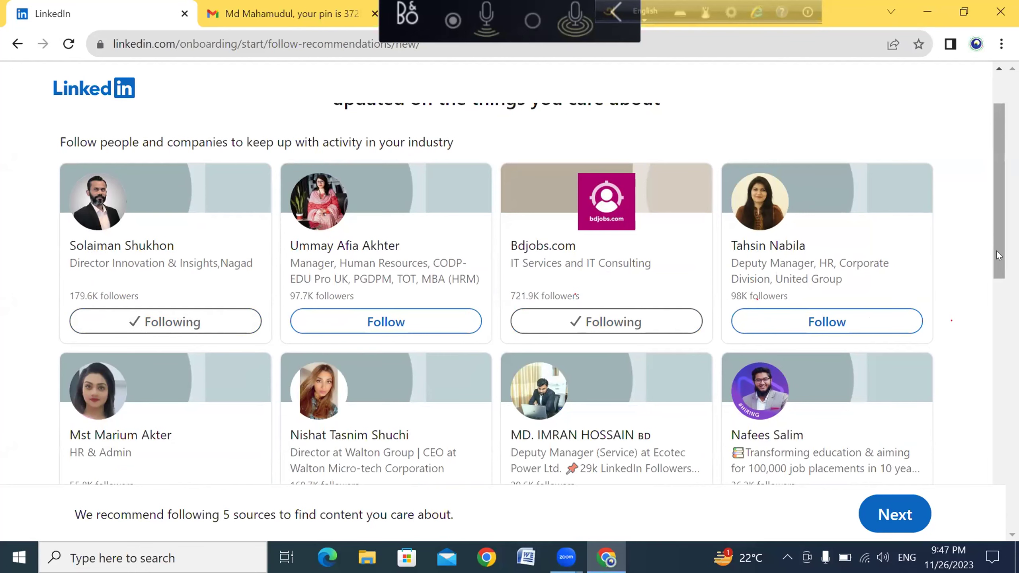
scroll(996, 253, down, 2)
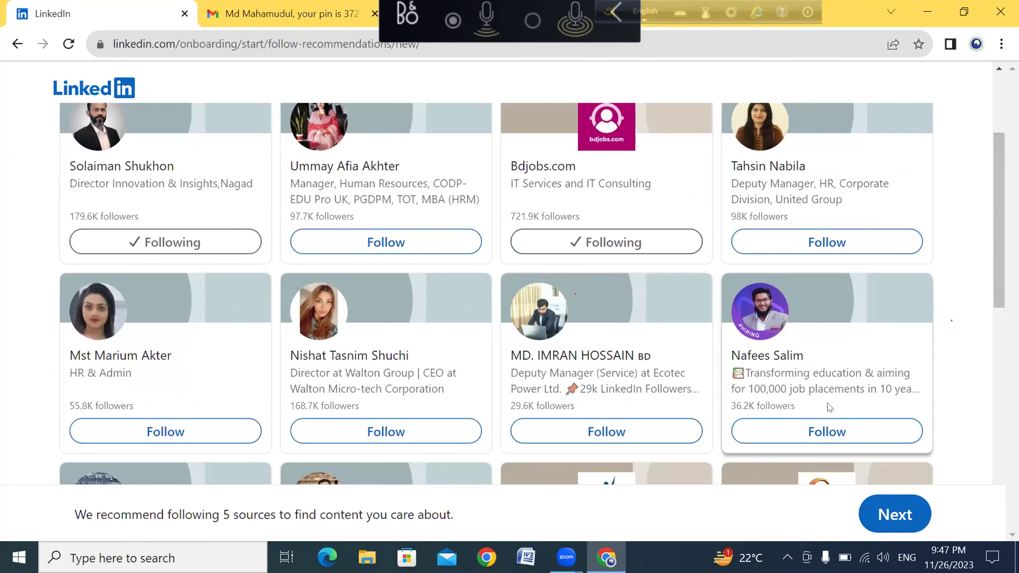
click(823, 430)
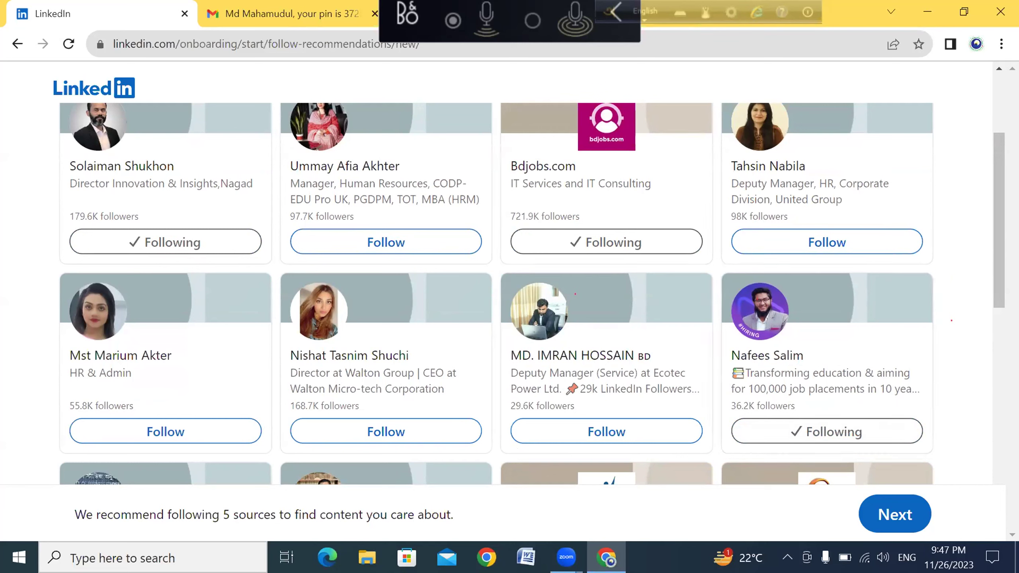
- Review the recommendations list and finish the follow step
scroll(532, 294, up, 2)
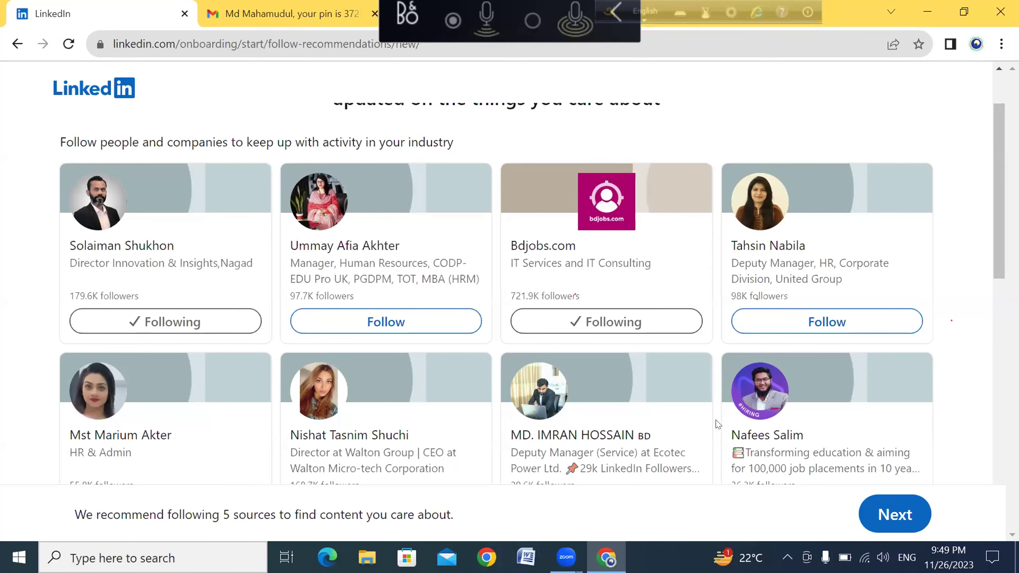
scroll(845, 366, down, 1)
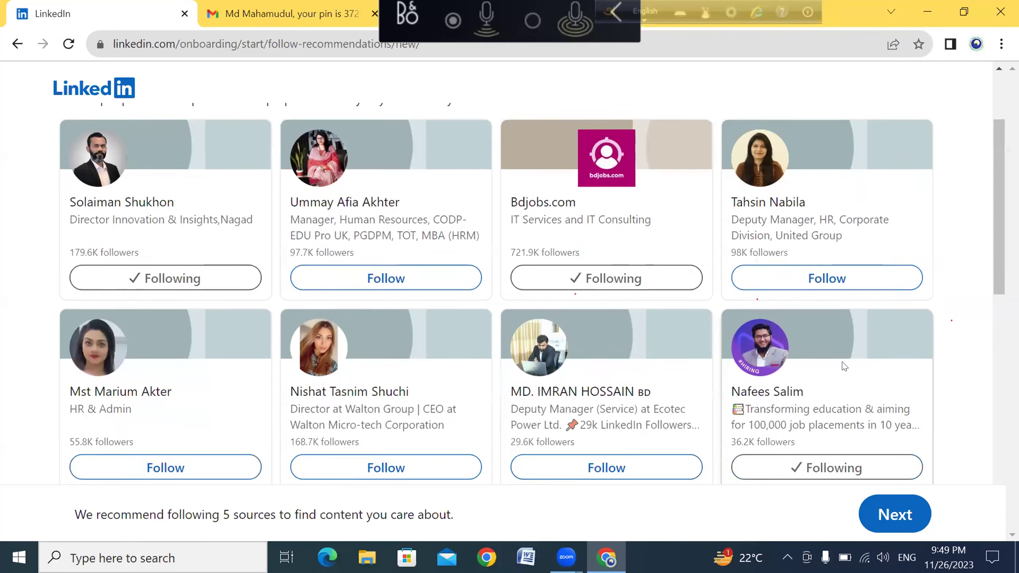
scroll(845, 367, down, 5)
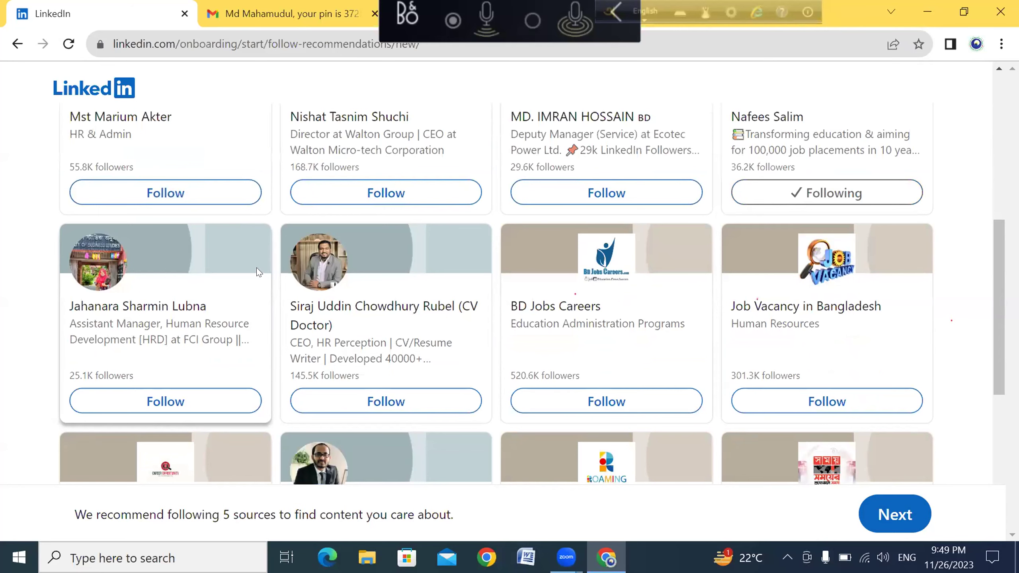
scroll(105, 204, down, 2)
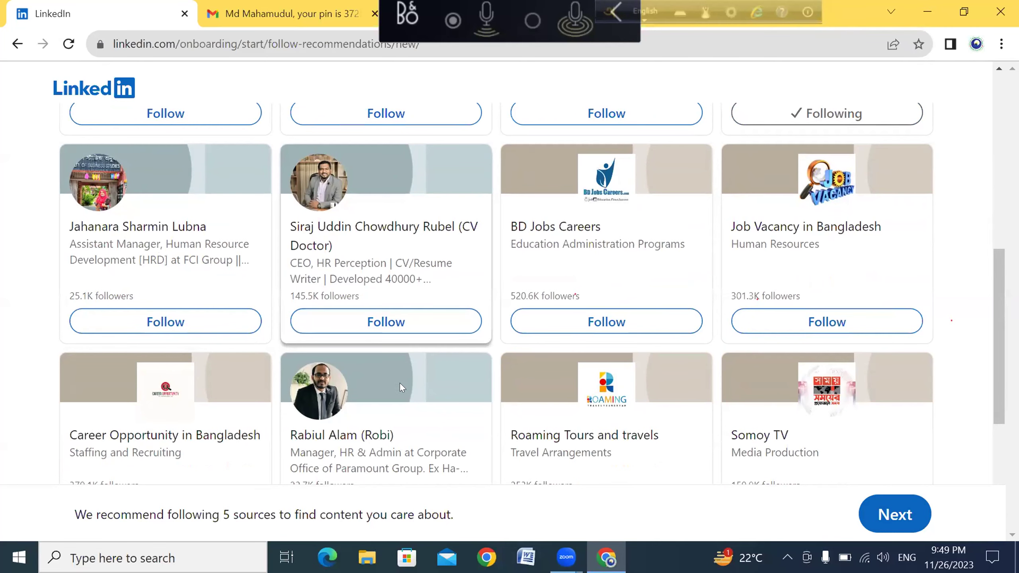
scroll(400, 383, down, 7)
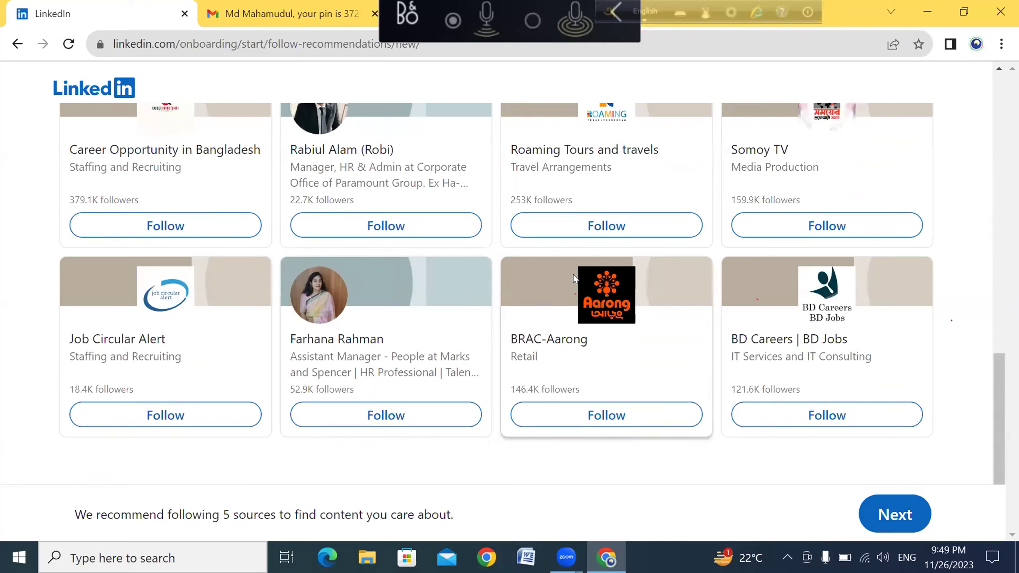
scroll(704, 309, up, 4)
scroll(705, 305, up, 10)
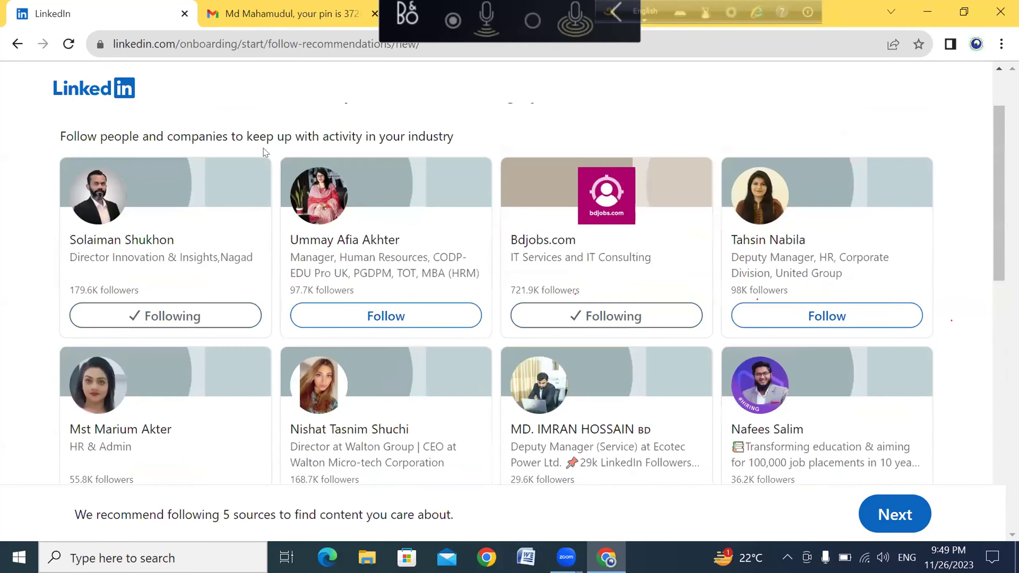
scroll(629, 304, down, 2)
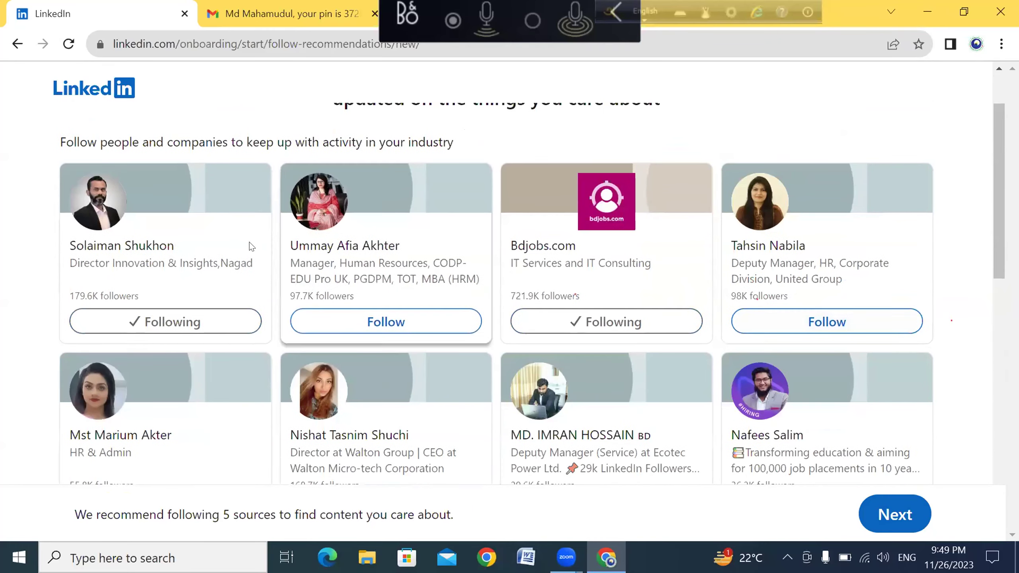
click(892, 515)
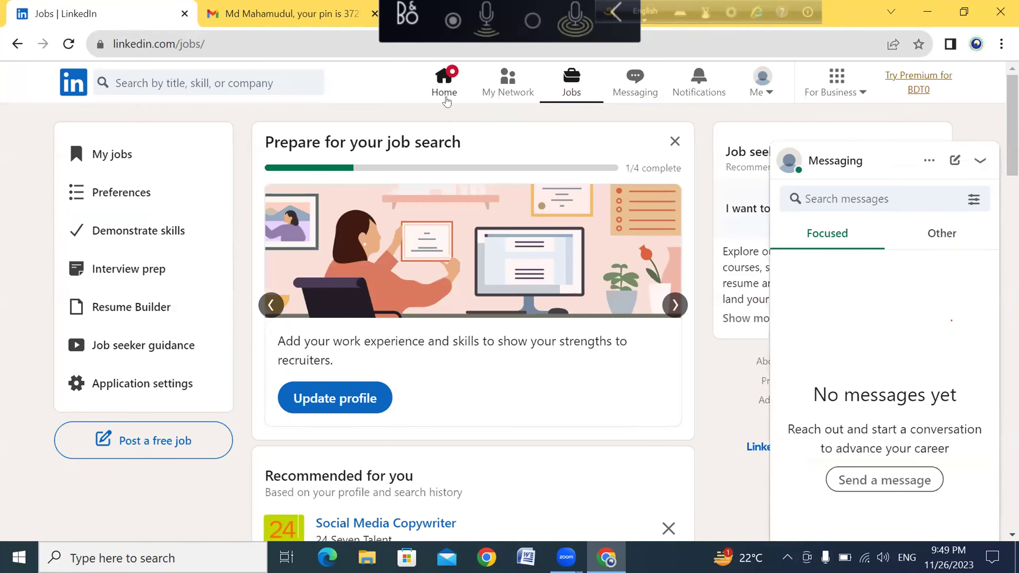
- Collapse Messaging and start Update profile, reaching 'Are you currently a student?'
click(878, 196)
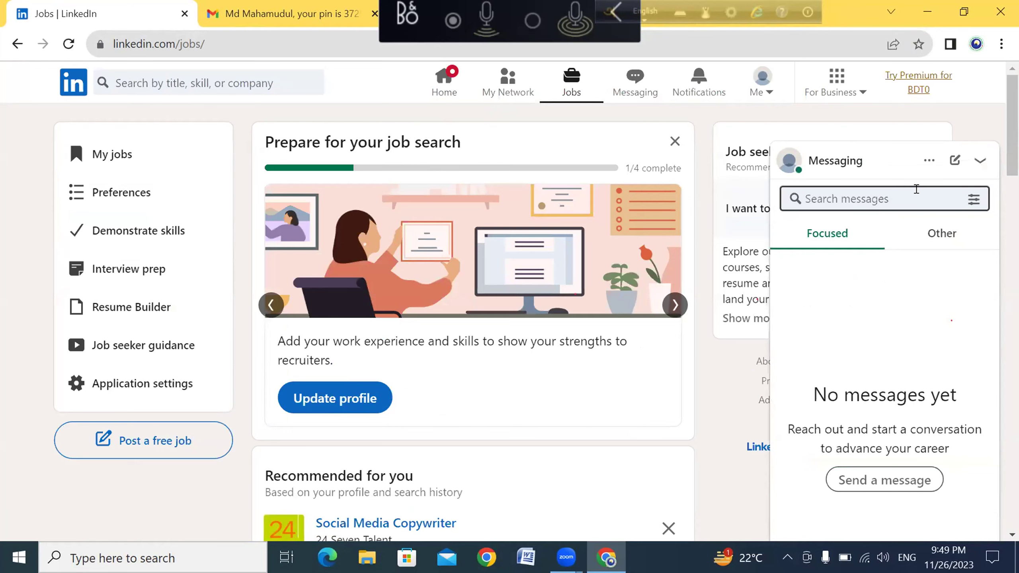
click(980, 160)
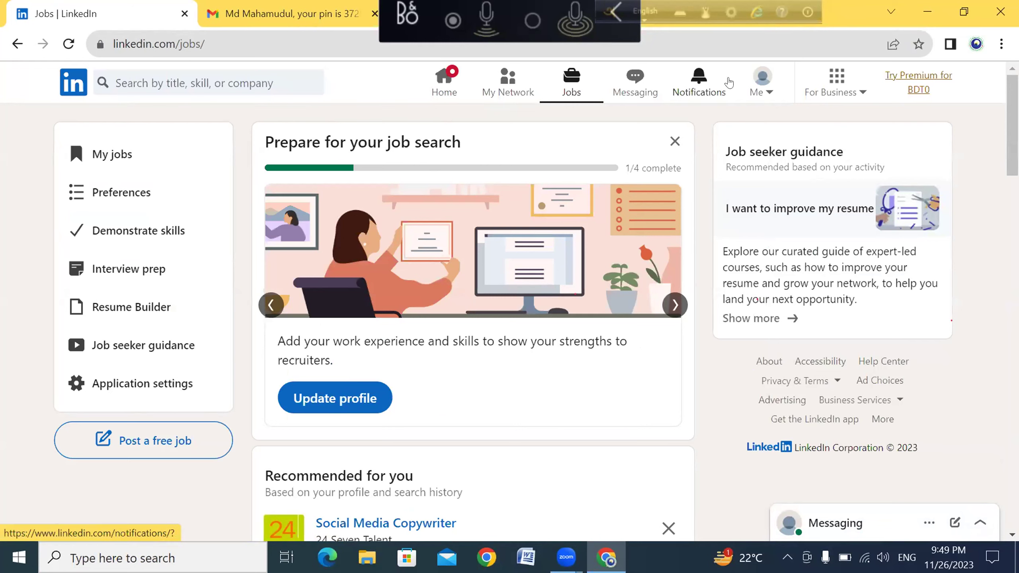
click(761, 80)
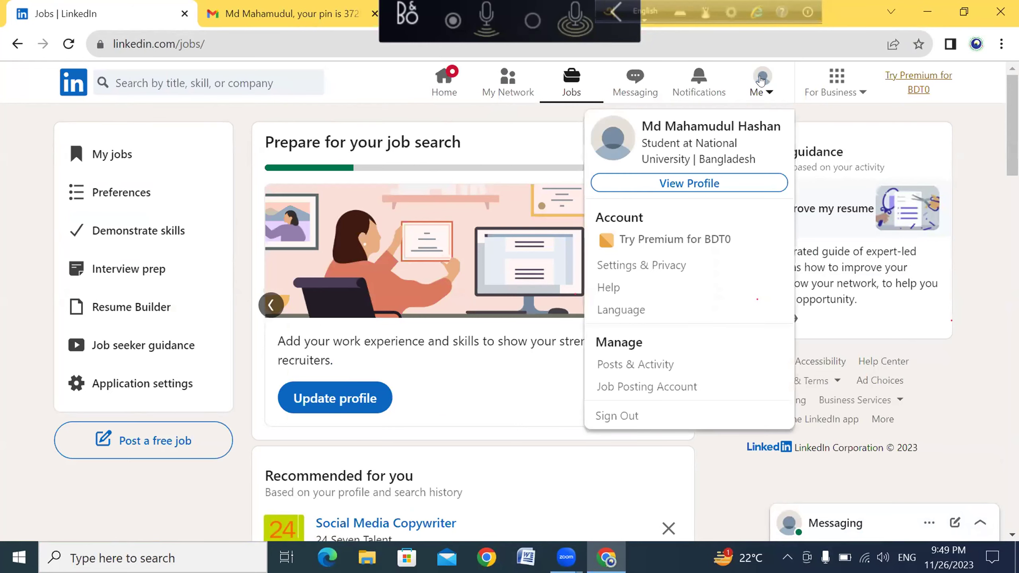
click(347, 476)
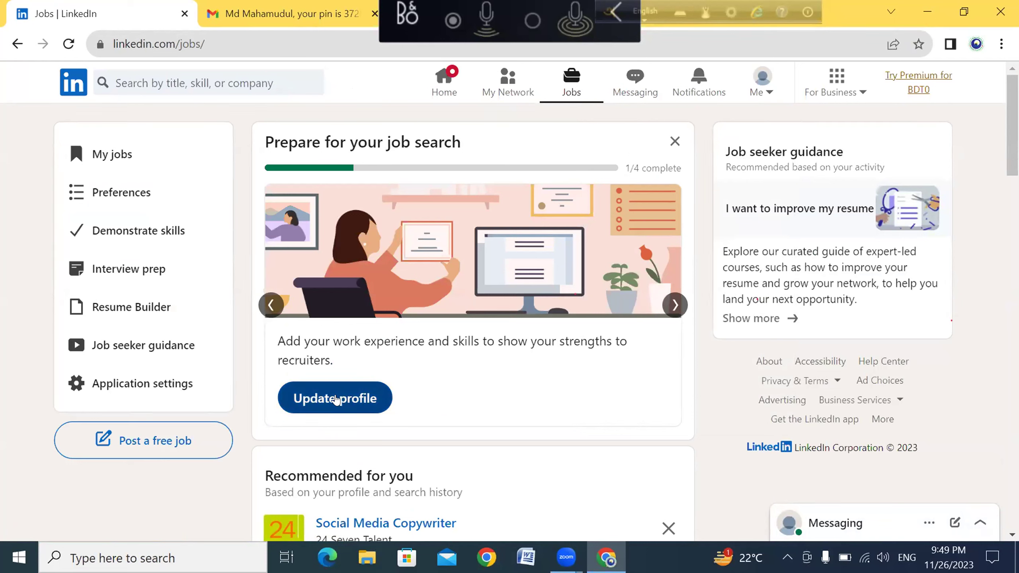
click(336, 399)
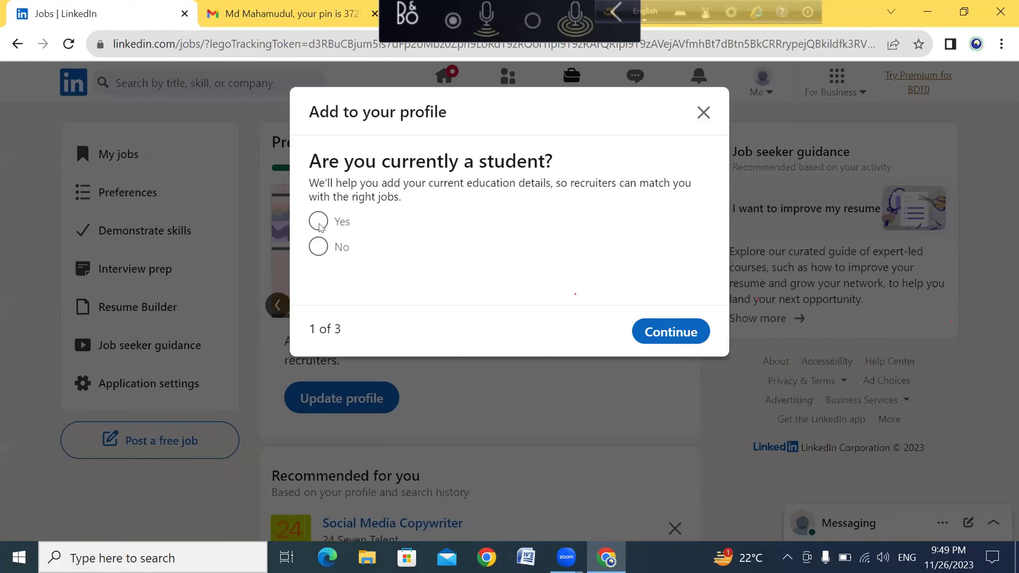
- Answer No to the student question and begin filling in Company name
click(318, 246)
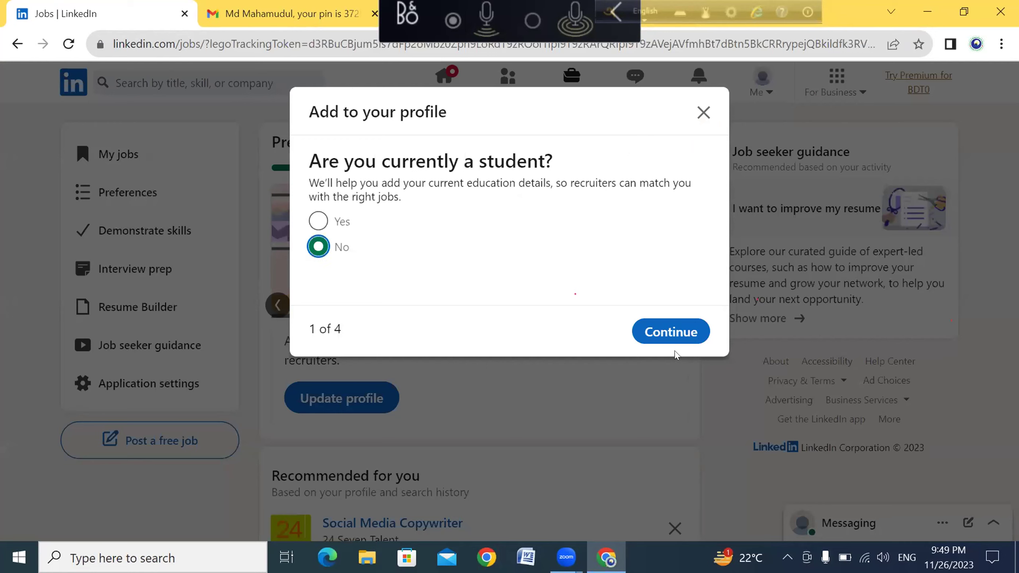
click(666, 332)
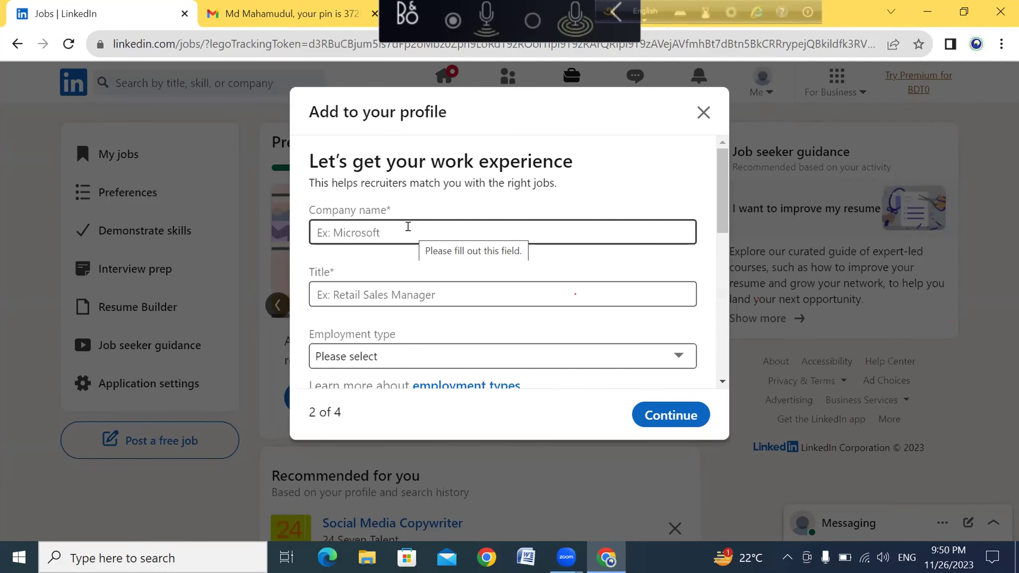
scroll(393, 317, down, 2)
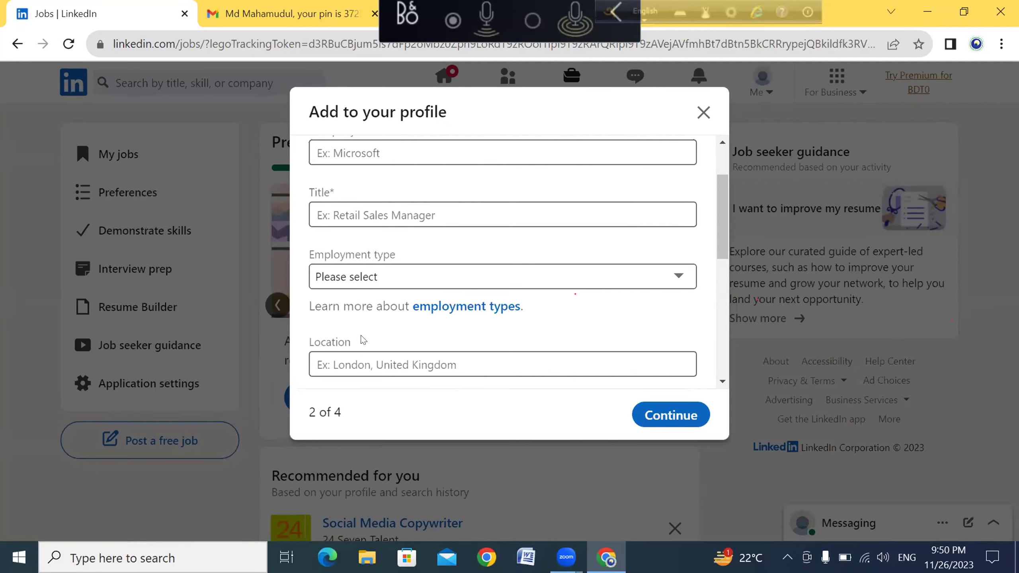
scroll(469, 266, down, 2)
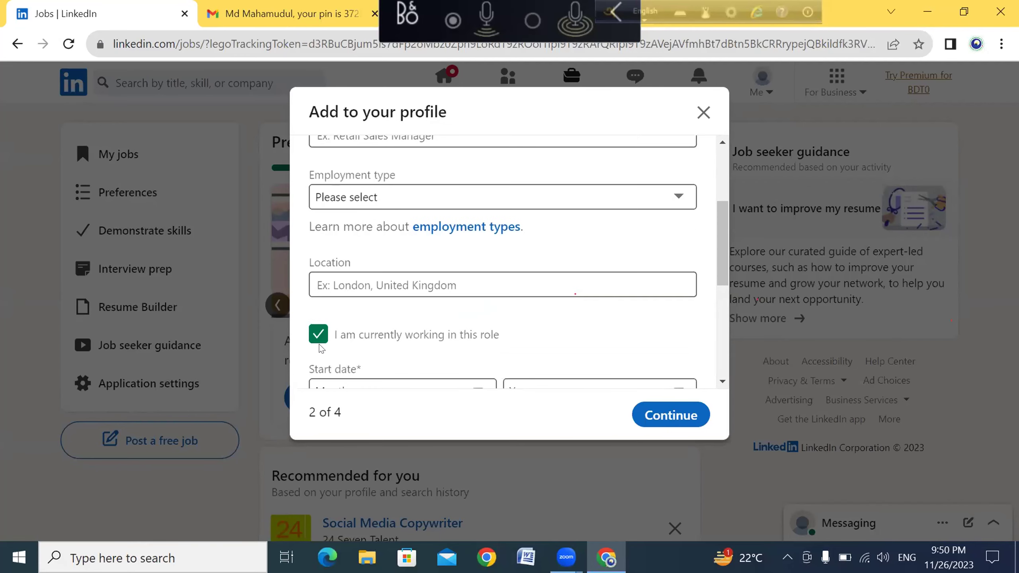
scroll(444, 339, down, 4)
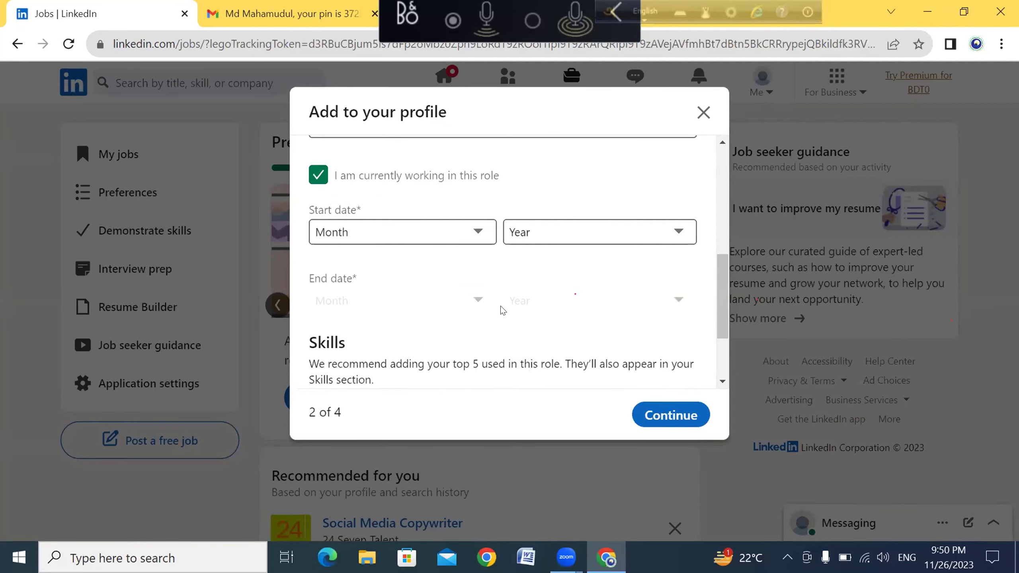
scroll(508, 301, up, 8)
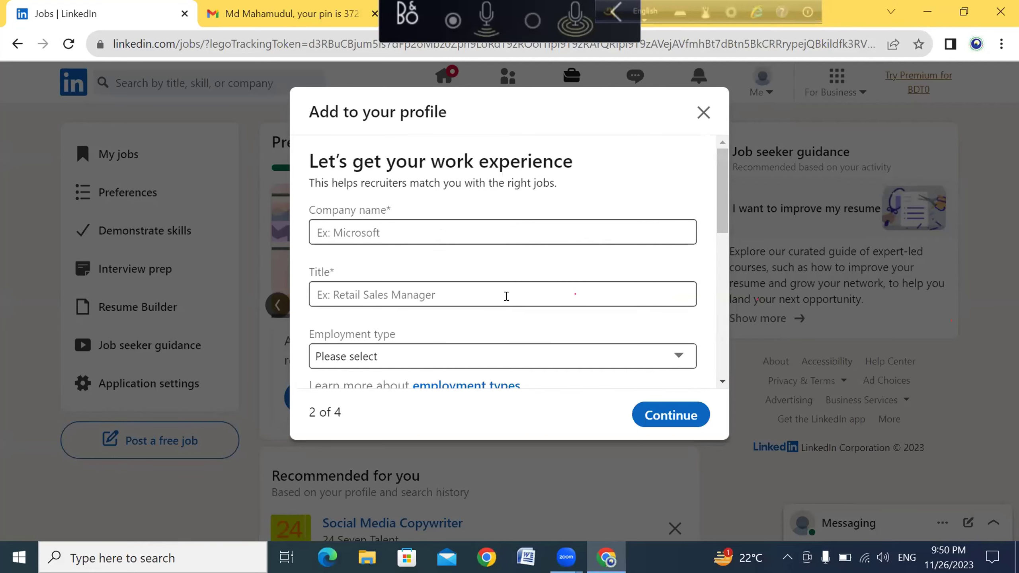
click(372, 220)
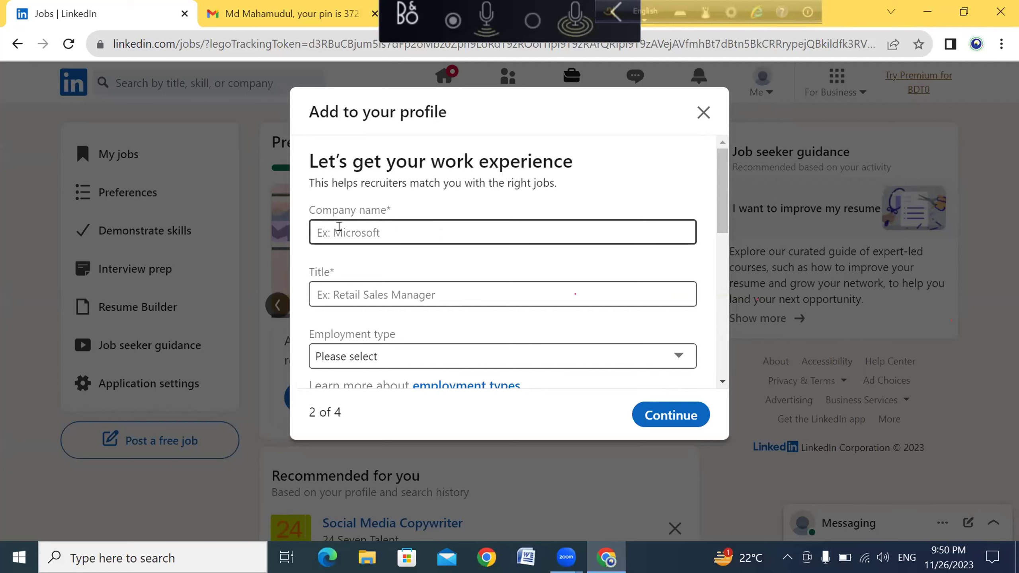
click(413, 223)
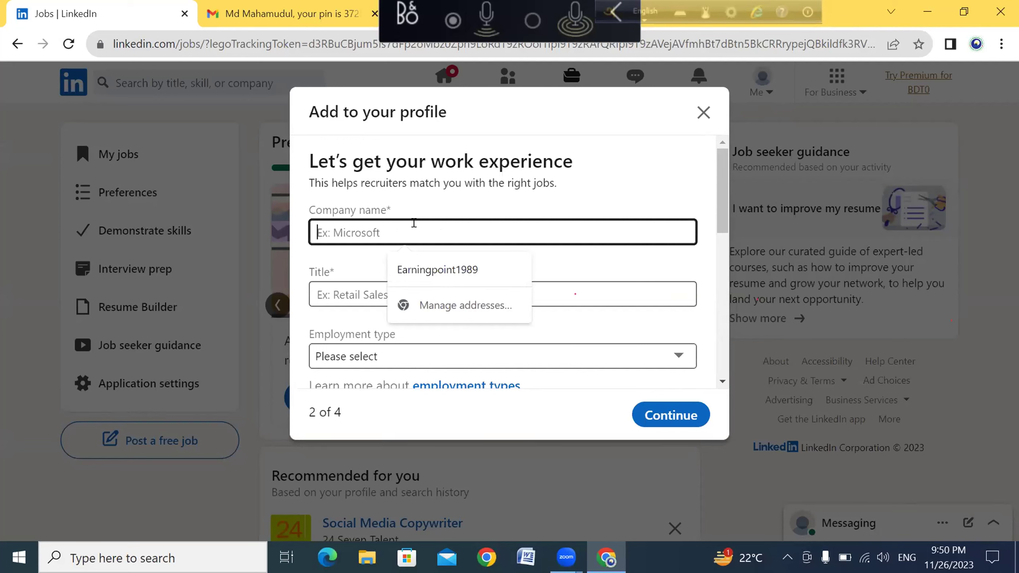
- Enter the Kurigram welfare foundation as company, correcting the spelling to Marginalized
text(Kurigram)
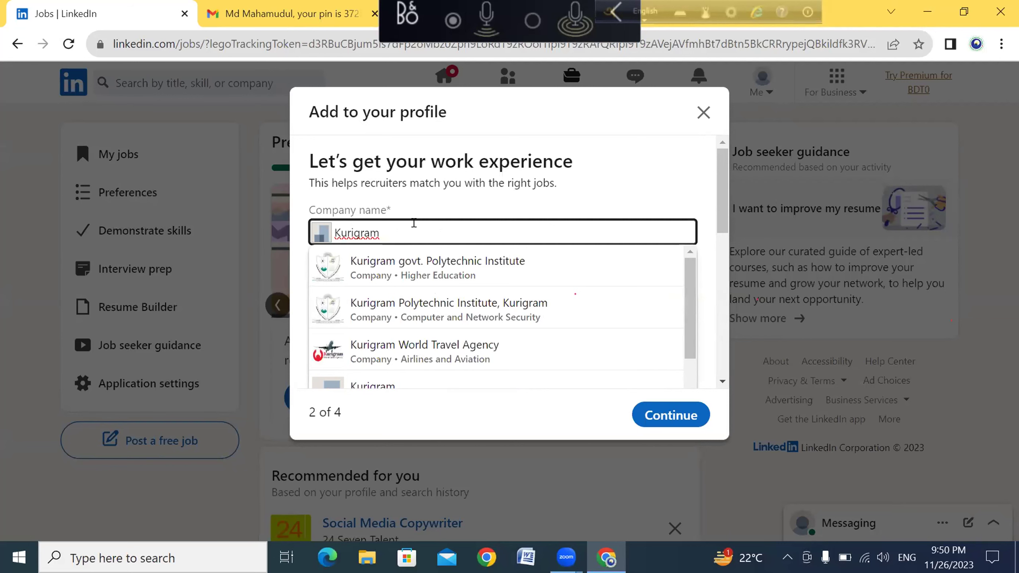
text( Ma)
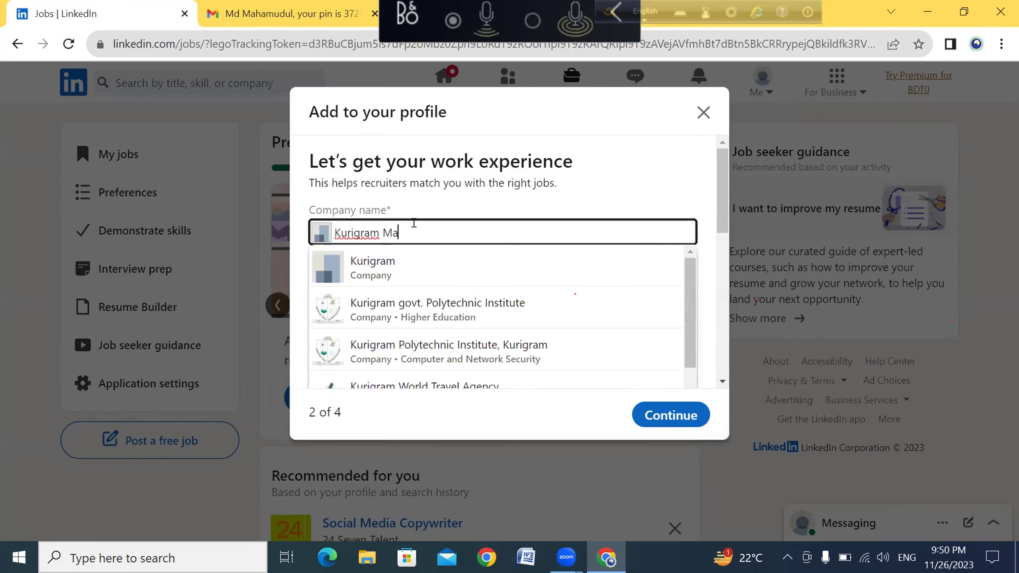
text(r)
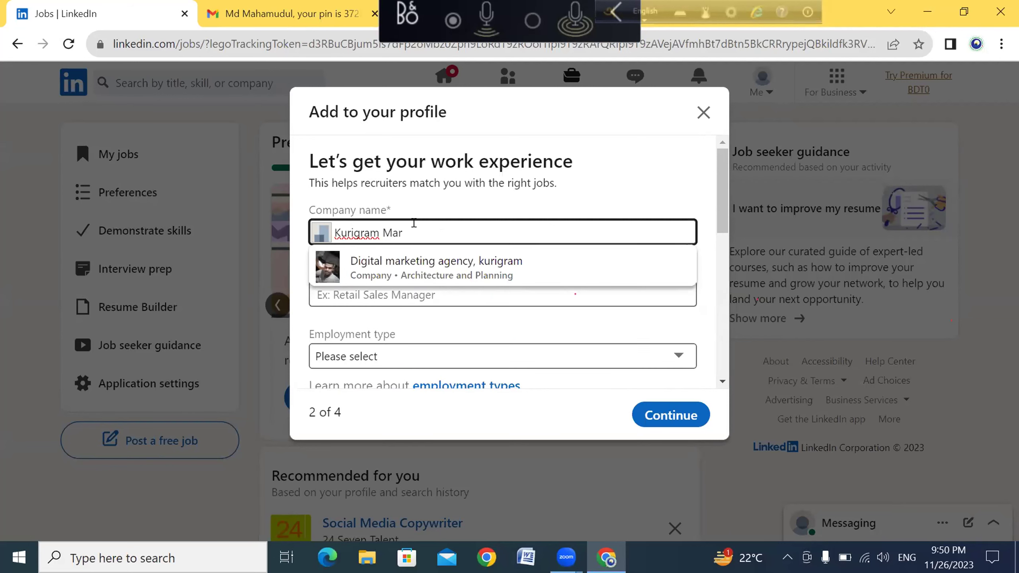
text(ginali)
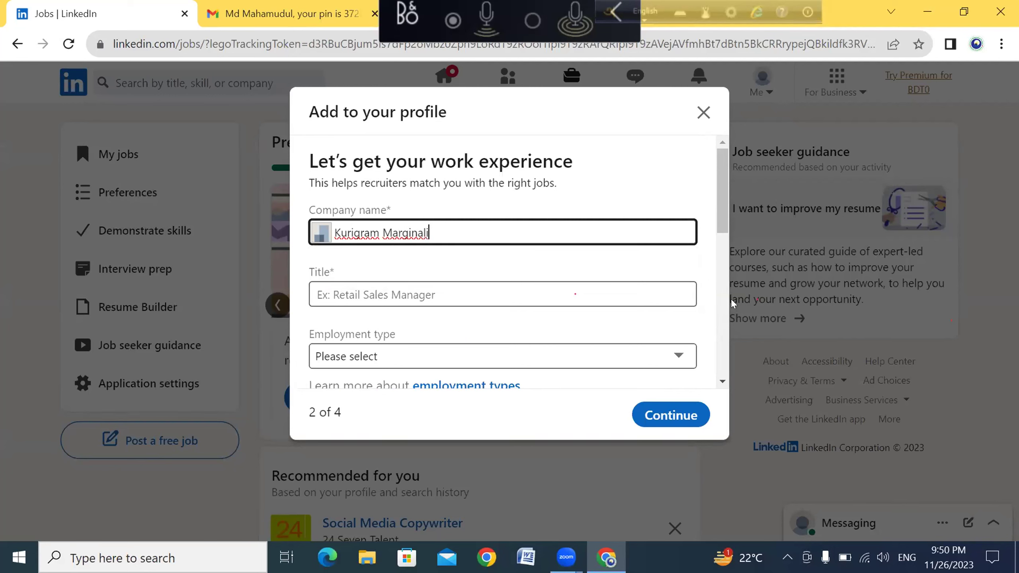
text(sed)
text( Po)
text(eop)
text(l)
text(e)
text('s )
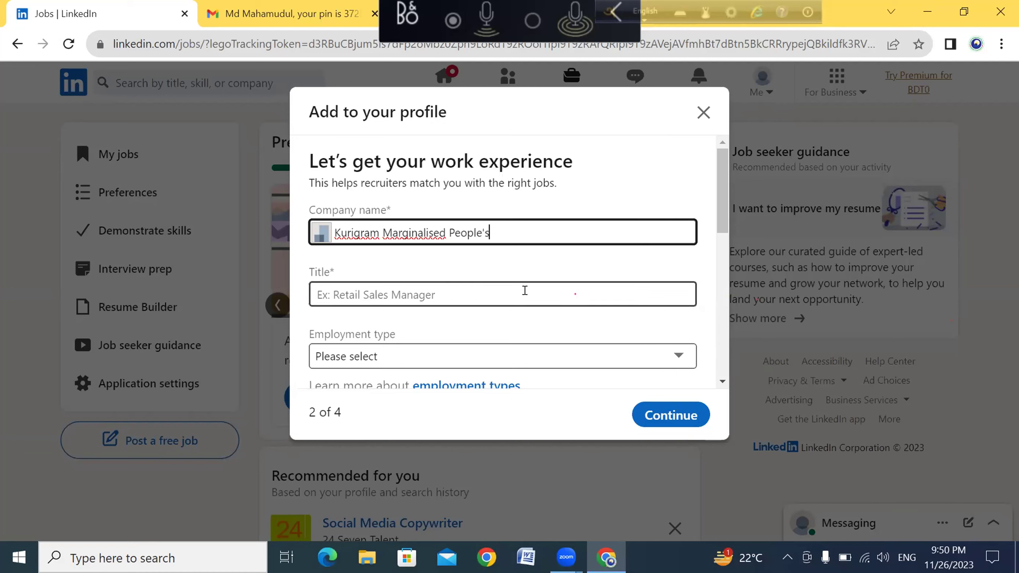
text(Welfare Foundation)
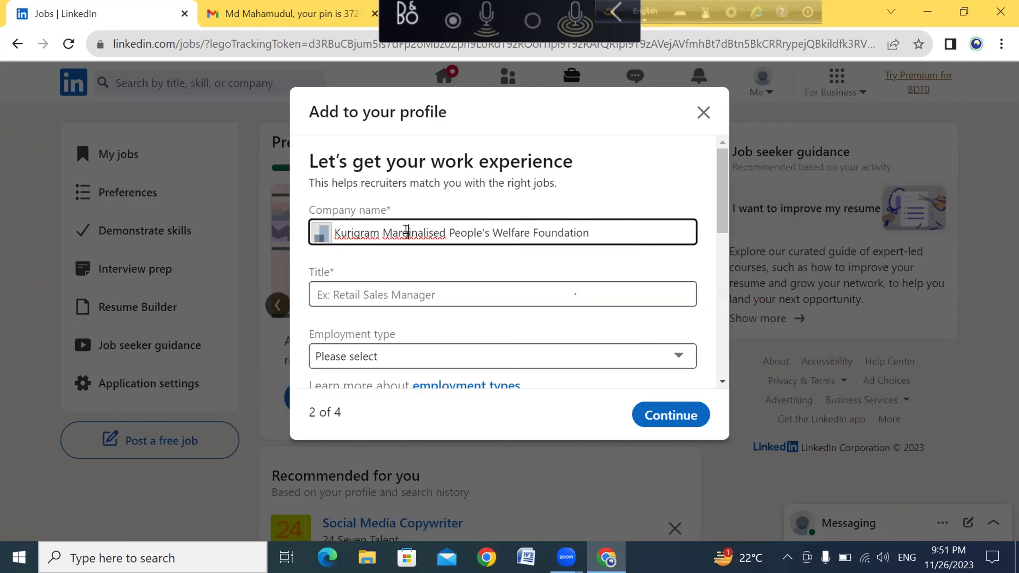
right_click(407, 234)
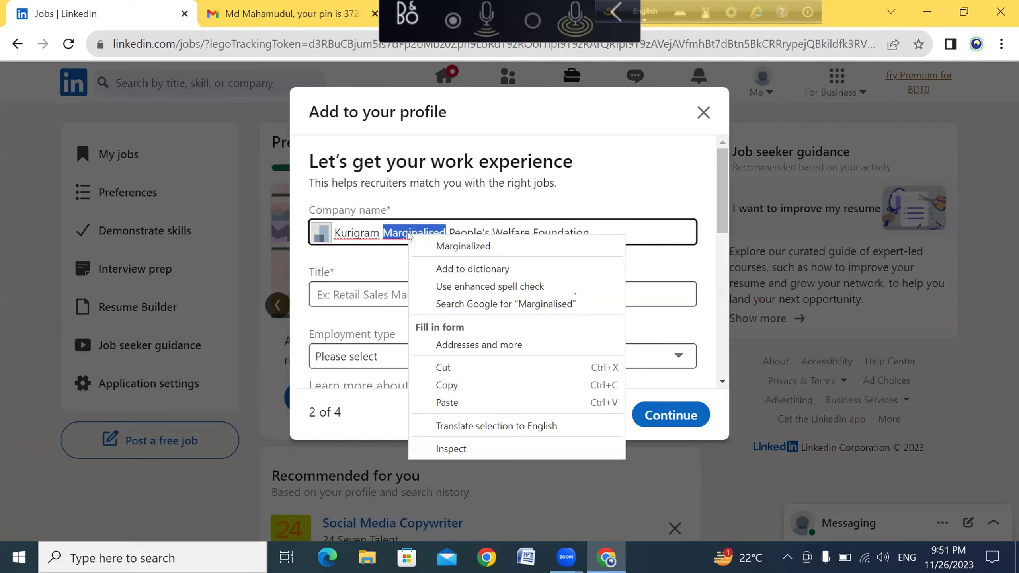
click(462, 246)
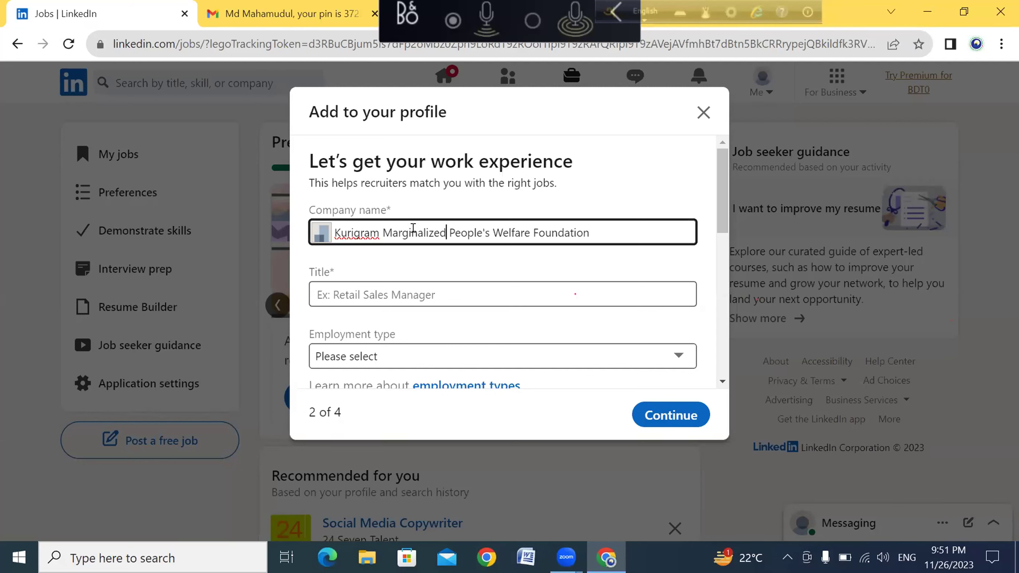
click(417, 233)
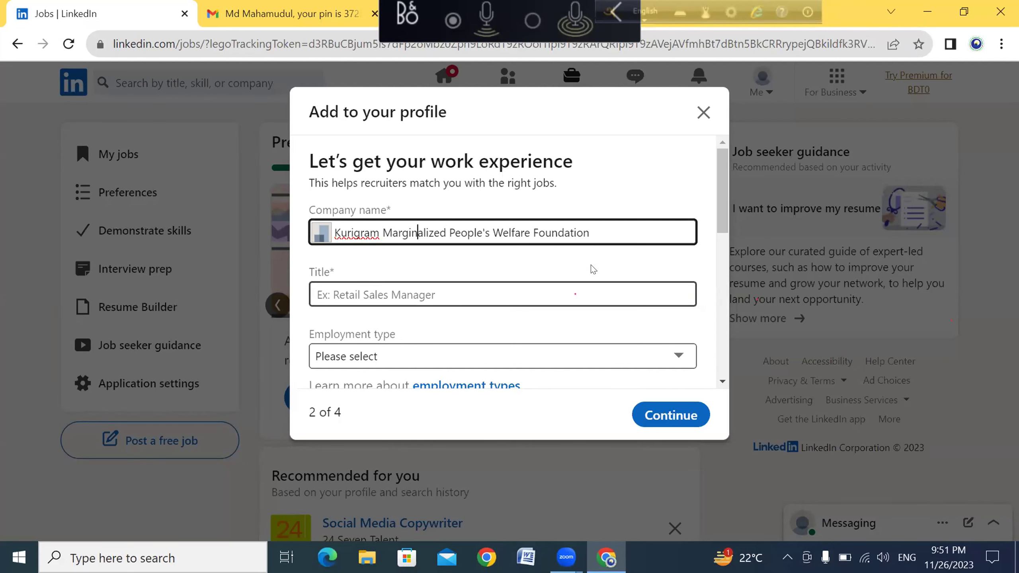
- Clear the Company name field completely
click(655, 256)
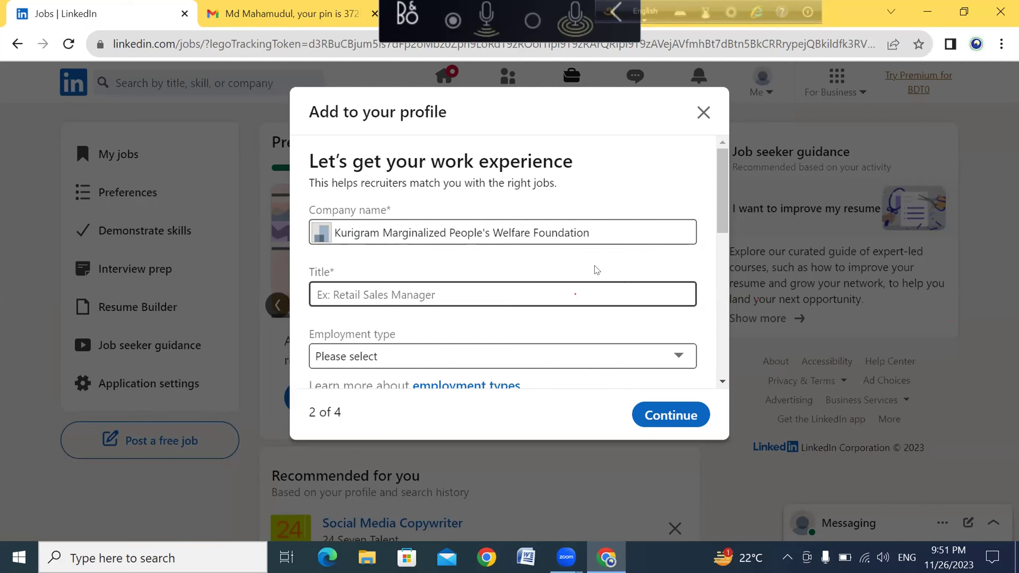
triple_click(611, 222)
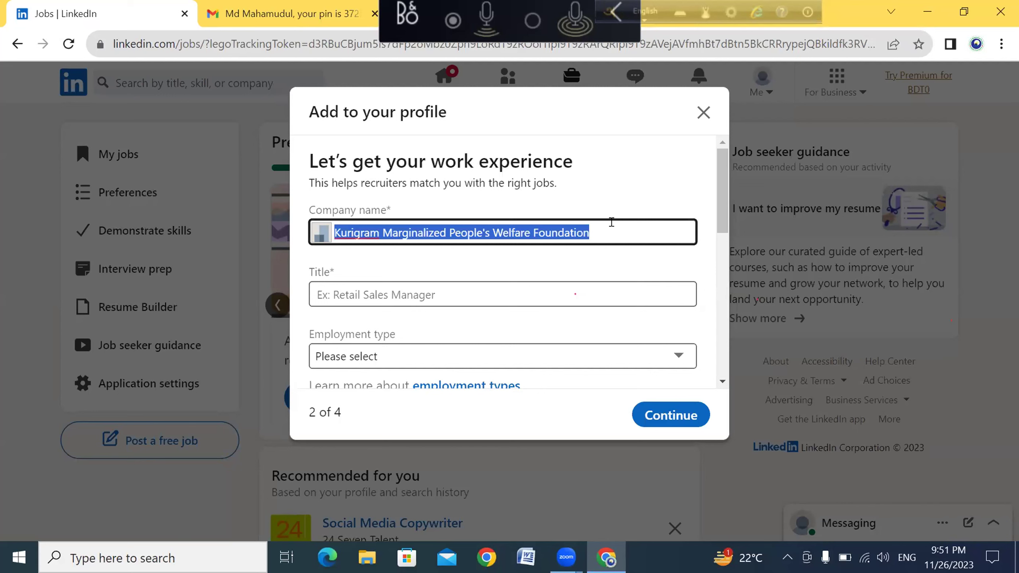
key(BackSpace)
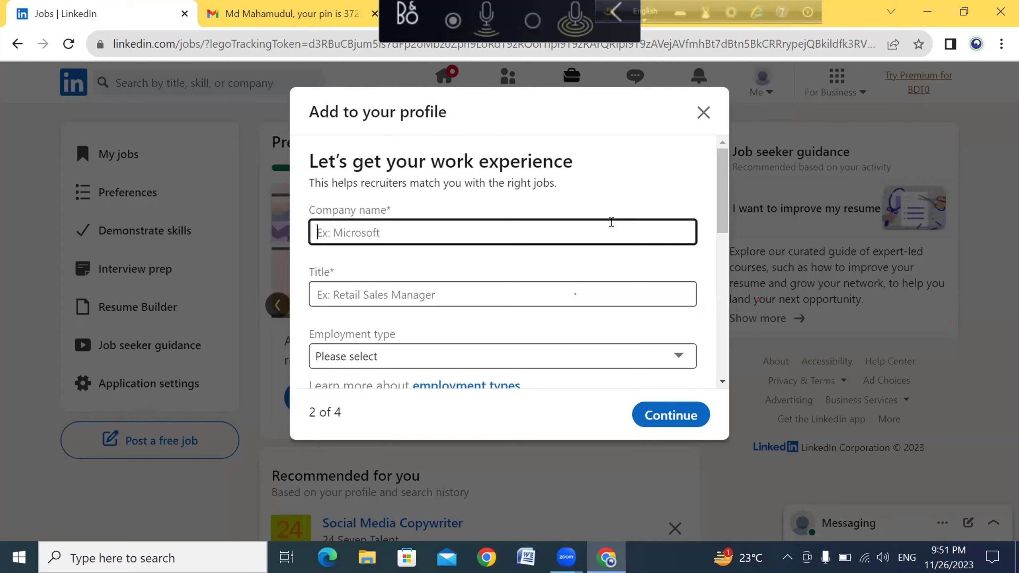
- Set the company to Fiverr and the title to Digital Marketing Specialist
text(Fiverr)
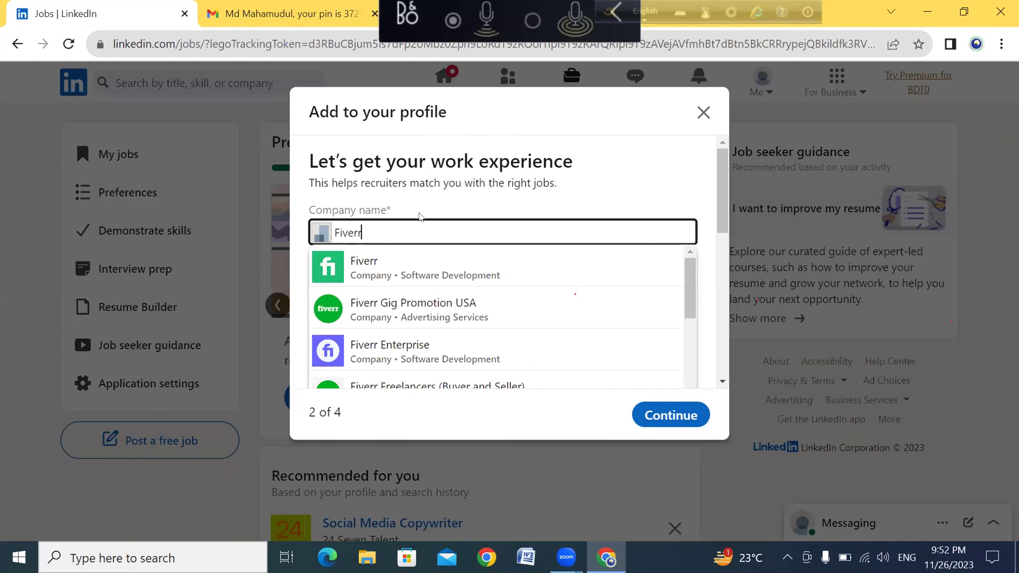
click(368, 269)
click(366, 289)
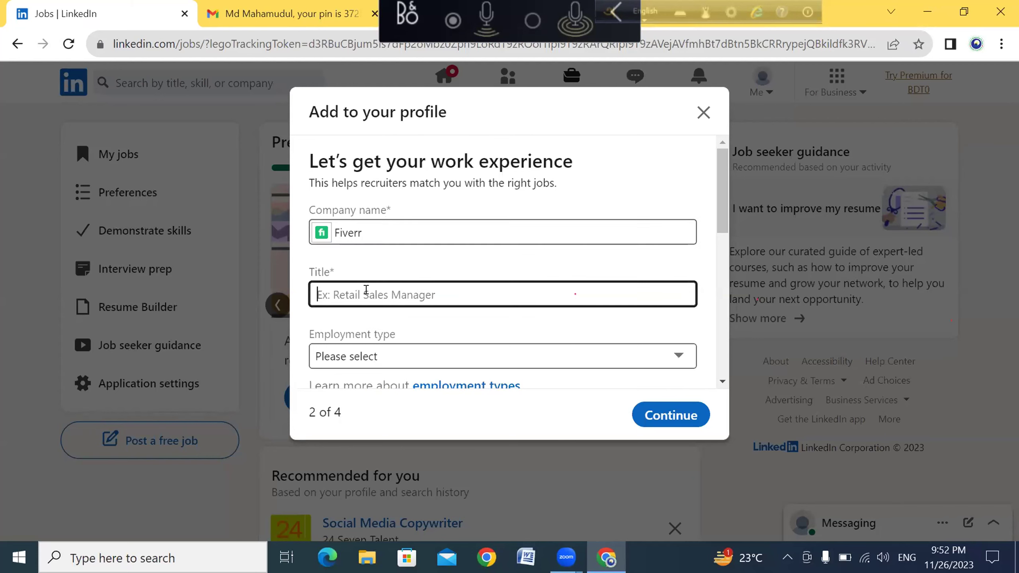
text(Dig)
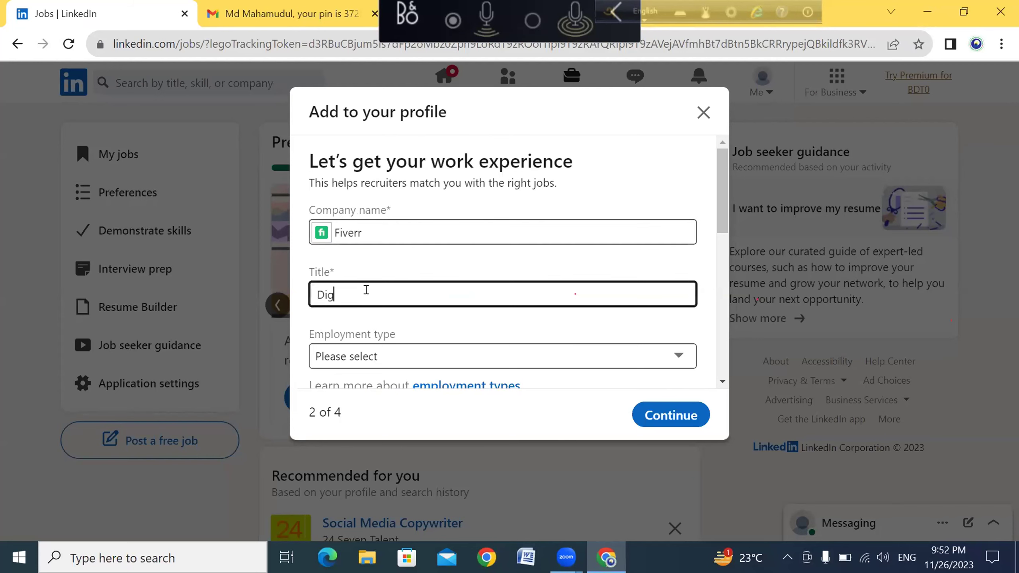
text(ital Marke)
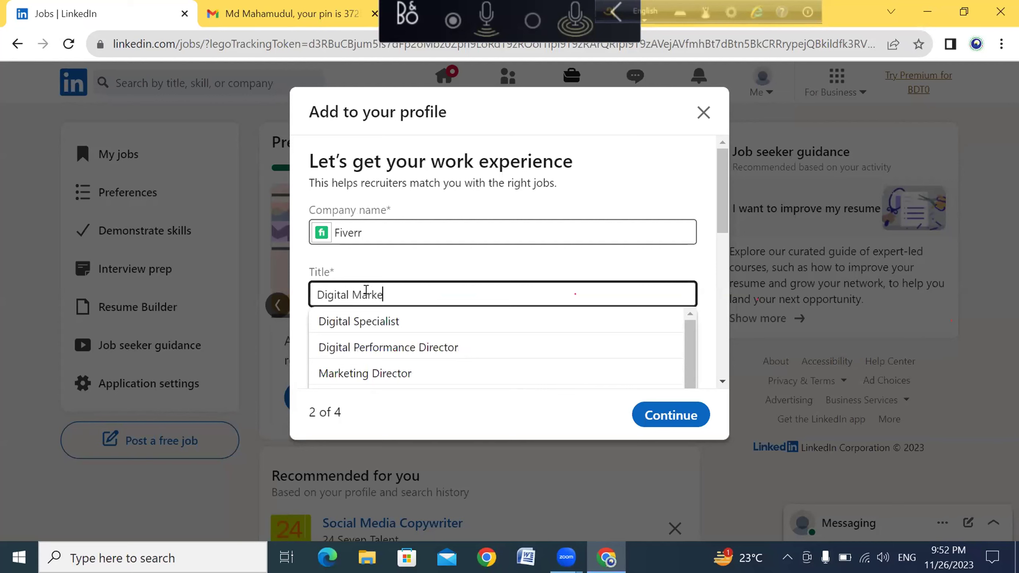
text(ting)
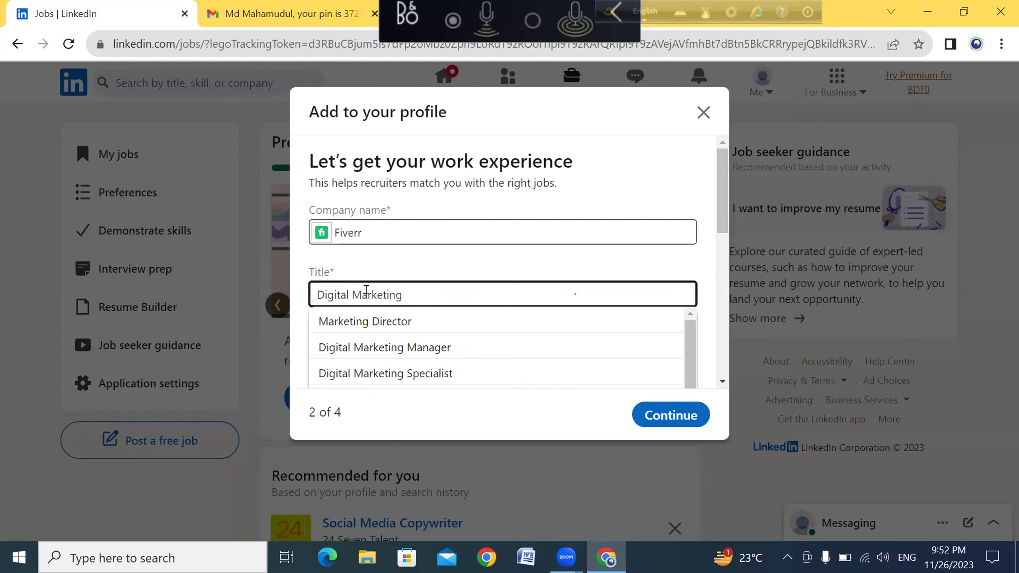
click(414, 371)
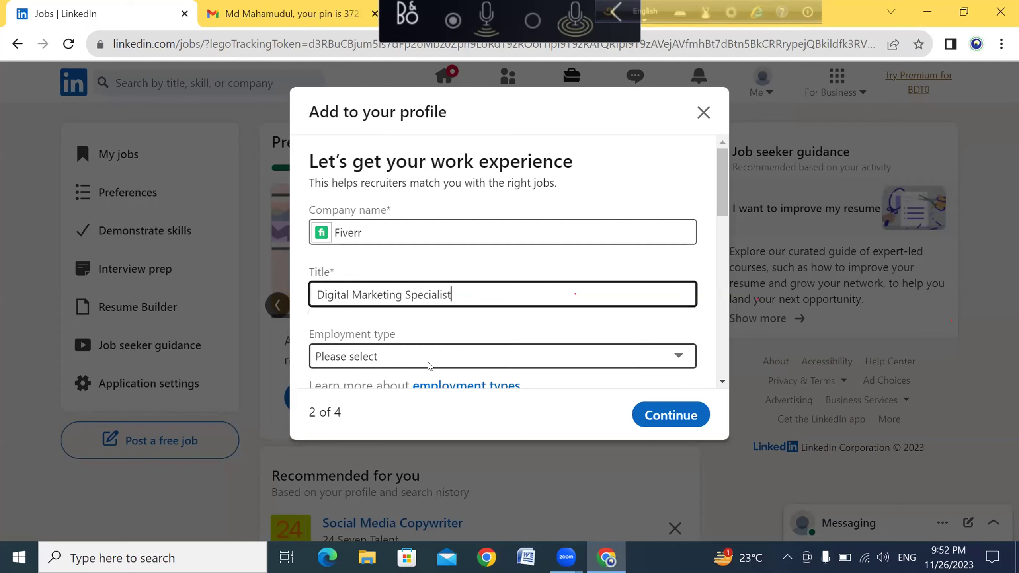
click(607, 327)
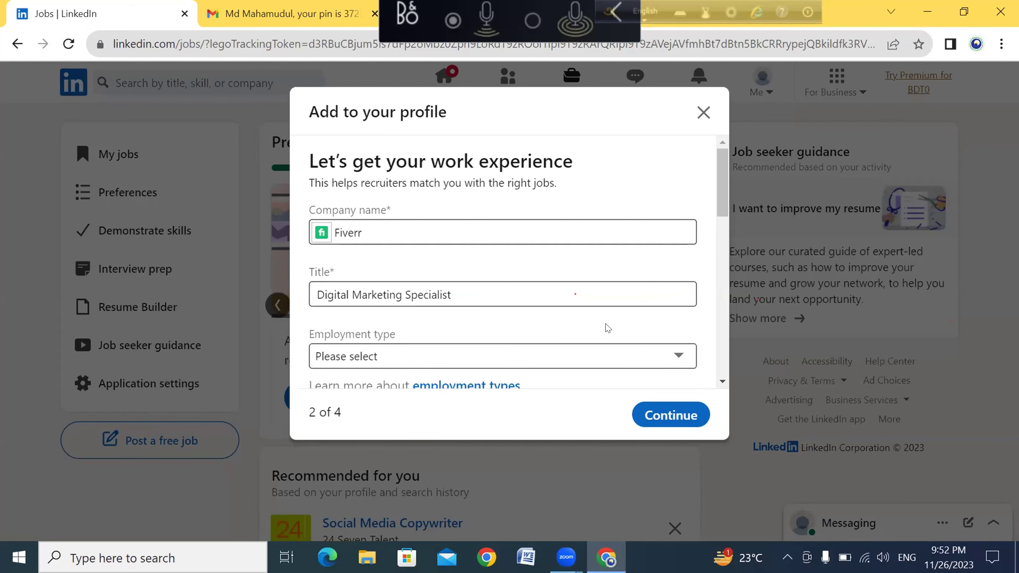
- Set the employment type to Full-time
scroll(572, 324, down, 2)
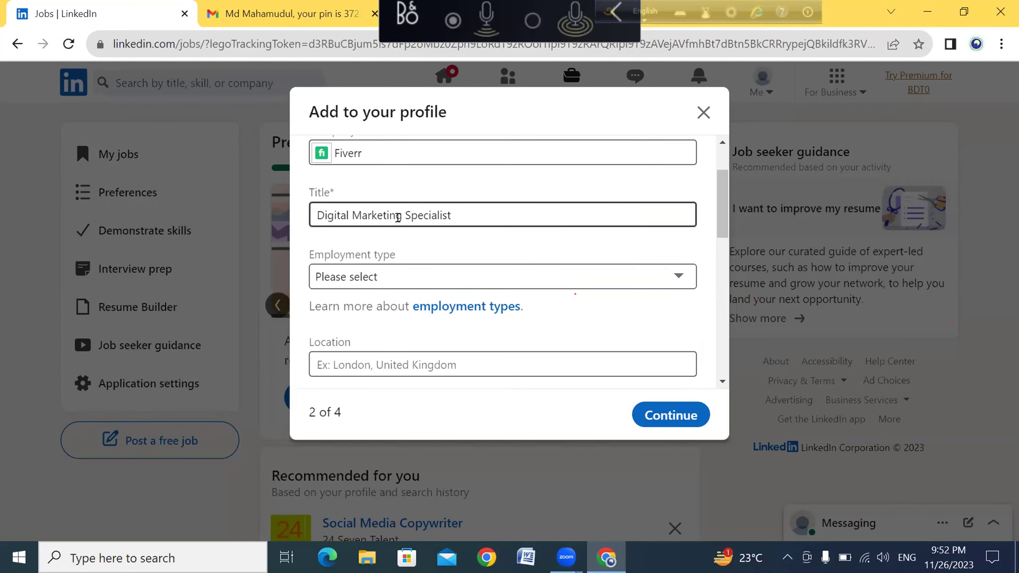
click(472, 275)
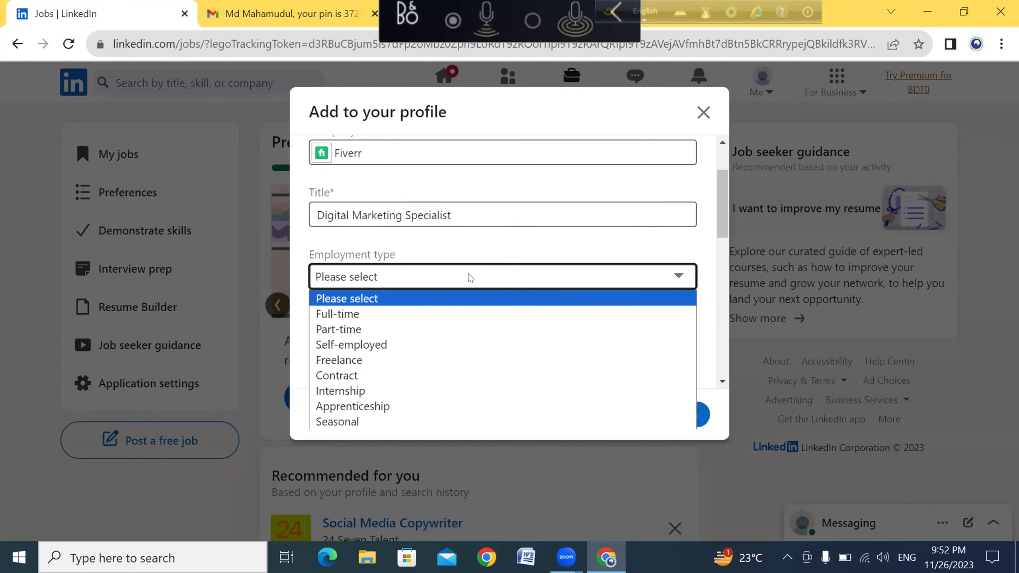
click(342, 314)
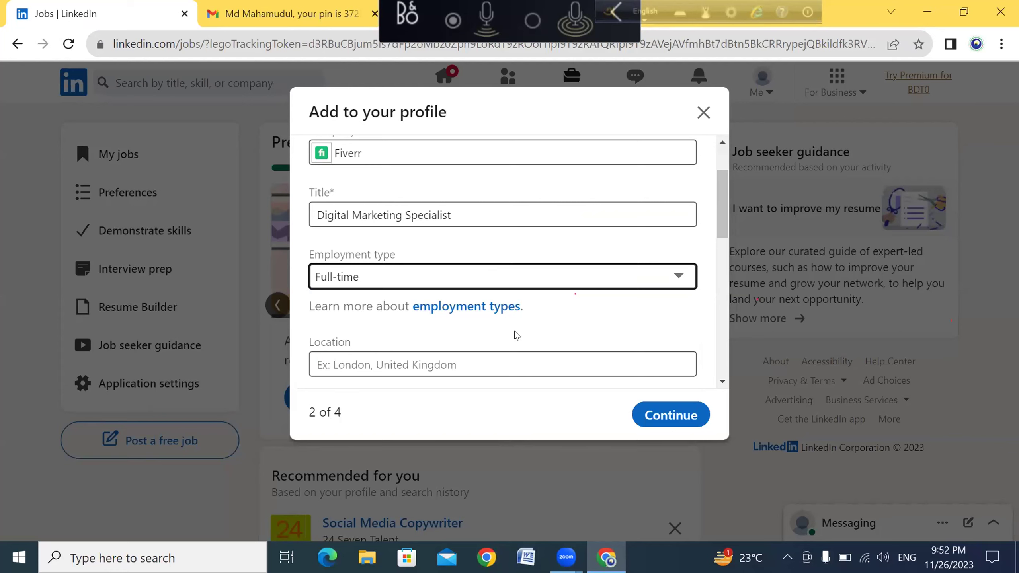
scroll(506, 321, up, 2)
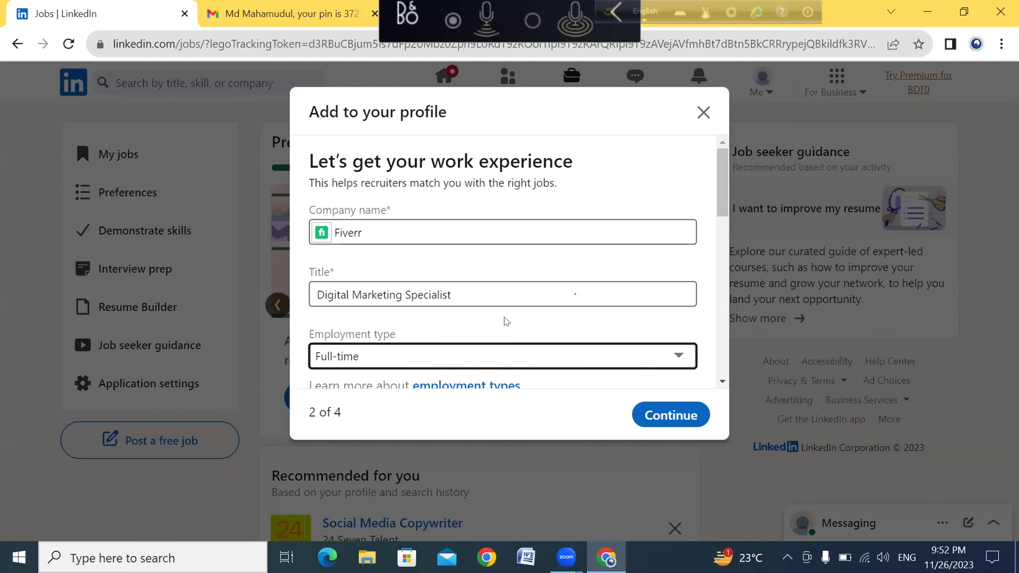
scroll(506, 321, down, 2)
- Set the location to Bangladesh, keeping 'currently working in this role' ticked
scroll(444, 317, down, 4)
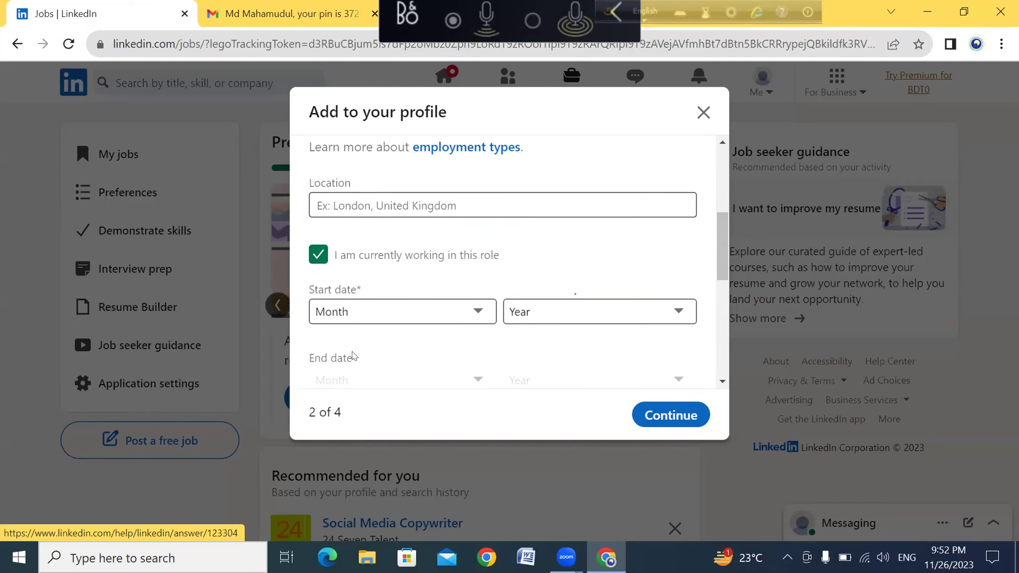
click(387, 198)
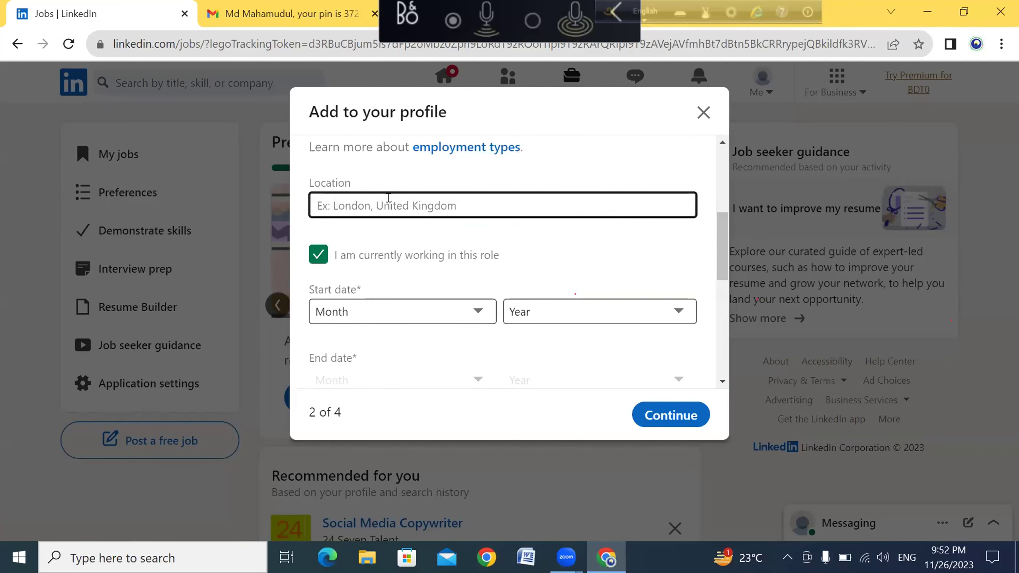
text(Ban)
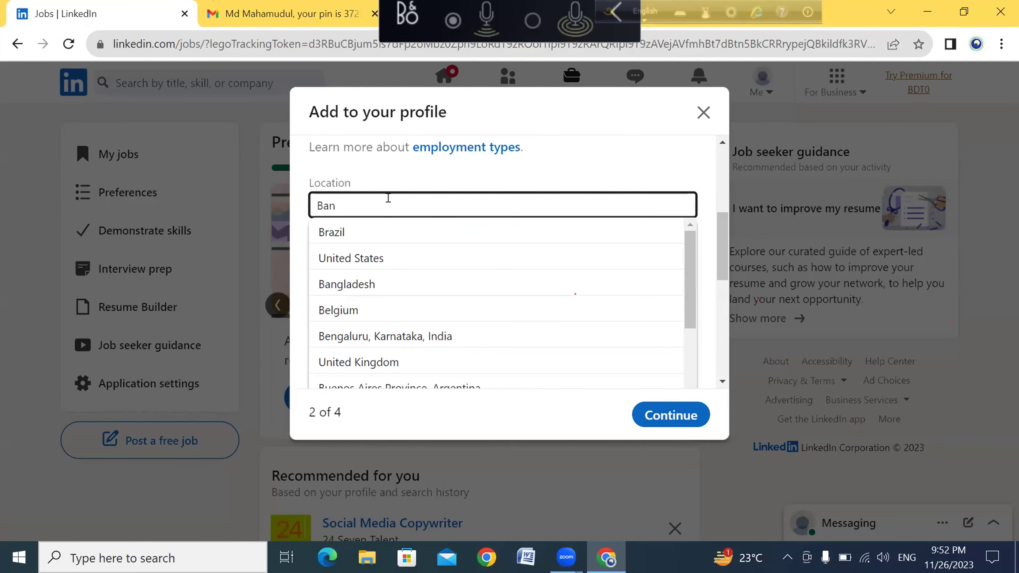
text(g)
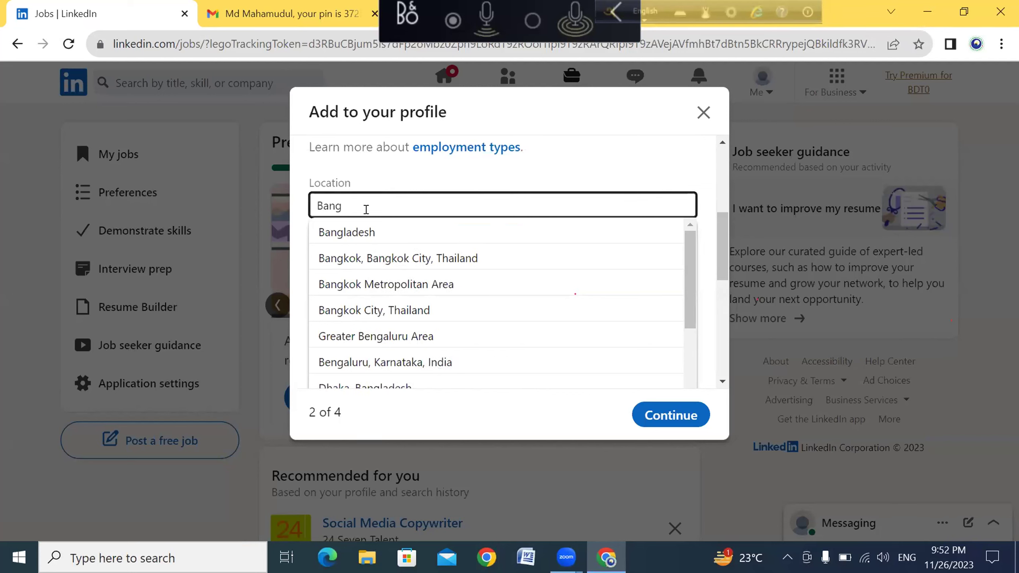
click(340, 232)
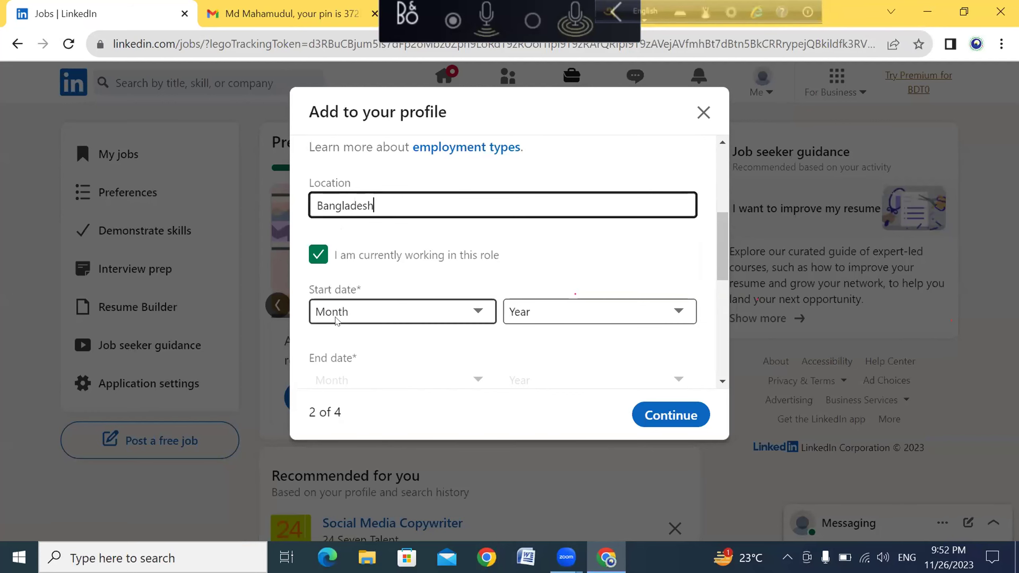
click(318, 254)
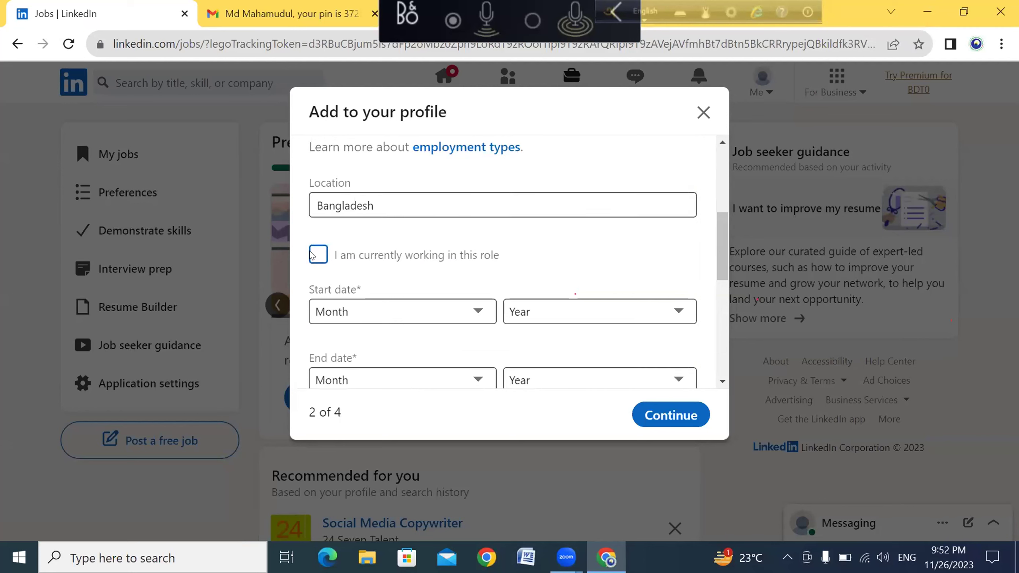
click(311, 259)
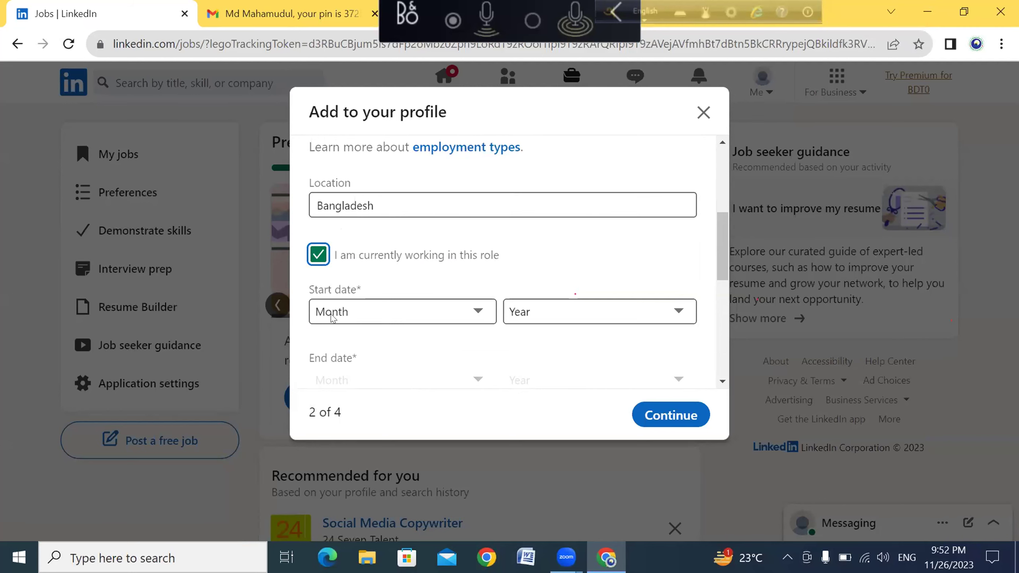
- Set the start month to January, leaving the year unchosen
click(350, 312)
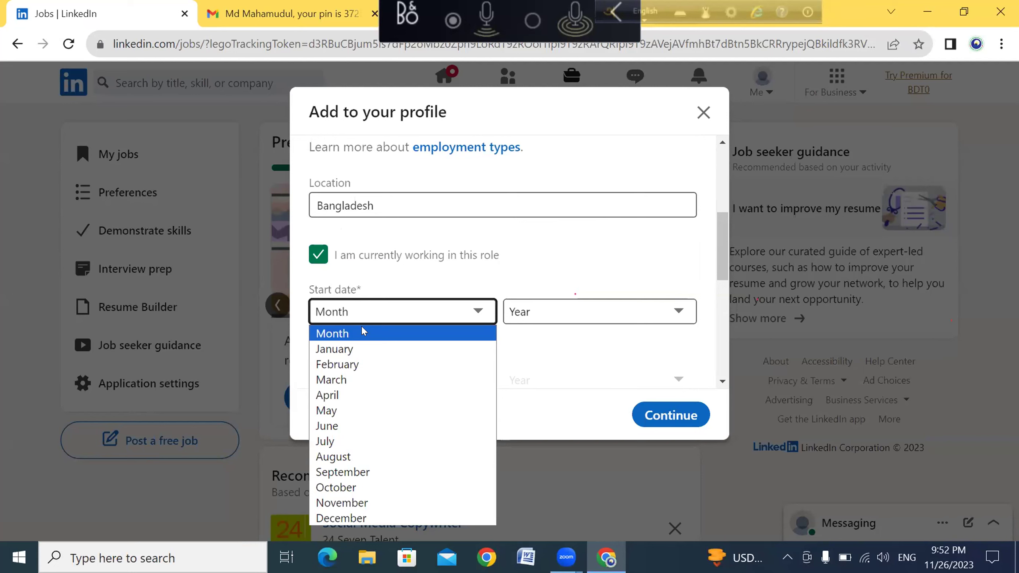
click(335, 346)
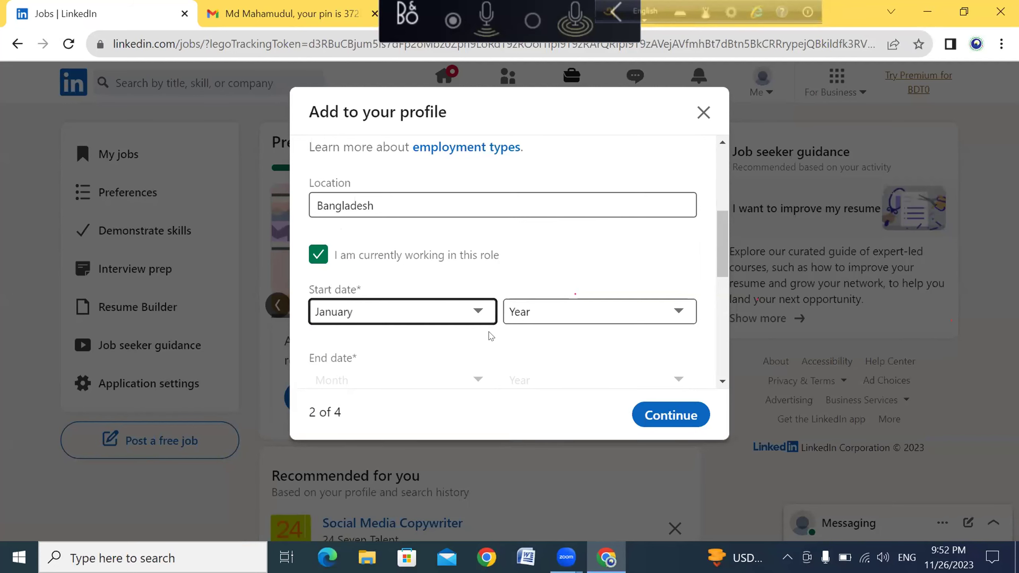
click(561, 310)
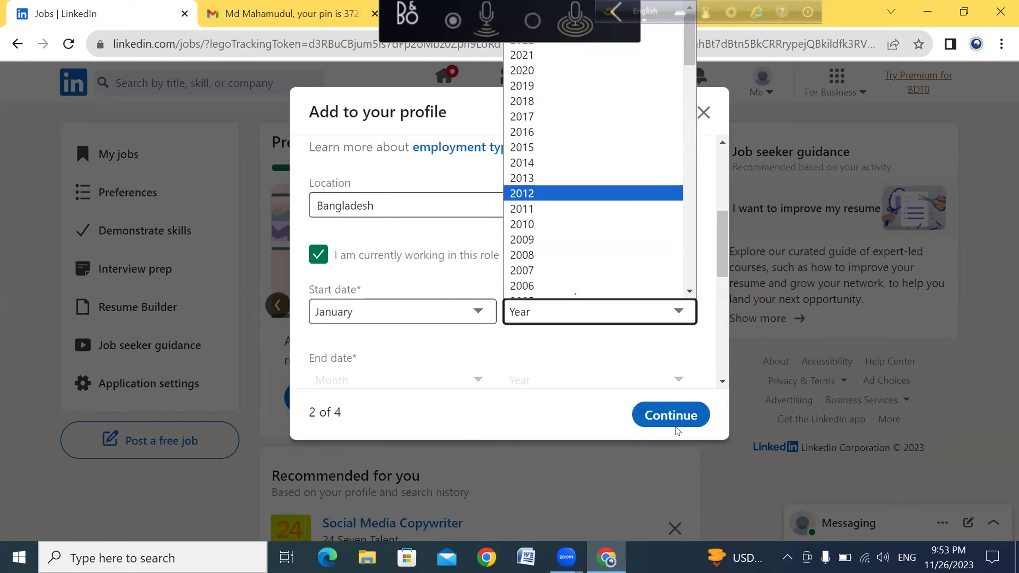
click(443, 269)
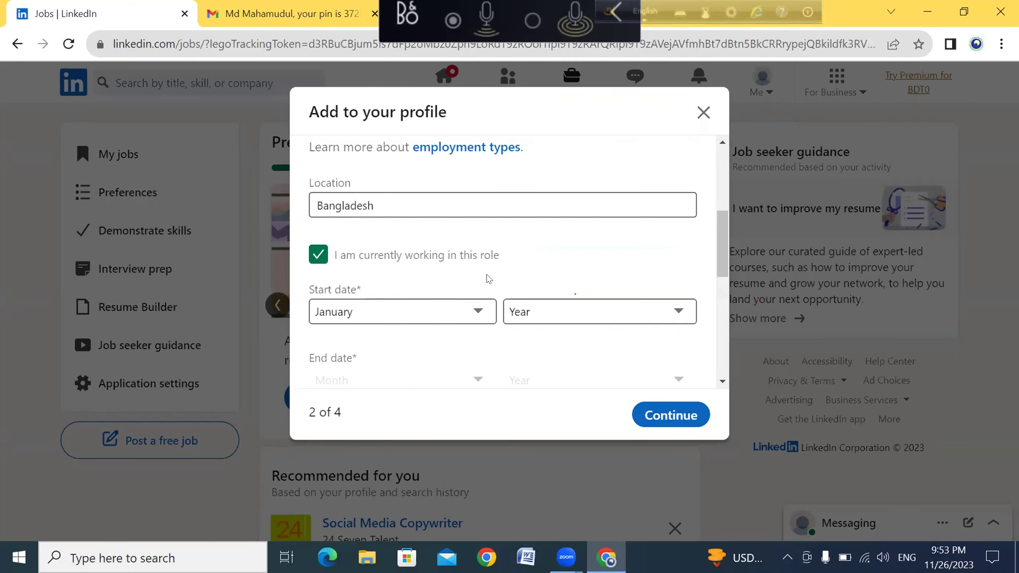
scroll(476, 278, up, 6)
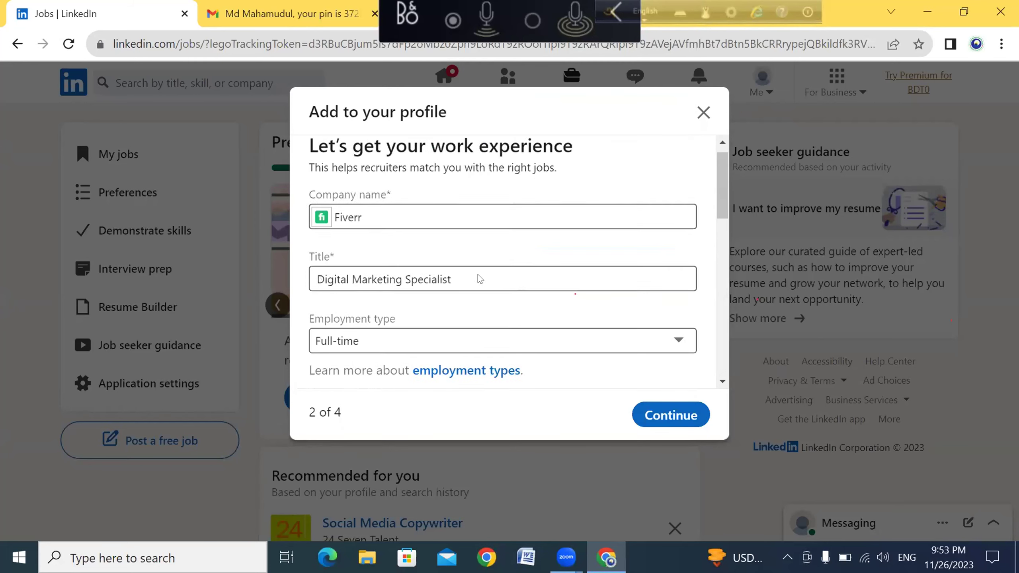
- Replace company Fiverr with Kurigram Marginalized People's Welfare Foundation and title with Executive Director
double_click(375, 221)
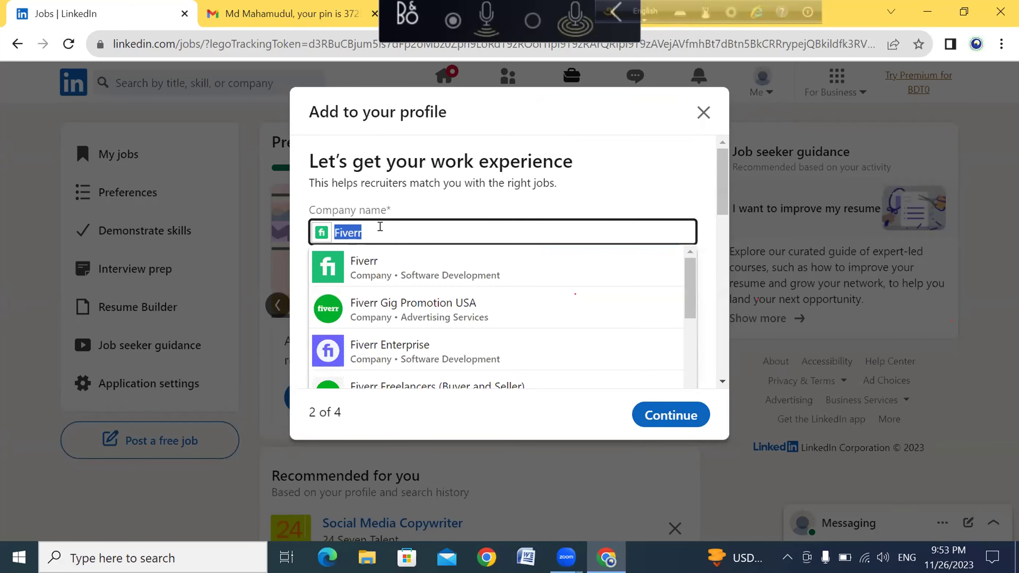
text(Kurigram Marginalized People's Welfare Foundation)
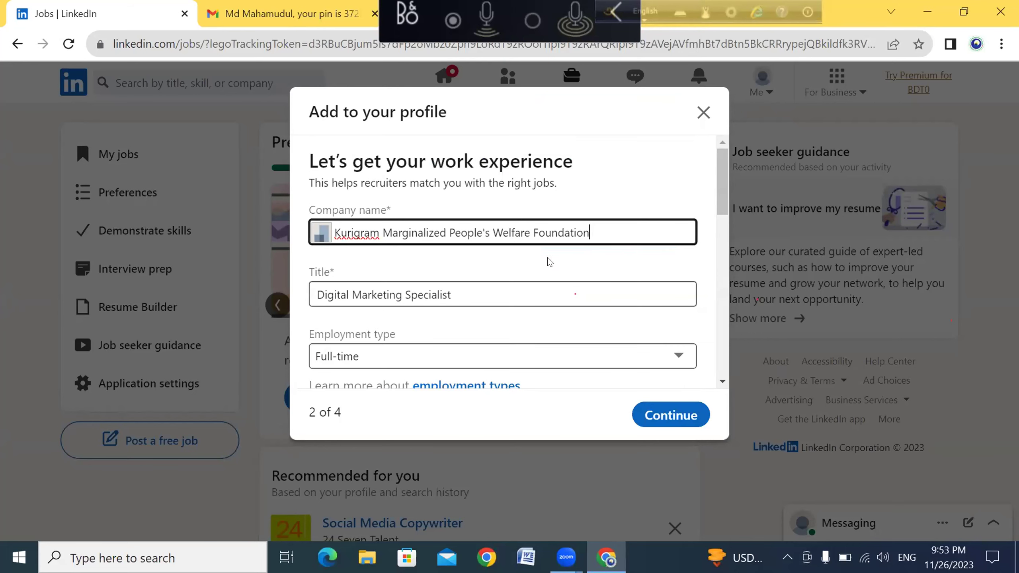
triple_click(483, 290)
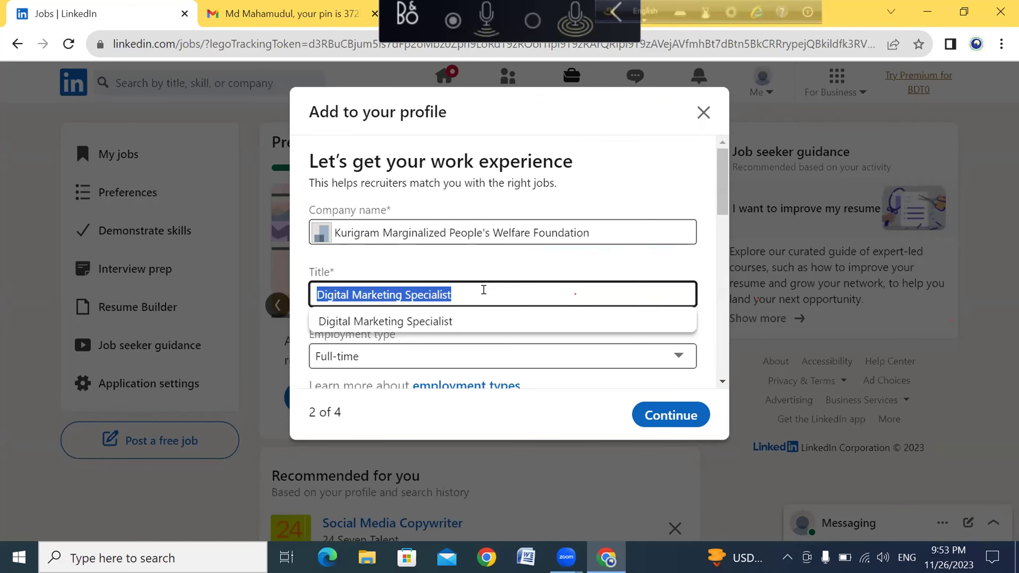
key(BackSpace)
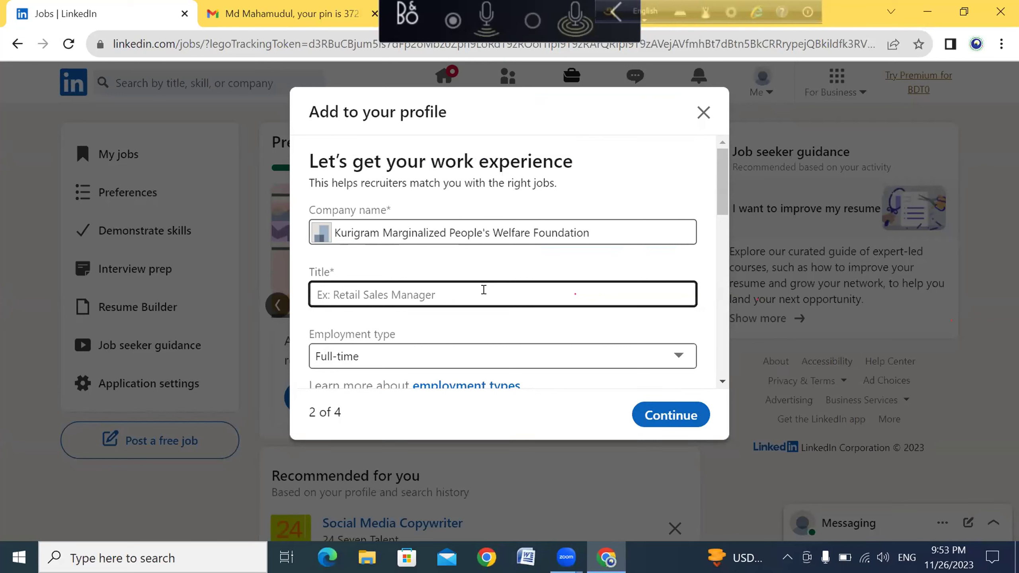
text(E)
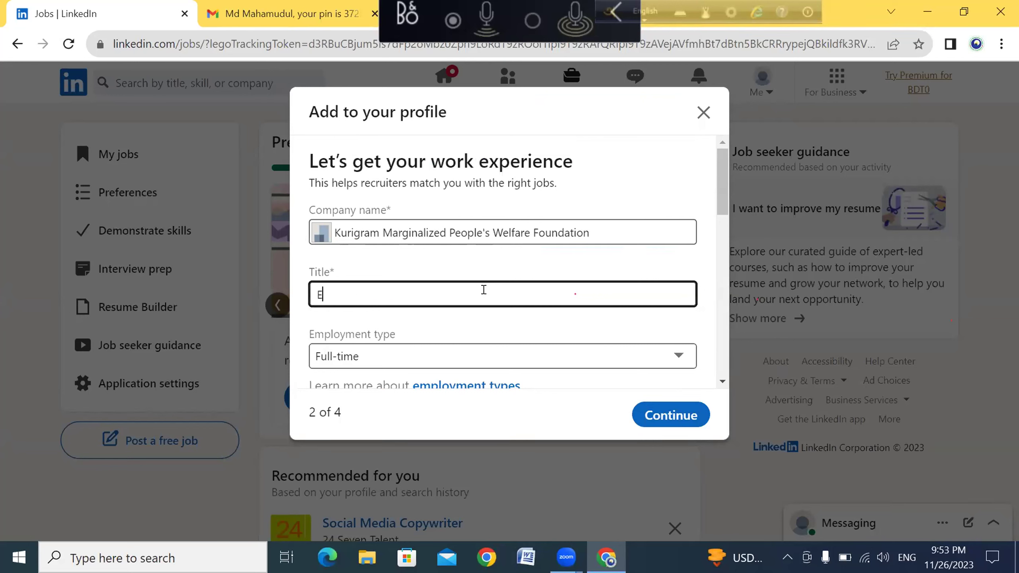
text(xec)
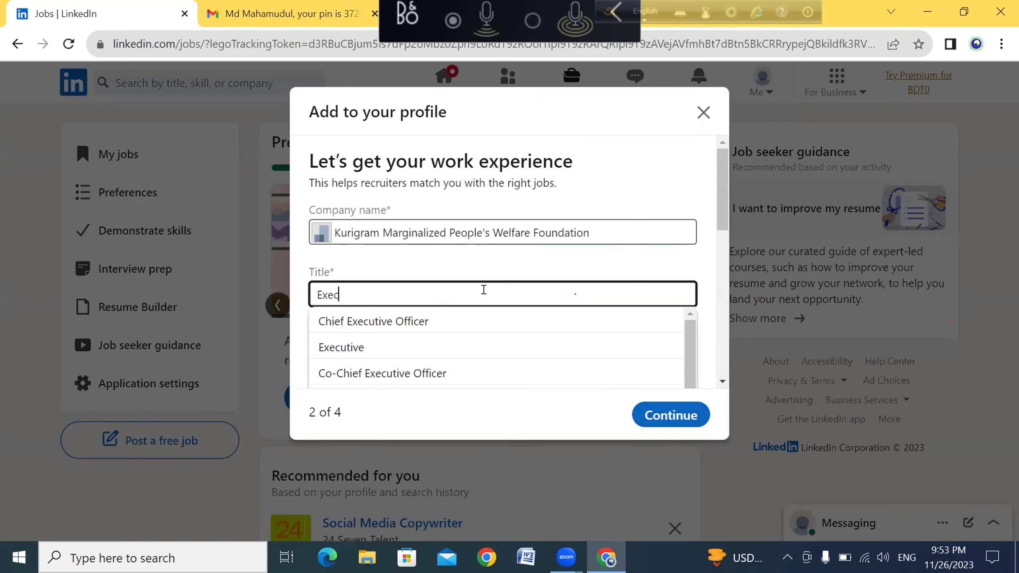
text(utive Die)
key(BackSpace)
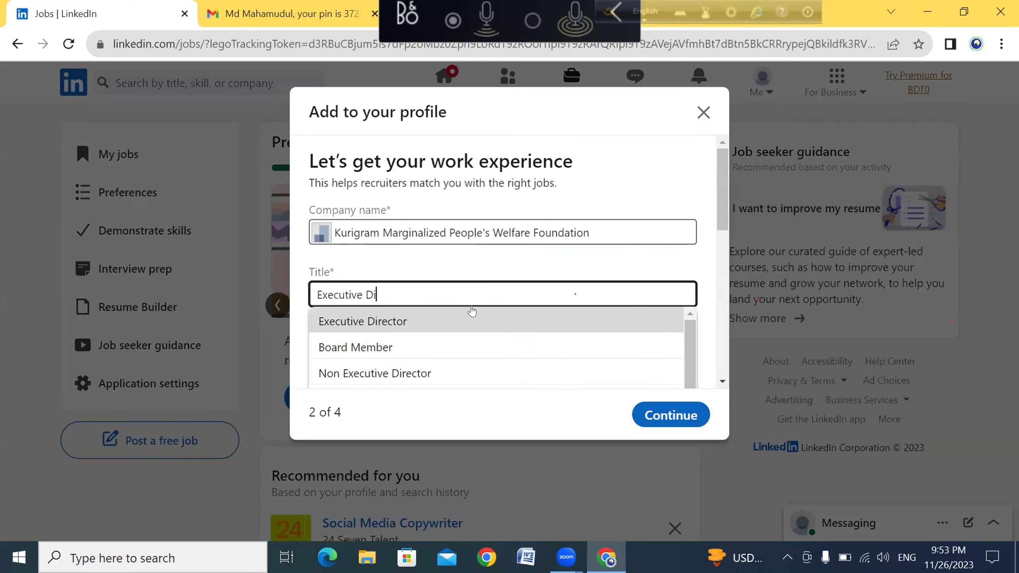
click(472, 313)
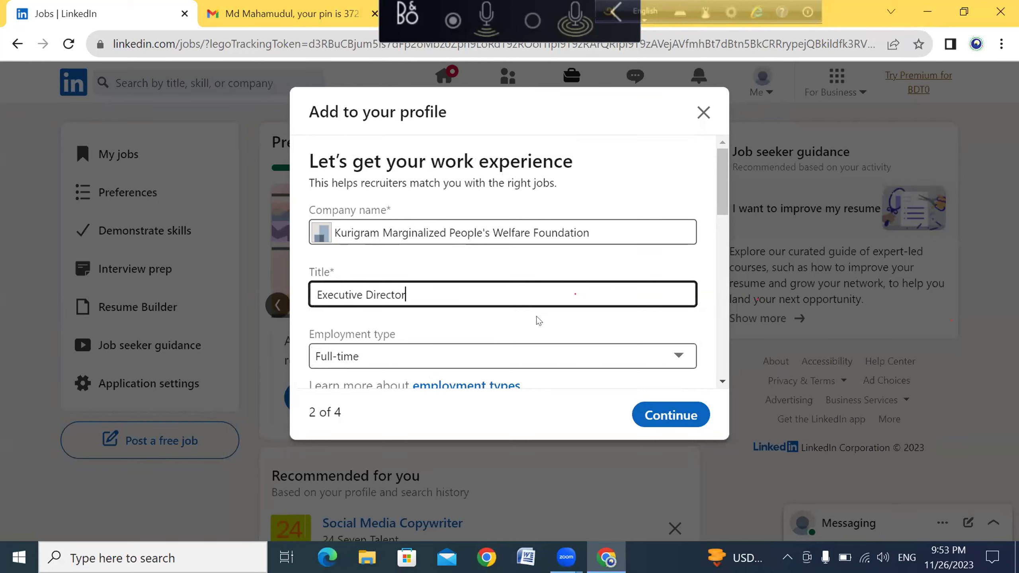
- Set the employment type to Self-employed and the start date to January 2022
scroll(494, 321, down, 2)
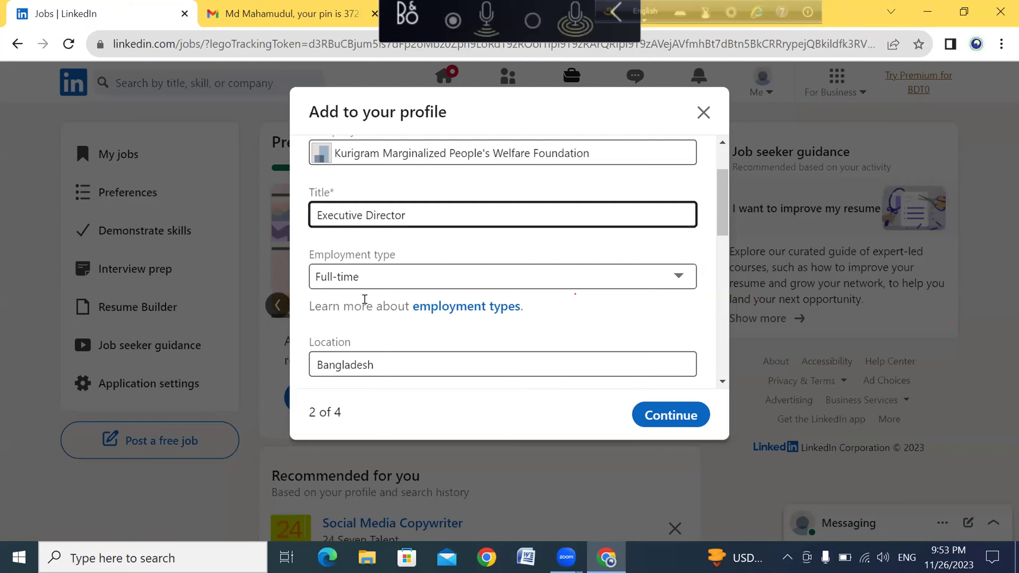
click(362, 269)
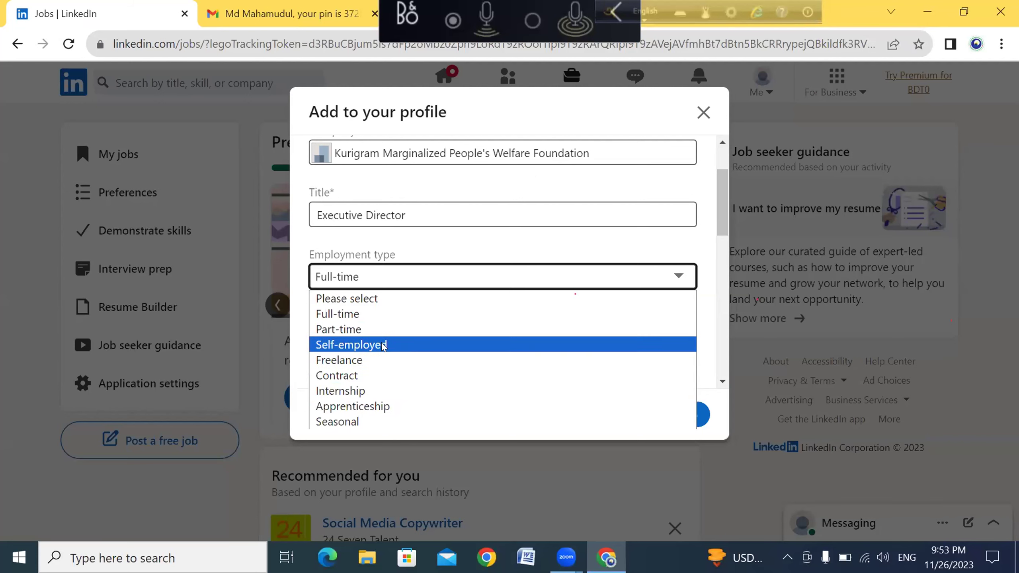
click(403, 344)
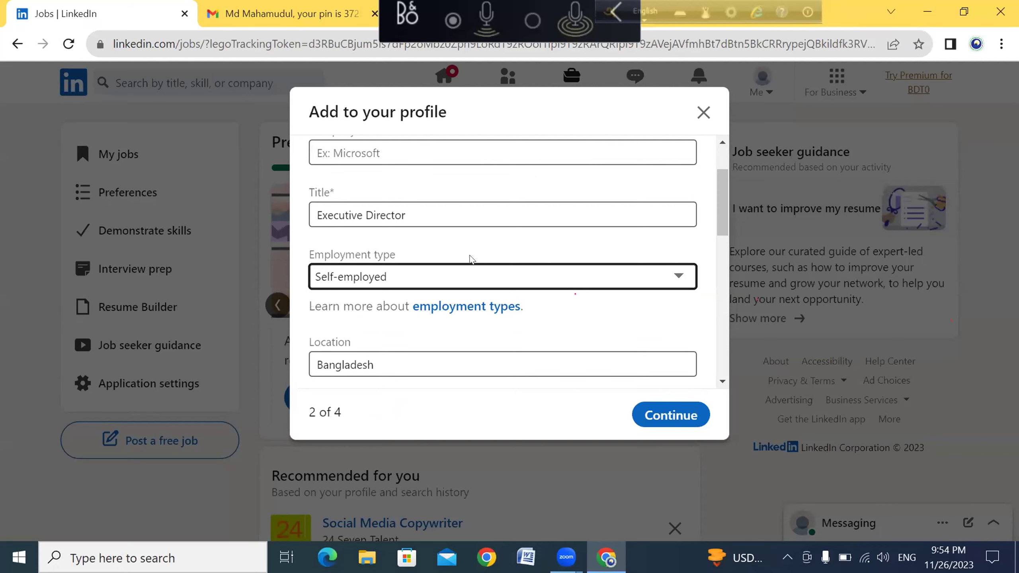
click(639, 238)
scroll(562, 237, down, 5)
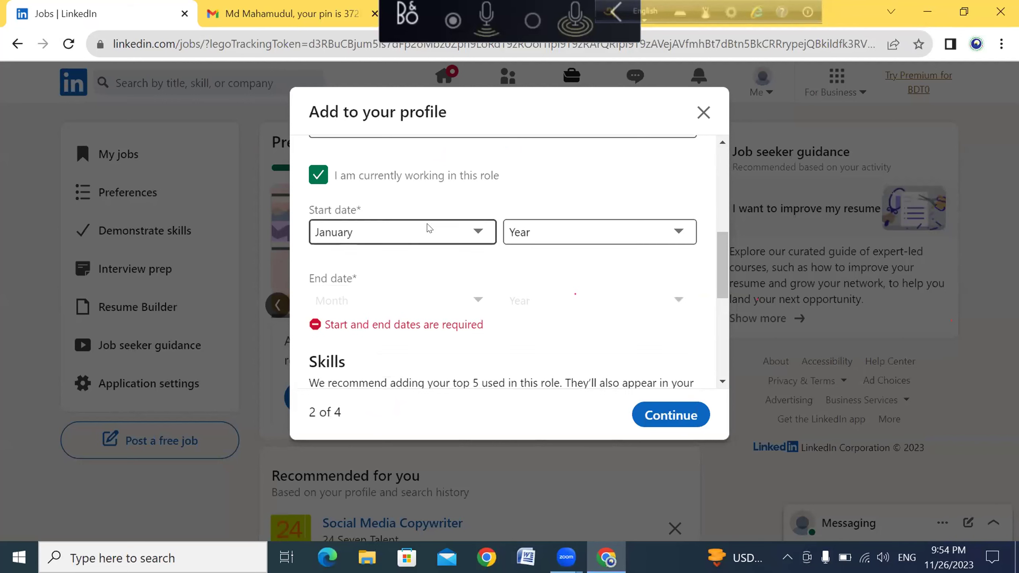
click(556, 232)
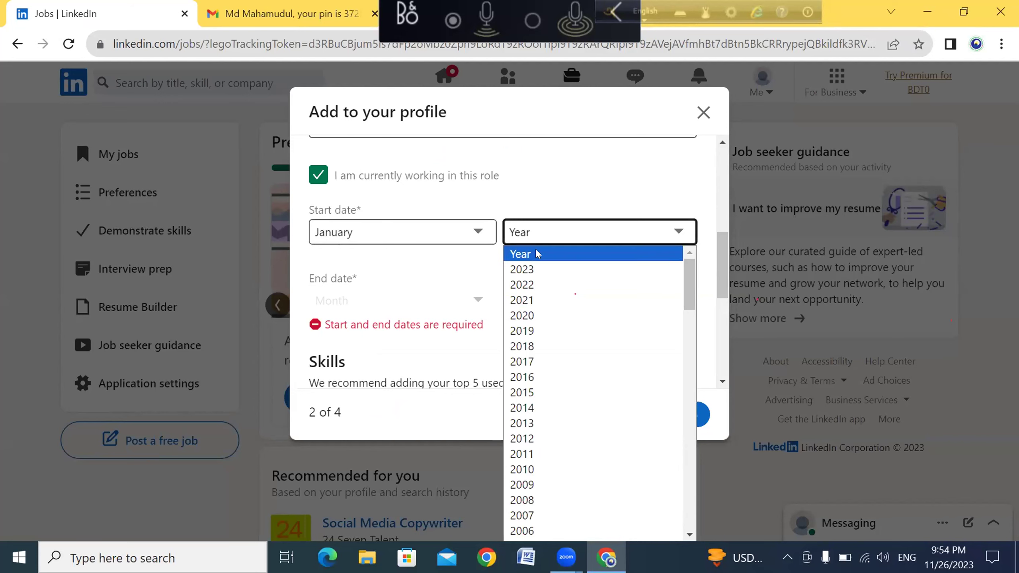
click(528, 287)
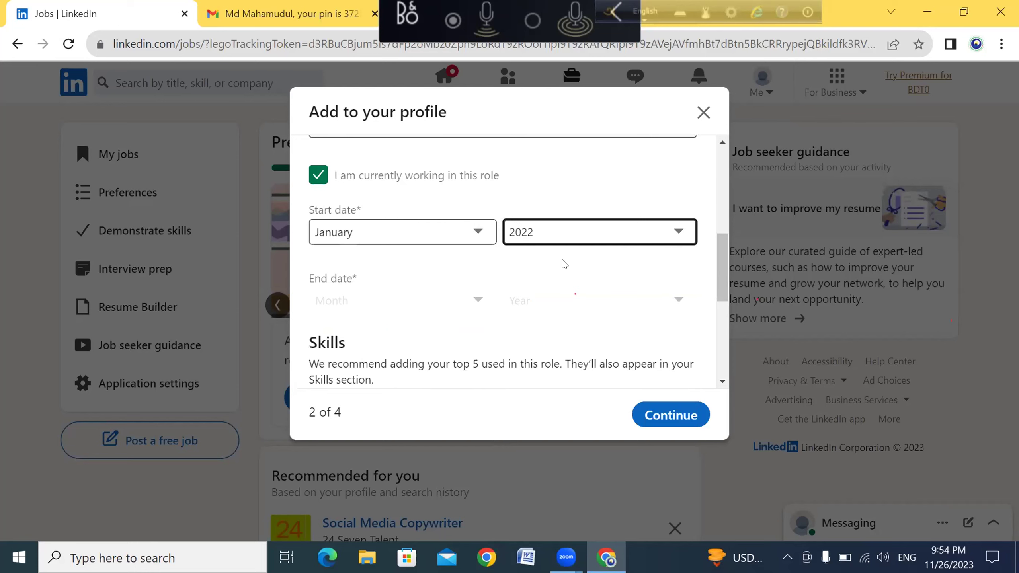
- Re-enter Kurigram Marginalized People's Welfare Foundation as the company name before continuing
scroll(605, 271, down, 4)
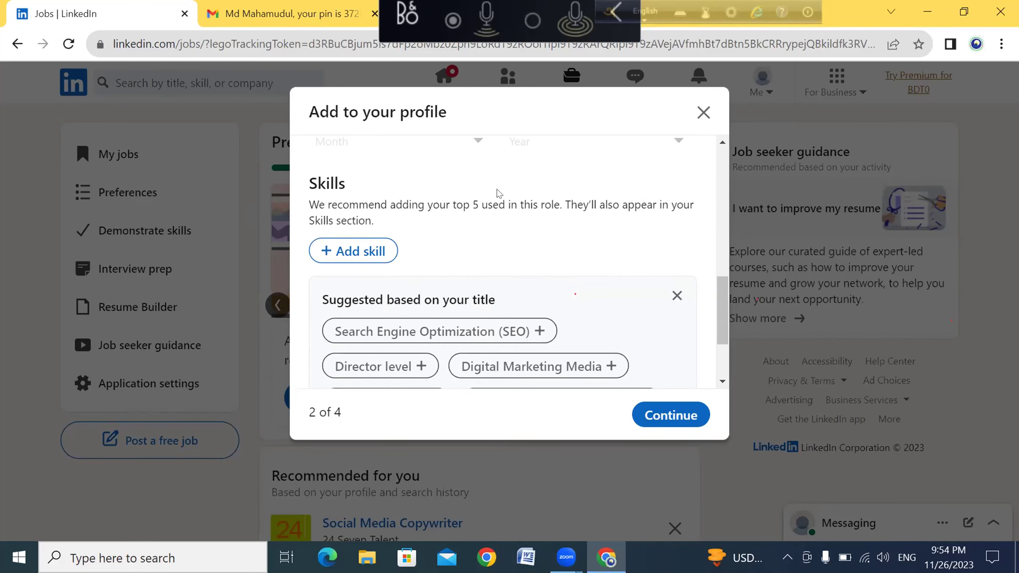
scroll(533, 204, up, 6)
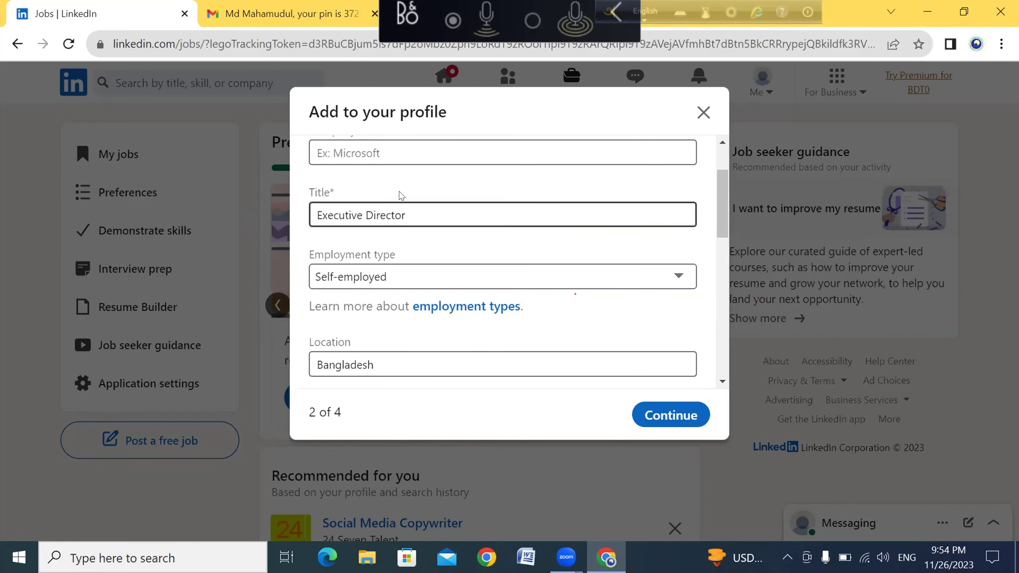
scroll(402, 197, up, 2)
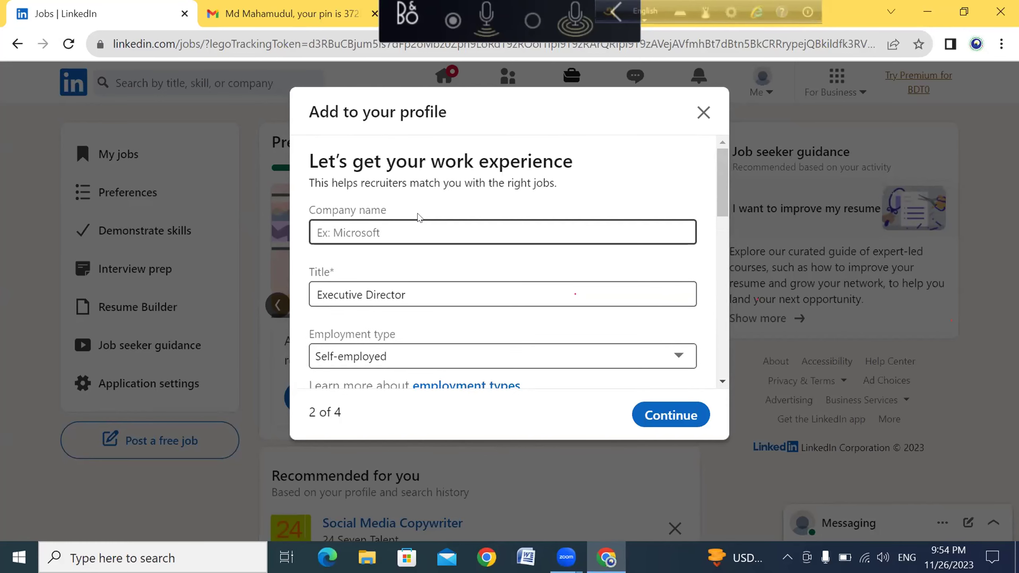
click(405, 227)
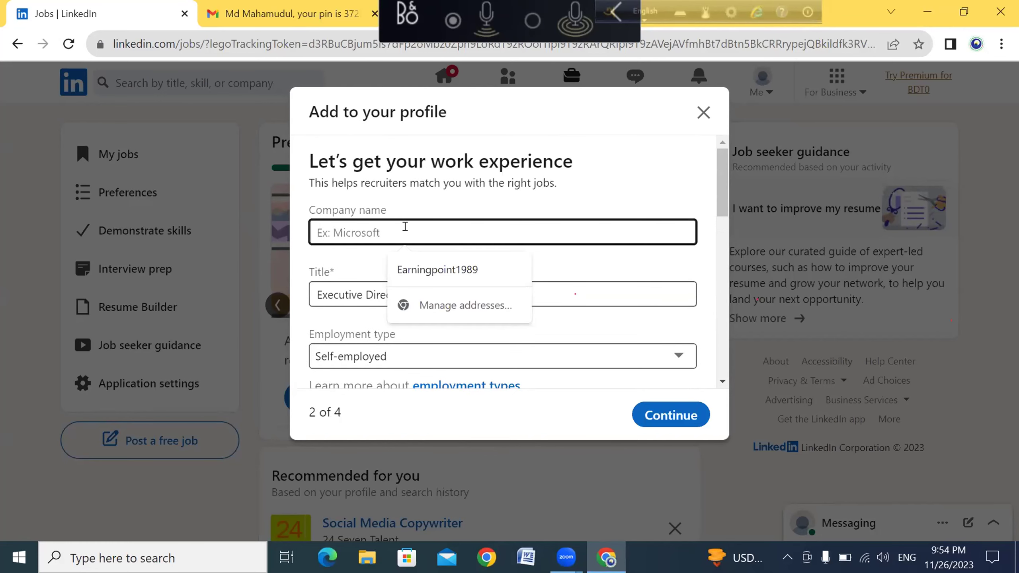
text(Kurigram Marginalized People's Welfare Foundation)
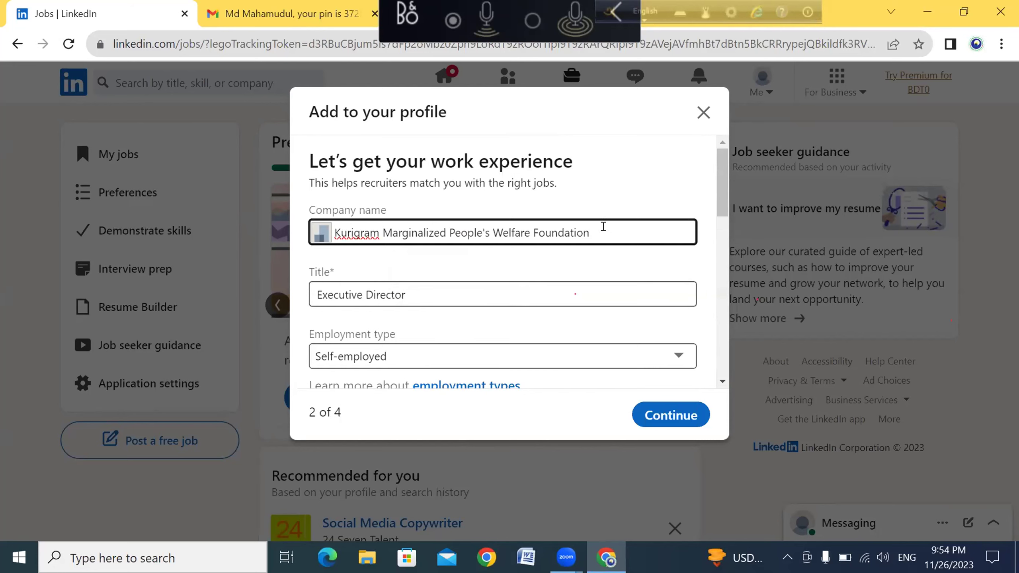
click(666, 186)
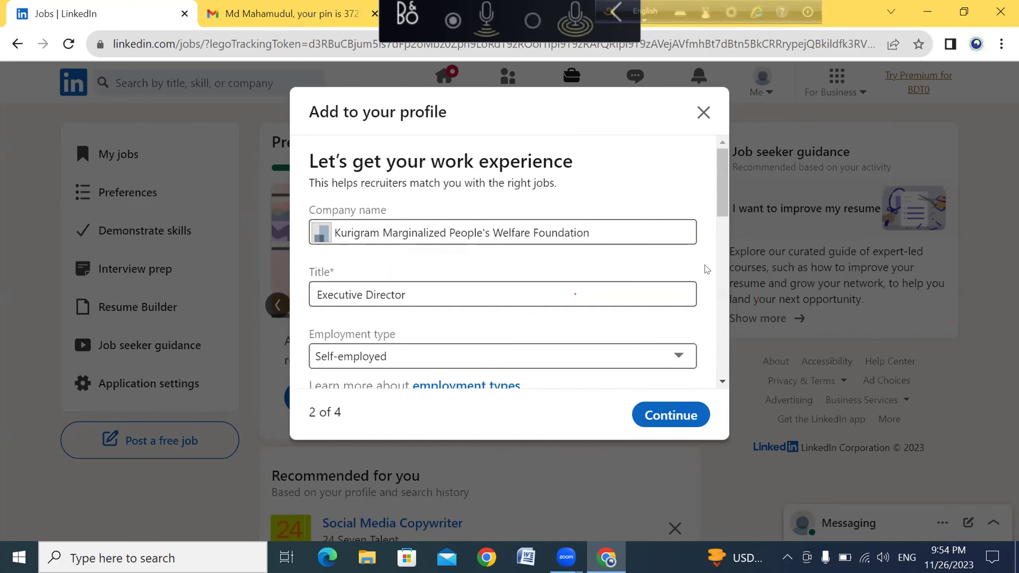
scroll(707, 269, down, 5)
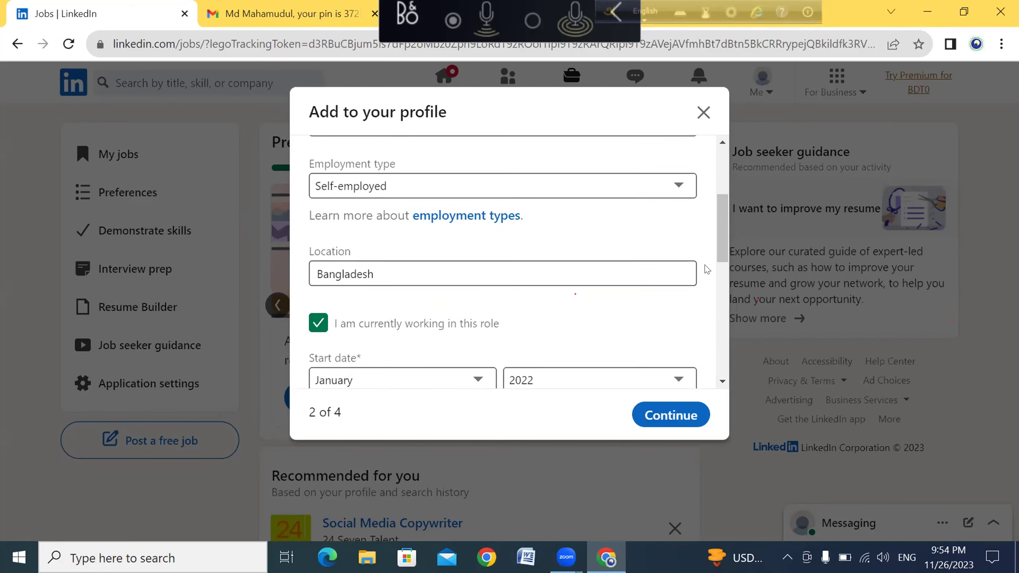
scroll(707, 269, down, 3)
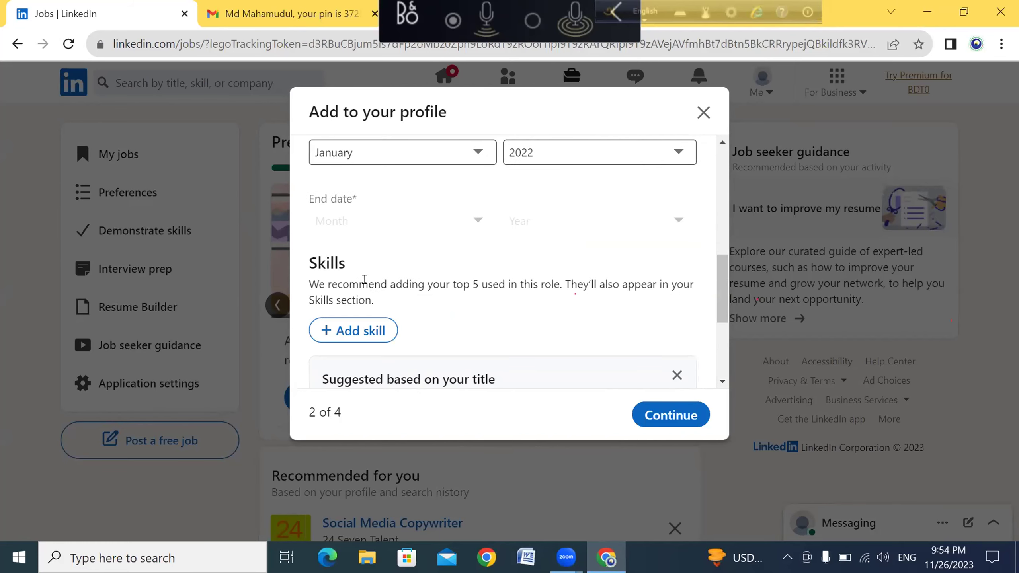
scroll(529, 247, down, 2)
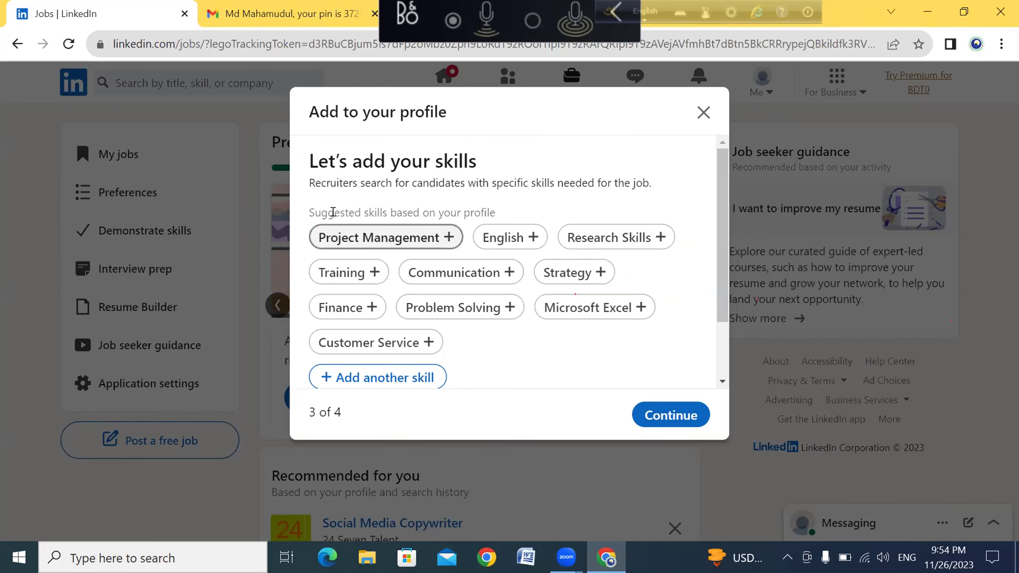
- Add Project Management, Training, Communication, Strategy, Research Skills, Finance, Problem Solving and Microsoft Excel skills
click(379, 242)
click(349, 273)
click(455, 273)
click(578, 276)
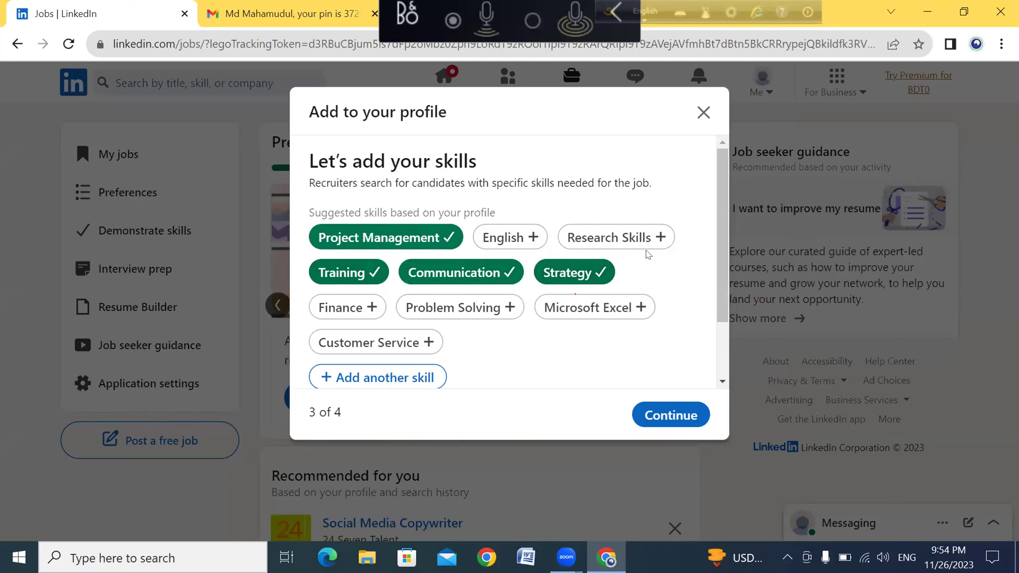
click(617, 241)
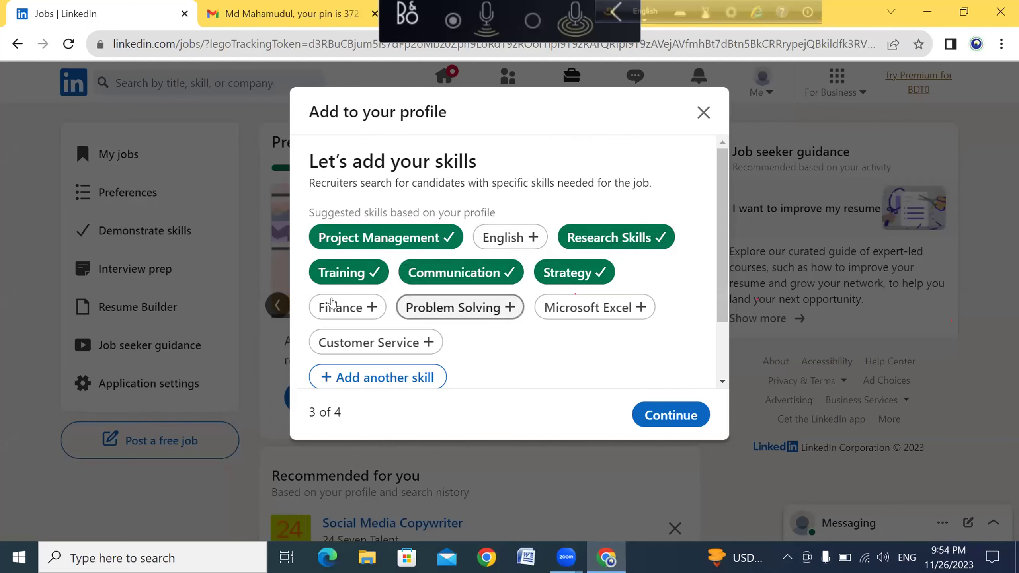
click(336, 310)
click(507, 309)
click(607, 311)
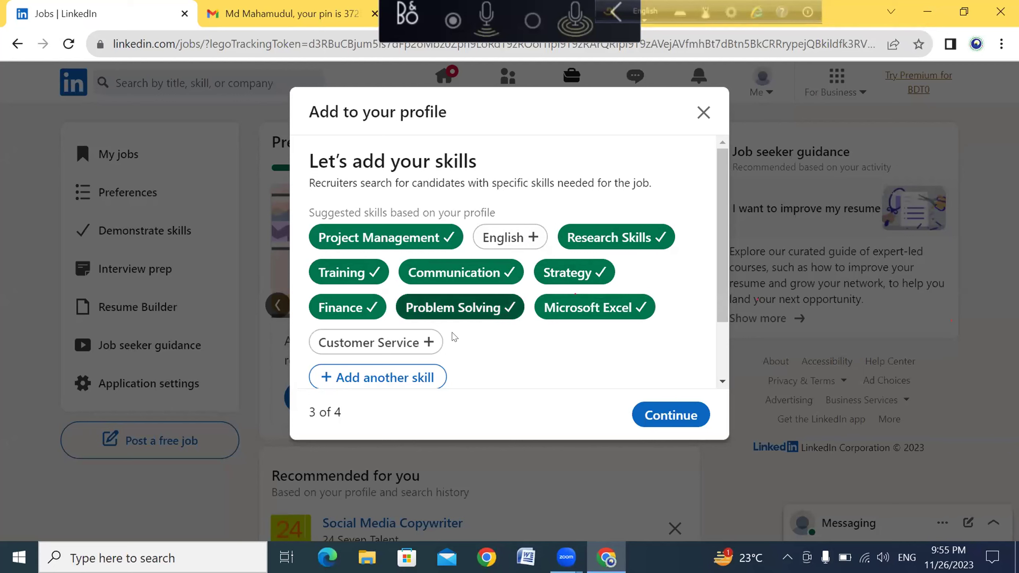
click(660, 416)
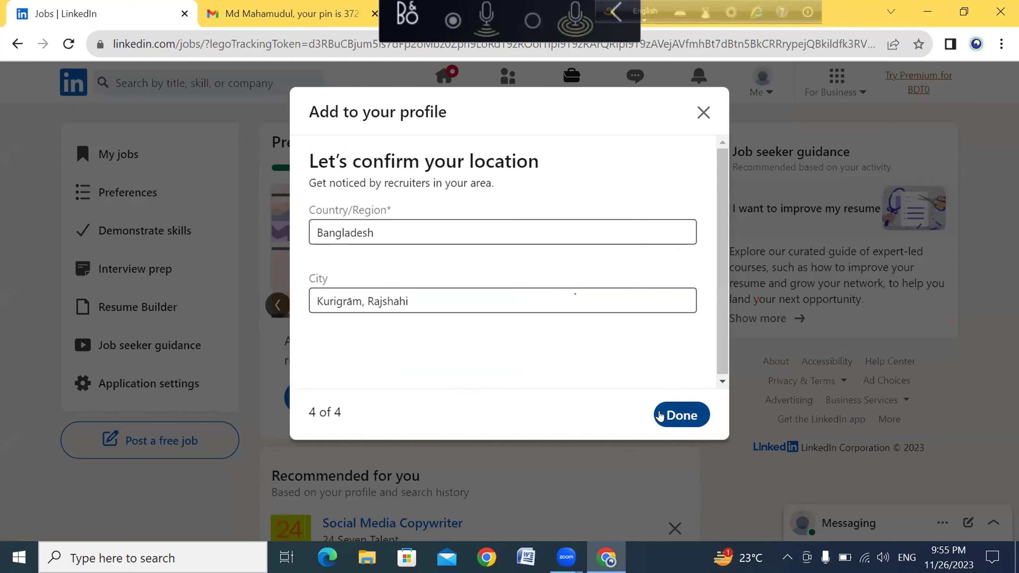
- Finish the Add to your profile dialog and advance the tips carousel to Edit preferences
click(689, 418)
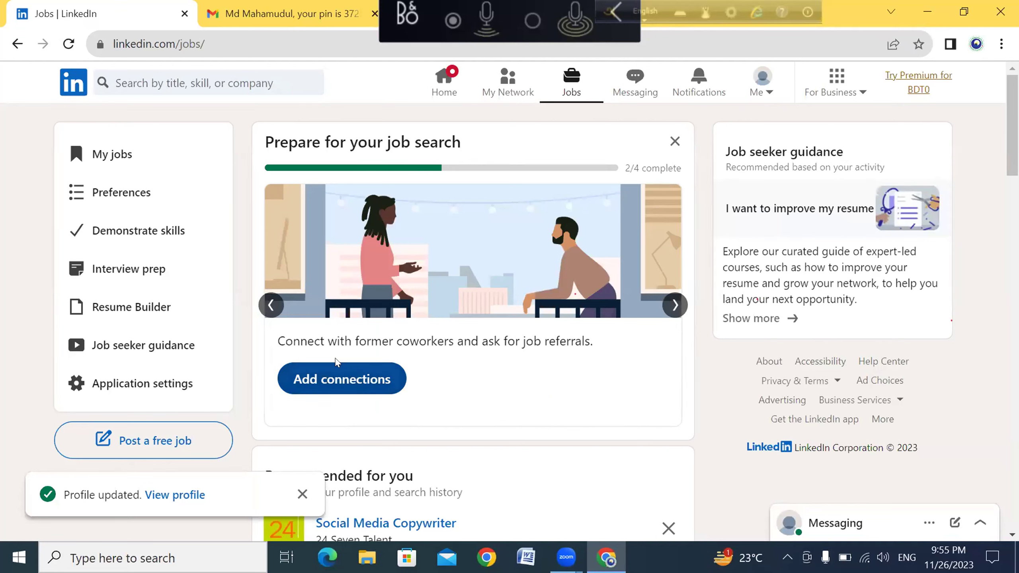
click(674, 305)
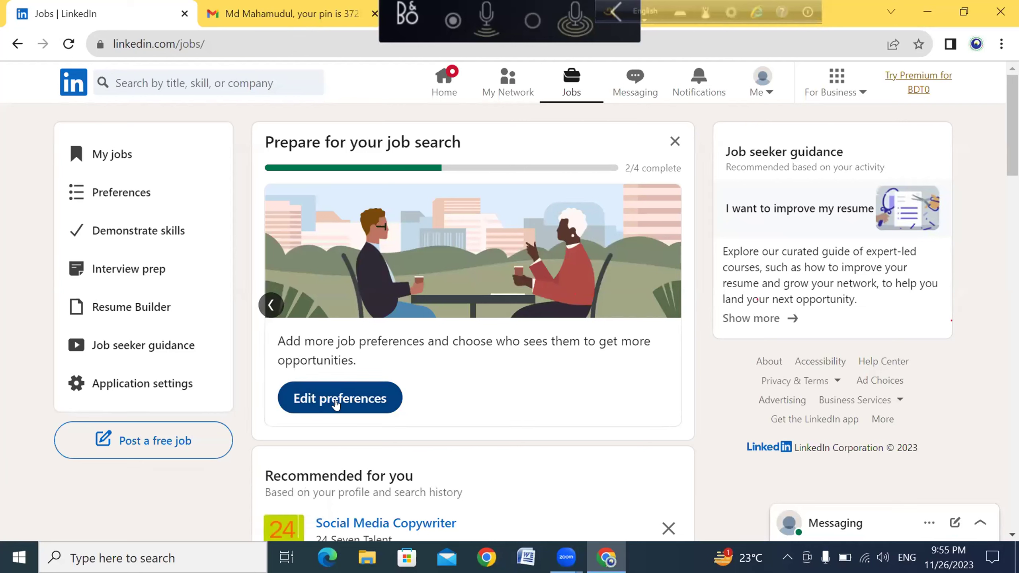
click(329, 405)
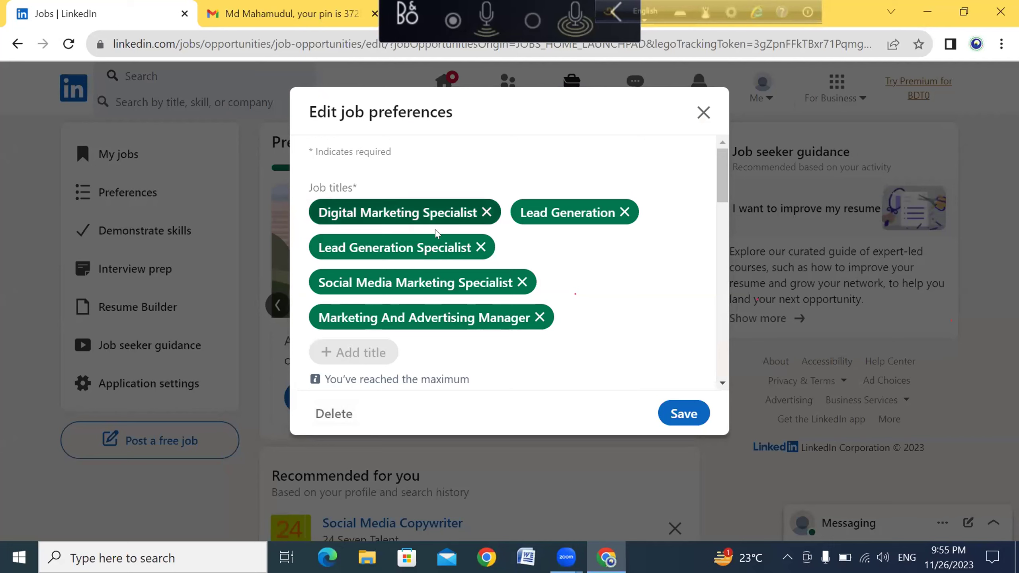
scroll(534, 230, down, 4)
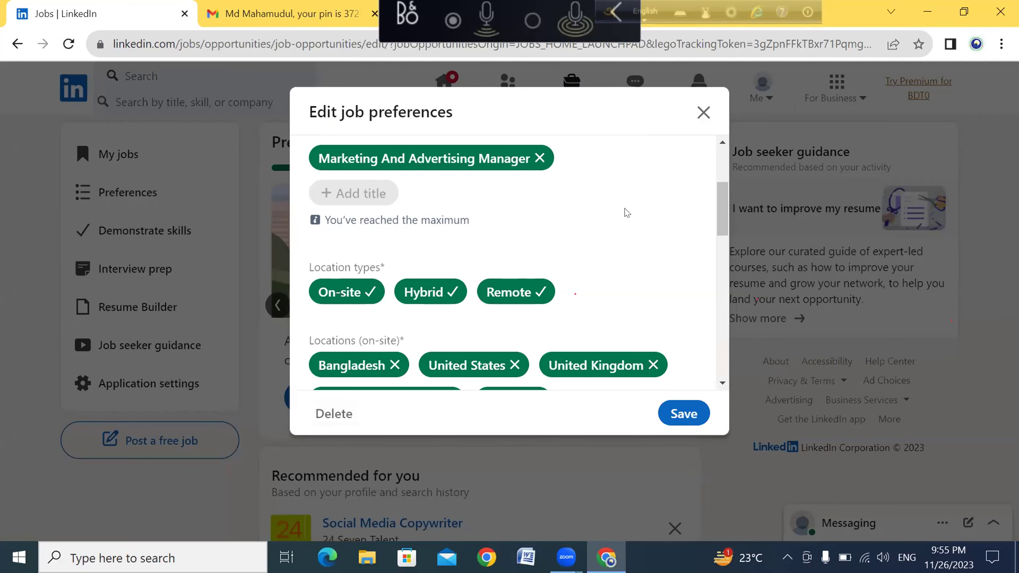
scroll(626, 210, up, 4)
scroll(625, 211, down, 6)
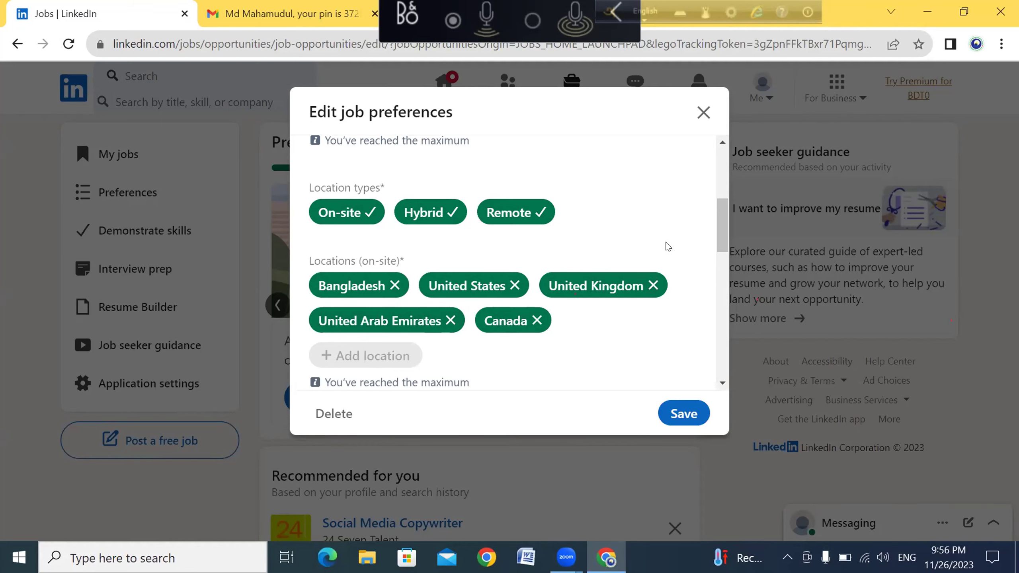
scroll(667, 246, down, 2)
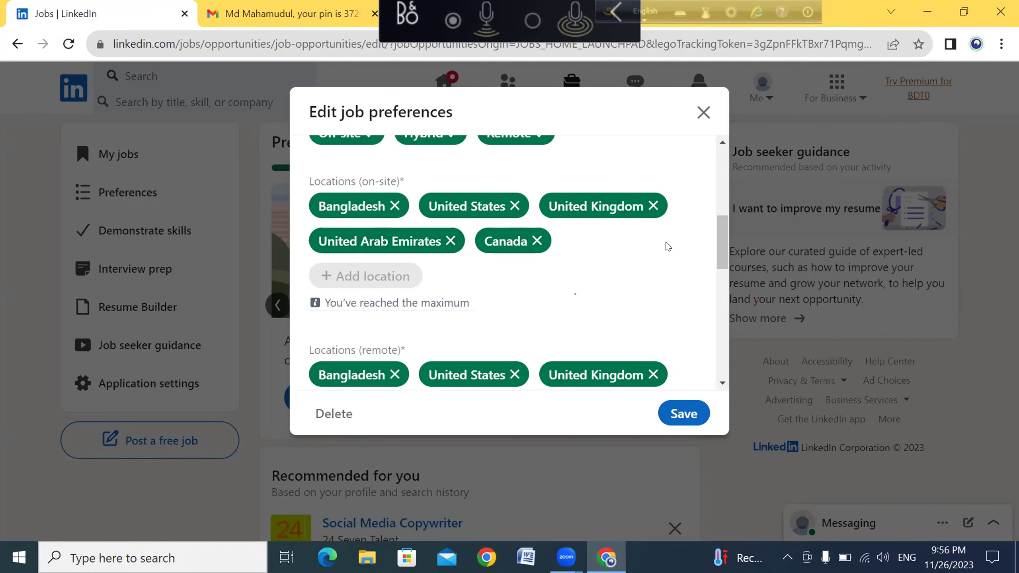
scroll(667, 247, down, 2)
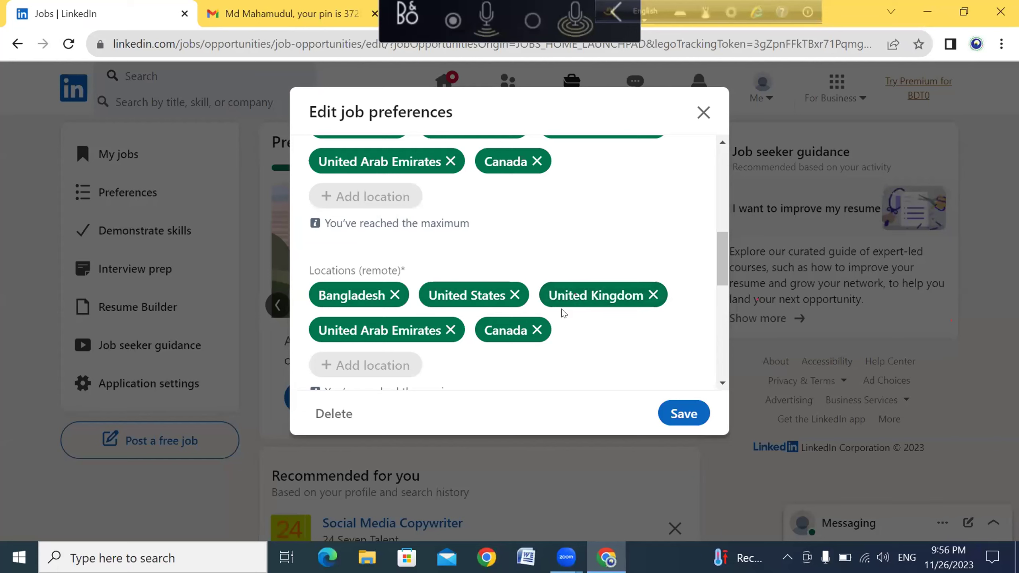
scroll(605, 317, down, 2)
scroll(638, 261, down, 2)
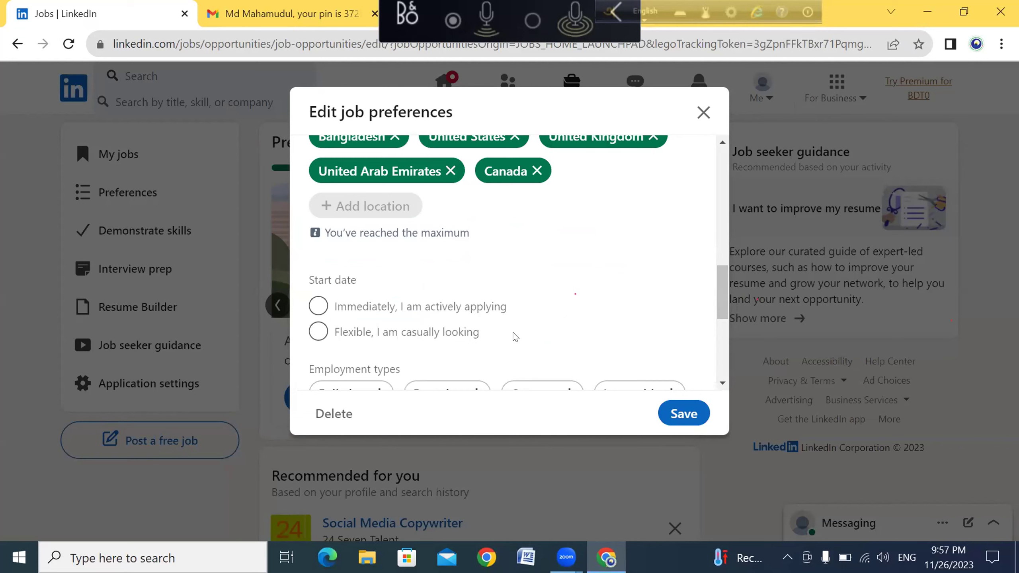
- Choose 'Immediately, I am actively applying' and add Full-time, Part-time, Contract and Internship employment types
click(318, 306)
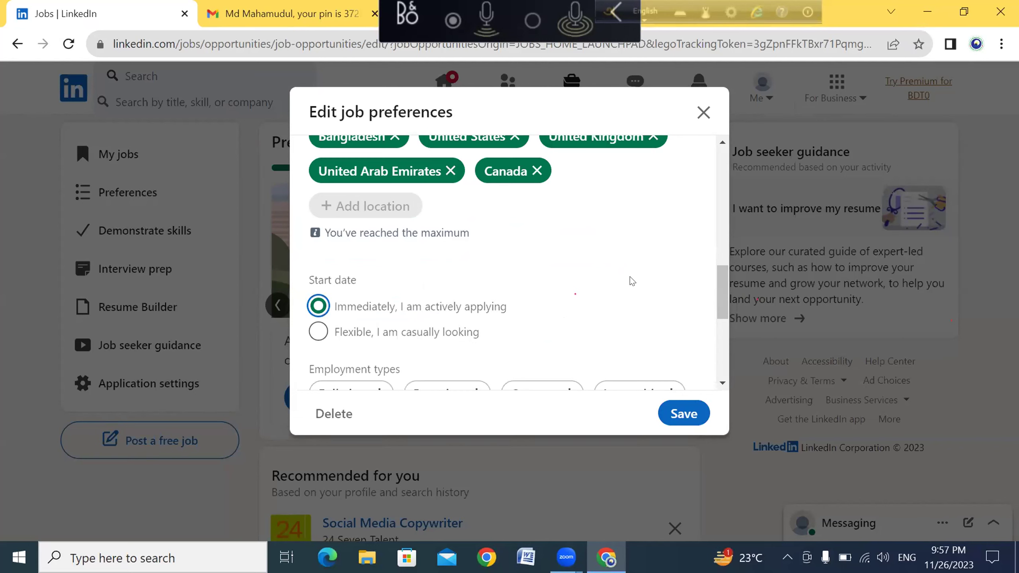
scroll(631, 281, down, 2)
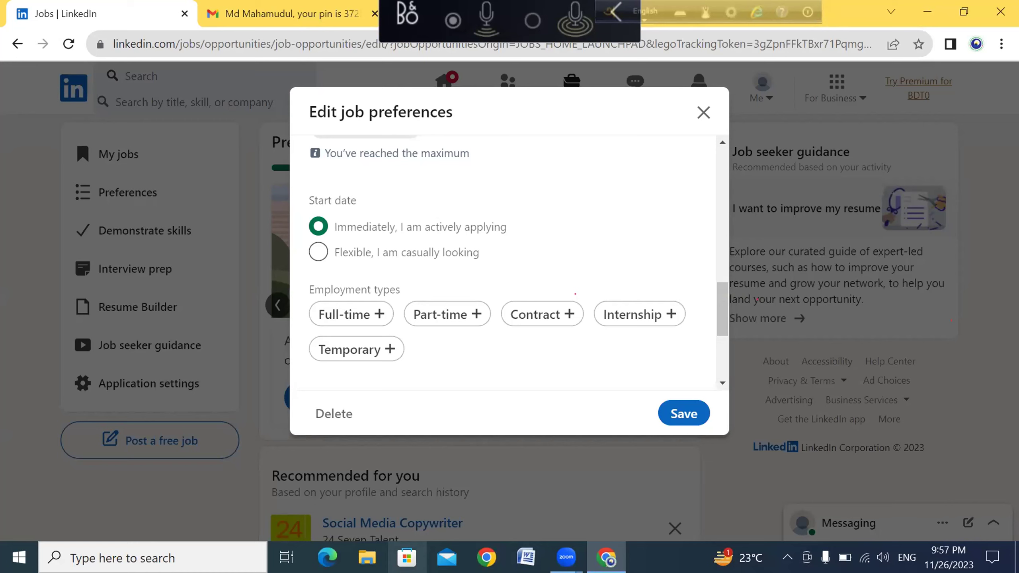
click(348, 315)
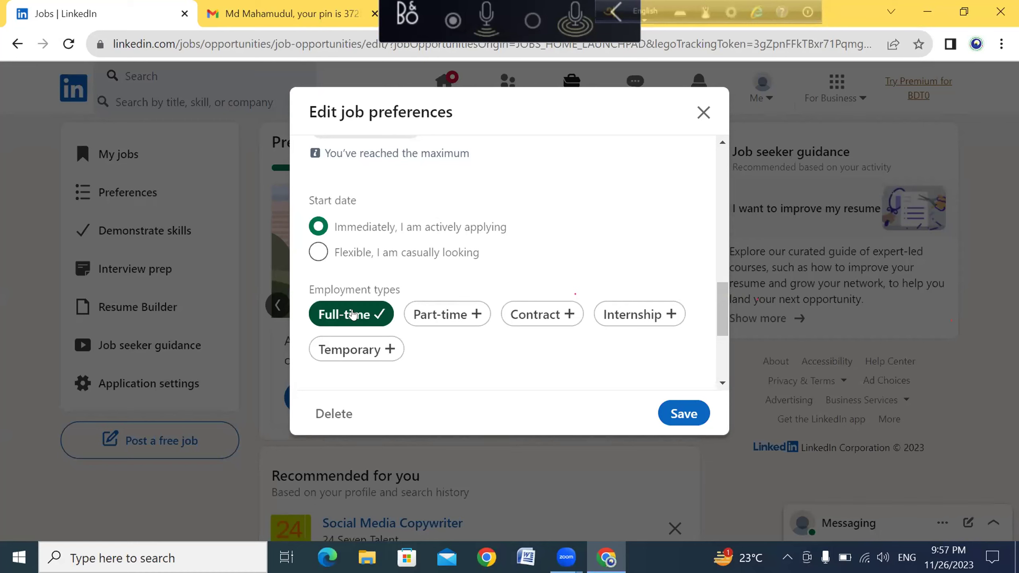
click(447, 315)
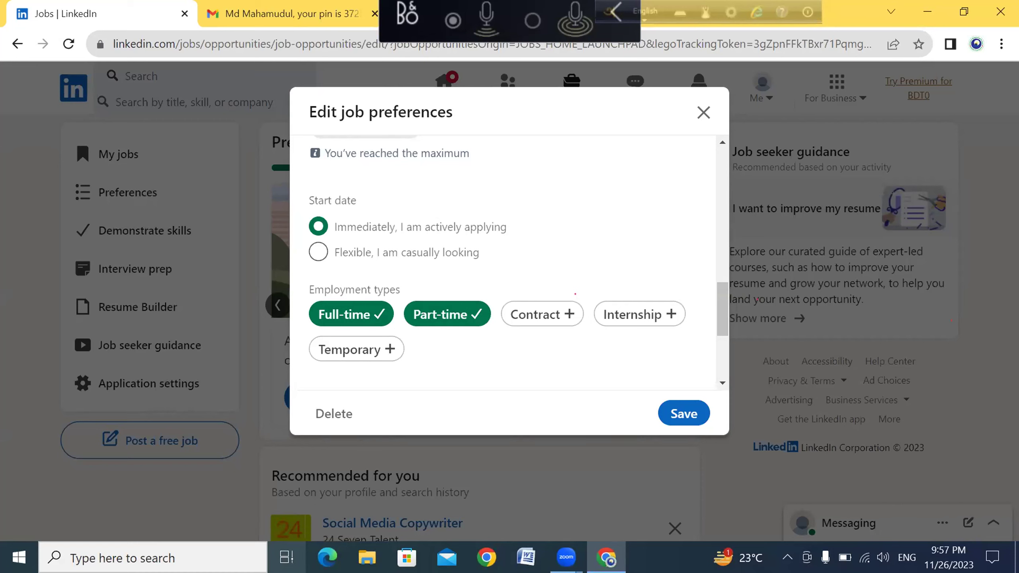
click(537, 316)
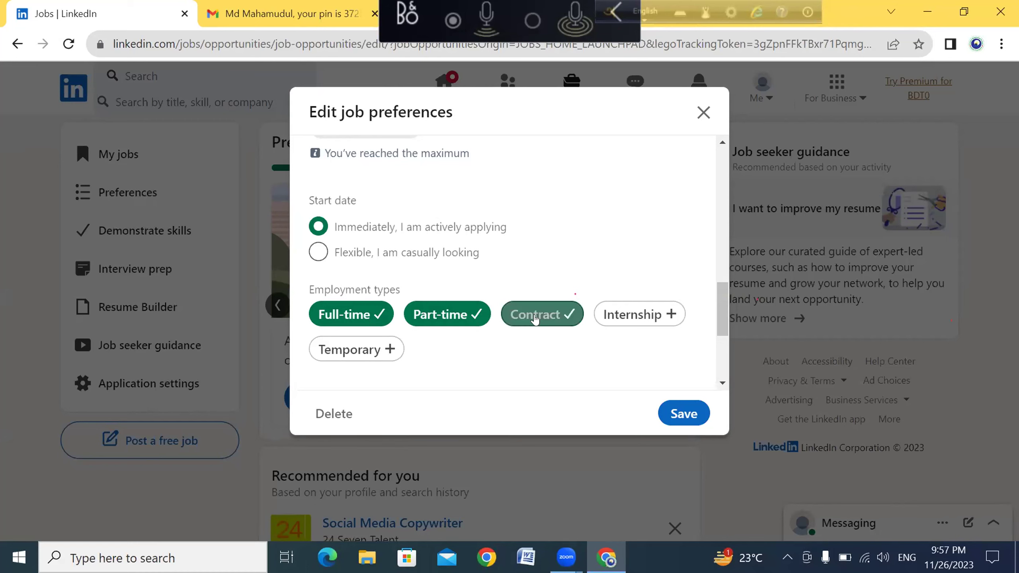
click(651, 316)
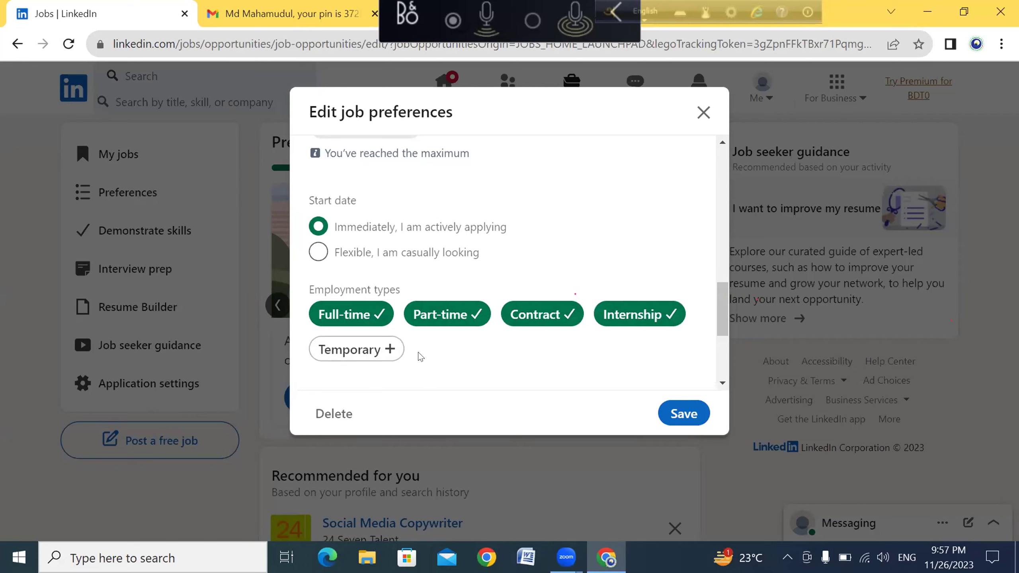
scroll(503, 372, down, 2)
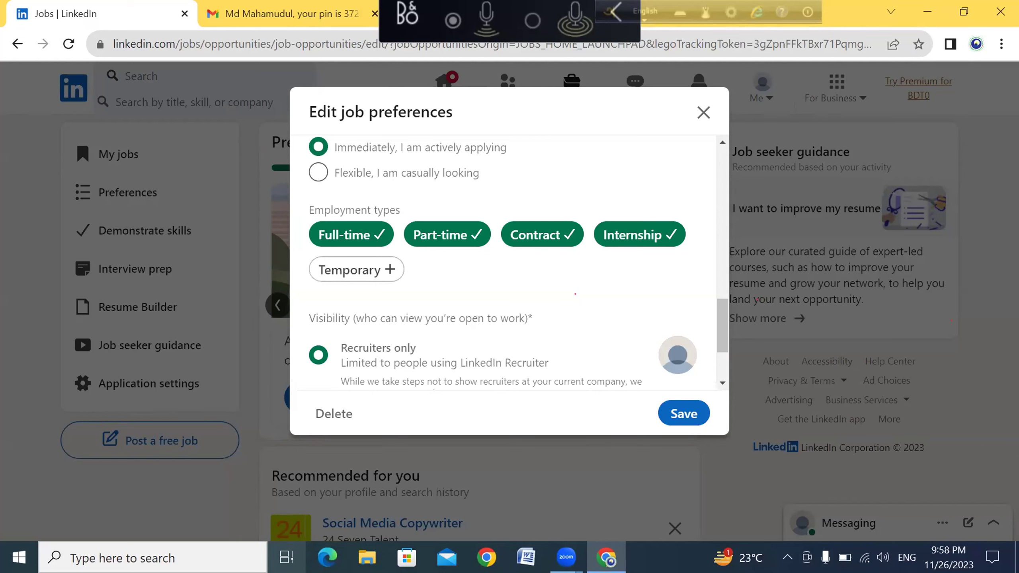
- Set visibility to All LinkedIn members, save the preferences, and decline email updates
scroll(682, 309, down, 3)
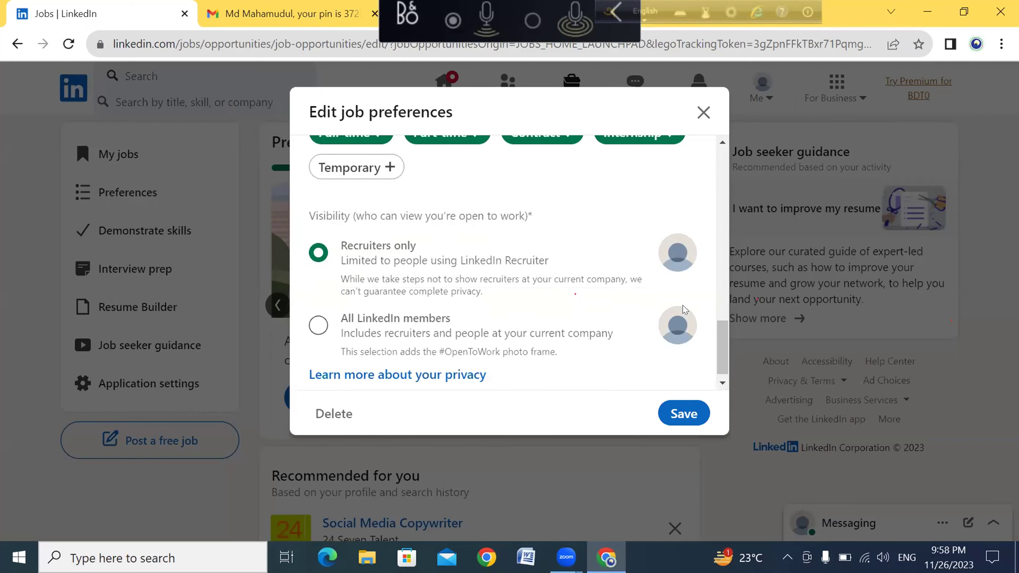
click(321, 315)
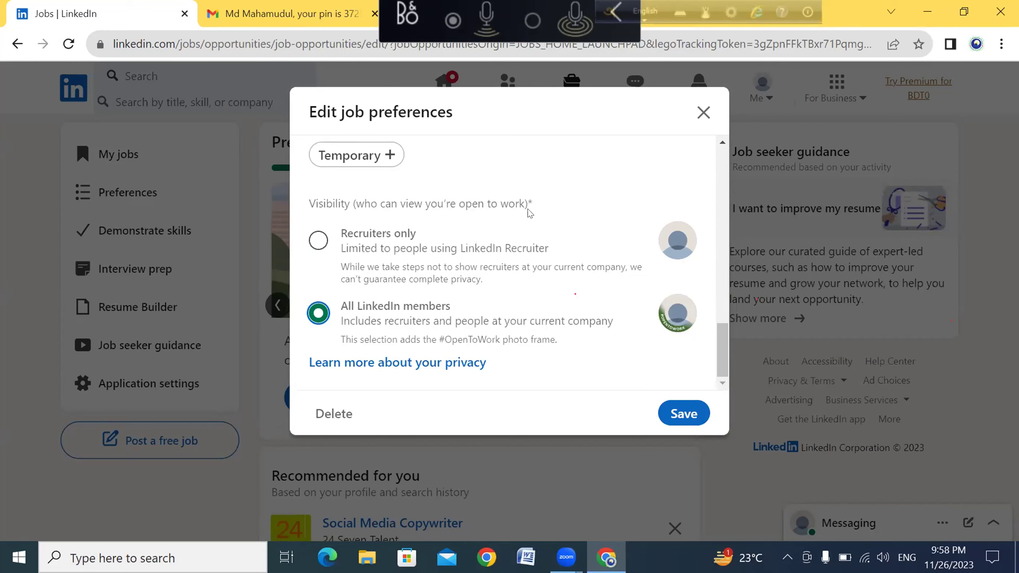
click(676, 414)
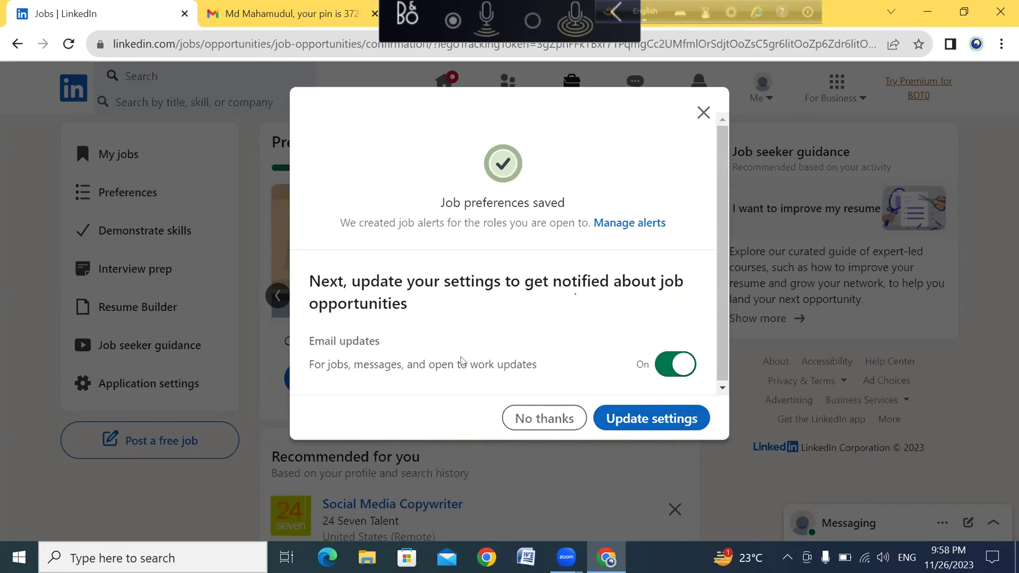
click(540, 418)
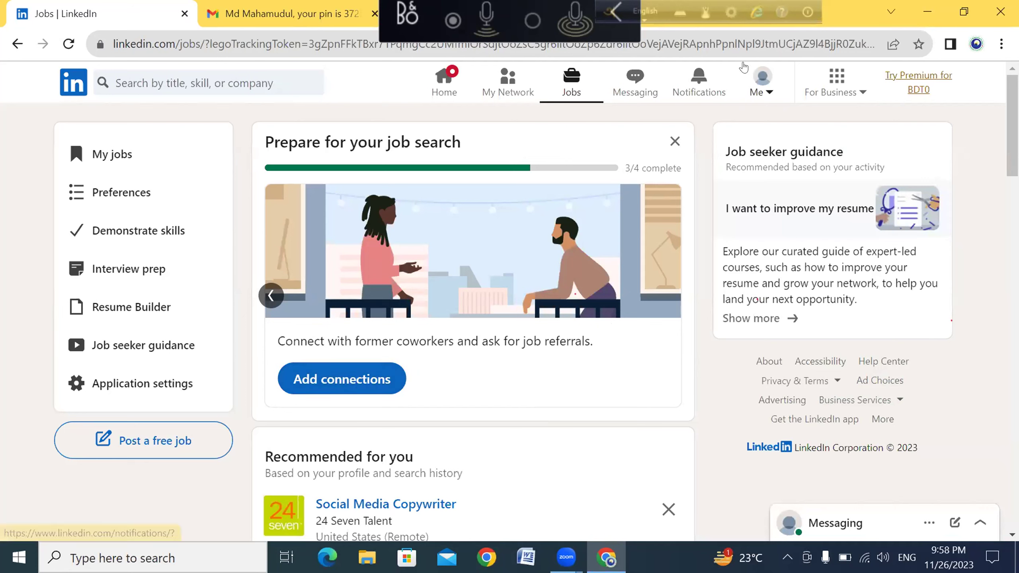
- Go to View Profile from the Me menu, dismiss the privacy notice, and open Add photo
click(755, 83)
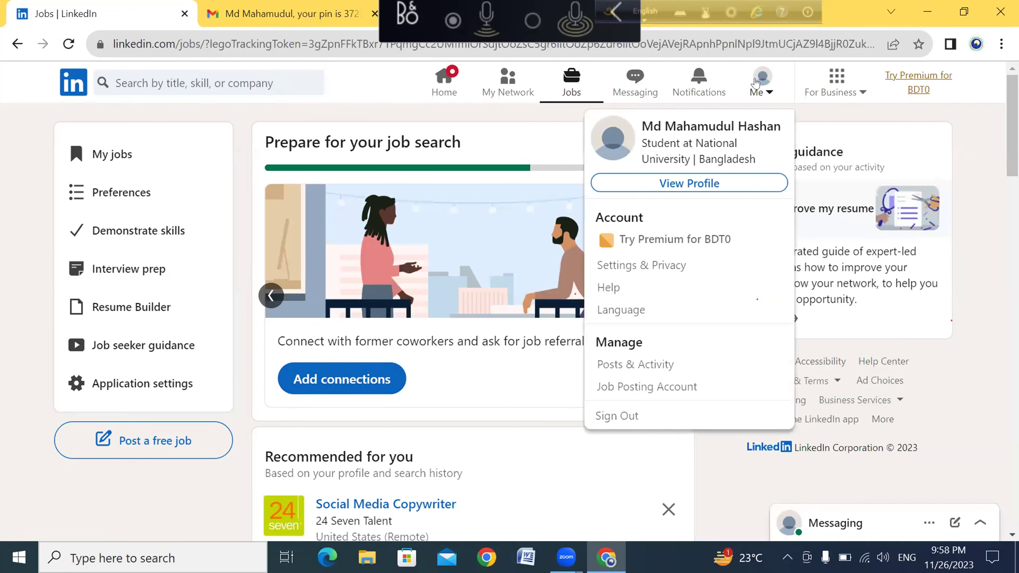
click(687, 185)
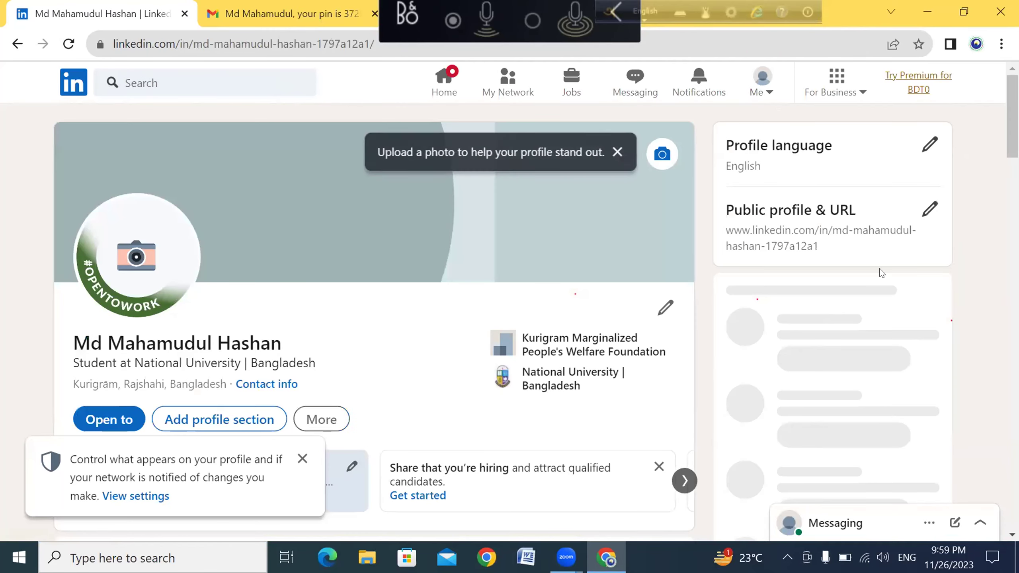
click(302, 458)
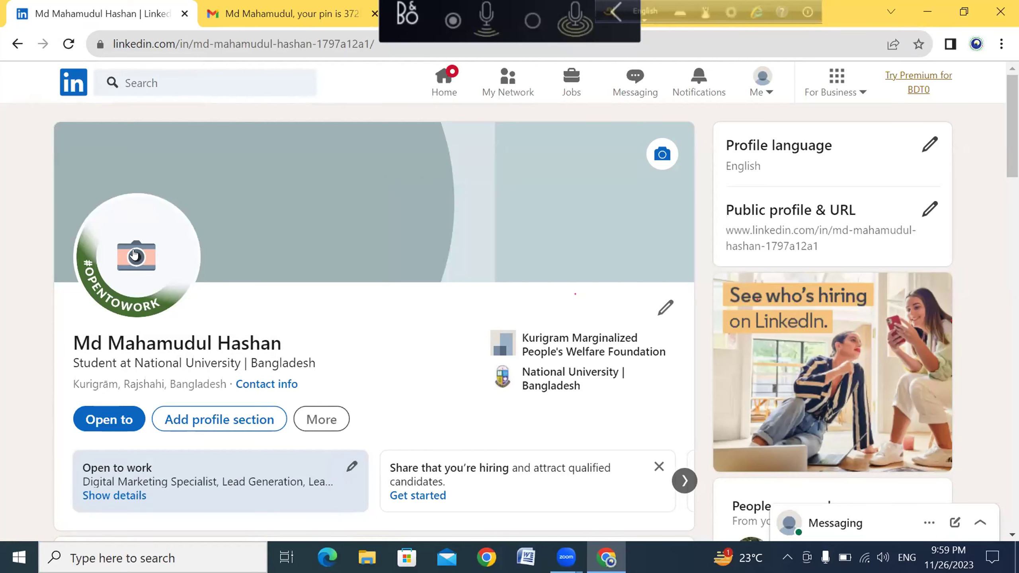
click(134, 254)
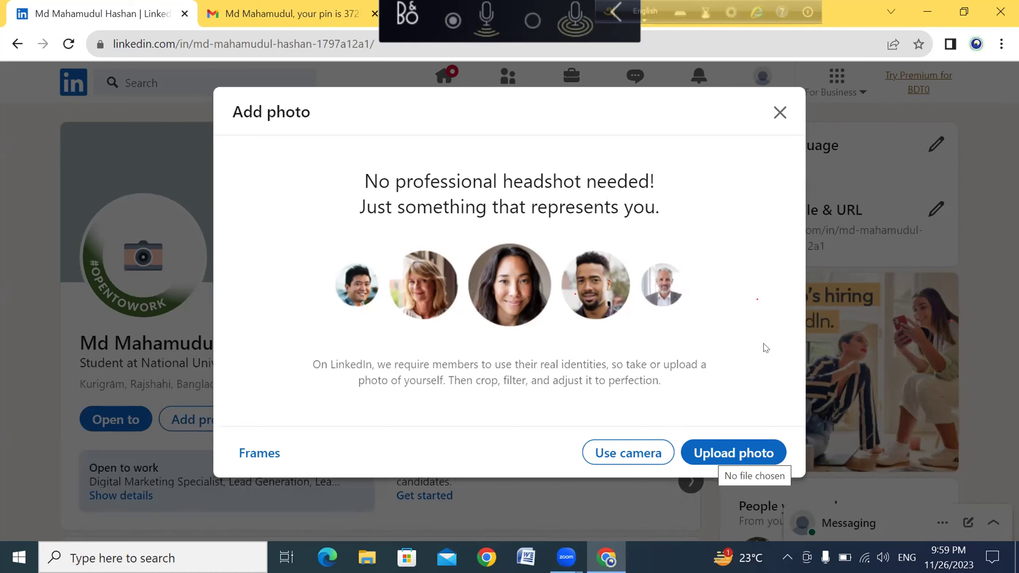
- Upload IMG-20231011-WA0032 from the Desktop Picture folder as the profile photo
click(728, 452)
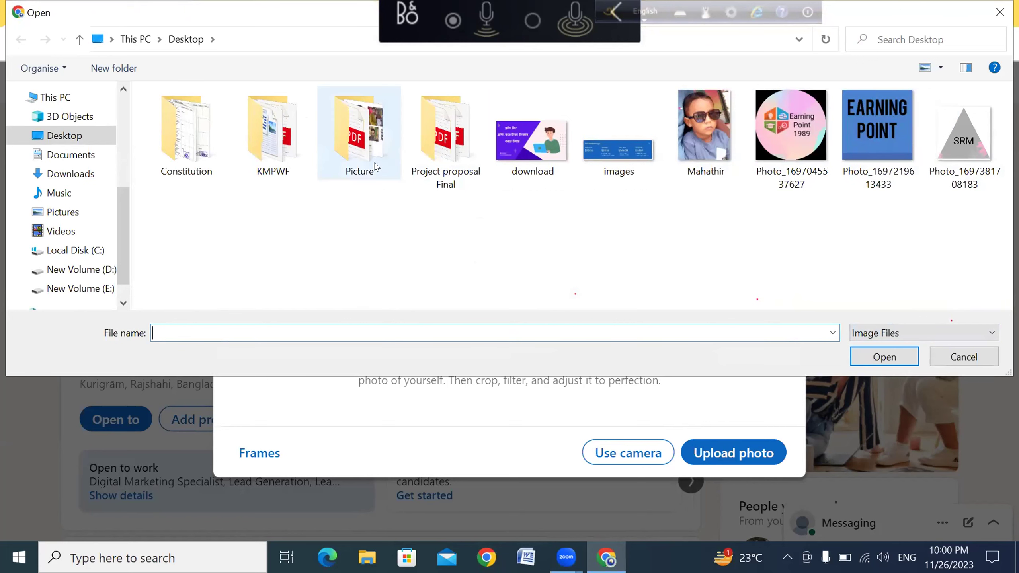
double_click(350, 151)
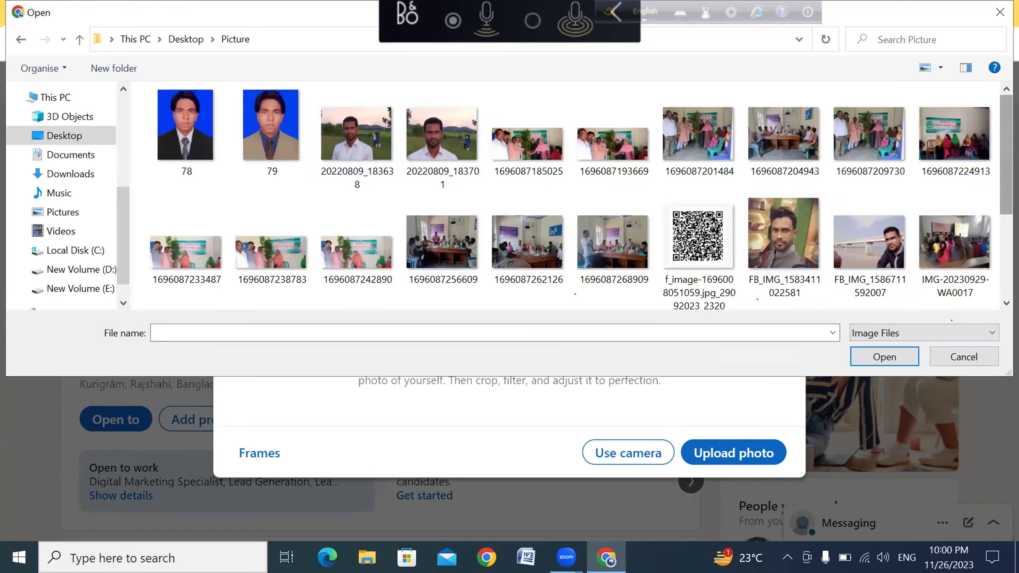
scroll(1007, 153, down, 2)
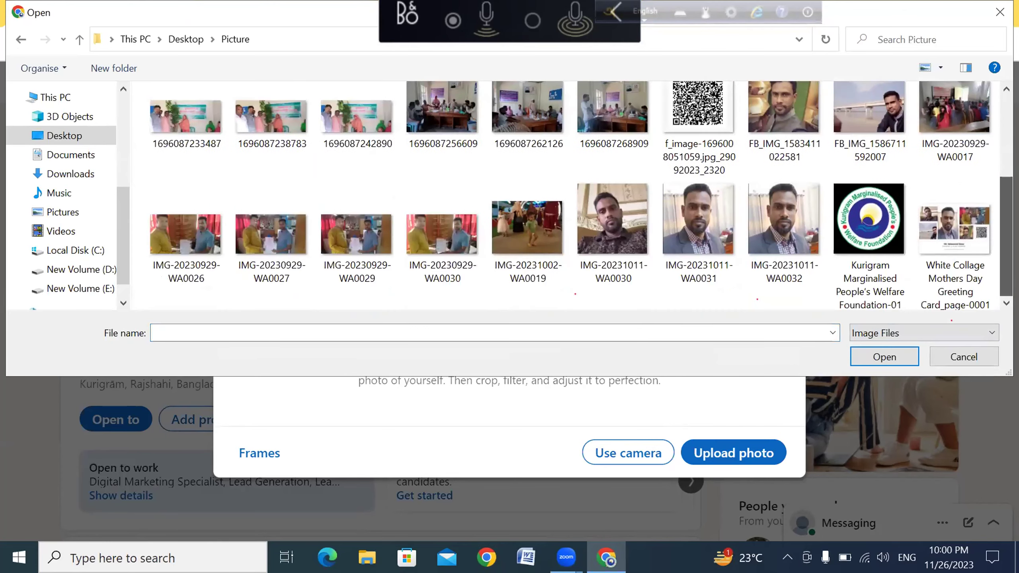
scroll(1006, 152, down, 1)
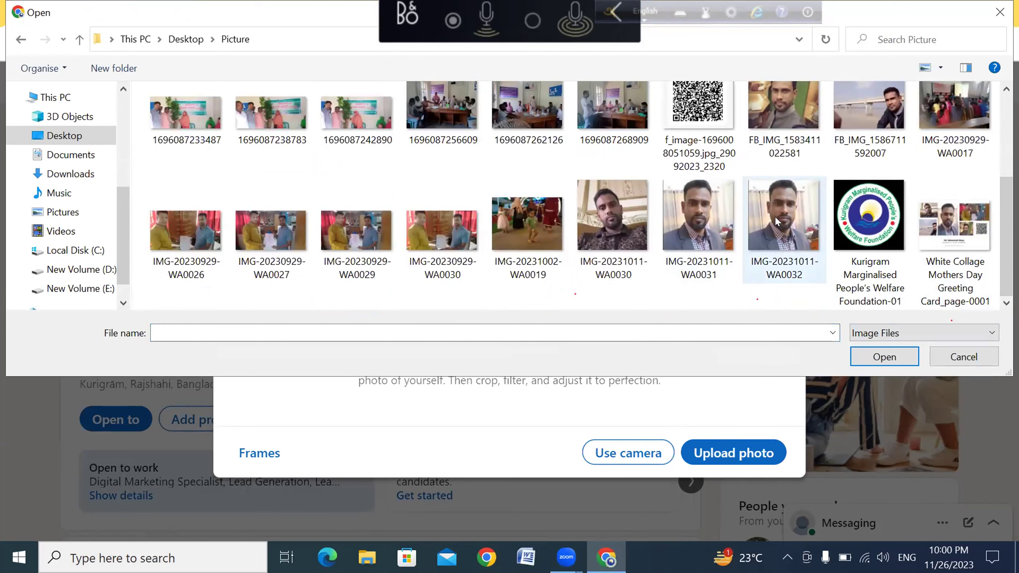
click(784, 227)
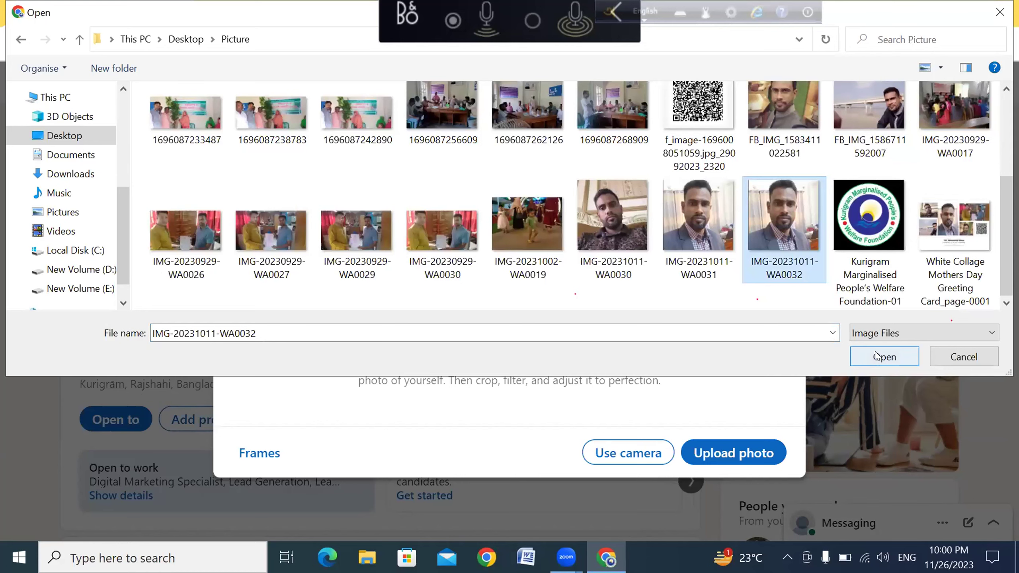
click(875, 357)
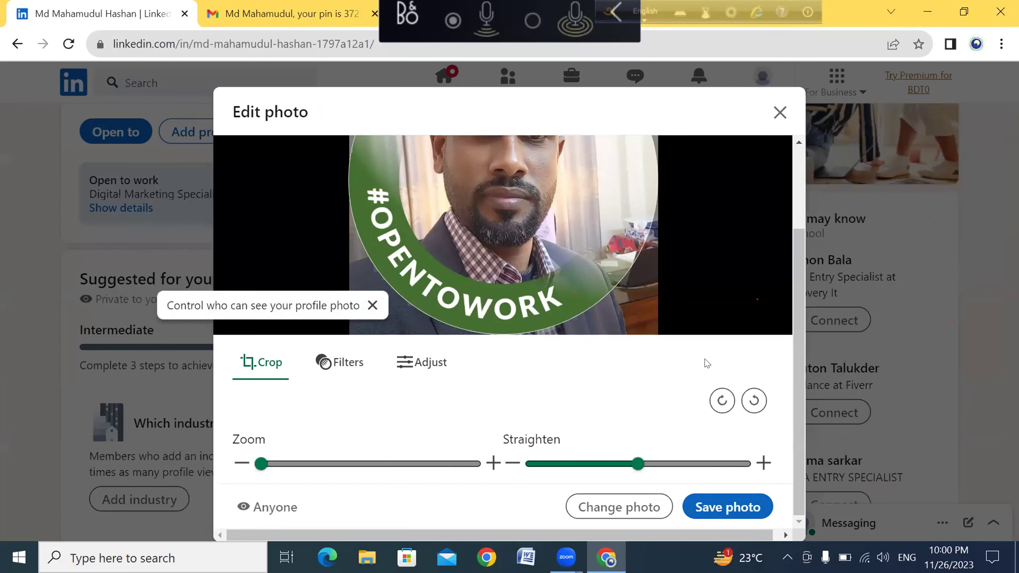
- Save the #OPENTOWORK-framed profile photo, raising profile completion to 5/7
click(727, 509)
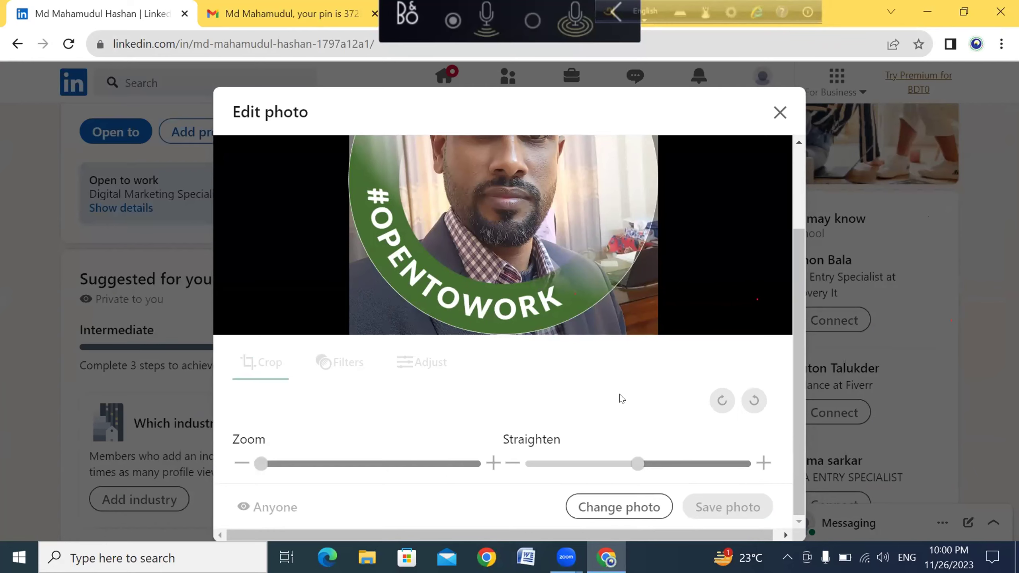
scroll(620, 398, up, 3)
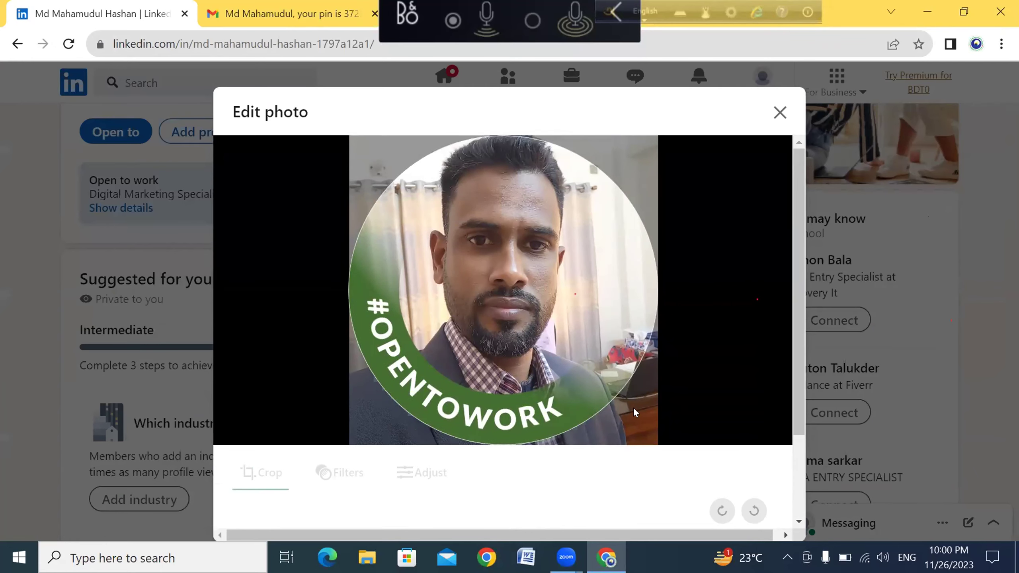
scroll(377, 329, down, 6)
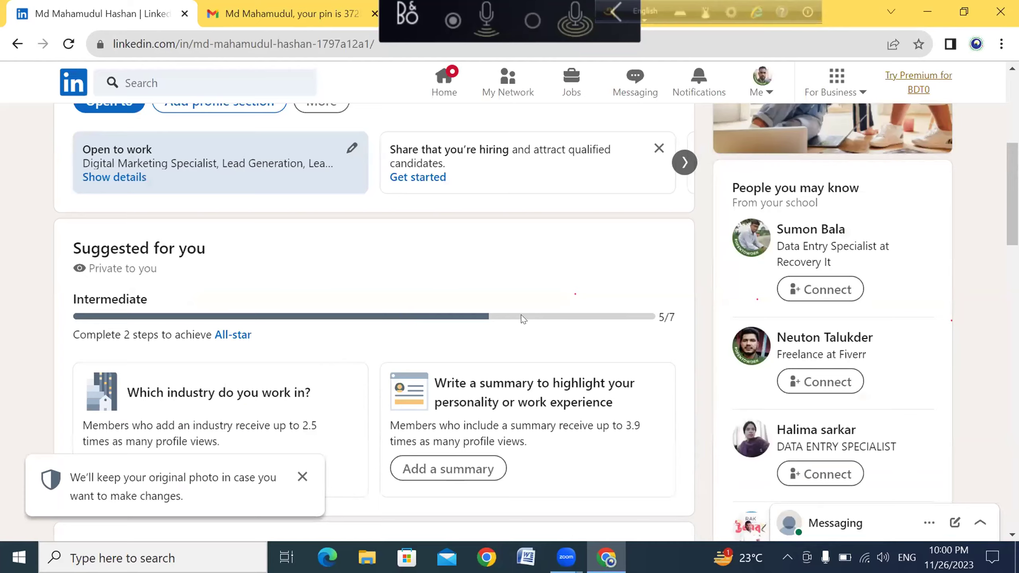
scroll(511, 319, up, 6)
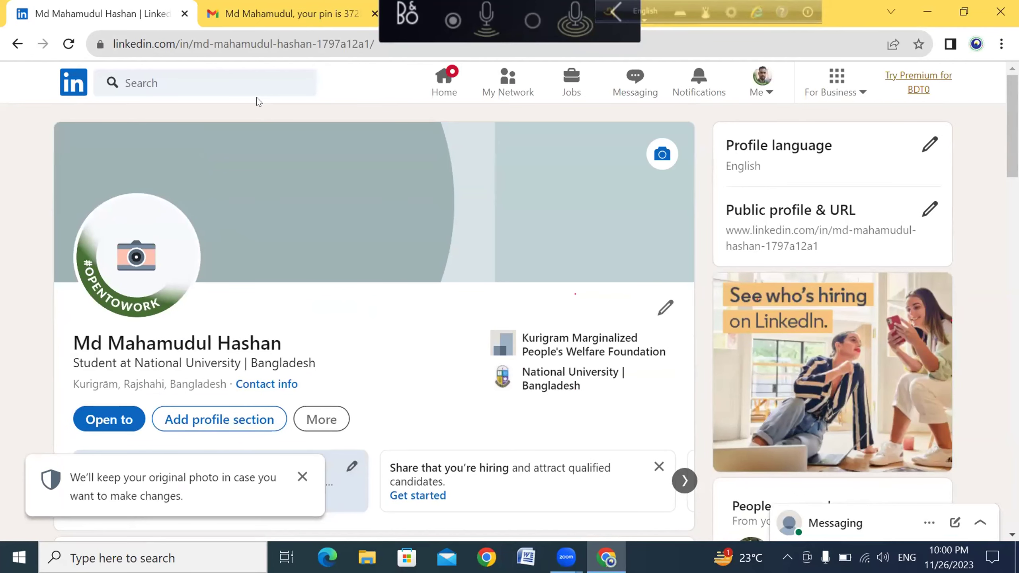
- Reload the profile with F5, dismiss the visibility popup, and start adding a background photo
key(F5)
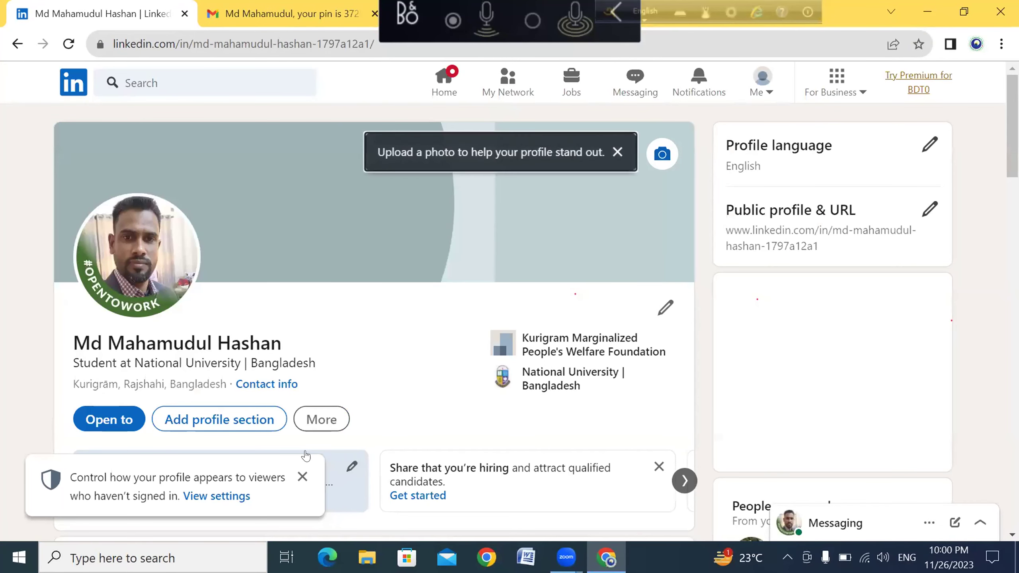
click(301, 479)
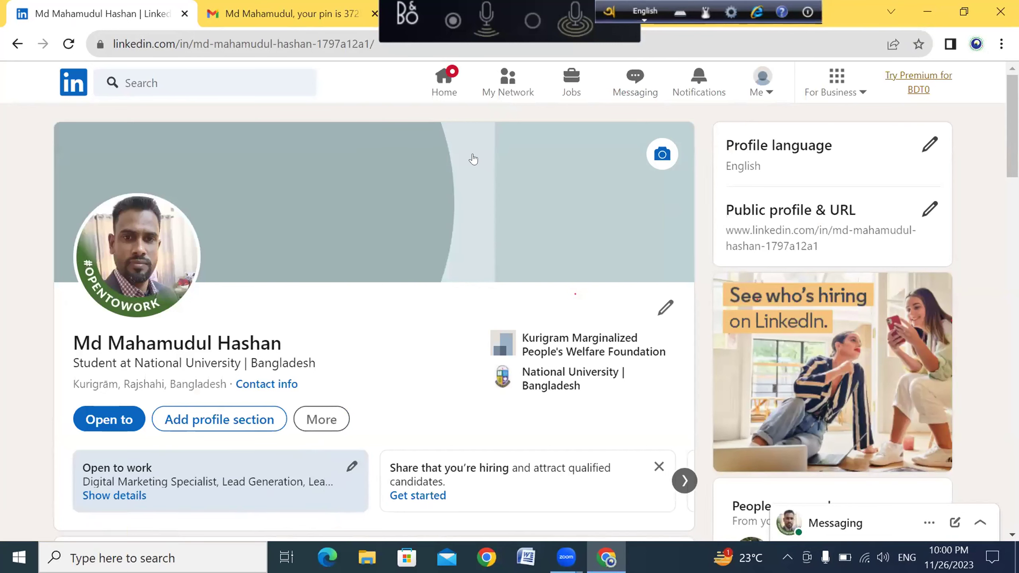
click(663, 155)
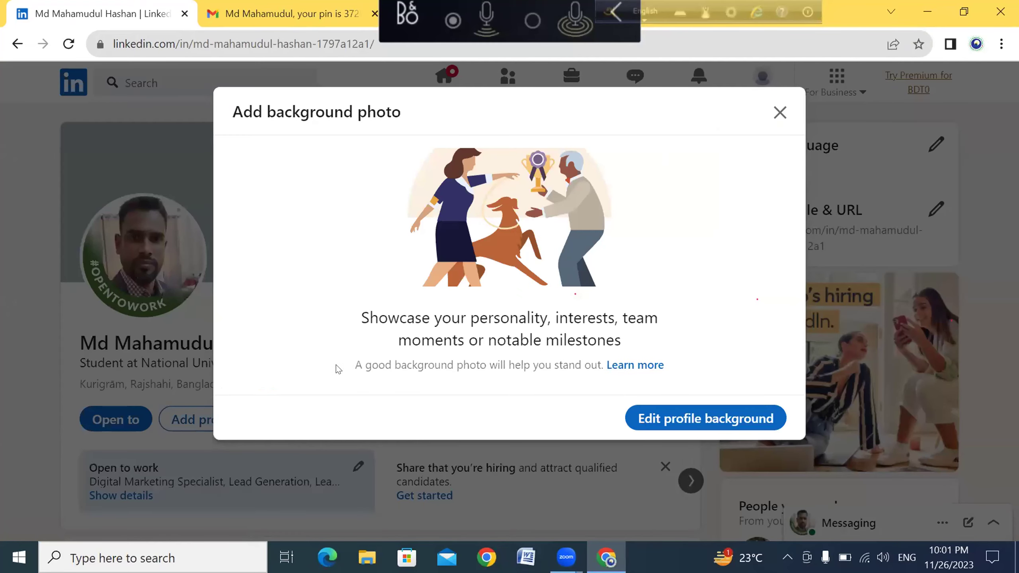
- Follow the article's 'change your background photo' link to the LinkedIn Help page
click(631, 365)
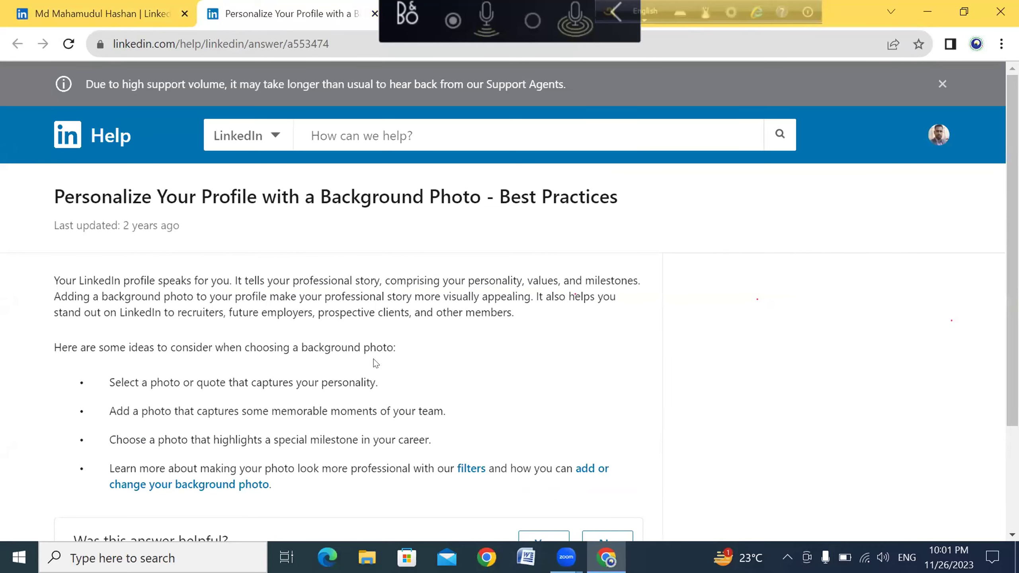
scroll(372, 362, down, 2)
scroll(372, 361, down, 2)
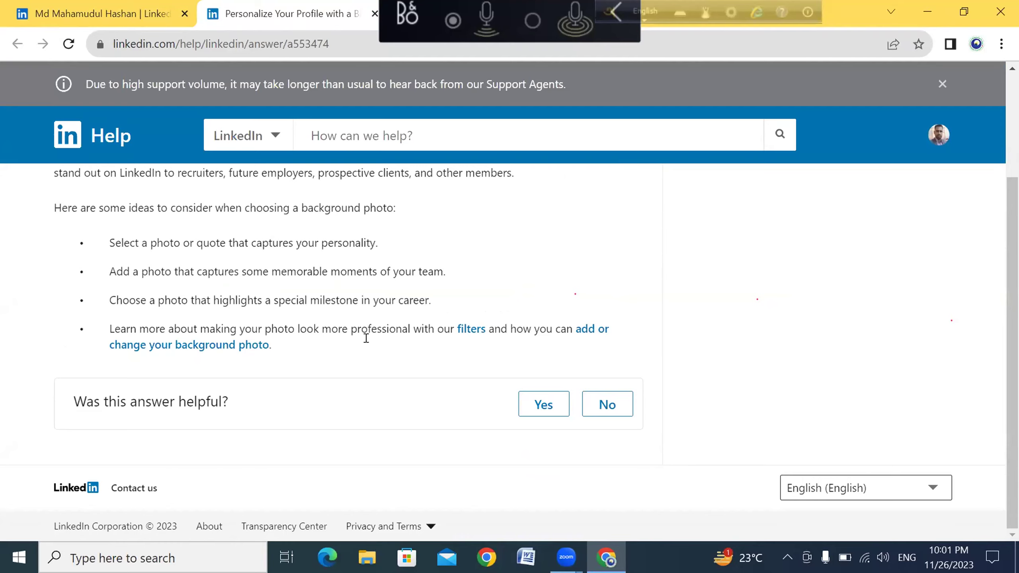
scroll(366, 338, up, 4)
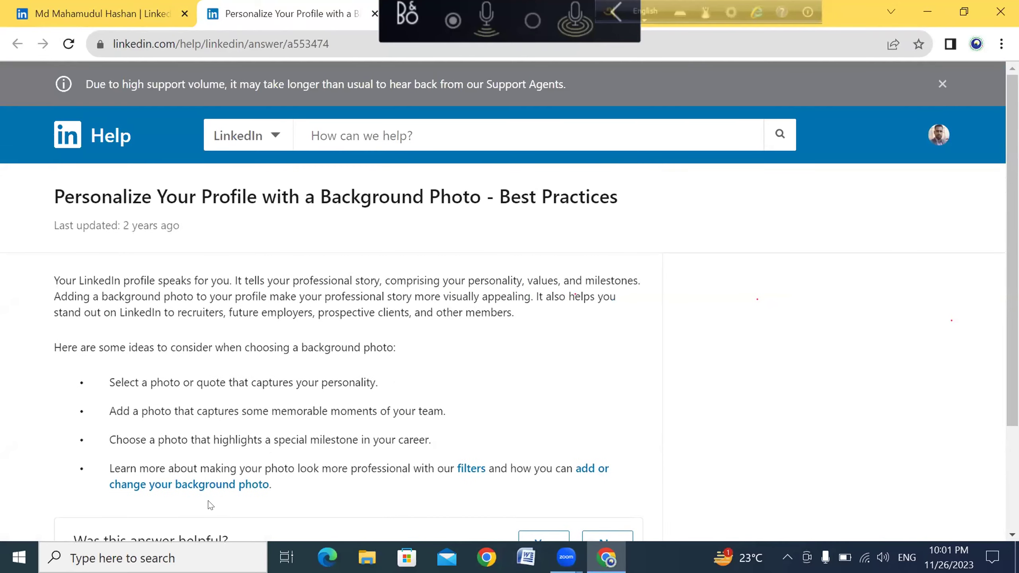
click(226, 485)
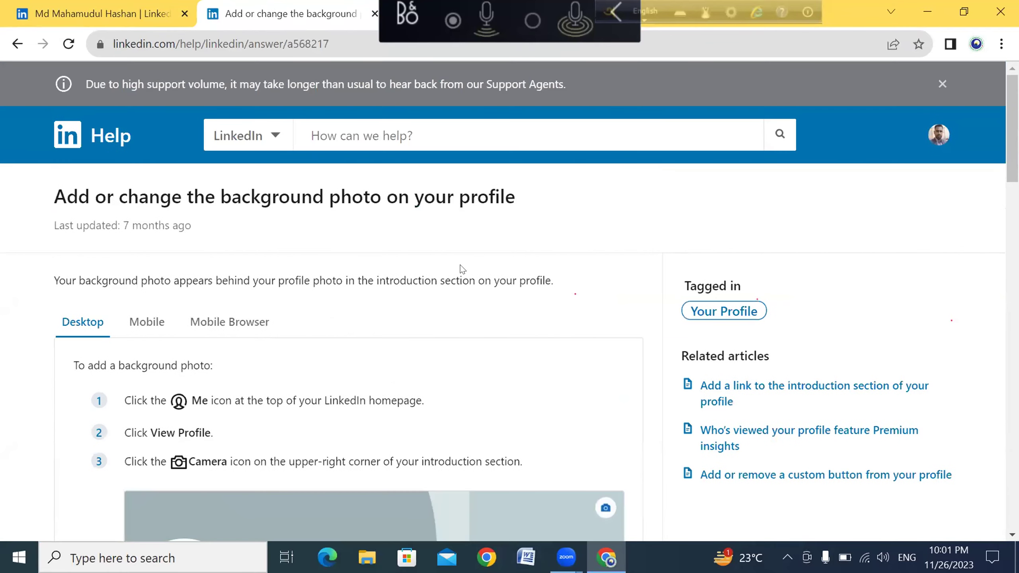
- Read the help article to the footer, noting JPG/PNG, under 8MB, 1584 x 396 pixels
scroll(495, 261, down, 10)
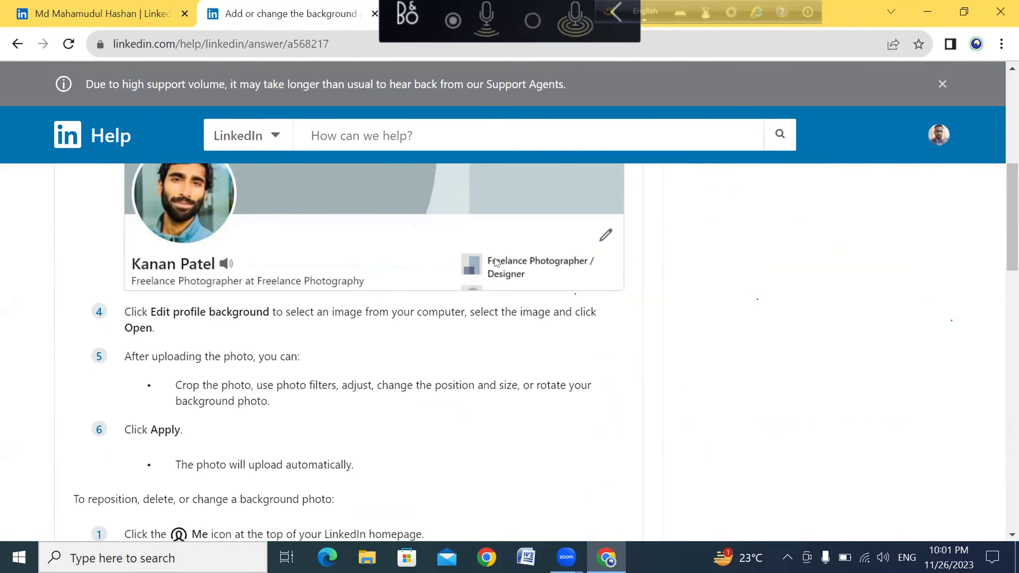
scroll(497, 261, down, 12)
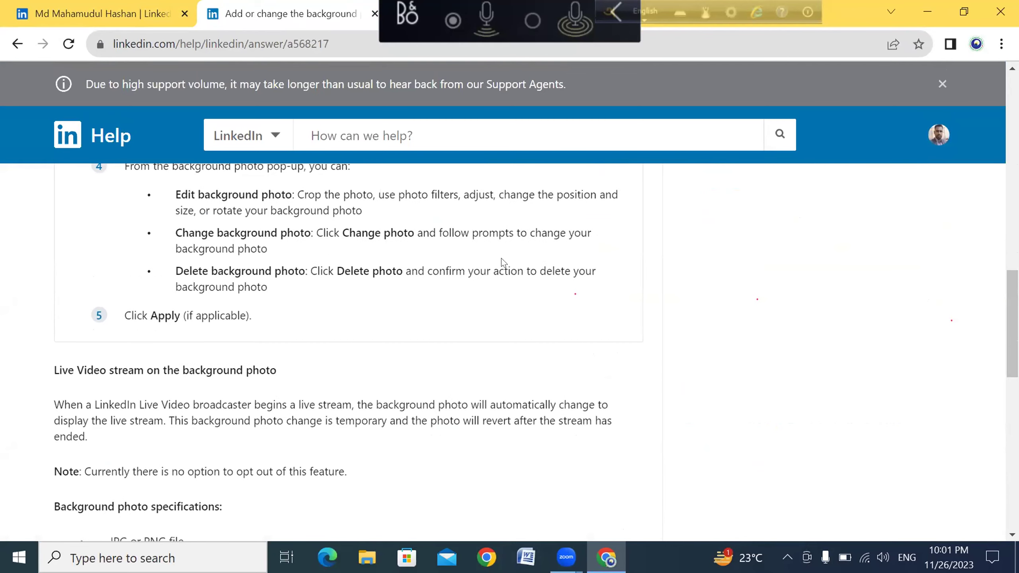
scroll(501, 259, down, 4)
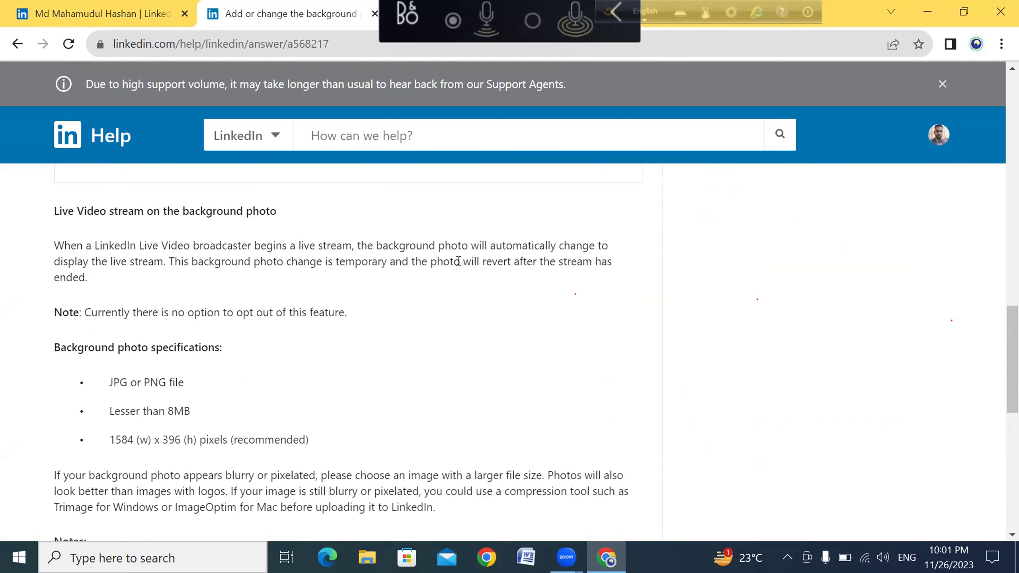
scroll(380, 328, down, 8)
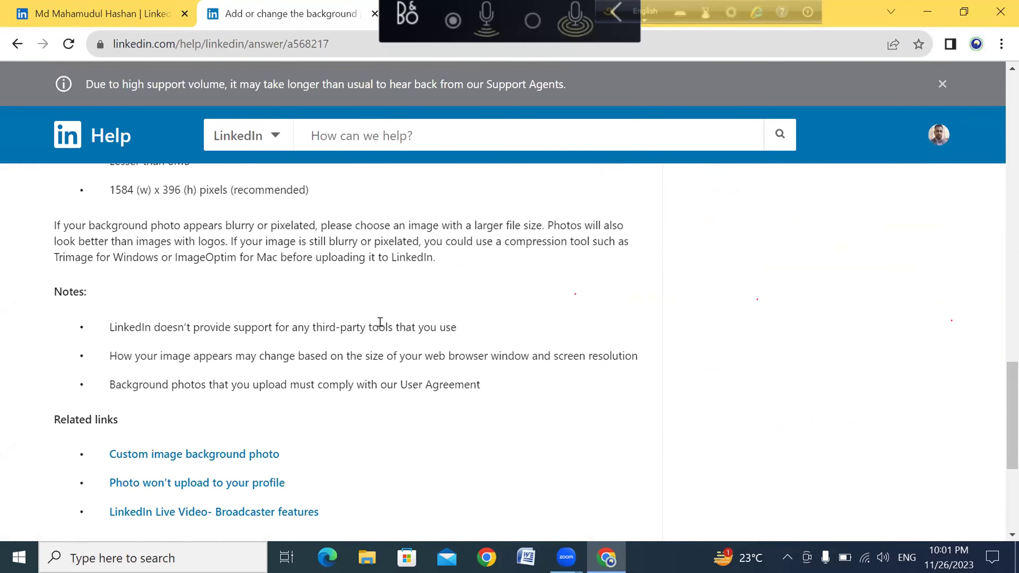
scroll(383, 355, down, 2)
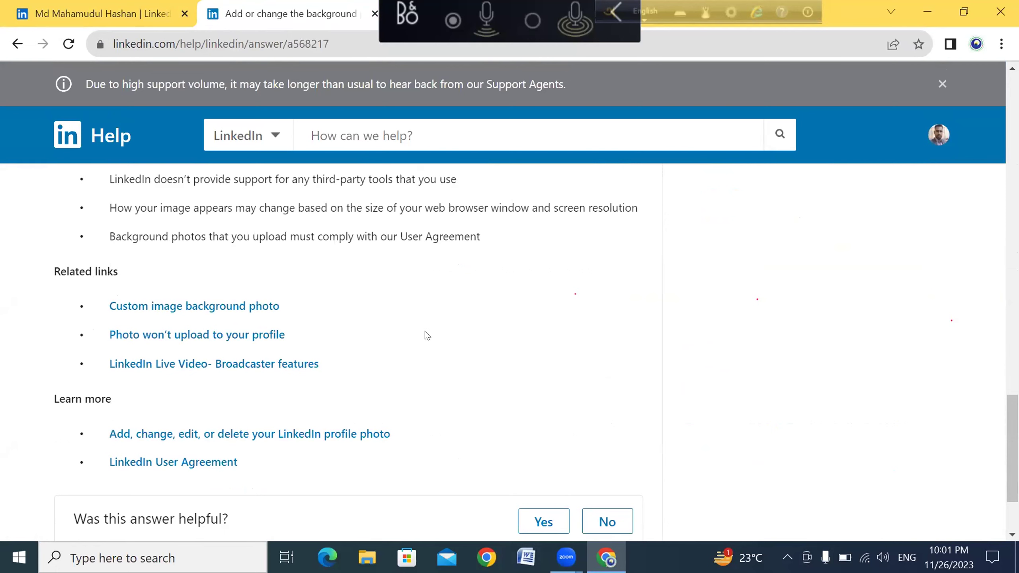
scroll(426, 335, down, 3)
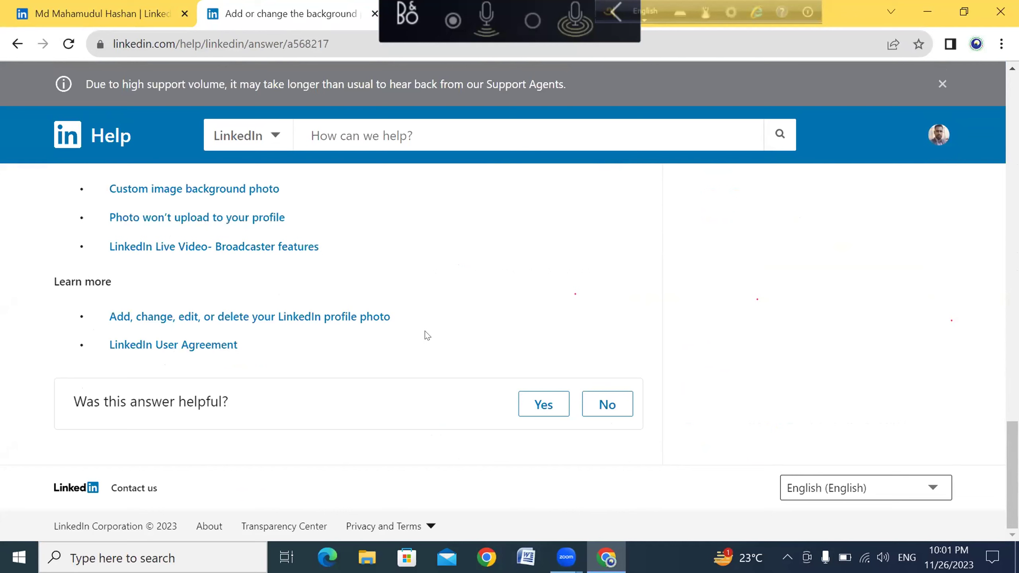
click(155, 40)
- Search Google for 'linkedin cover photo size' from the address bar
click(156, 40)
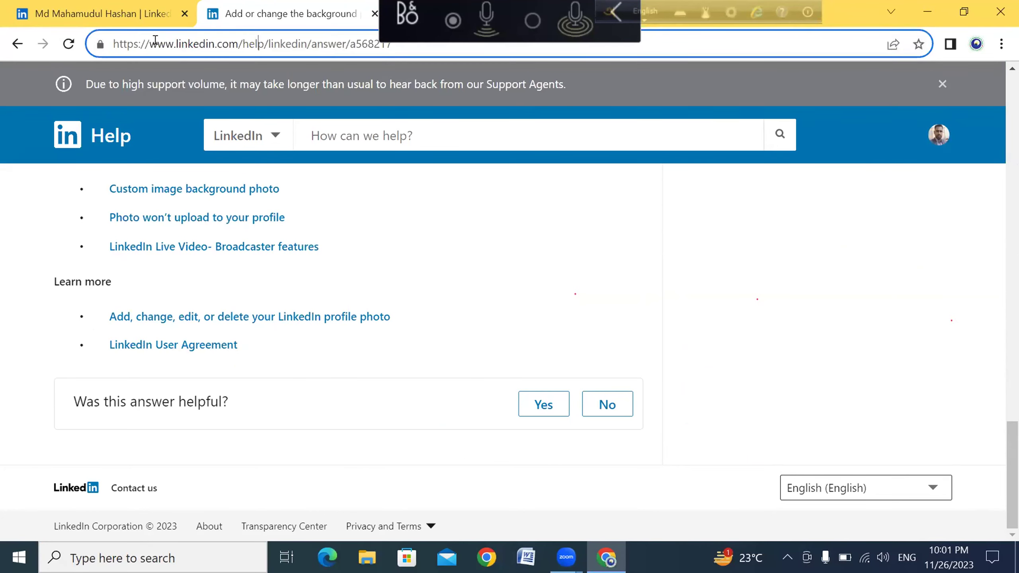
key(ctrl+a)
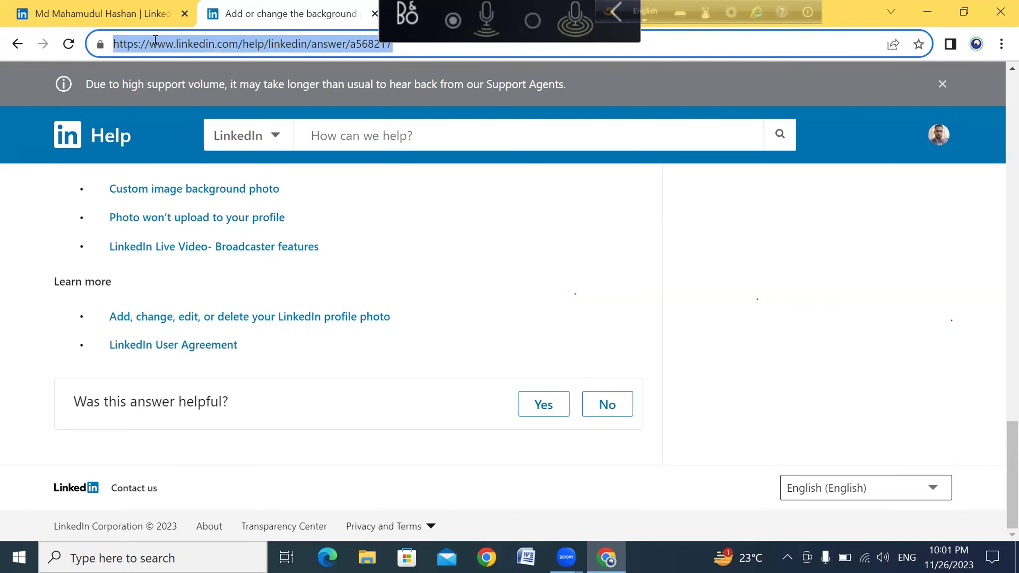
text(lin)
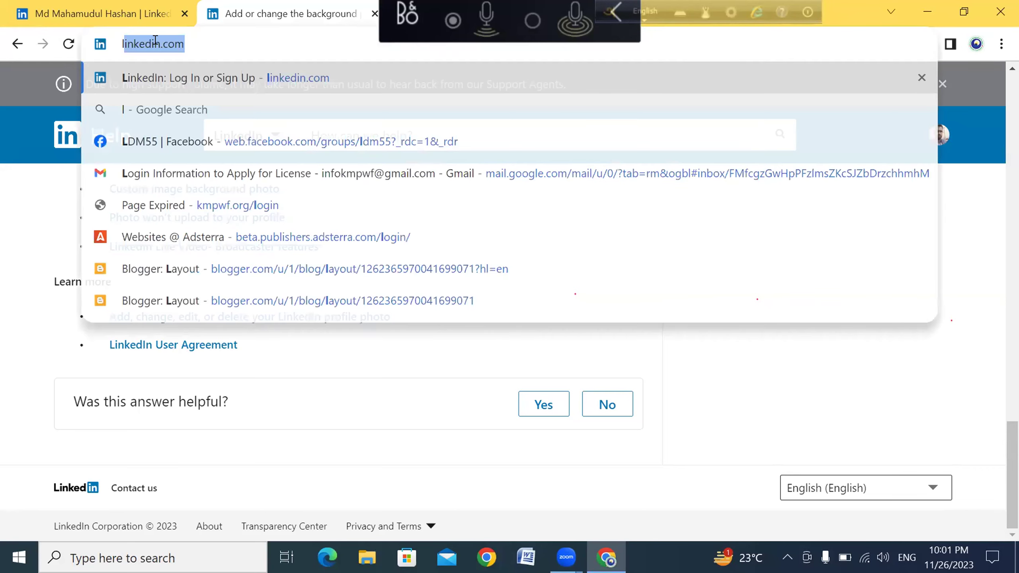
key(BackSpace)
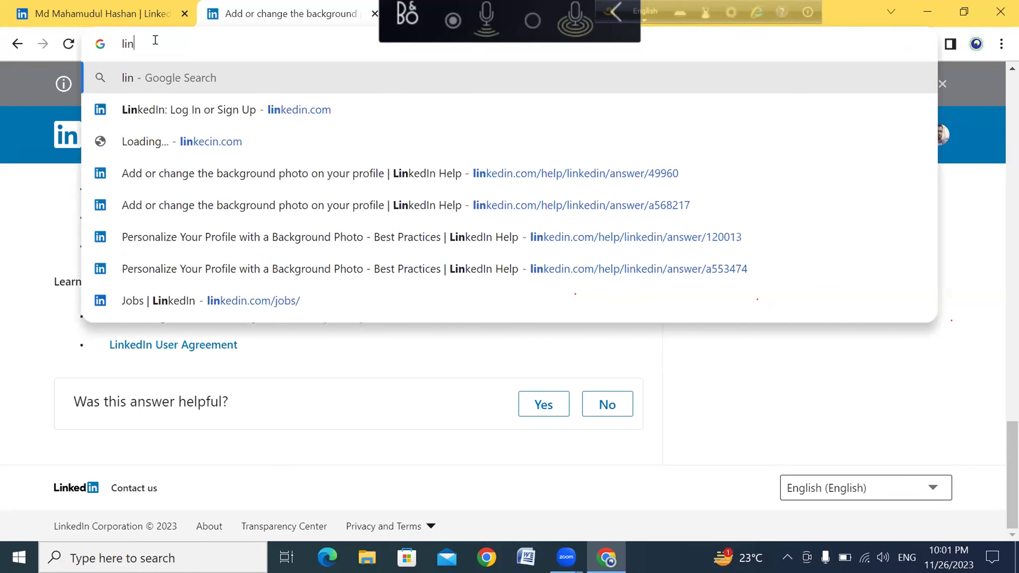
text(ked)
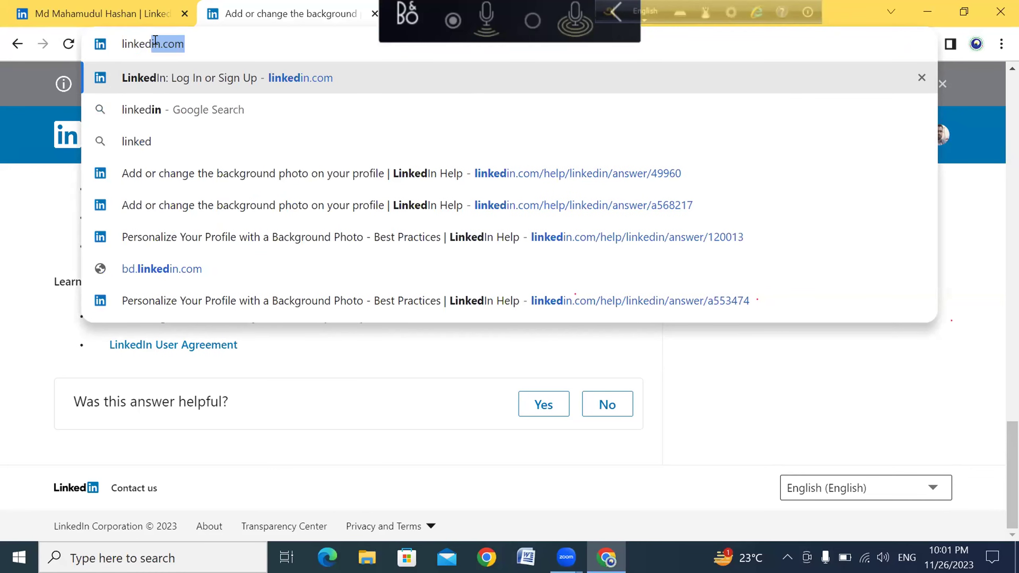
text(in )
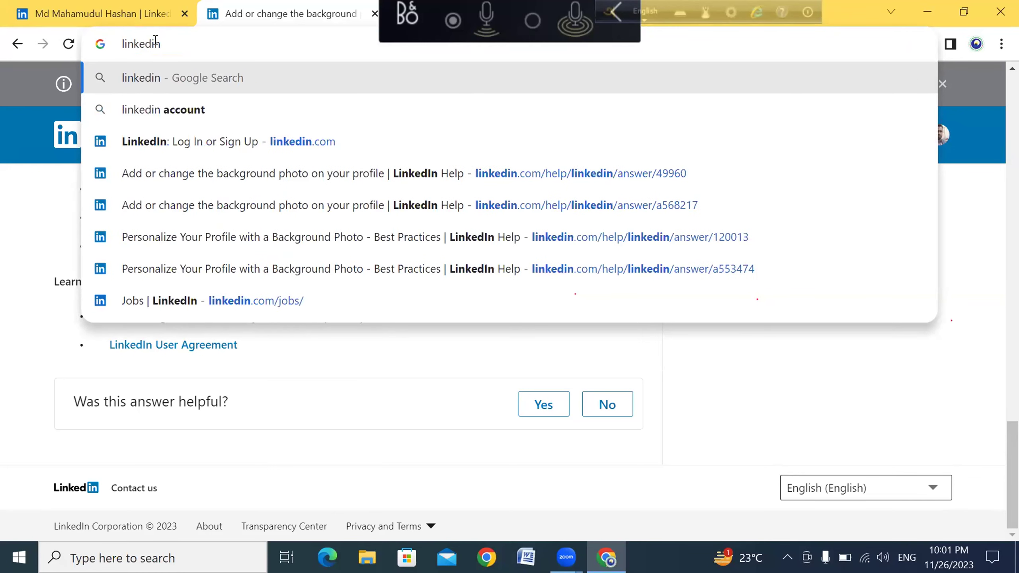
text(cover)
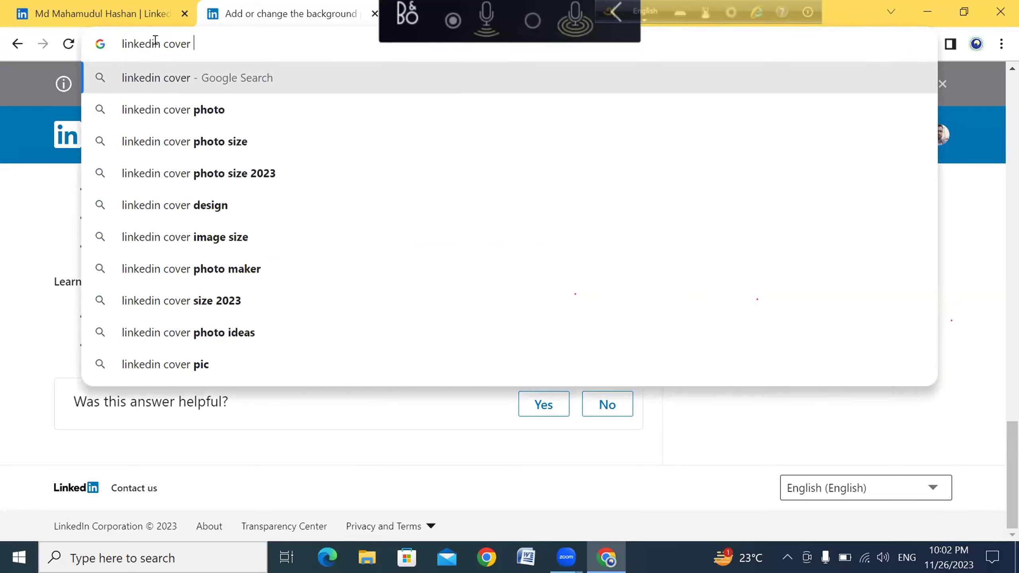
key(Down)
key(Down)
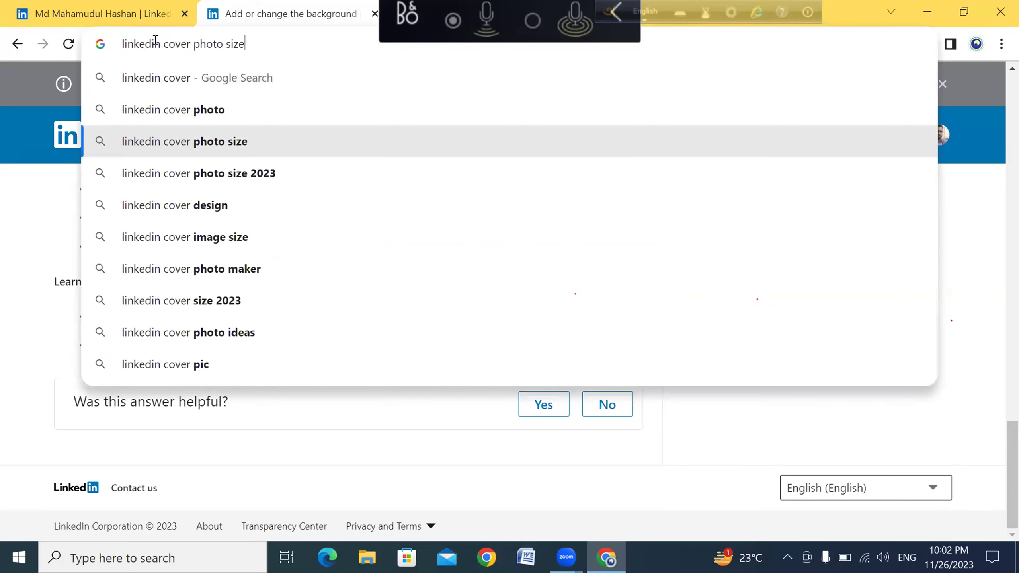
key(Return)
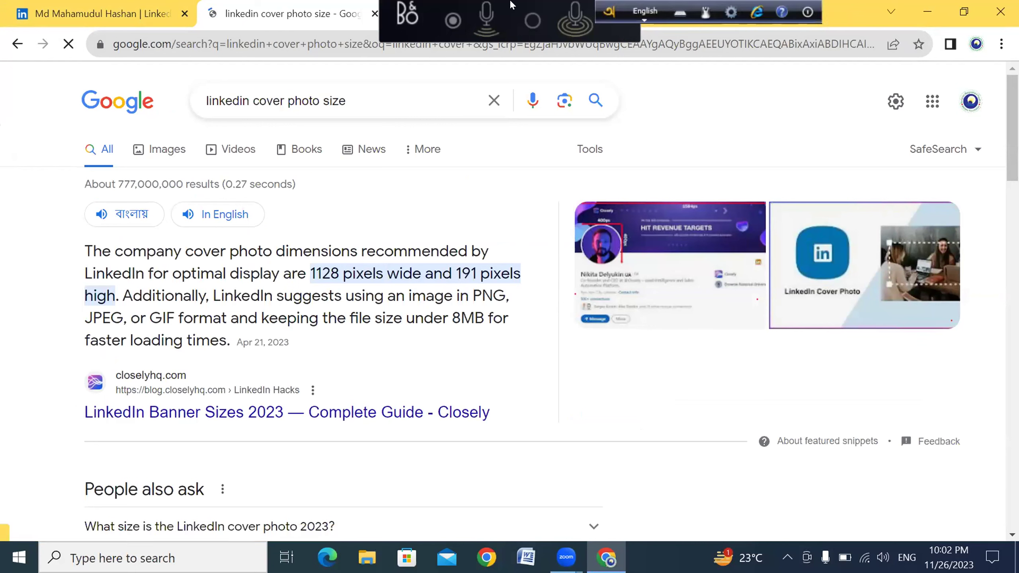
- Go to canva.com in the same tab, replacing the search results
click(243, 42)
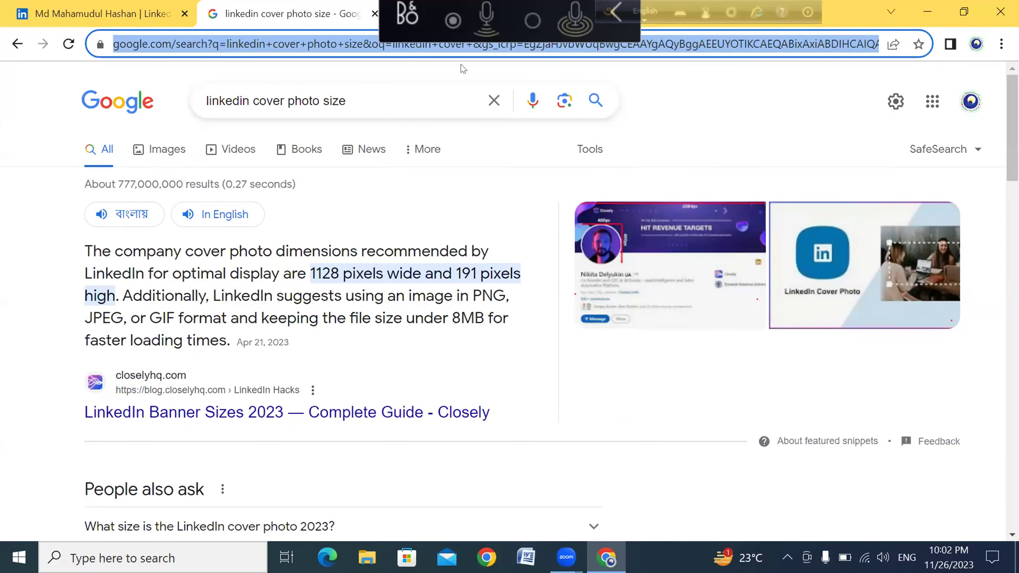
text(c)
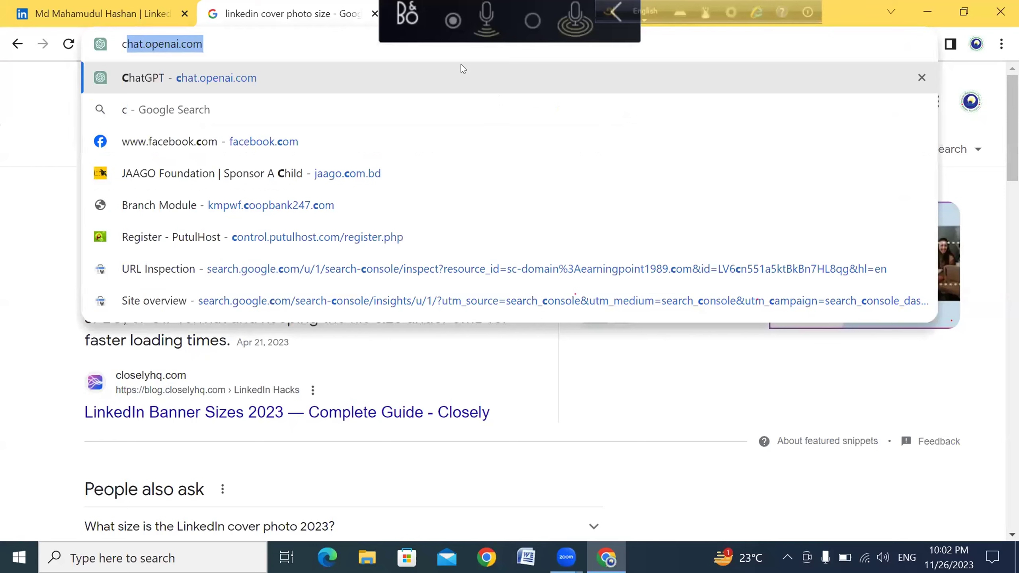
text(anva)
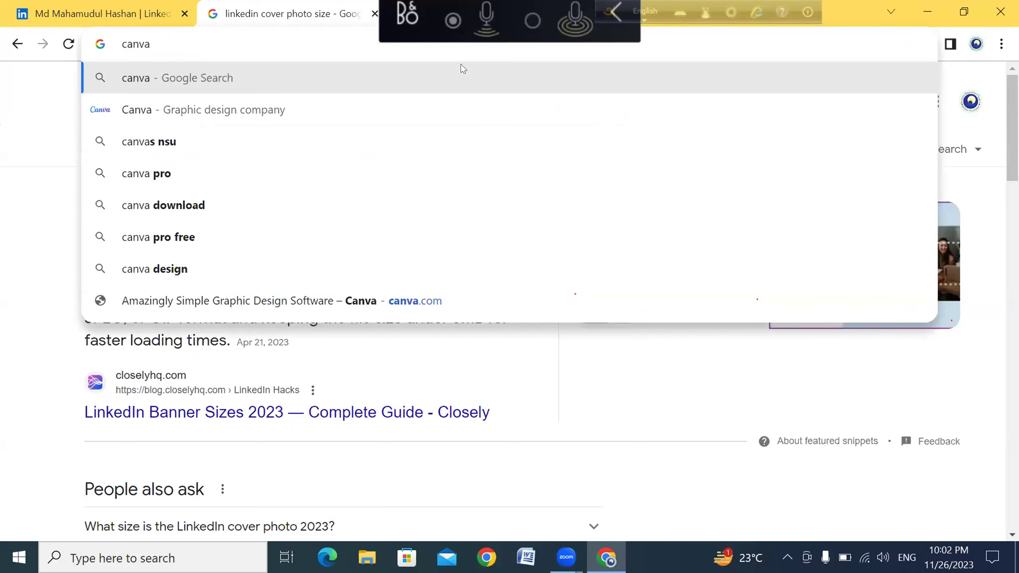
text(.com)
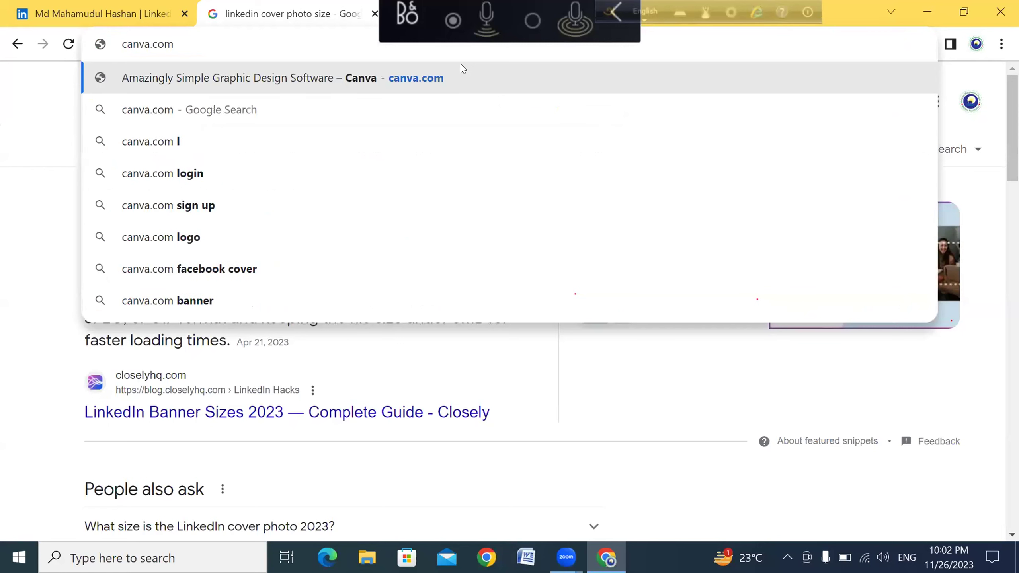
key(Return)
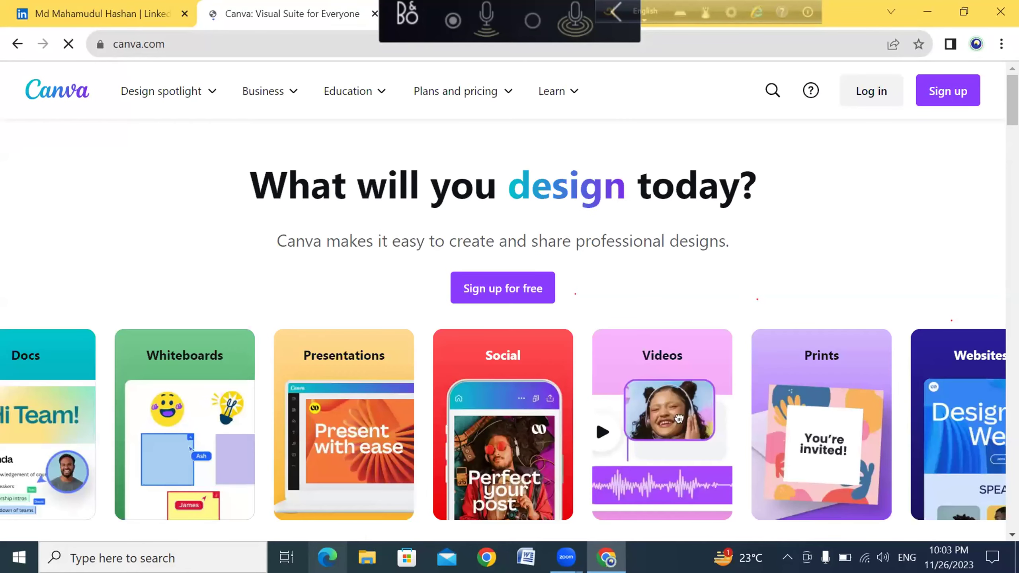
- Bring up Canva's 'Log in or sign up in seconds' page from the top-right Log in button
click(869, 92)
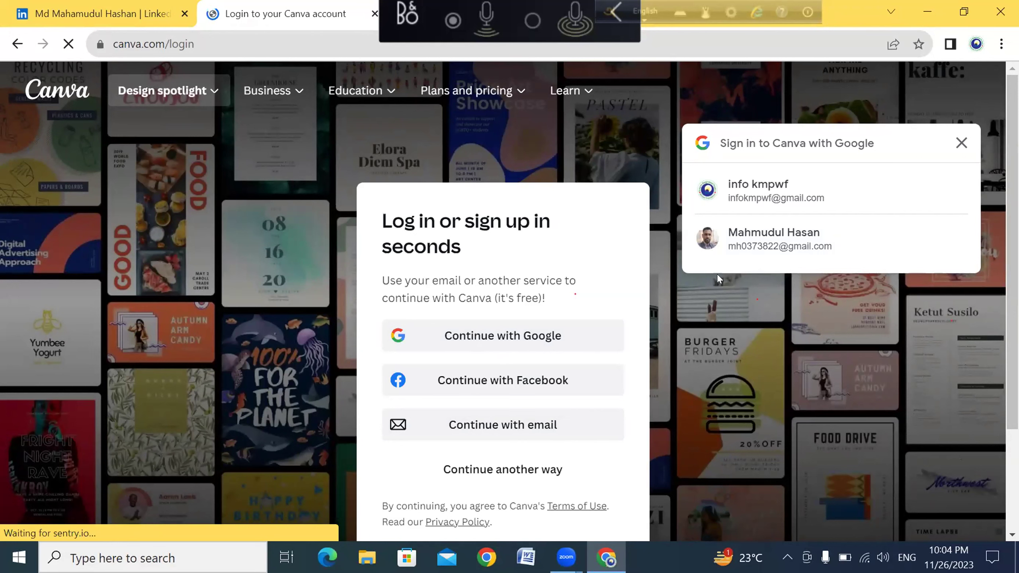
- Sign in to Canva with the first listed Google account and confirm continuing
click(693, 195)
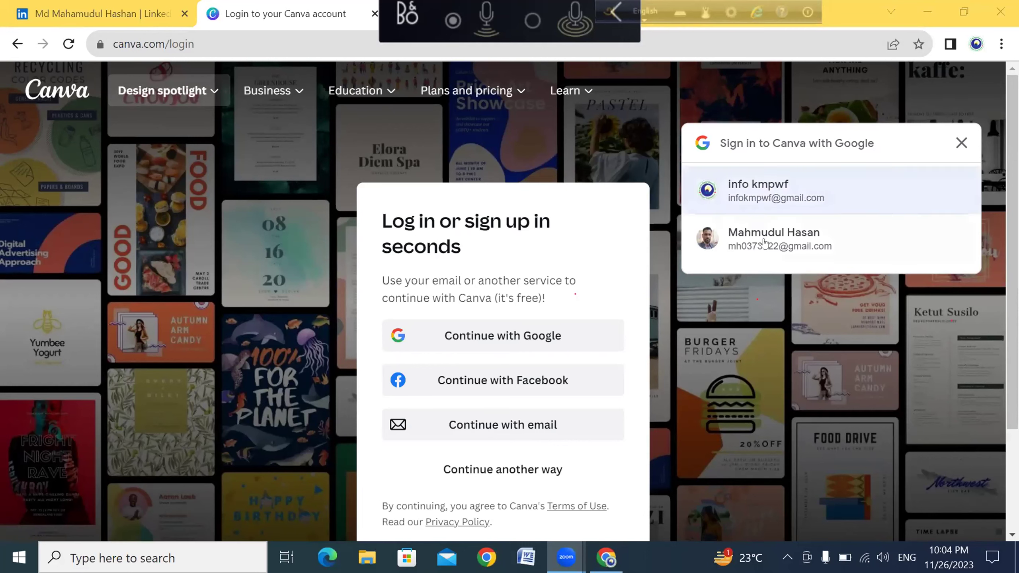
click(774, 191)
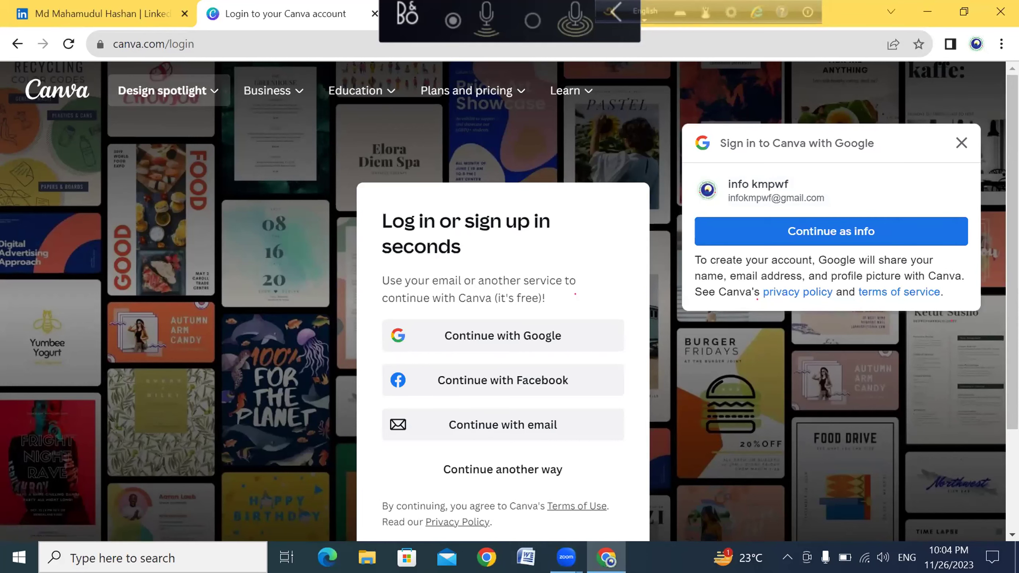
click(831, 232)
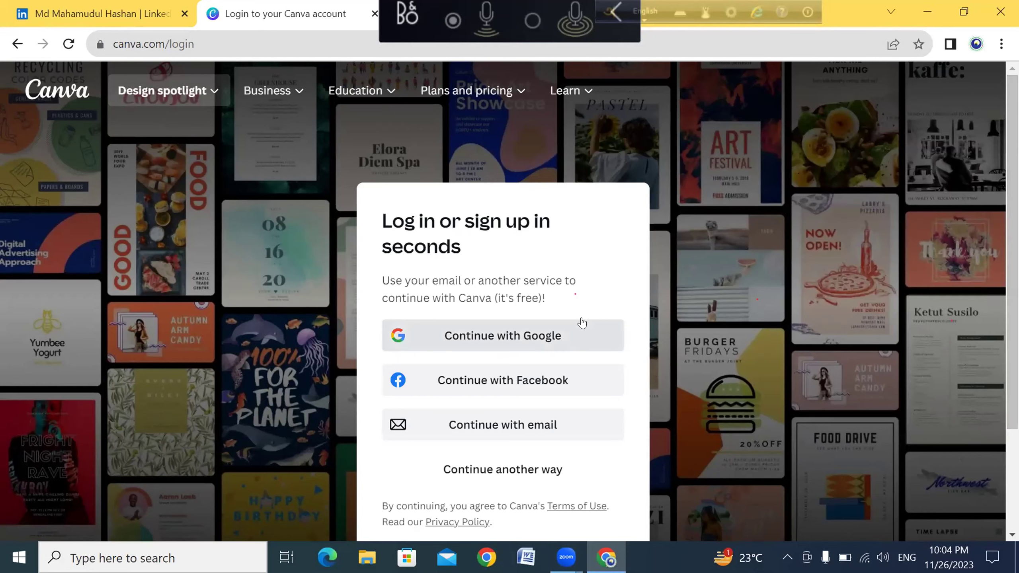
mouse_move(522, 92)
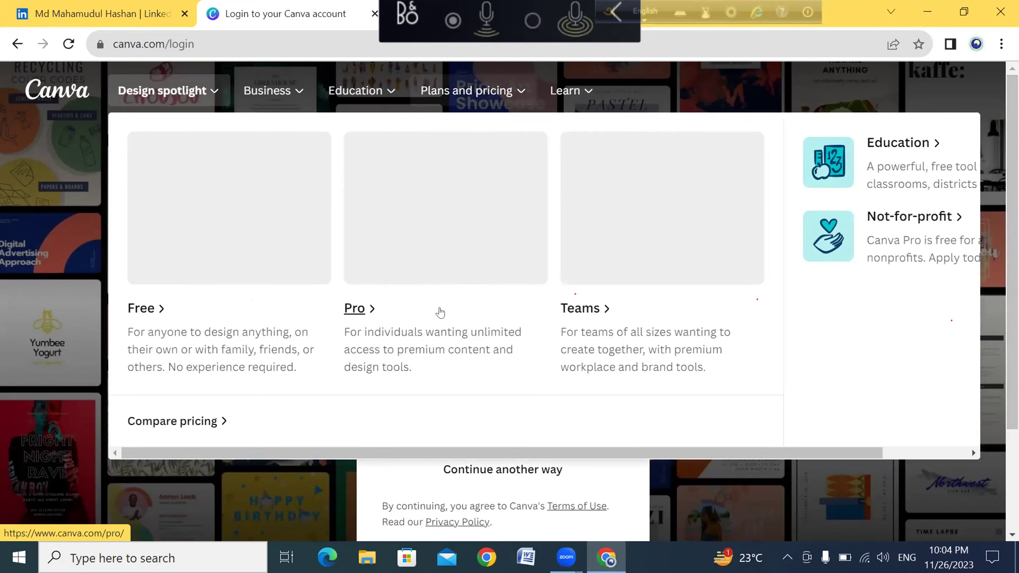
scroll(642, 304, down, 3)
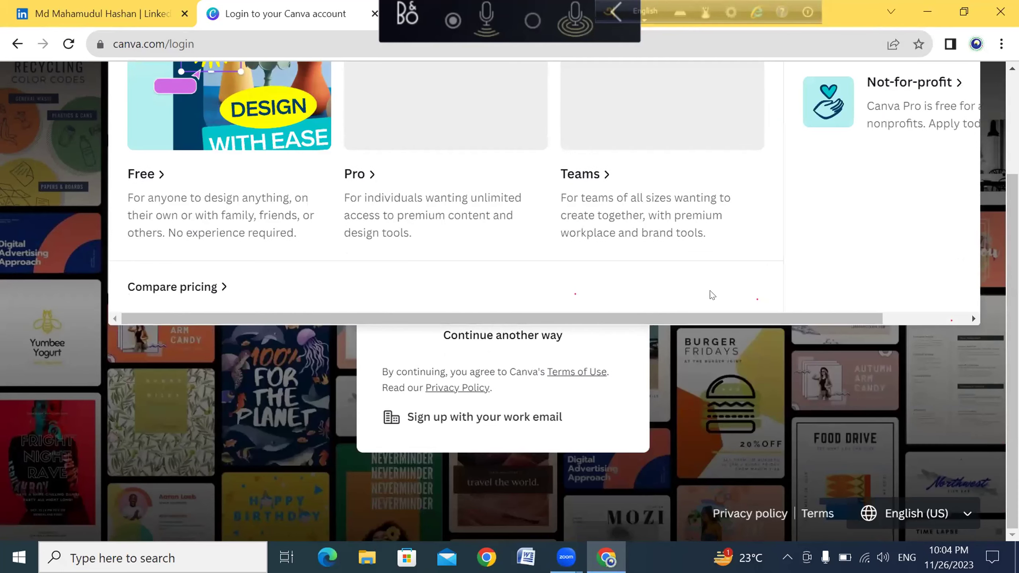
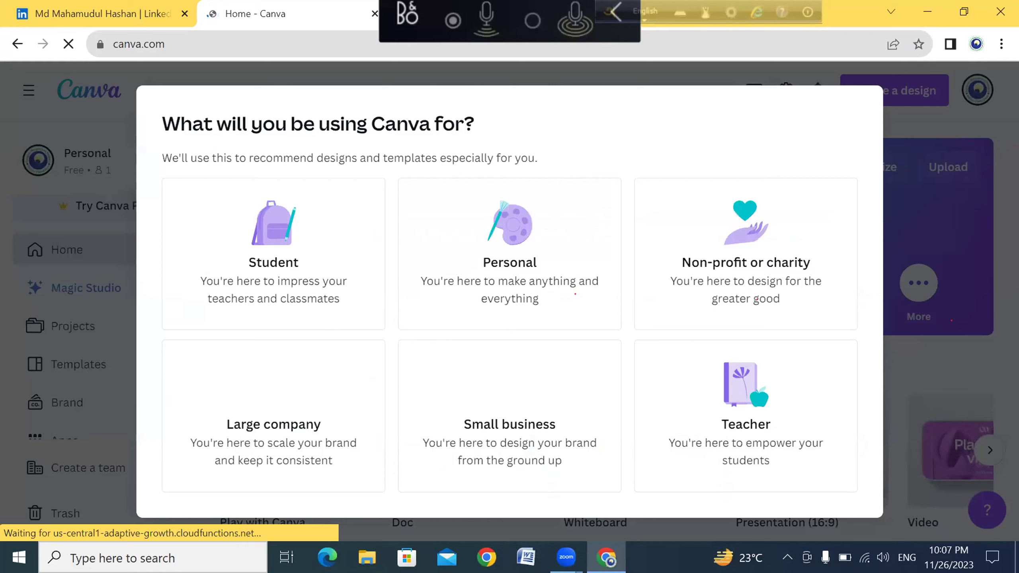
- Choose Personal as Canva's intended use and return to the LinkedIn profile tab
click(567, 261)
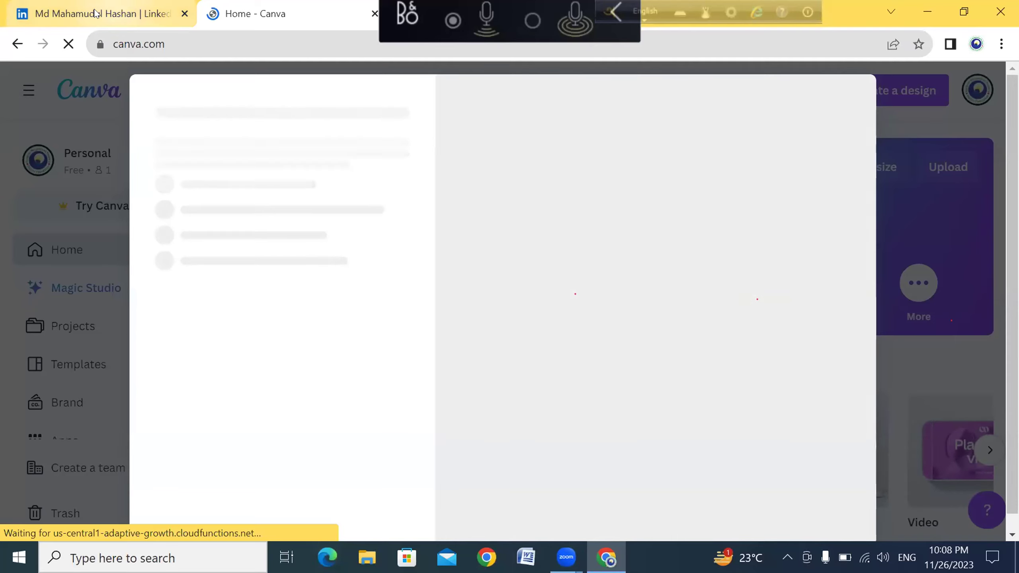
click(95, 13)
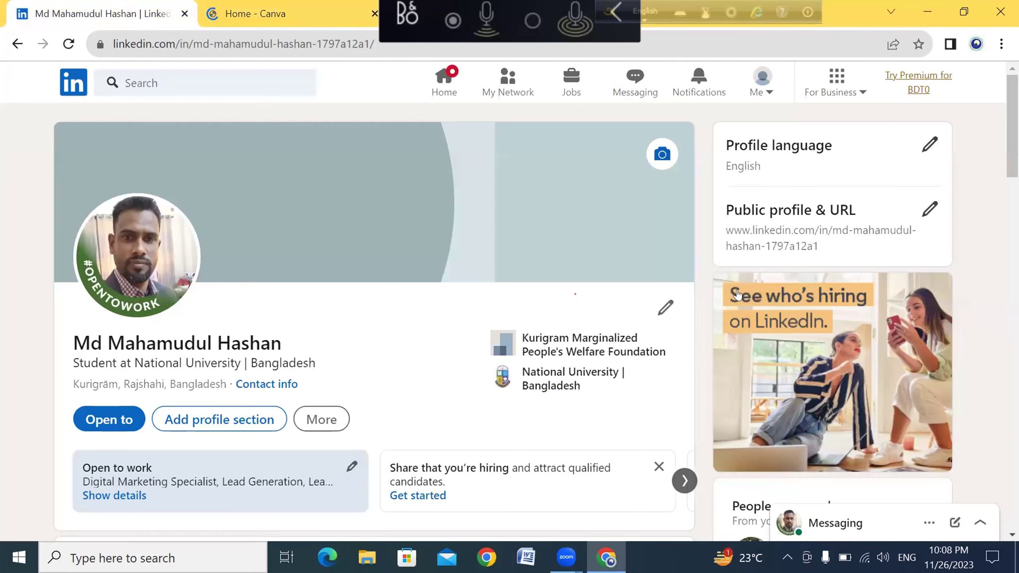
- Dismiss the background-photo prompt and open the Add industry form from the profile suggestions
click(779, 114)
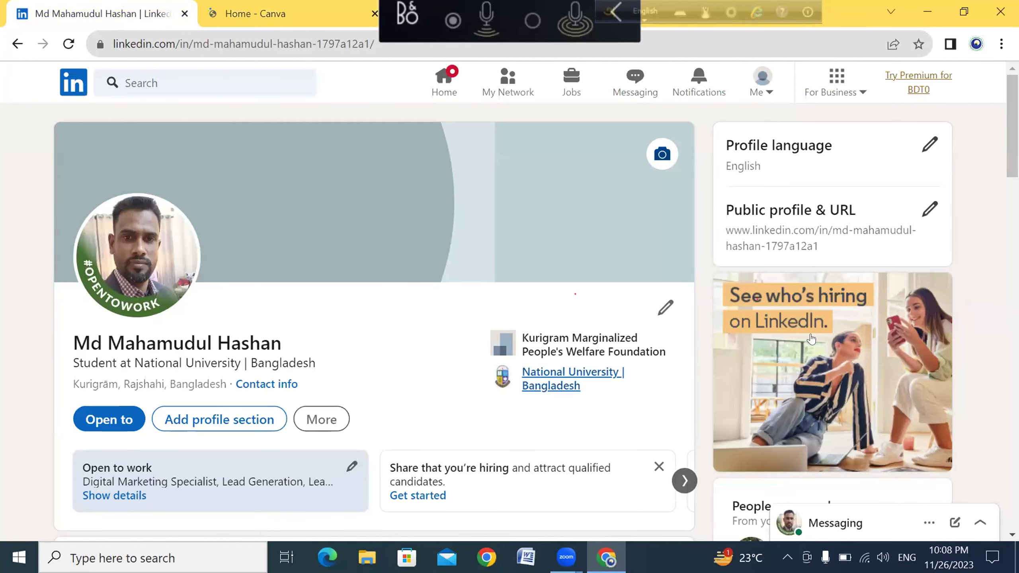
scroll(509, 305, down, 5)
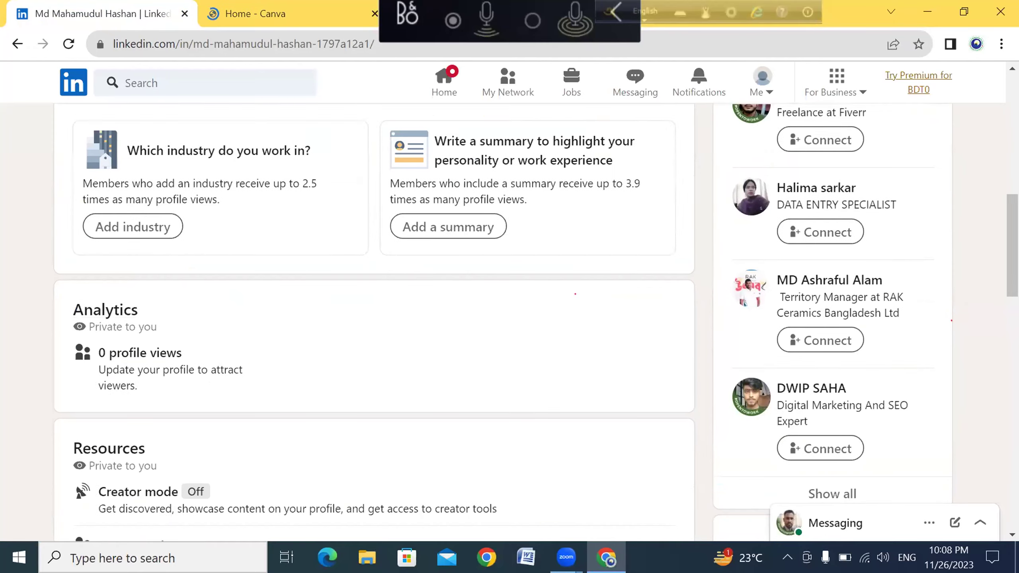
scroll(513, 292, up, 3)
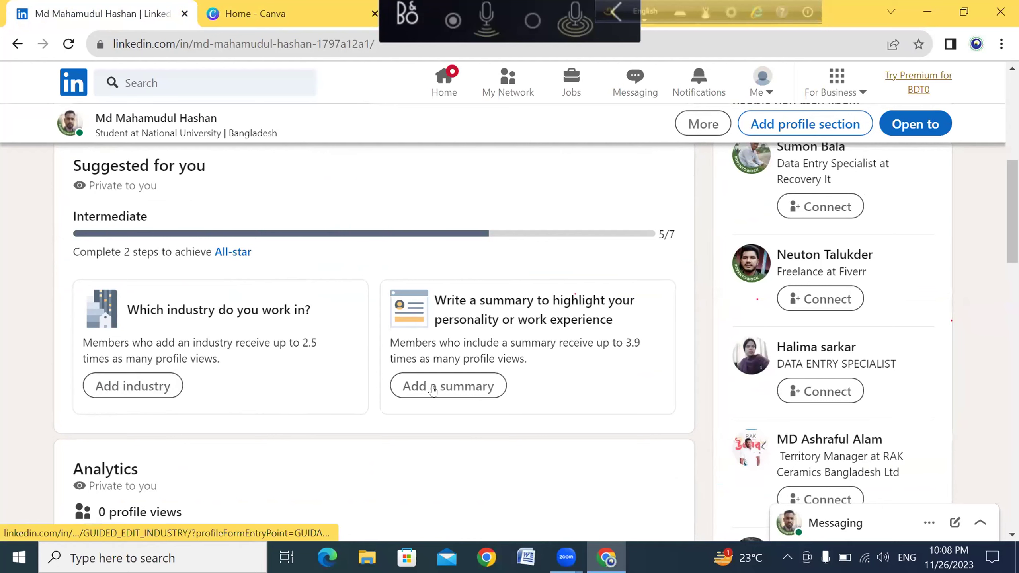
click(135, 384)
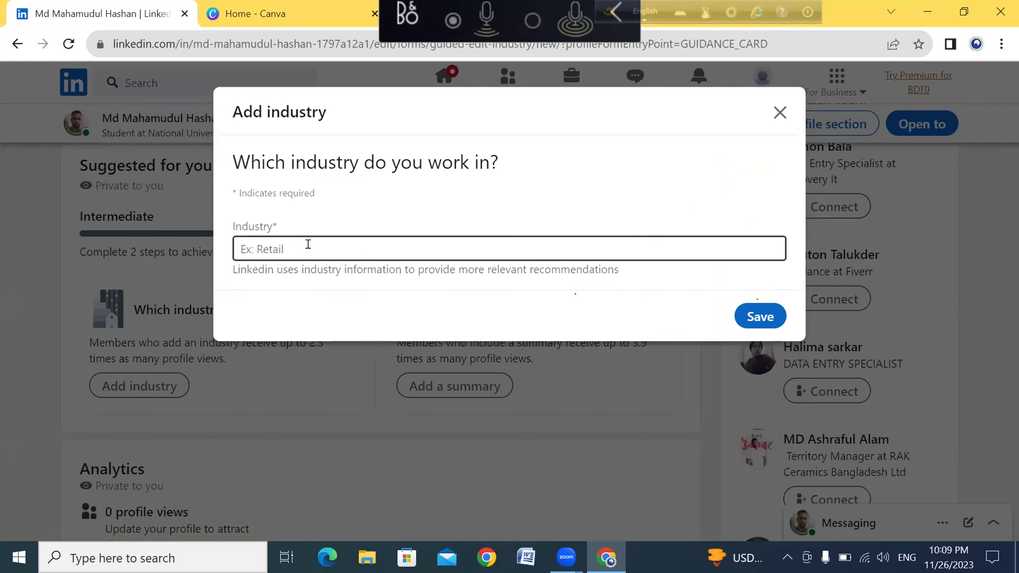
- Search 'fi' and save Financial Services as the profile's industry
click(261, 239)
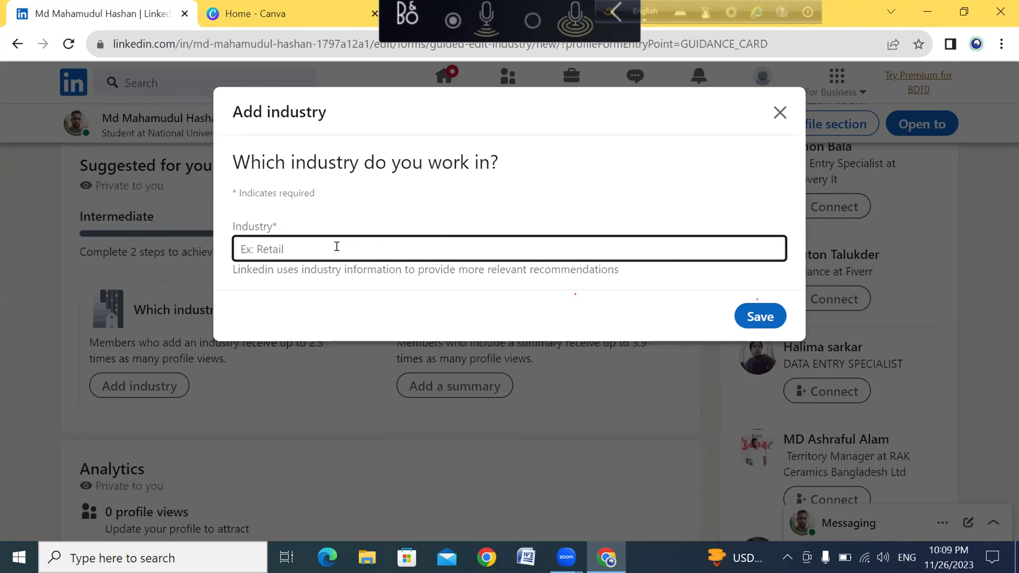
text(fin)
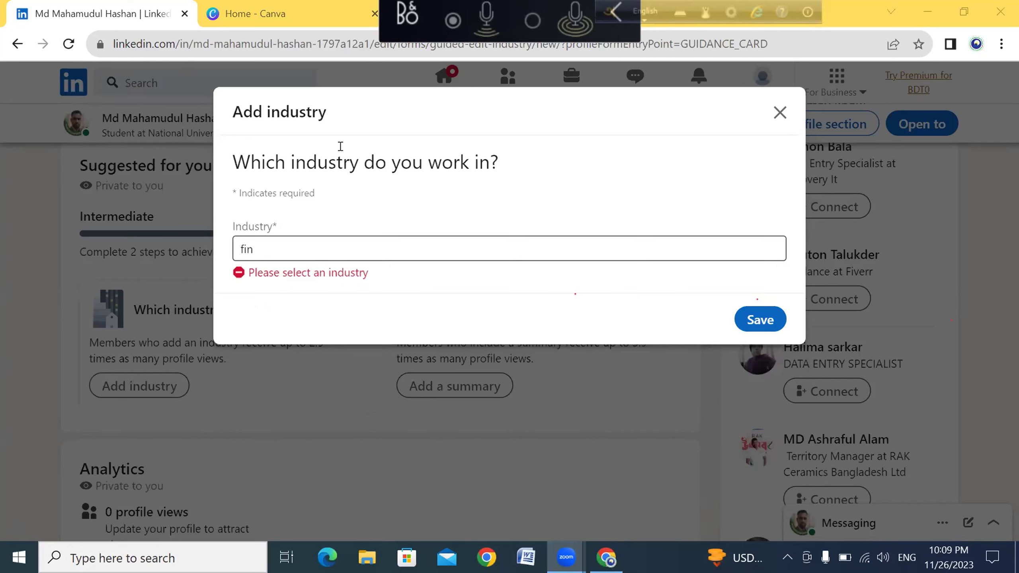
click(320, 240)
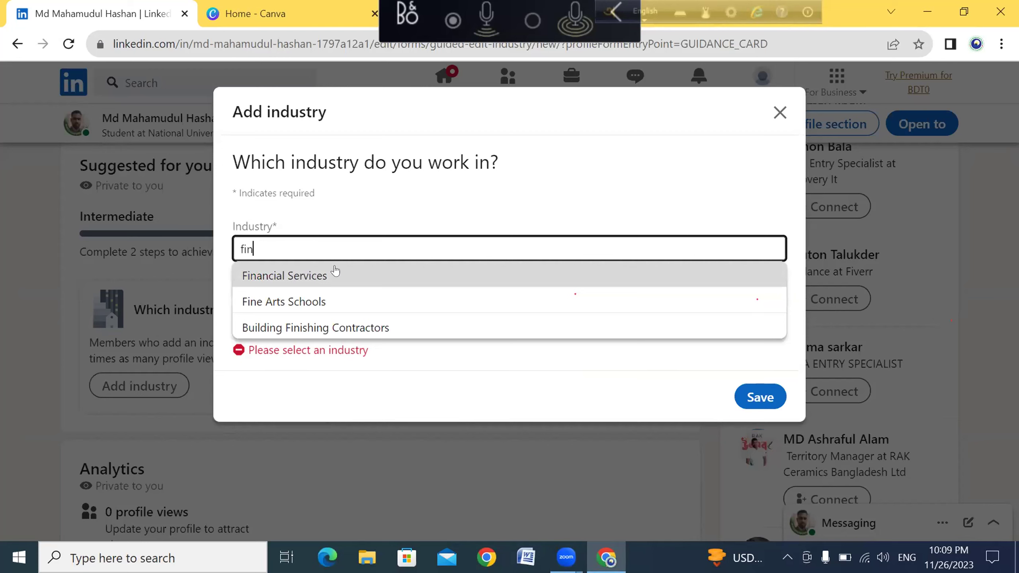
click(324, 271)
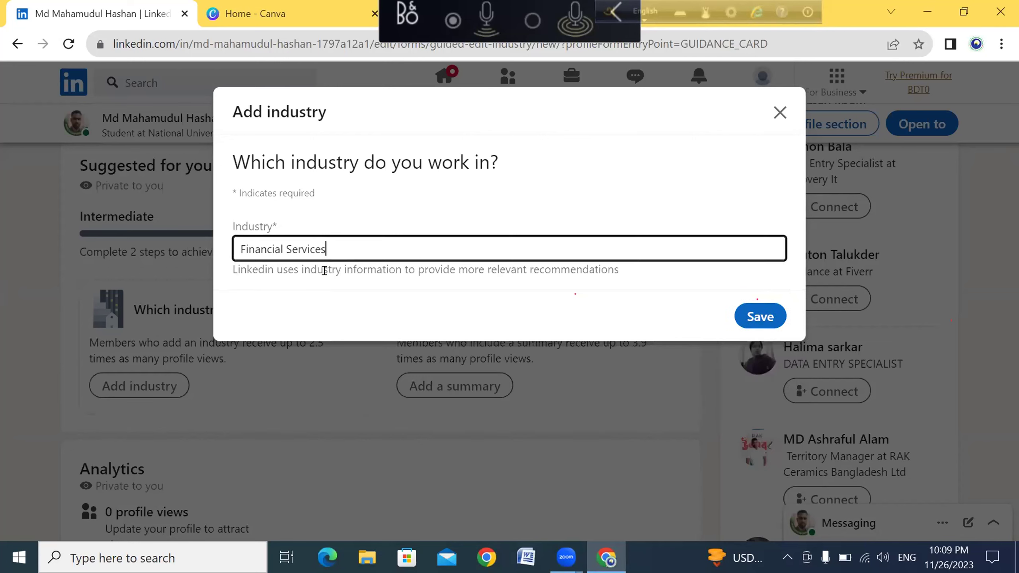
click(762, 316)
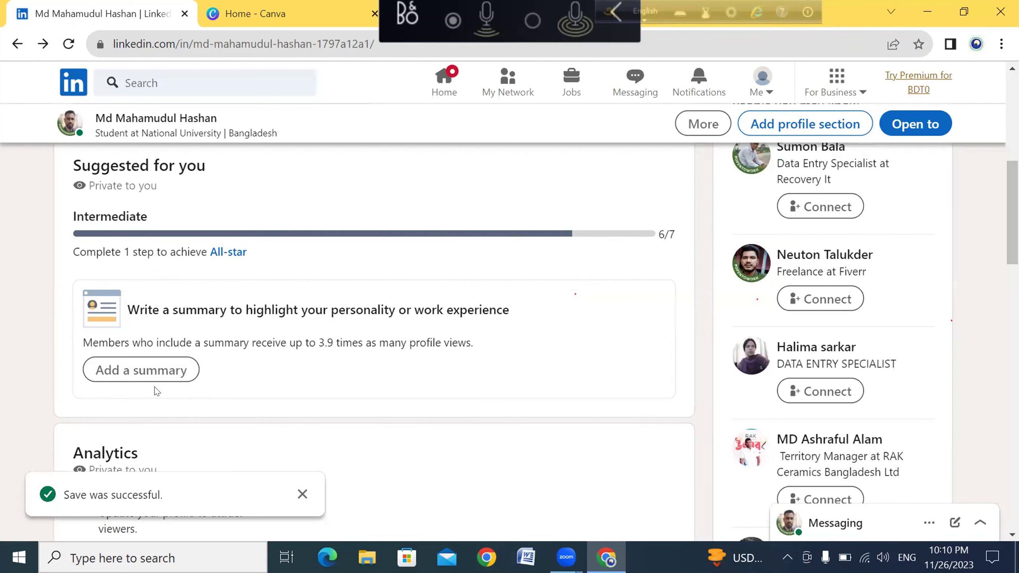
- Dismiss the 'Save was successful' notice and start a new profile summary
click(302, 494)
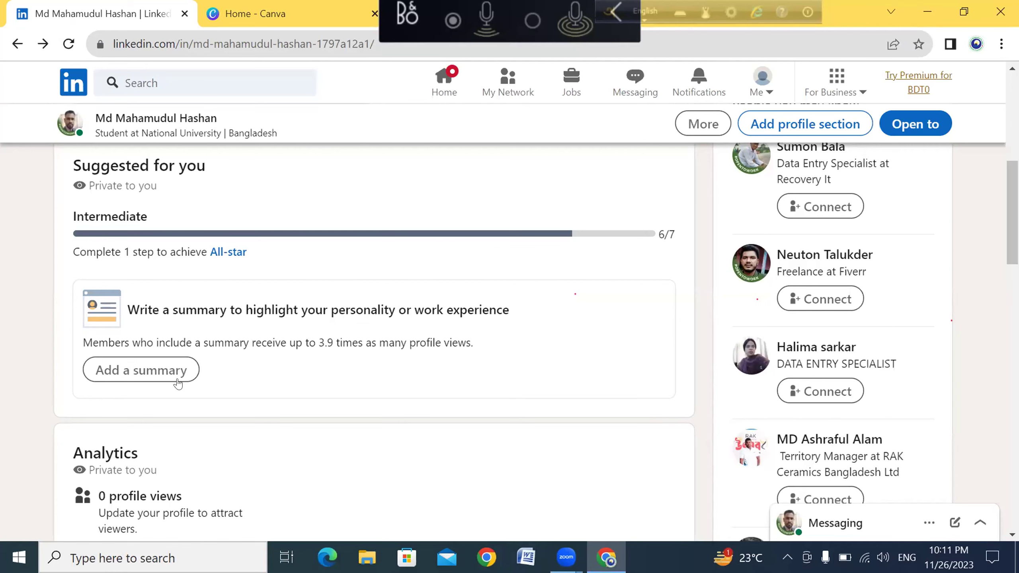
click(133, 365)
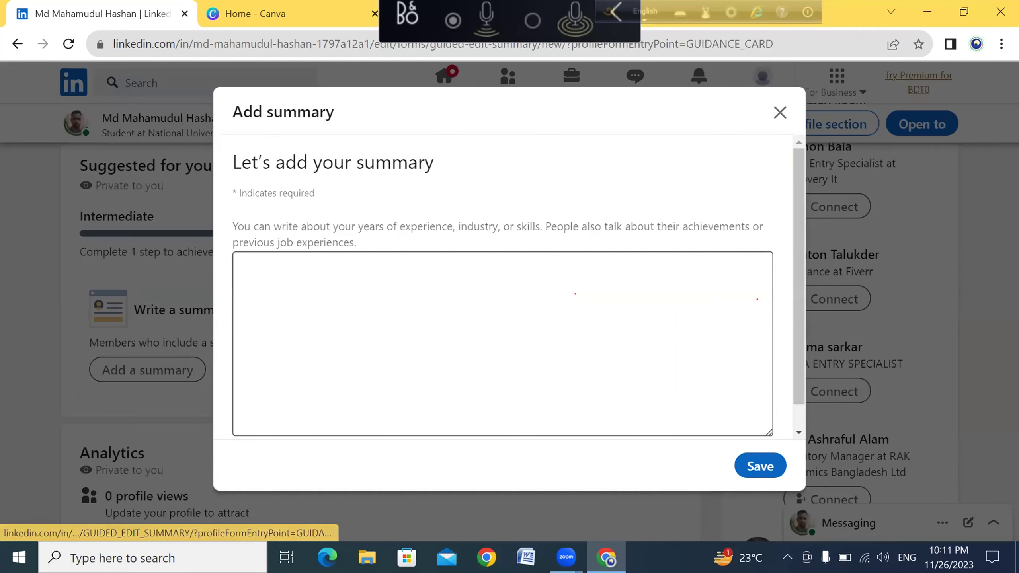
- Write the summary 'I'm a professional Digital Marketer.' and save it
click(319, 278)
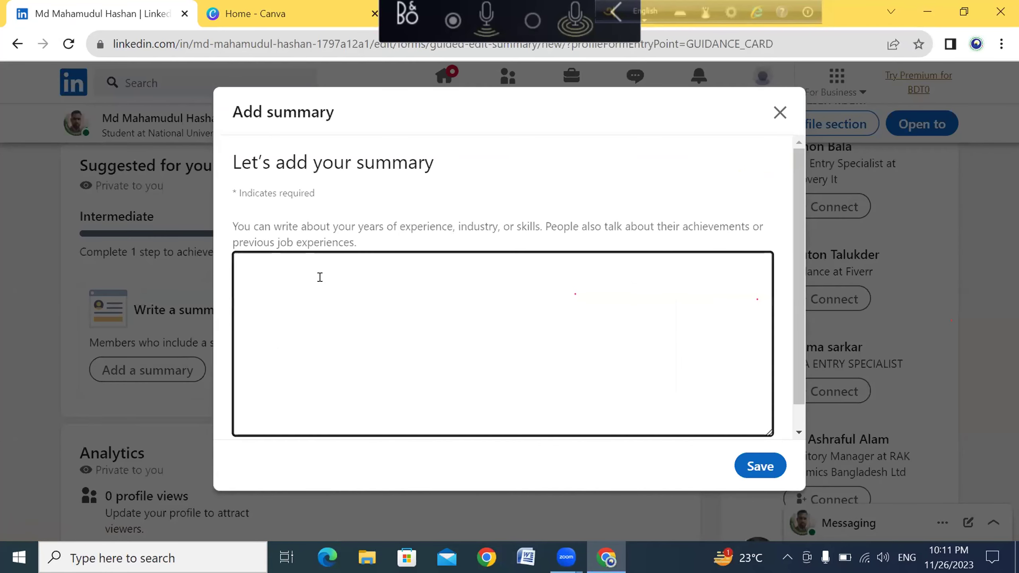
text(I'm a professional Digital)
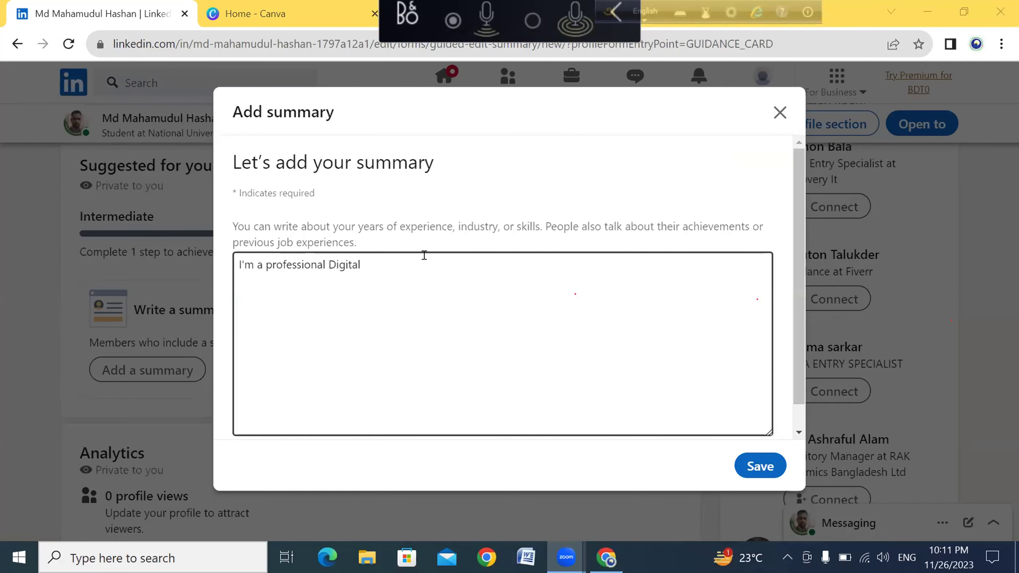
click(390, 264)
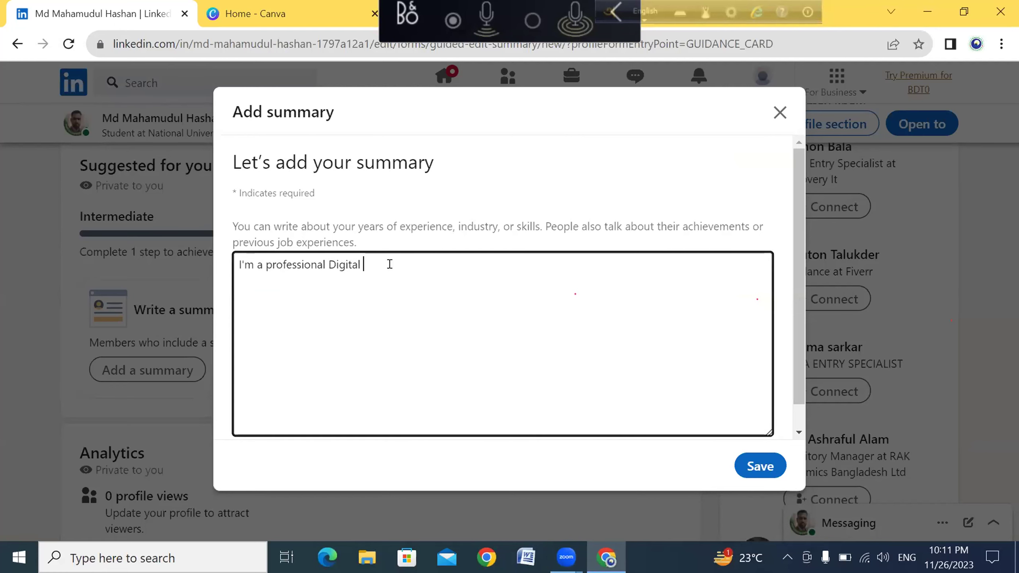
text(Marketer)
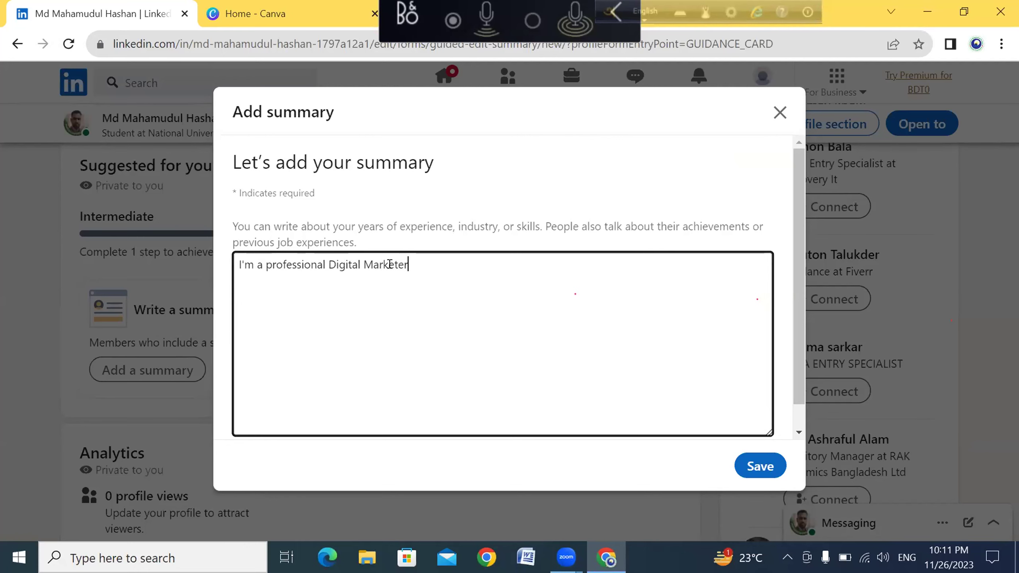
text(.)
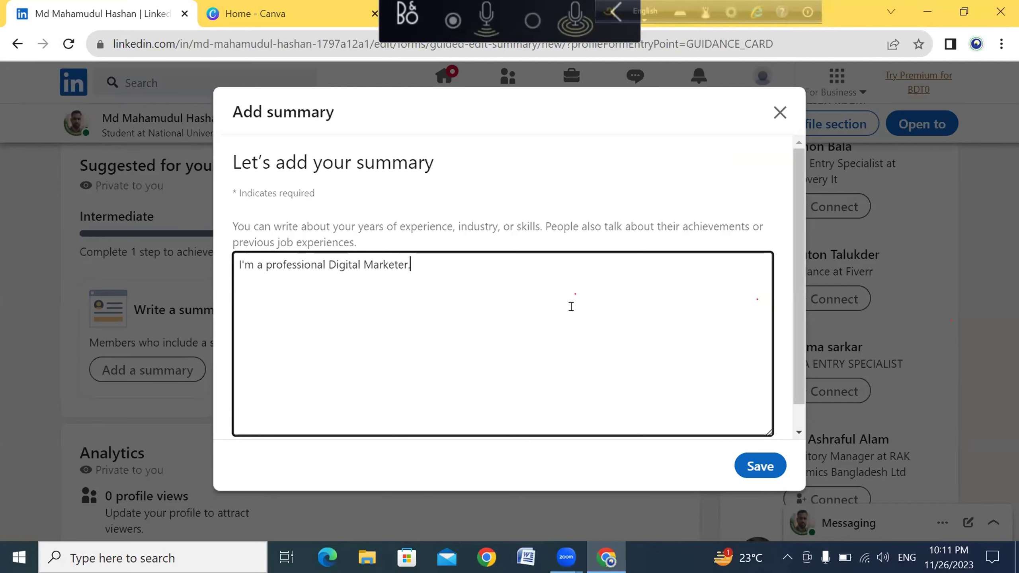
scroll(566, 306, down, 1)
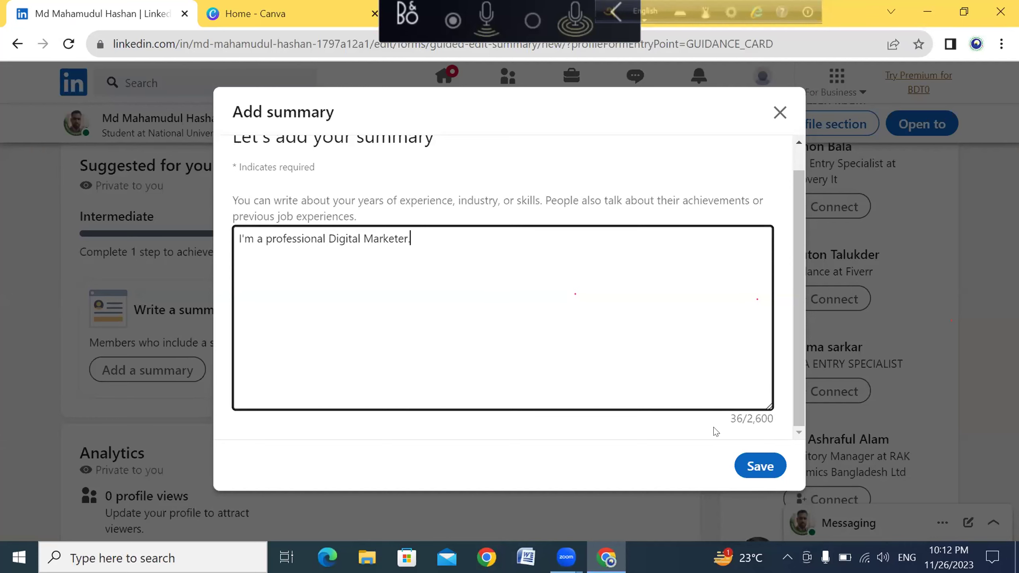
click(760, 466)
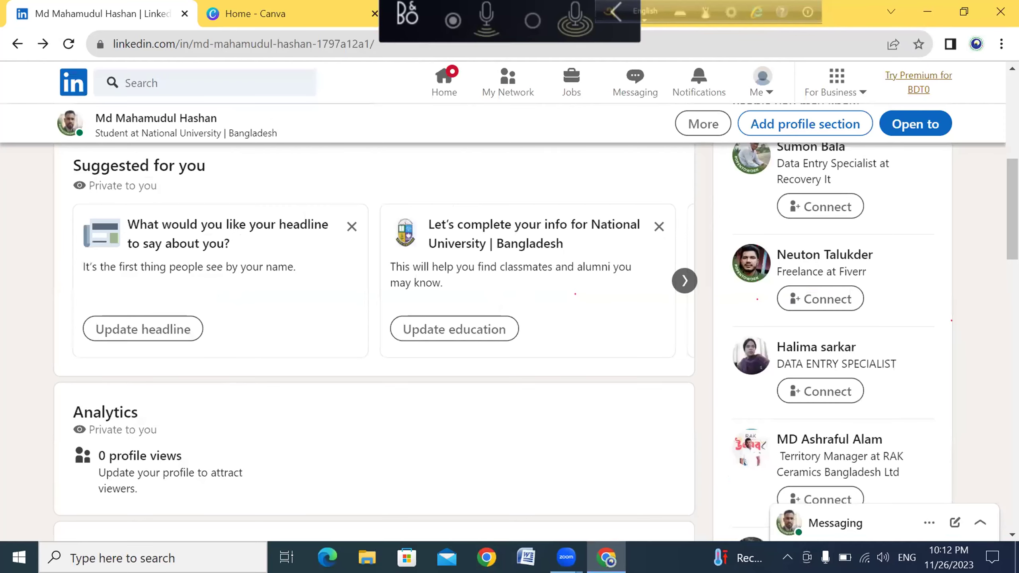
scroll(363, 269, up, 5)
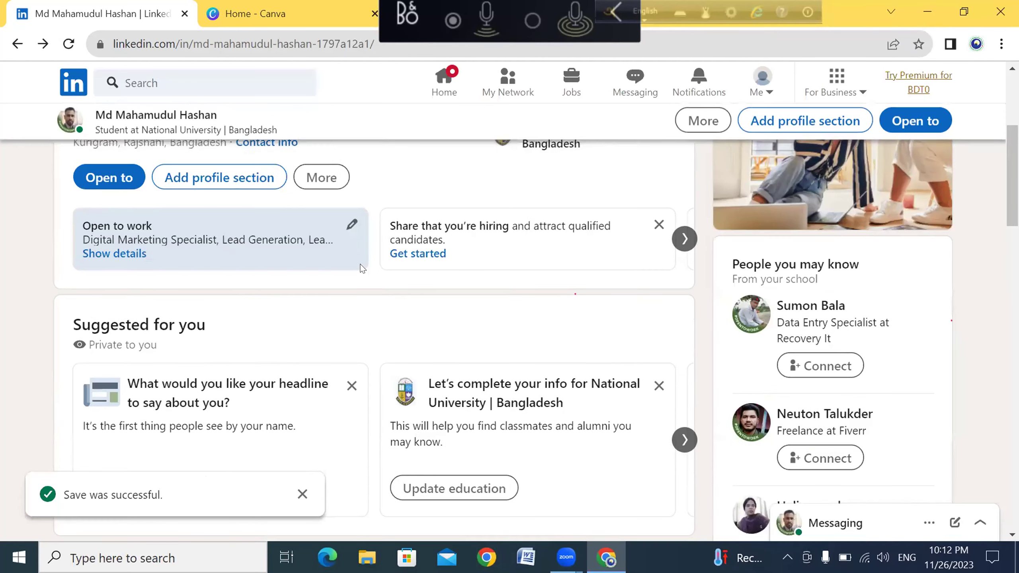
scroll(464, 387, down, 8)
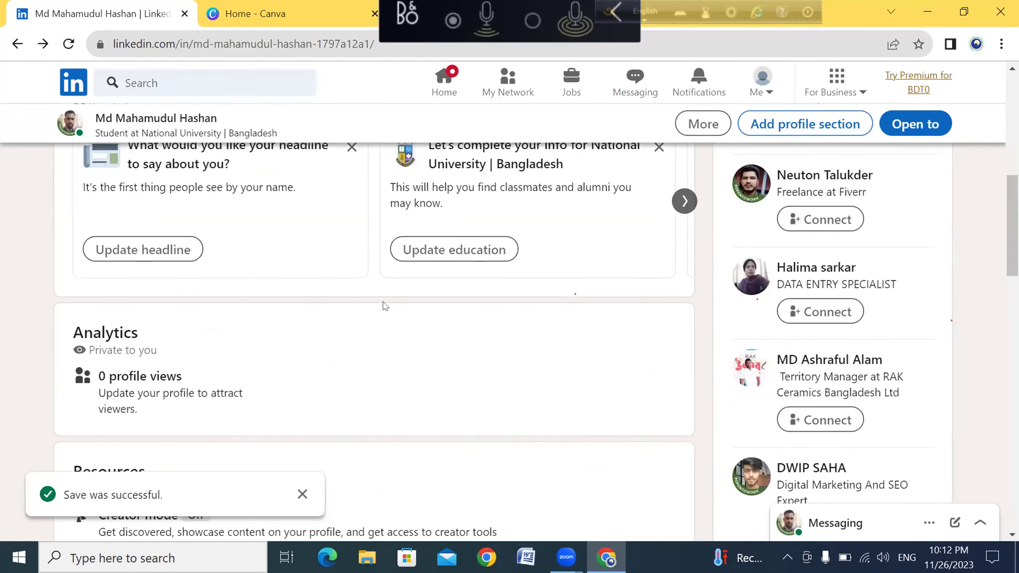
scroll(411, 305, down, 4)
scroll(428, 305, down, 8)
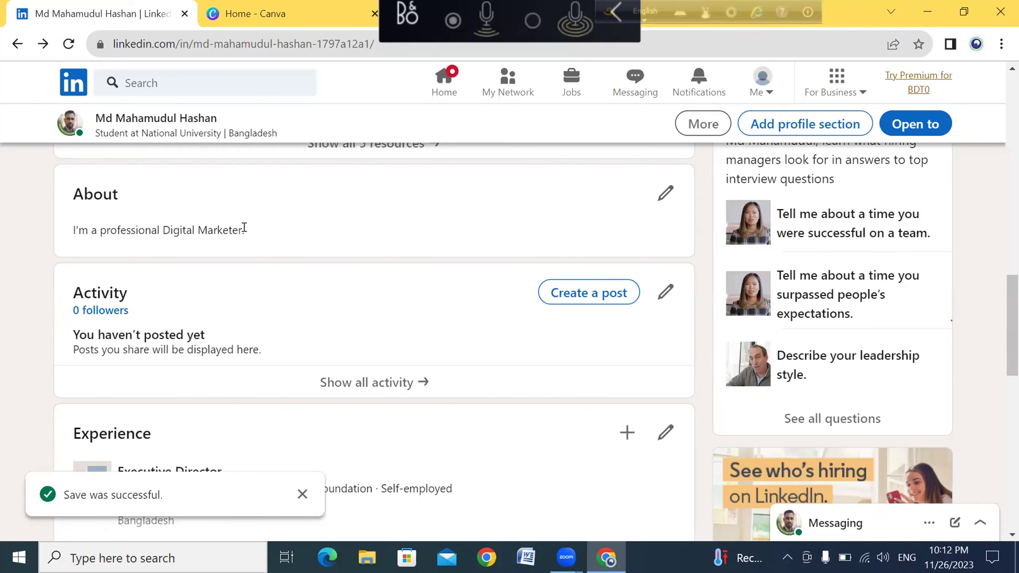
scroll(337, 227, down, 4)
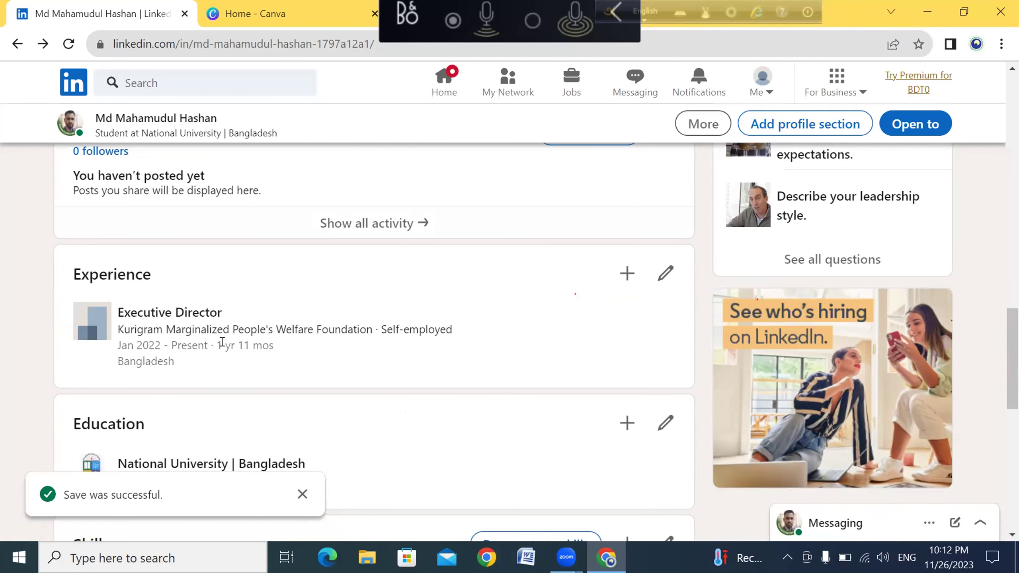
scroll(139, 401, down, 4)
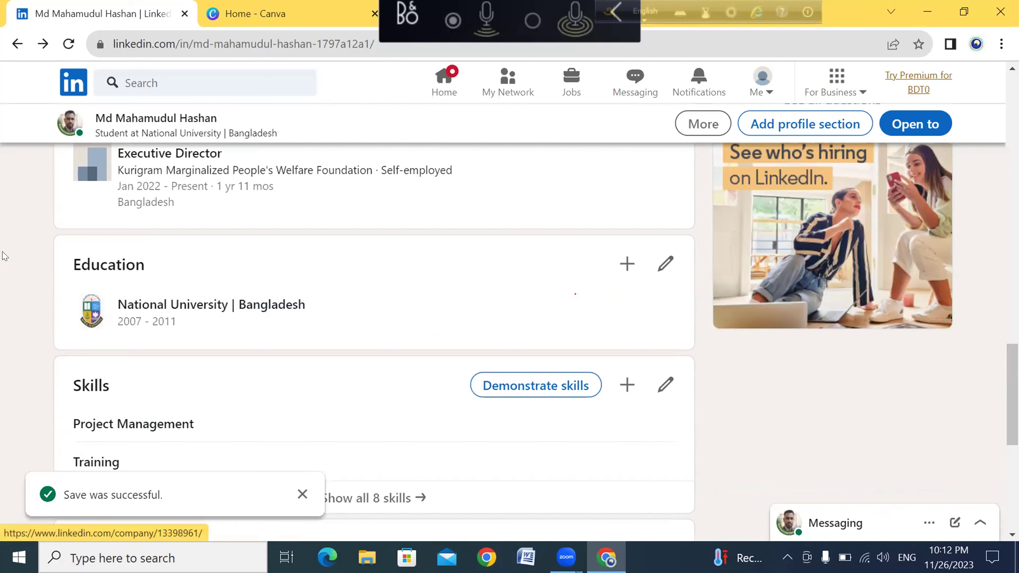
scroll(200, 338, down, 2)
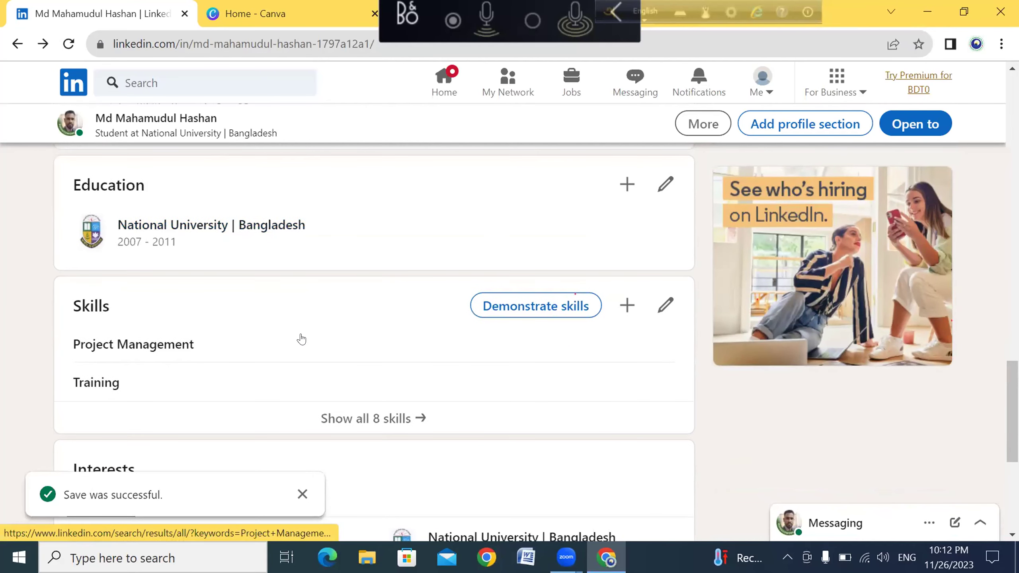
scroll(302, 339, down, 2)
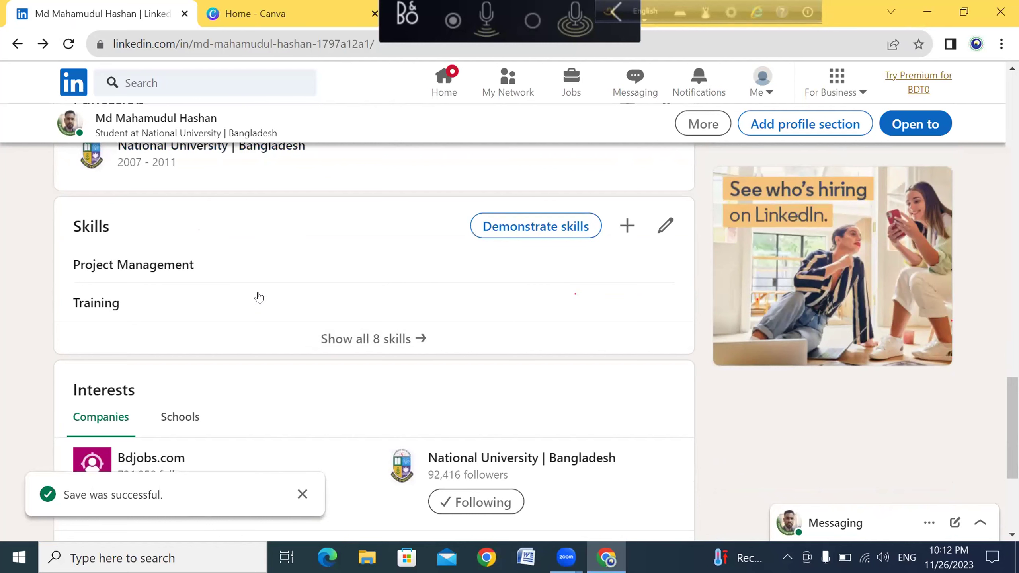
scroll(312, 252, up, 2)
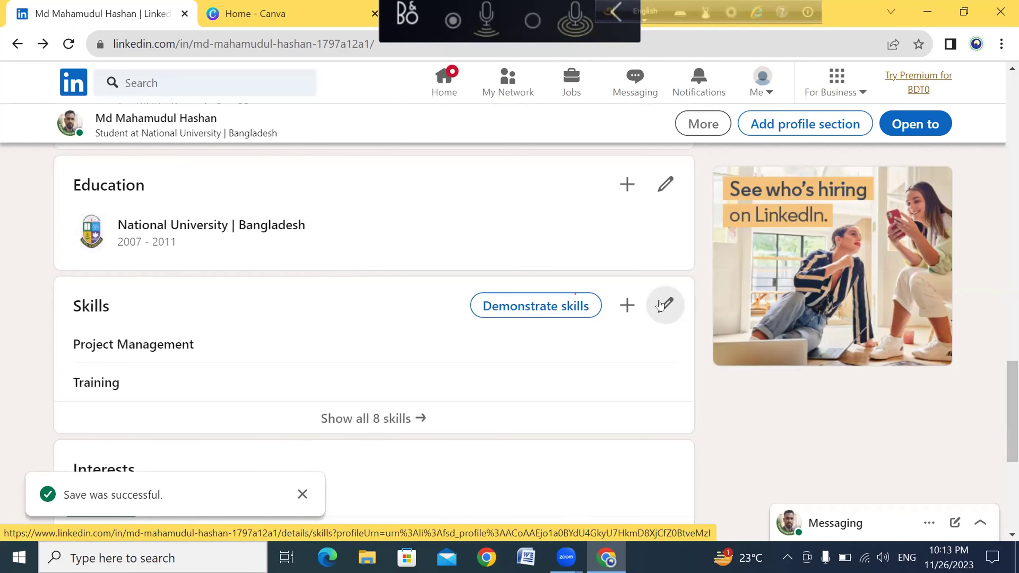
- Search 'Ms' and save Microsoft Office as a profile skill, dismissing the confirmation
click(625, 304)
click(264, 205)
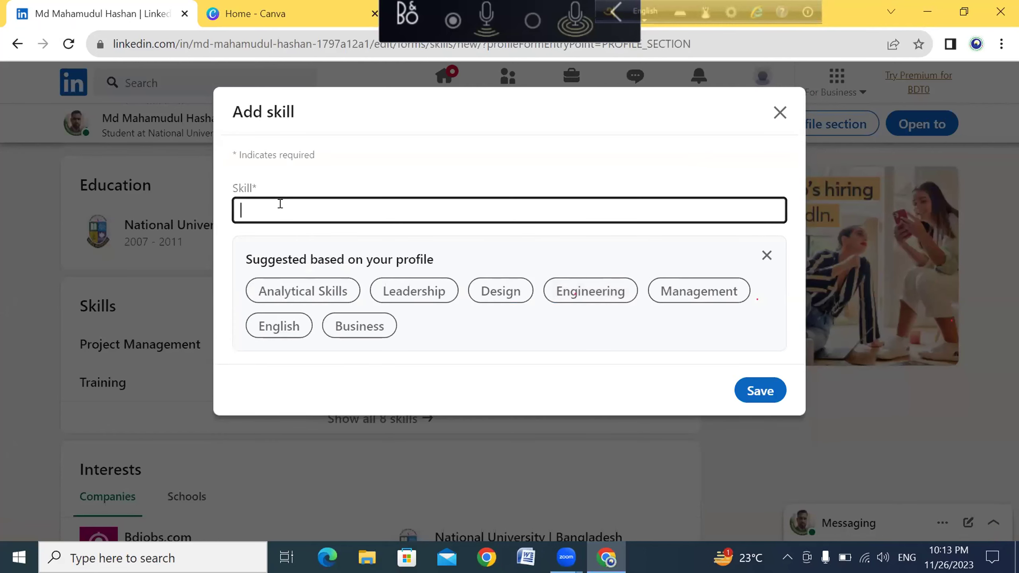
text(Ms)
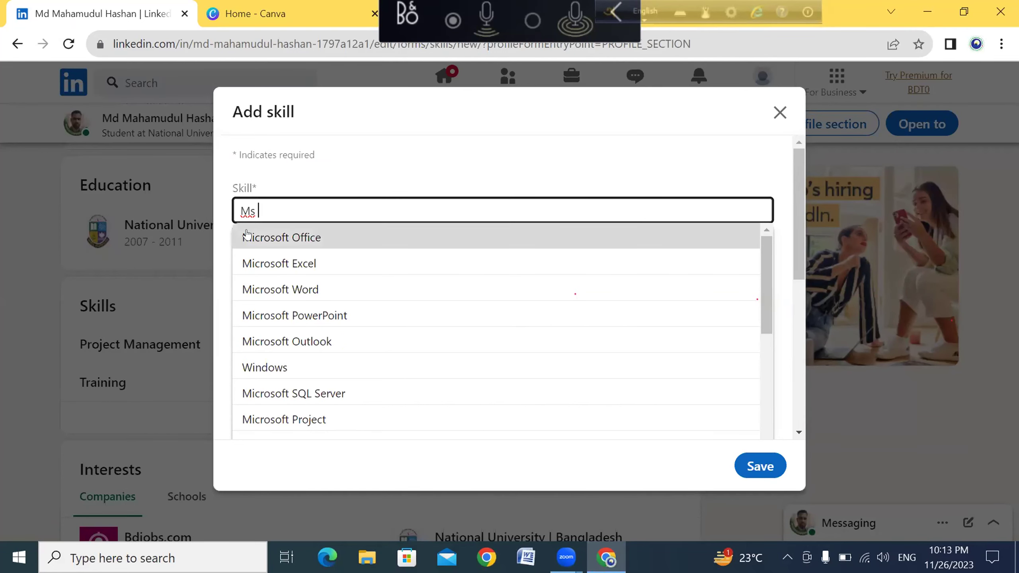
click(318, 234)
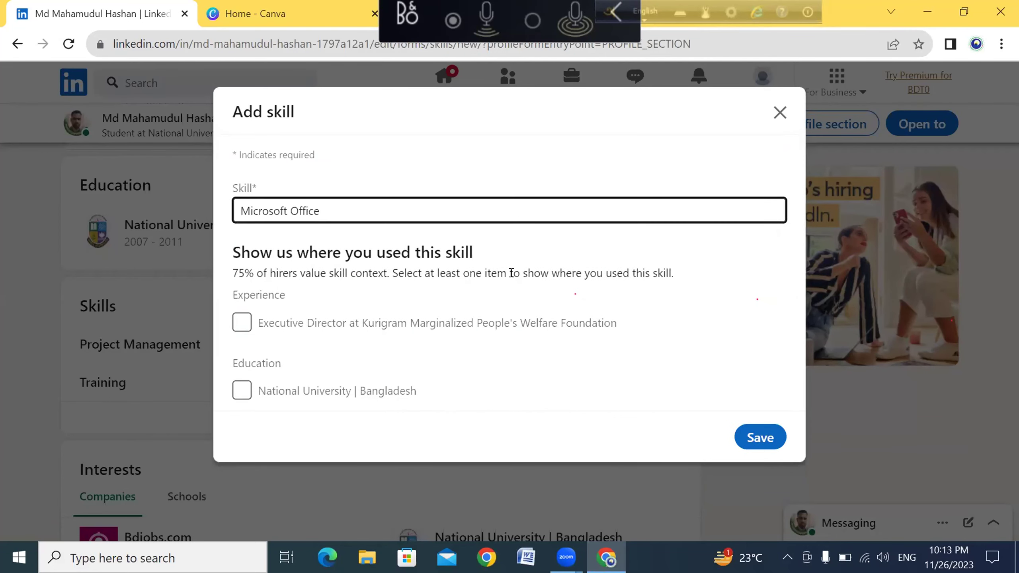
click(755, 437)
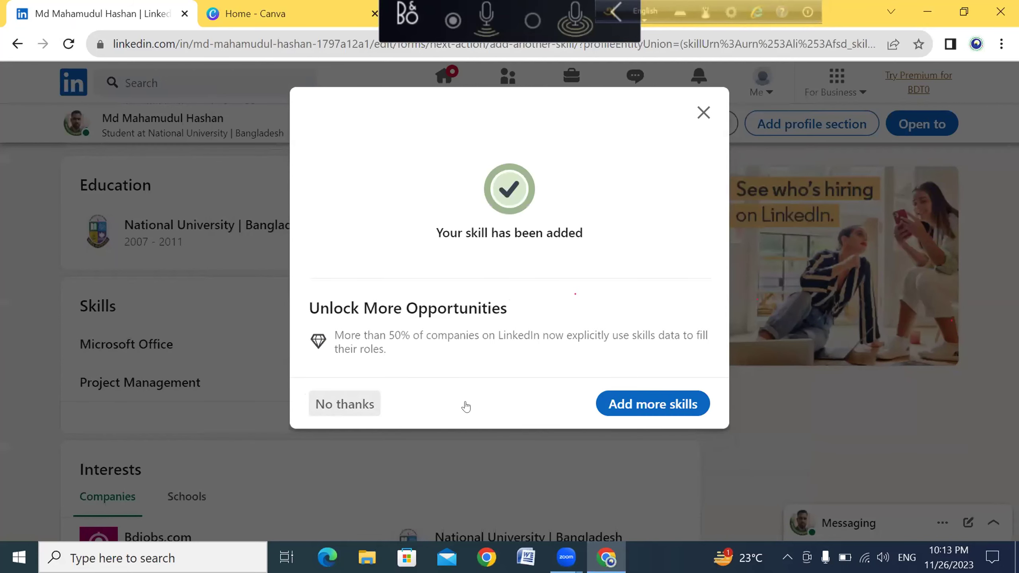
key(Escape)
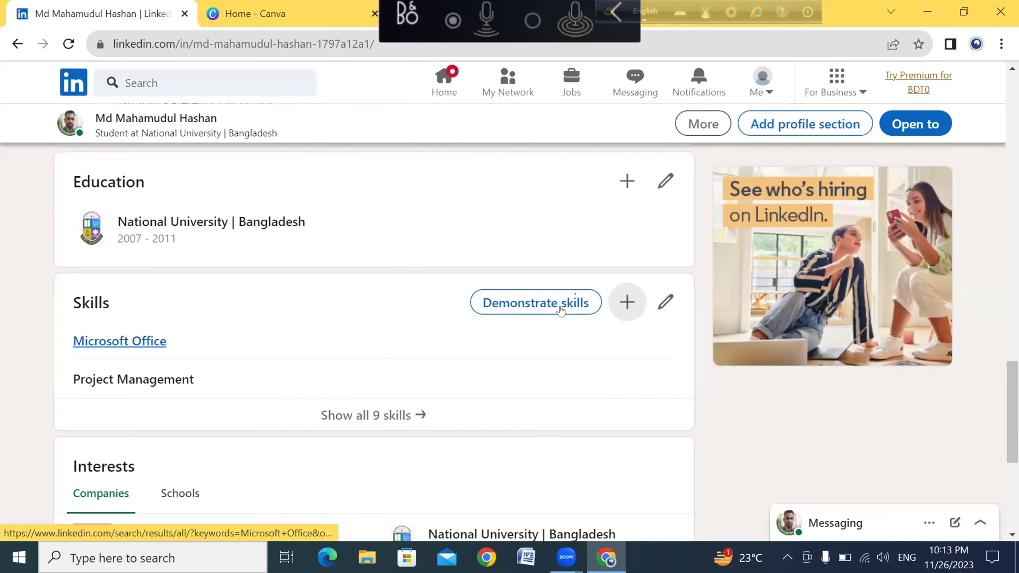
click(627, 302)
- Search 'ms wo' and save Microsoft Word as a profile skill
click(322, 211)
text(m)
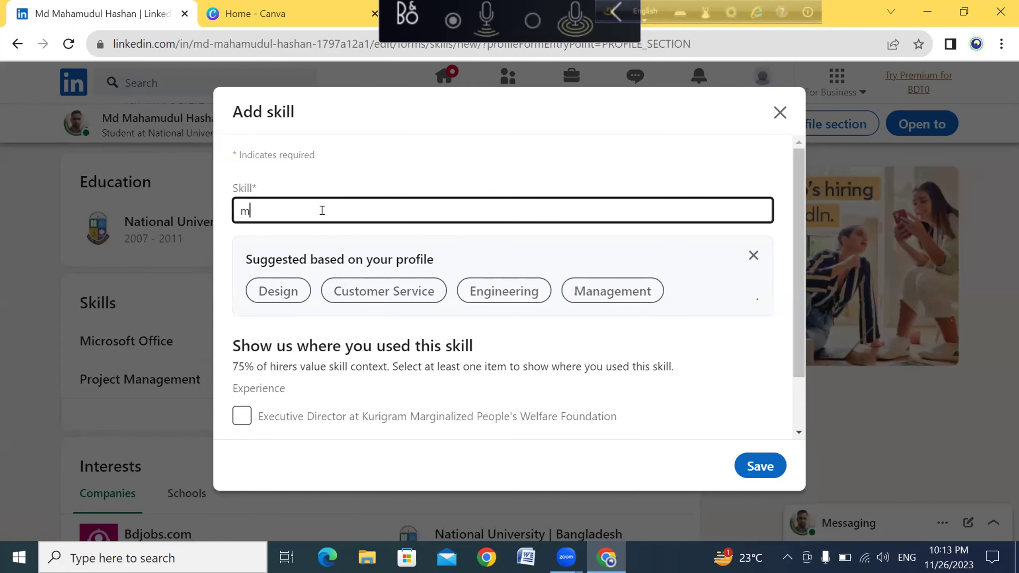
text(s wo)
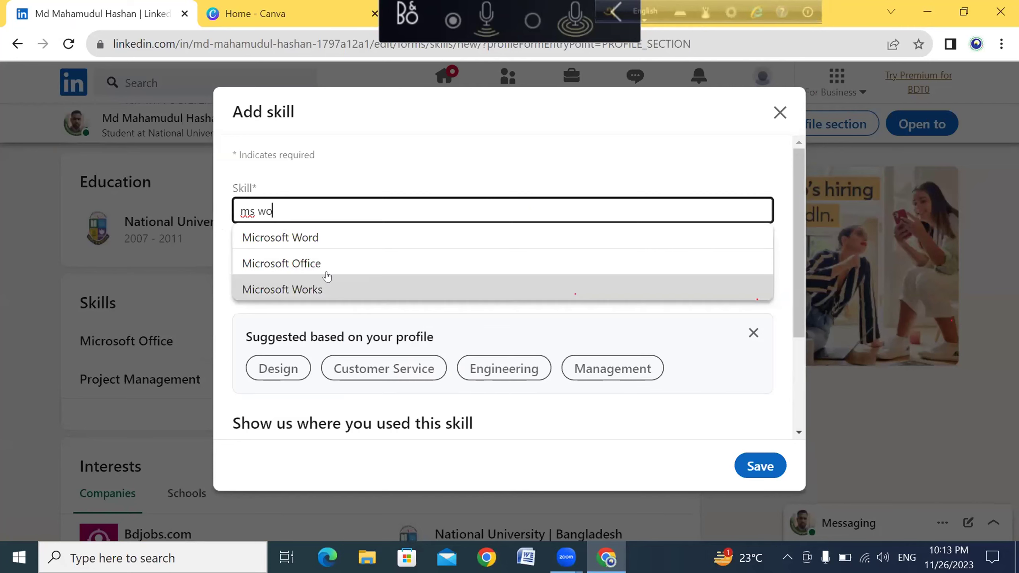
click(321, 237)
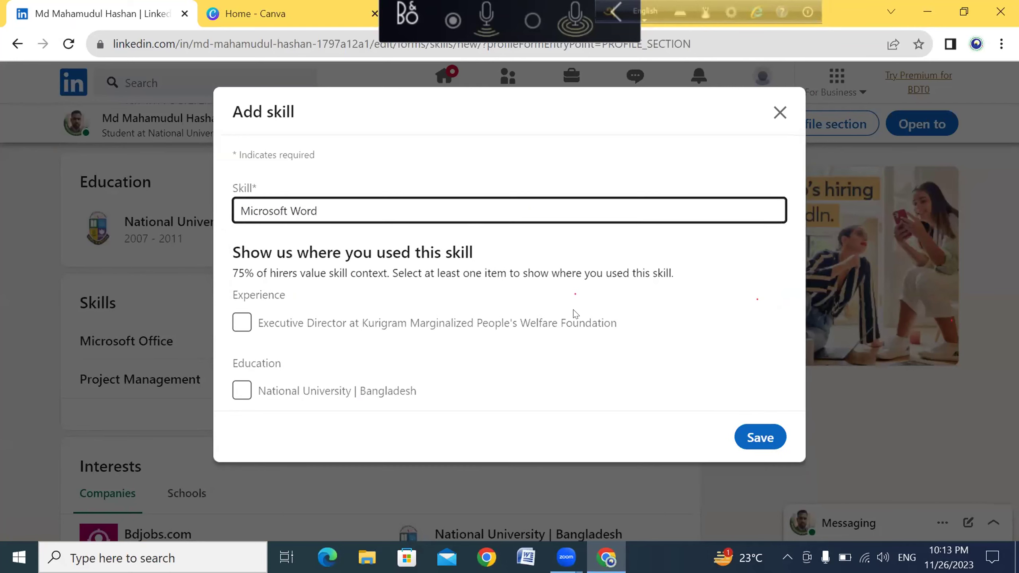
click(753, 431)
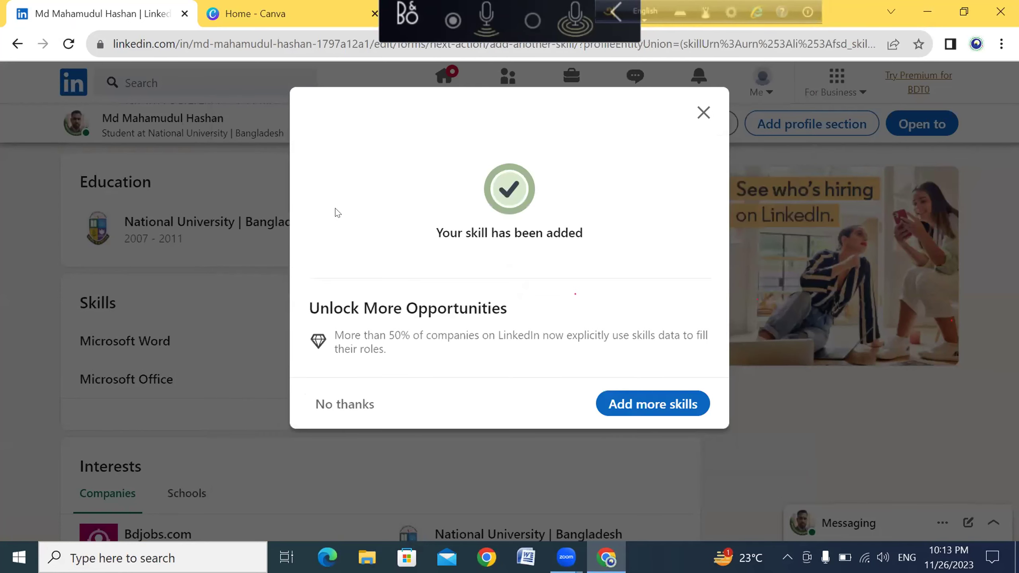
- Save Microsoft PowerPoint as a skill after Excel fails, then decline adding more skills
click(645, 410)
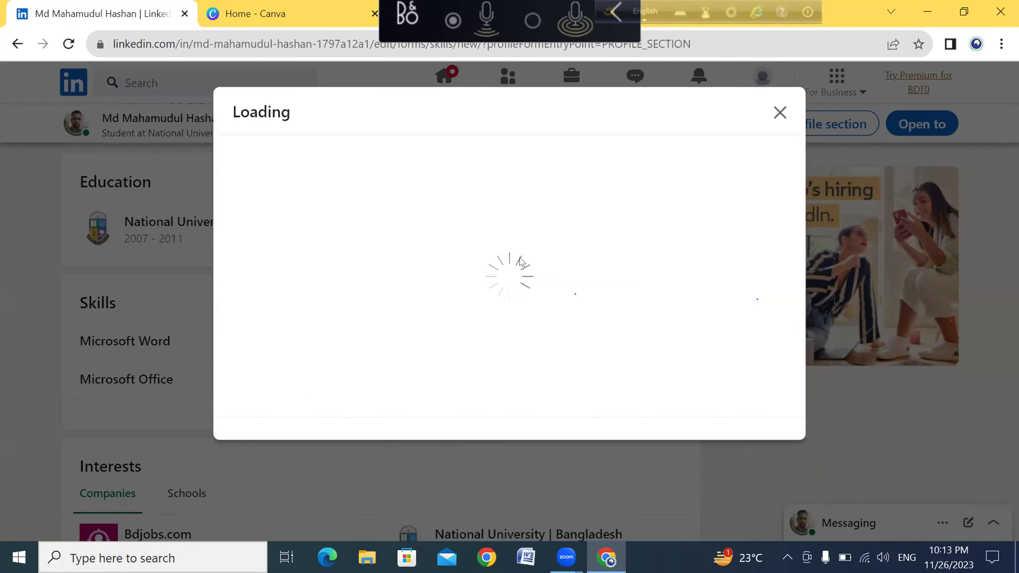
click(328, 209)
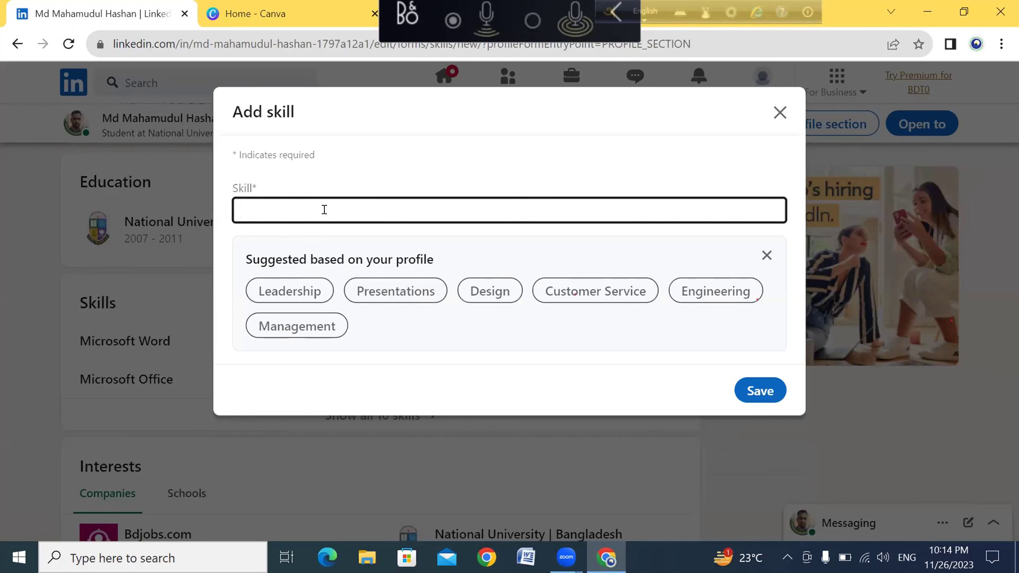
text(ms)
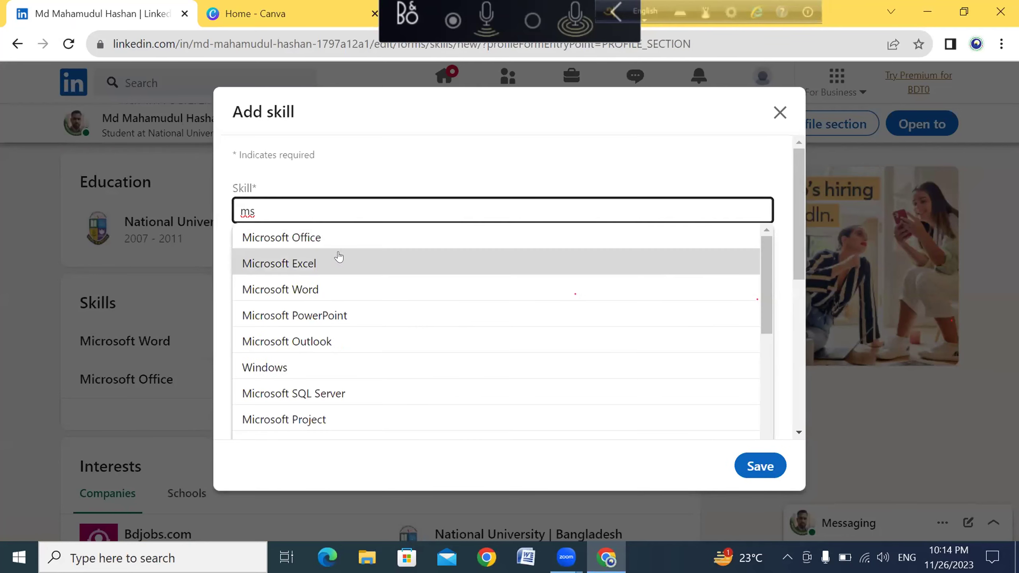
click(326, 263)
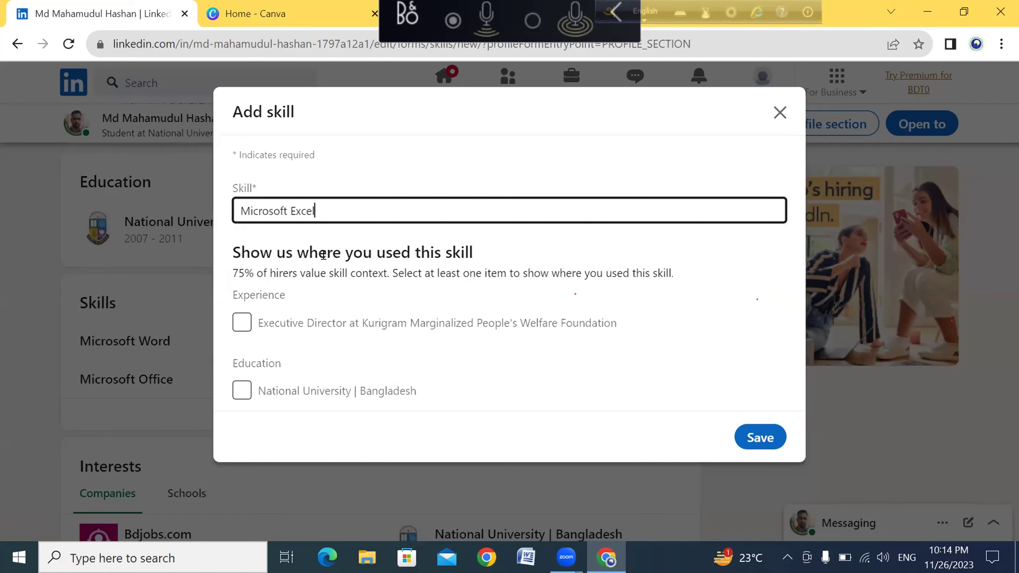
click(758, 437)
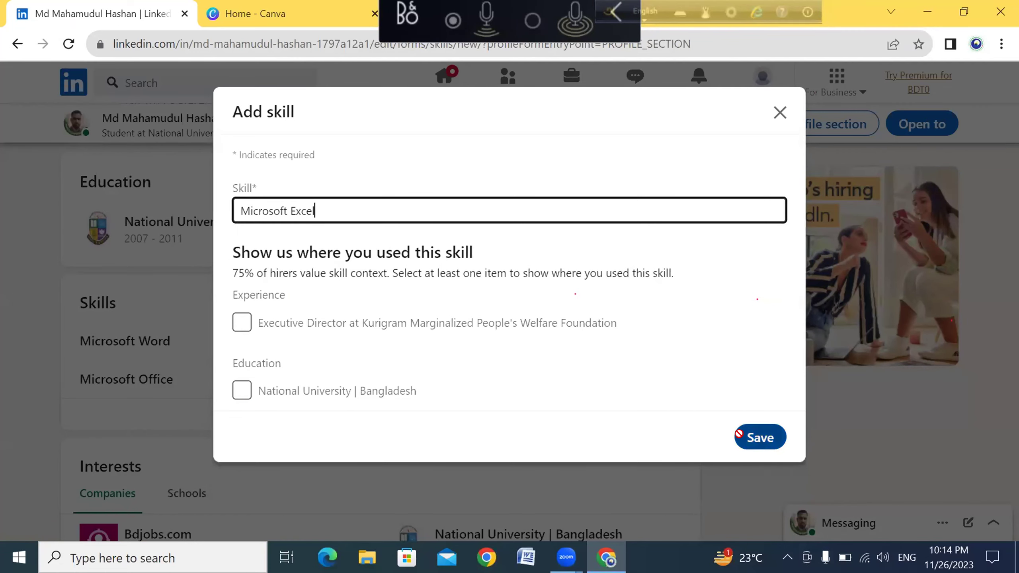
click(371, 210)
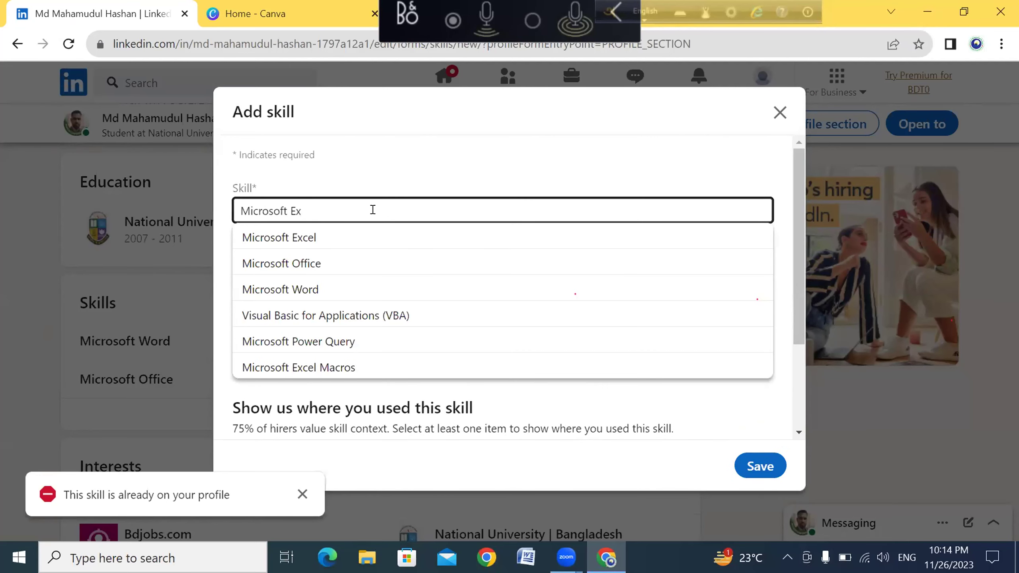
key(BackSpace)
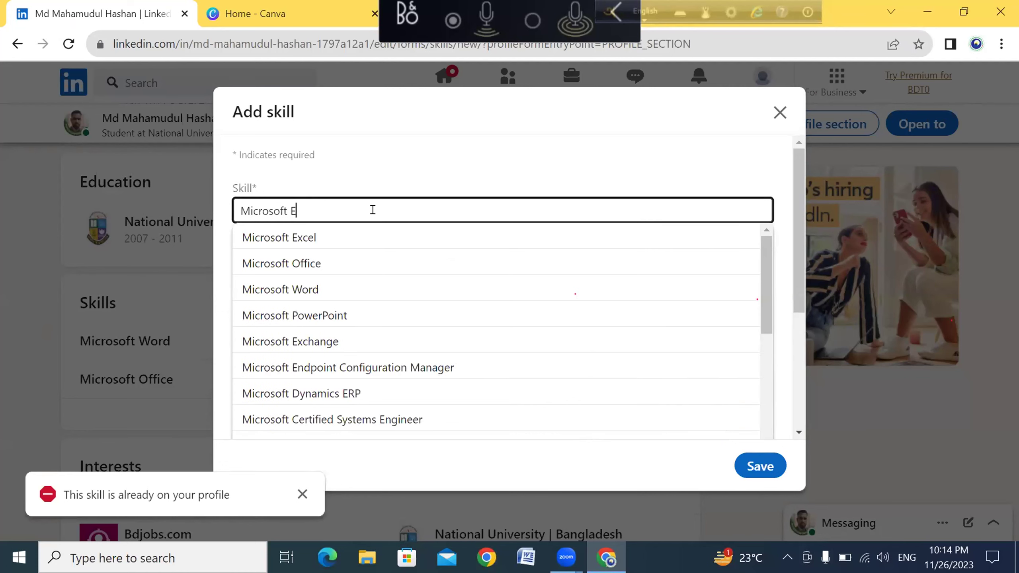
click(348, 317)
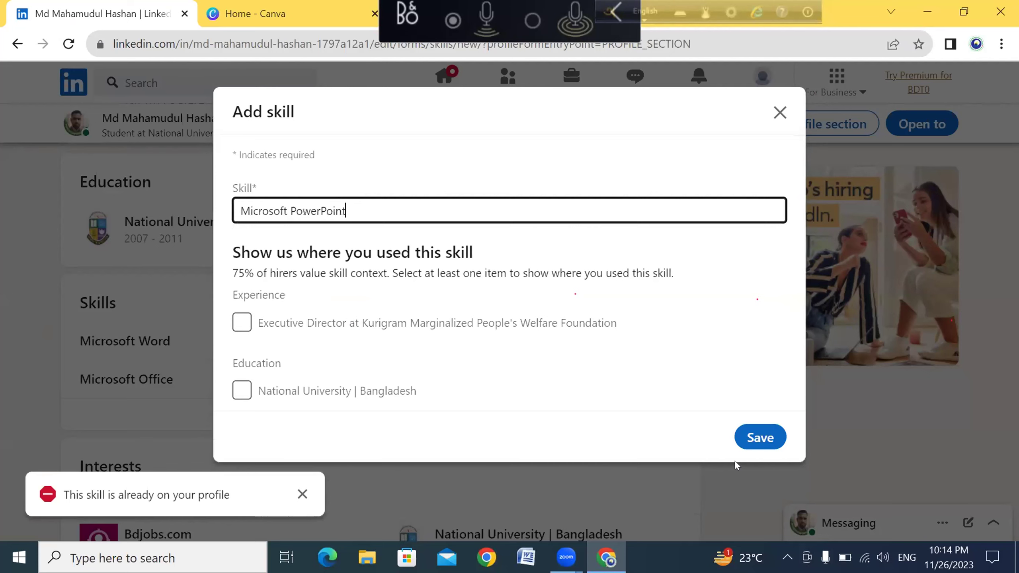
click(760, 438)
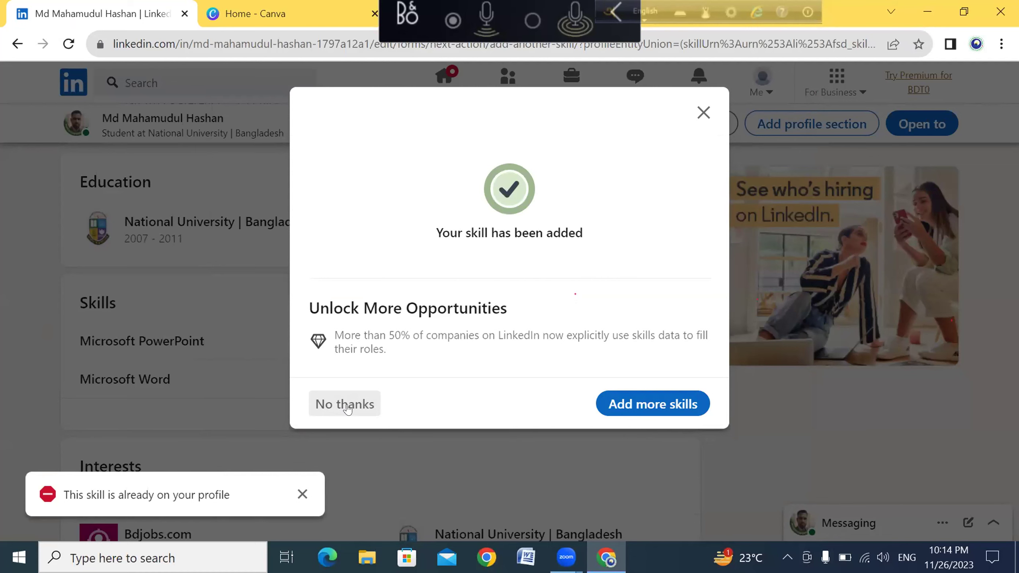
click(345, 404)
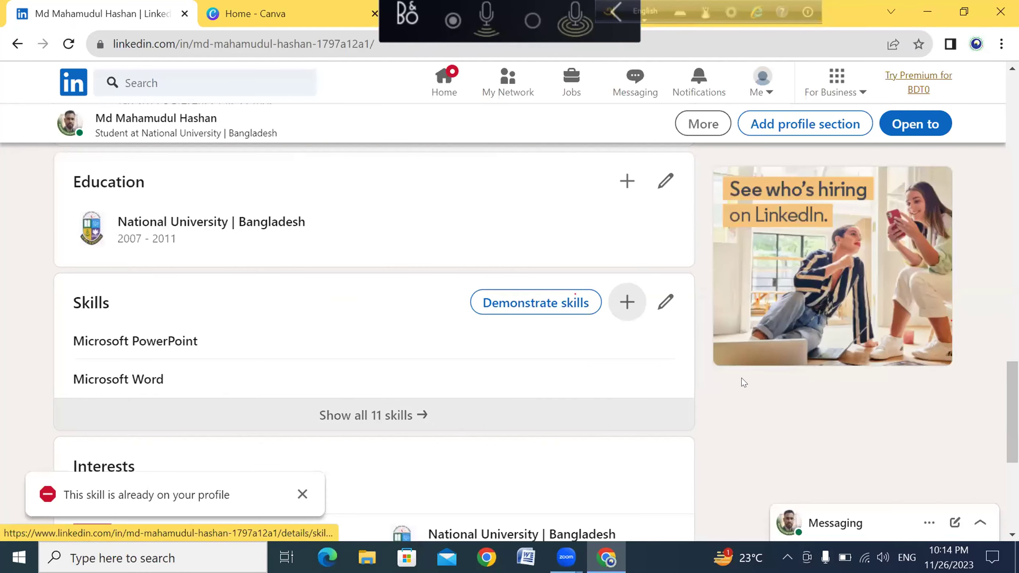
- Dismiss the duplicate-skill warning, then decline Canva's Pro free trial with Maybe Later
click(303, 494)
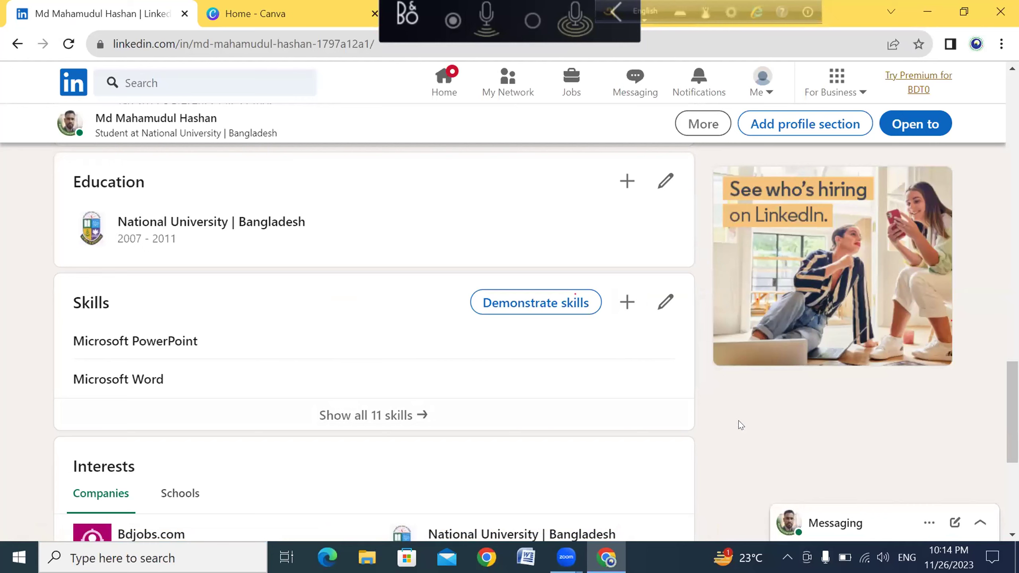
click(281, 9)
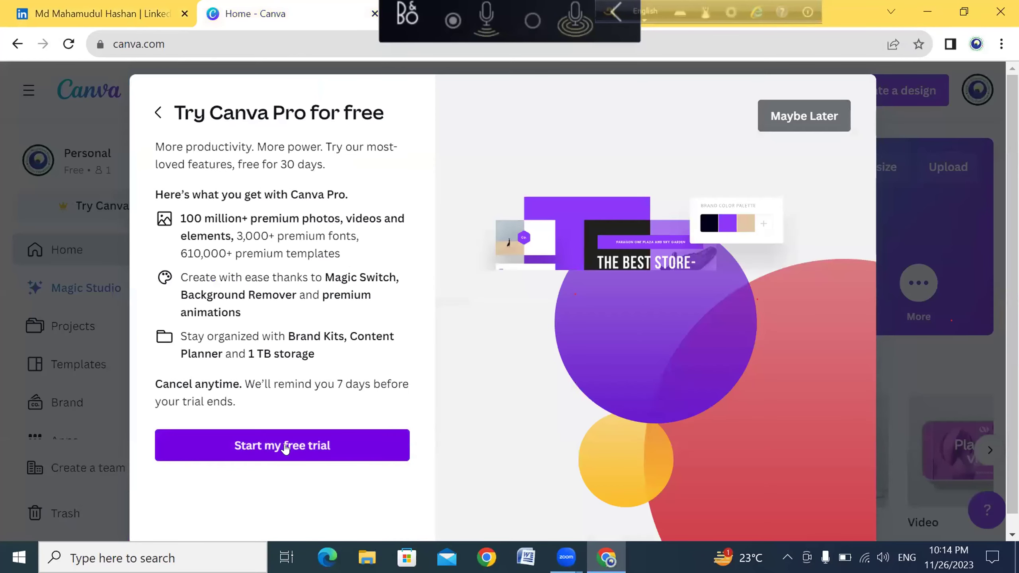
click(269, 446)
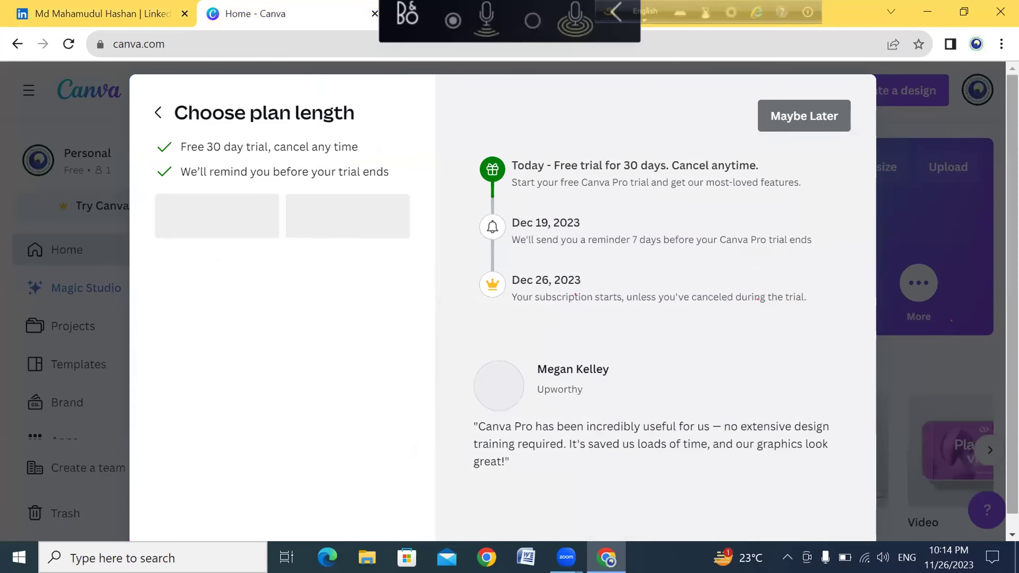
click(812, 117)
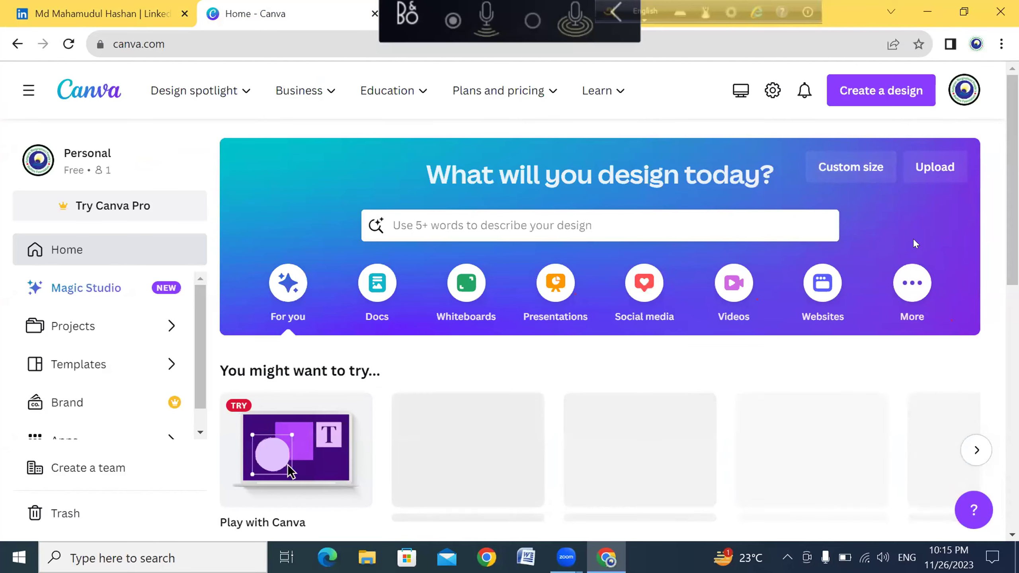
- Refocus the browser and reload the Canva home page
scroll(914, 239, down, 2)
scroll(913, 243, up, 2)
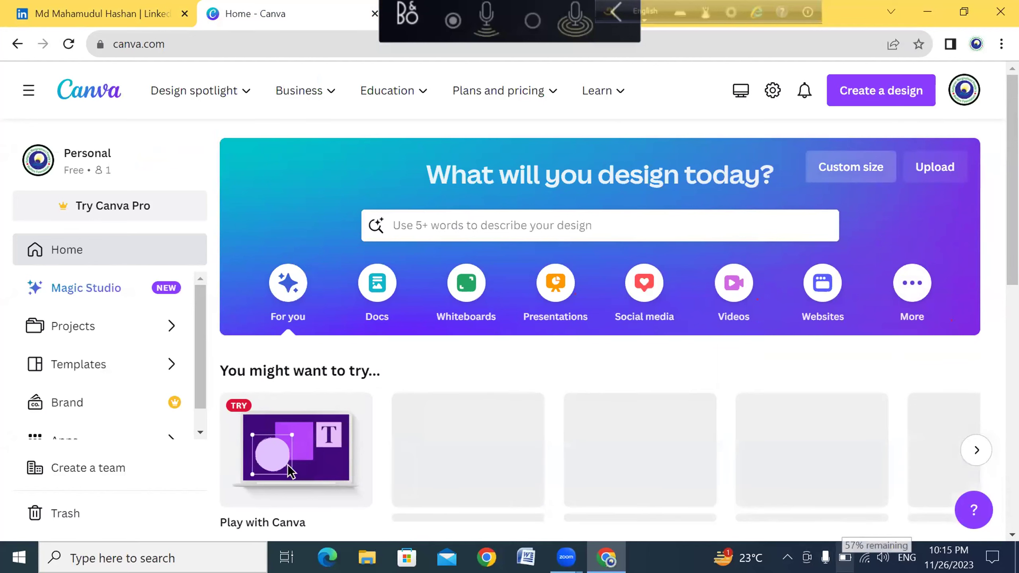
click(843, 557)
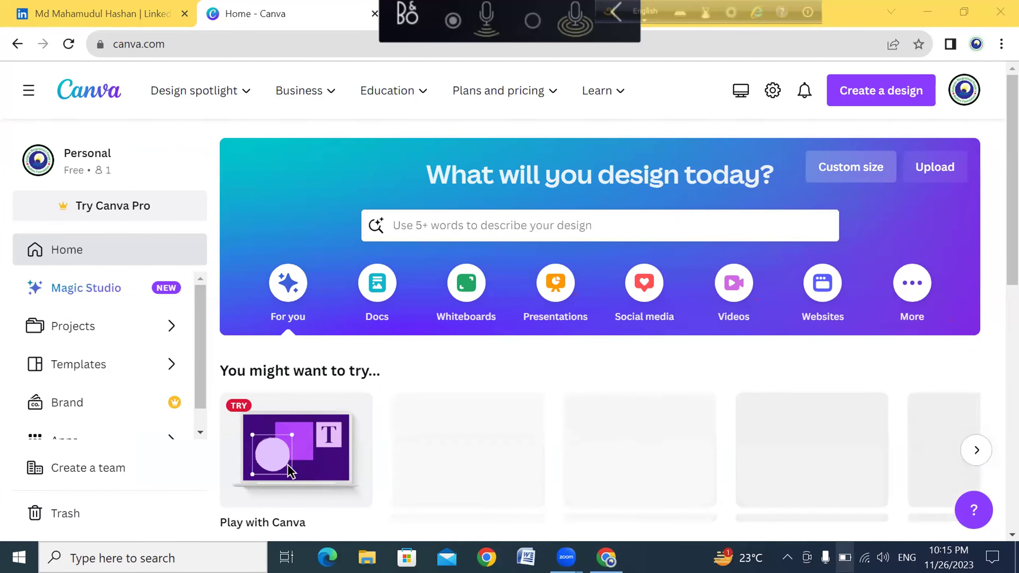
click(857, 170)
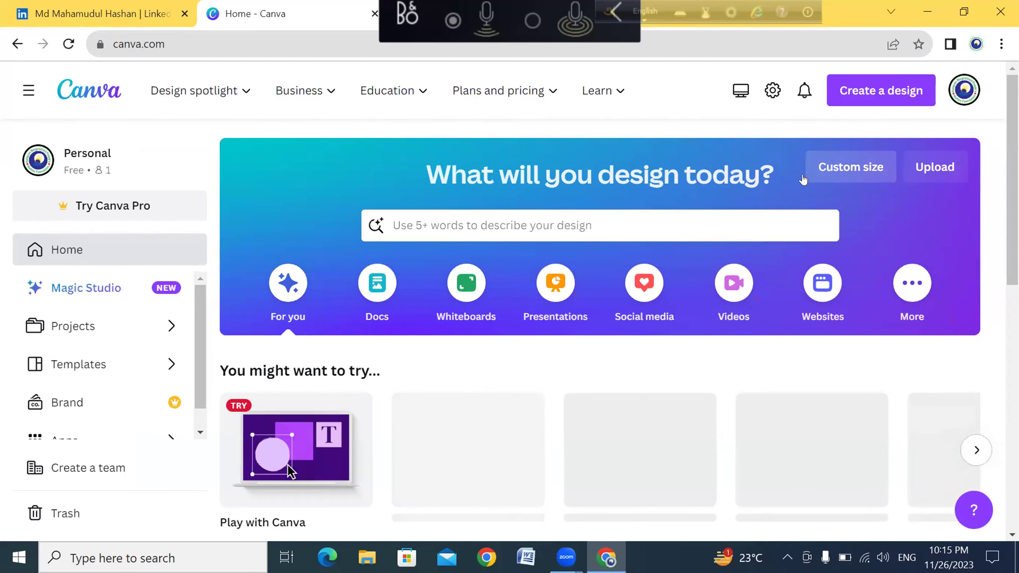
click(69, 43)
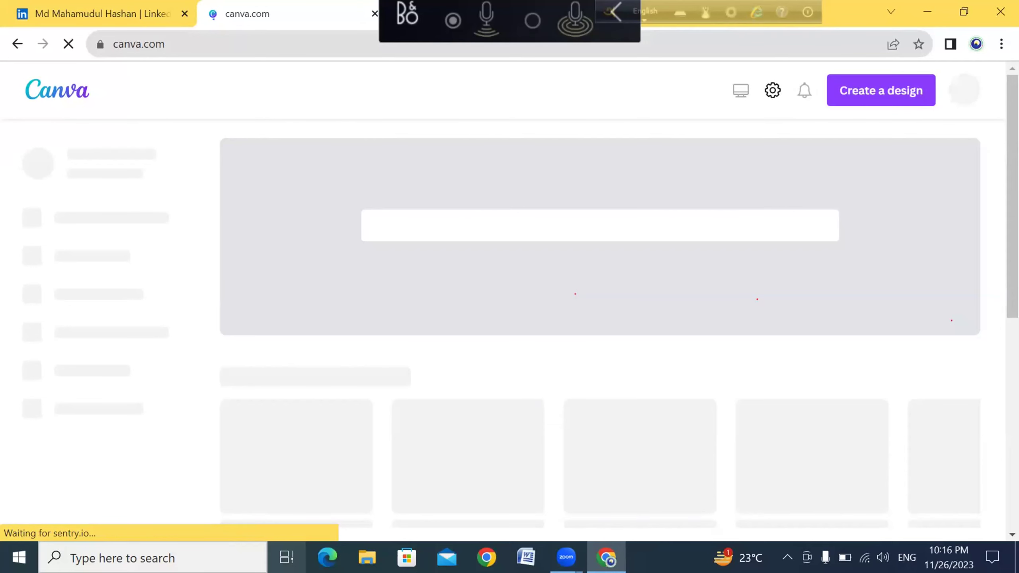
- Return to the LinkedIn profile tab and scroll through the profile
key(ctrl+shift+Tab)
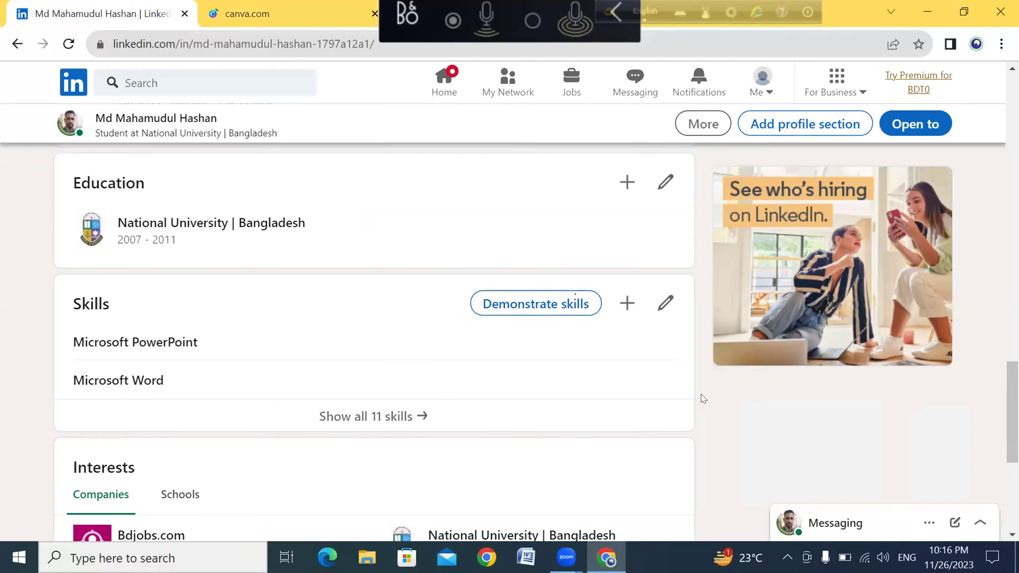
scroll(703, 398, up, 15)
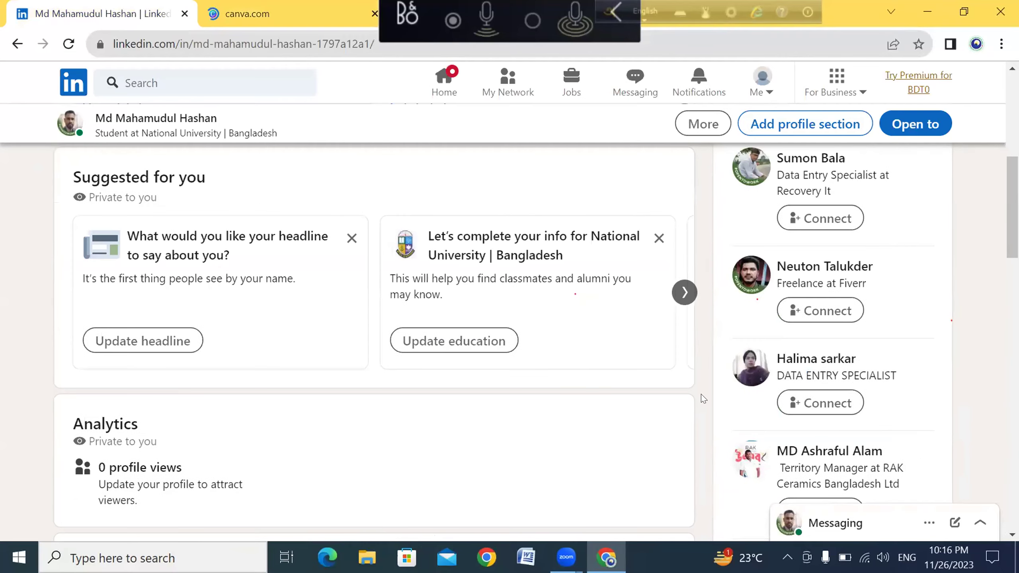
scroll(714, 396, up, 4)
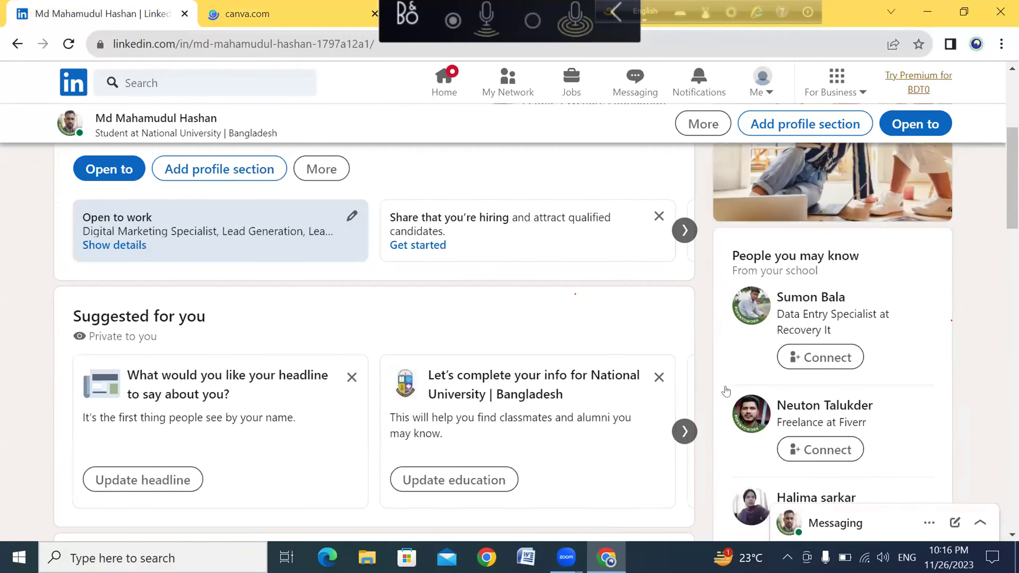
scroll(727, 384, up, 5)
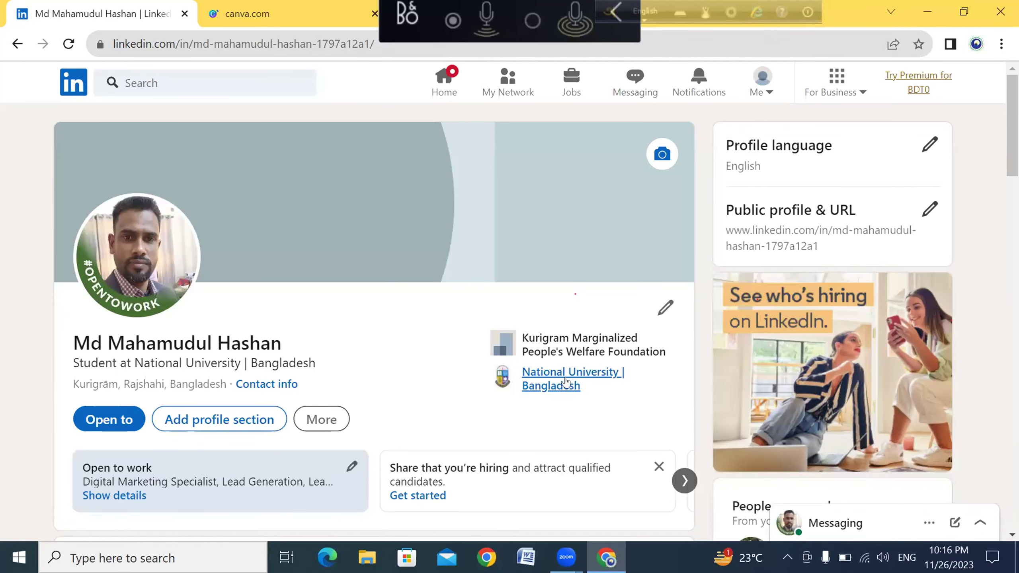
scroll(565, 382, down, 2)
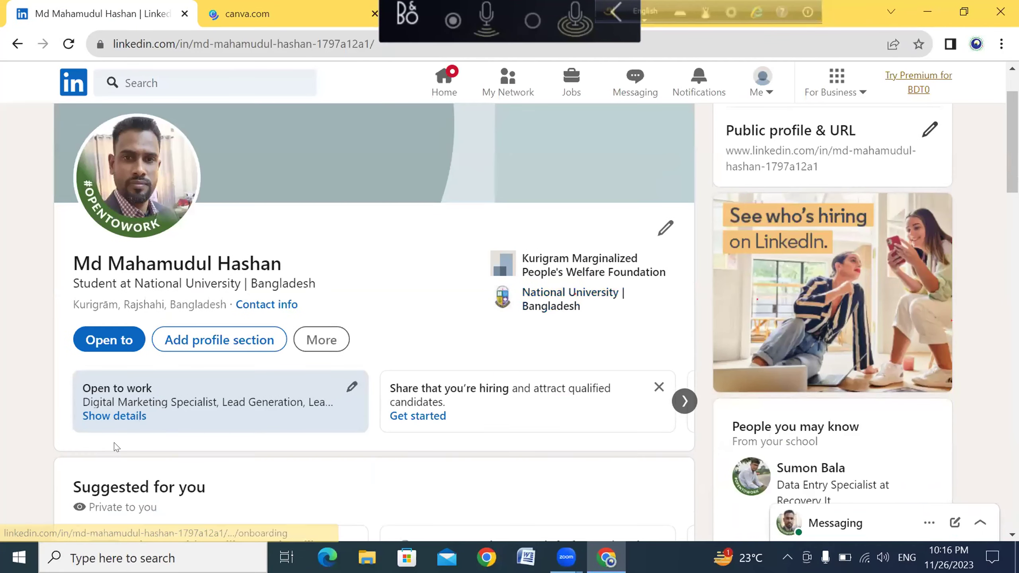
- Review and close the open-to-work job preferences, then advance the suggestion cards twice
click(106, 414)
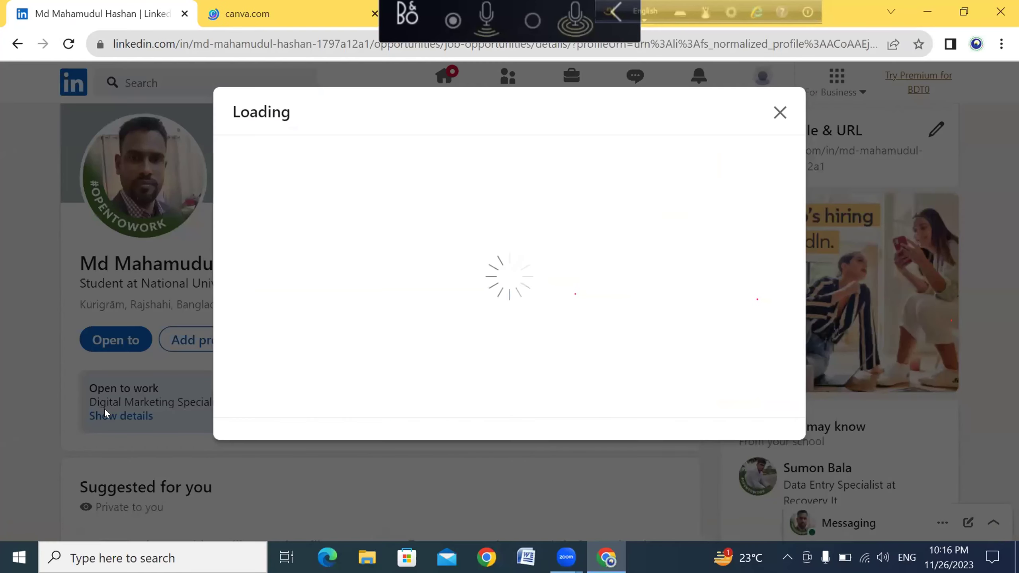
scroll(504, 226, down, 2)
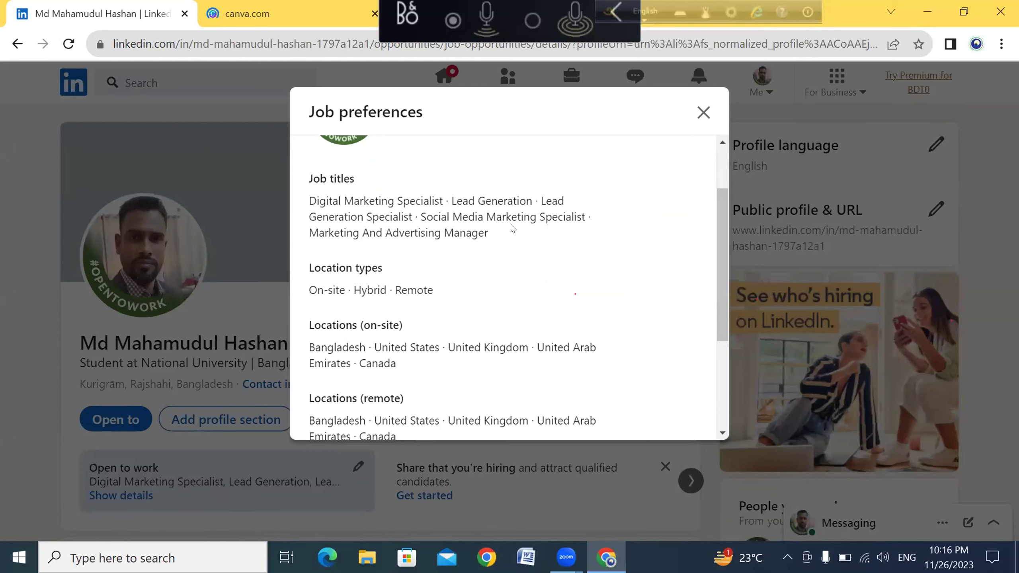
scroll(522, 231, down, 4)
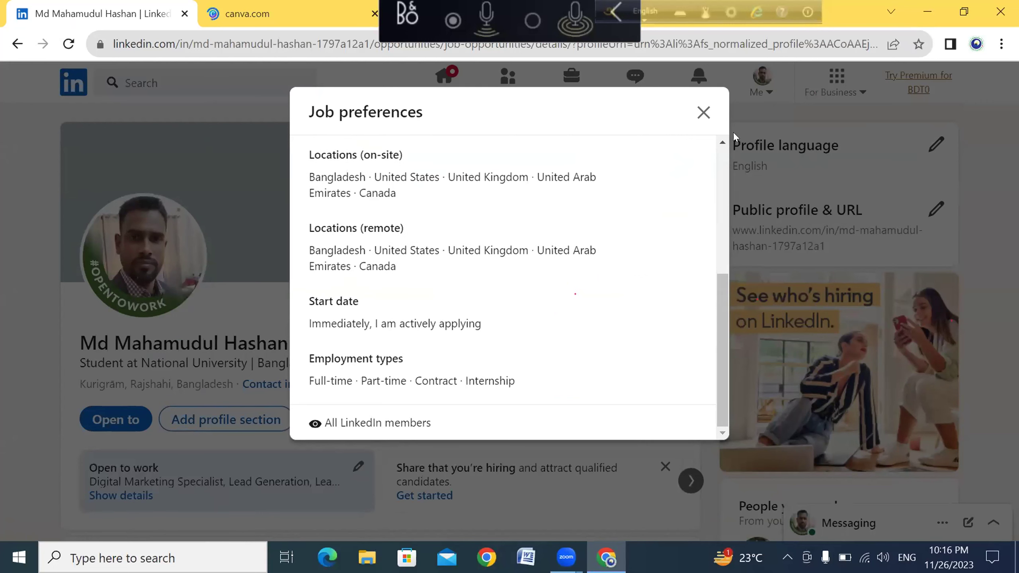
click(702, 114)
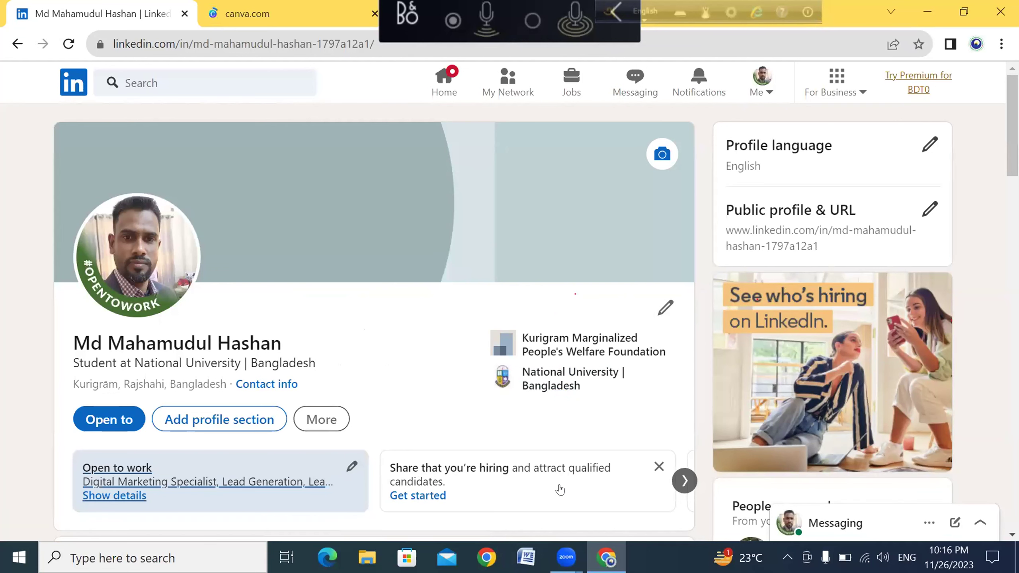
click(683, 481)
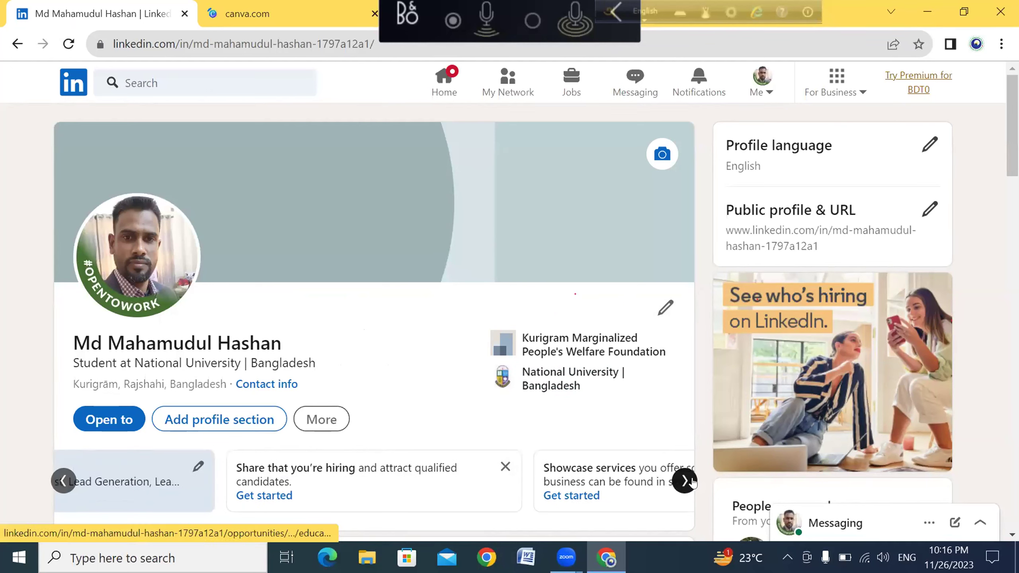
click(685, 482)
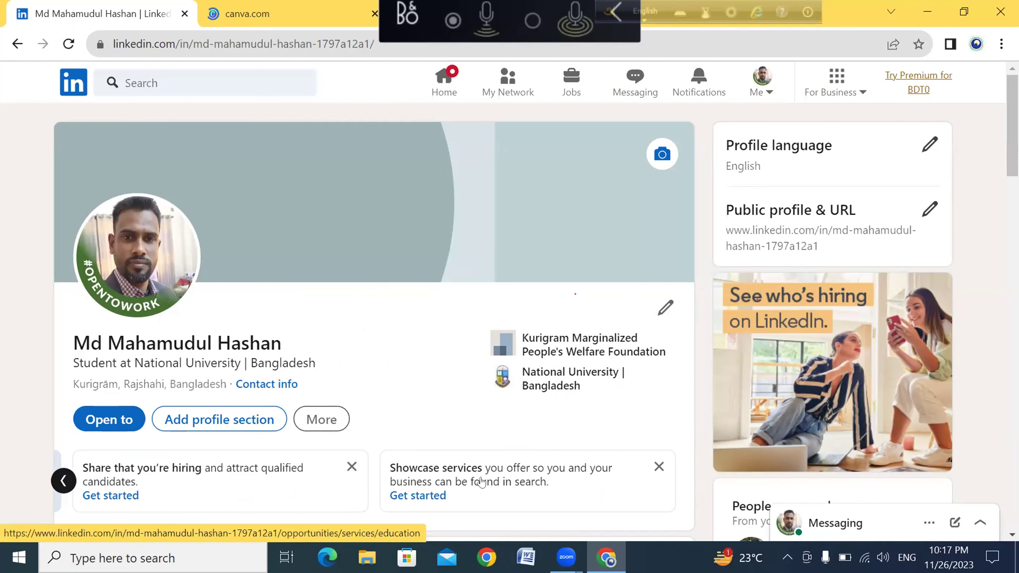
- Delete the company text after 'Executive Director' in the headline
scroll(481, 482, down, 5)
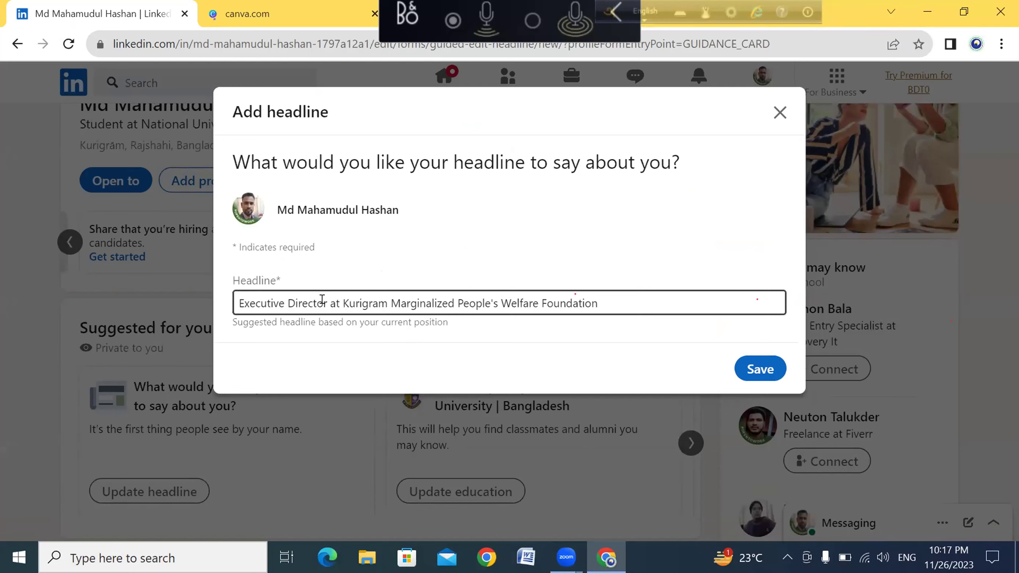
drag(323, 299, 613, 300)
click(613, 299)
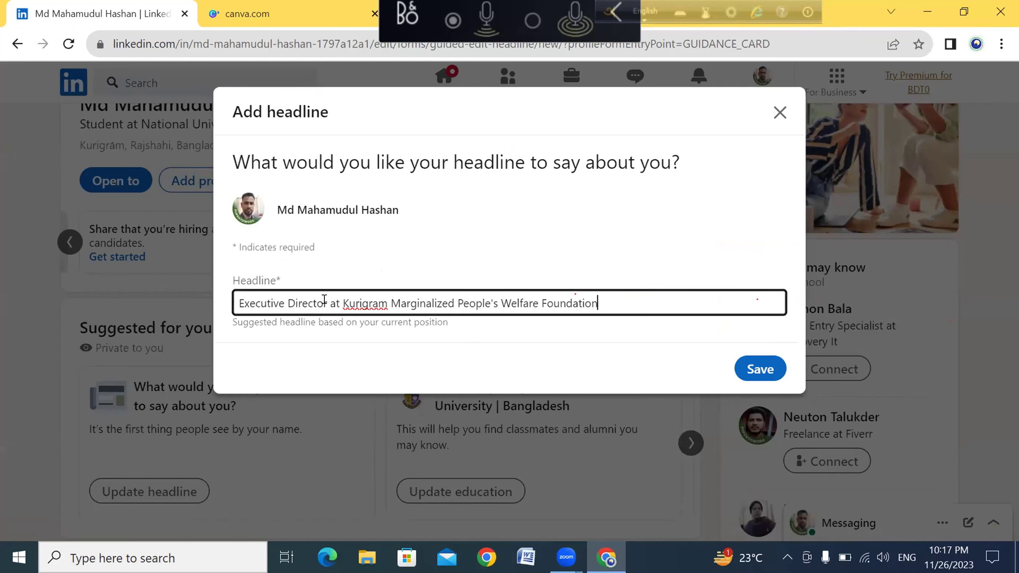
drag(327, 301, 410, 300)
drag(629, 299, 697, 299)
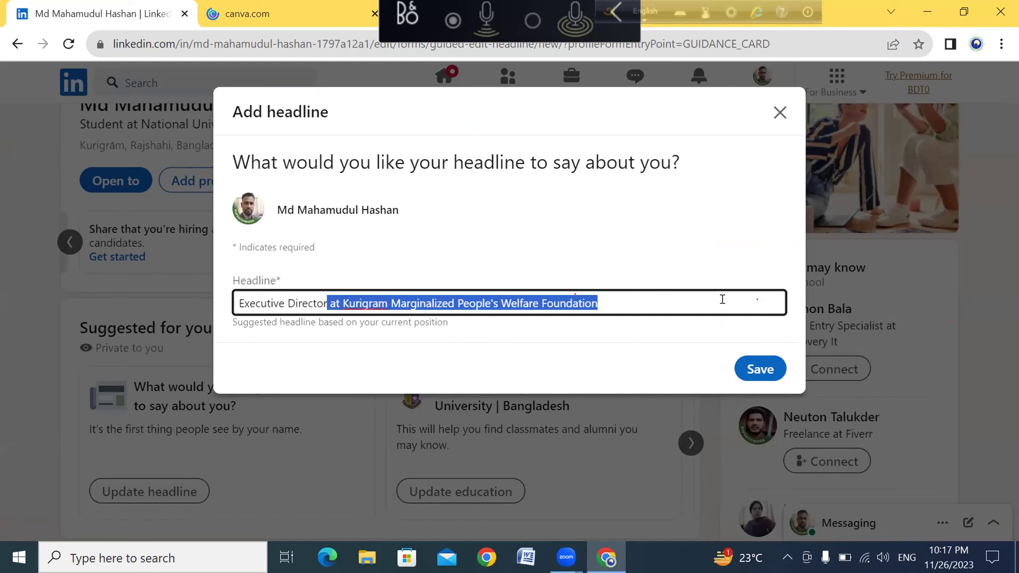
key(BackSpace)
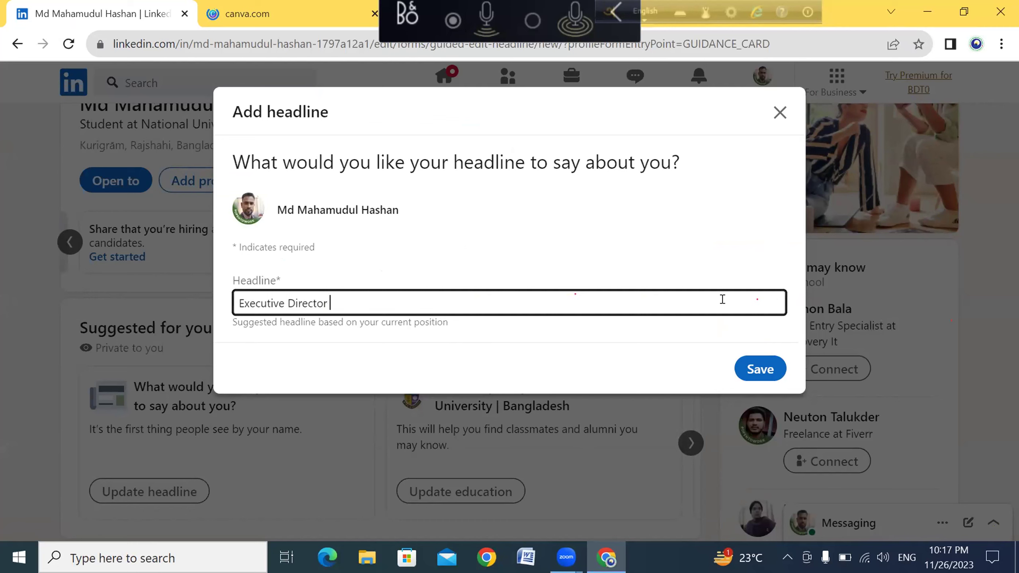
- Append '| Digital Marketing' to the headline, correcting the misspelled 'Markteing'
text(| Digital Markteing)
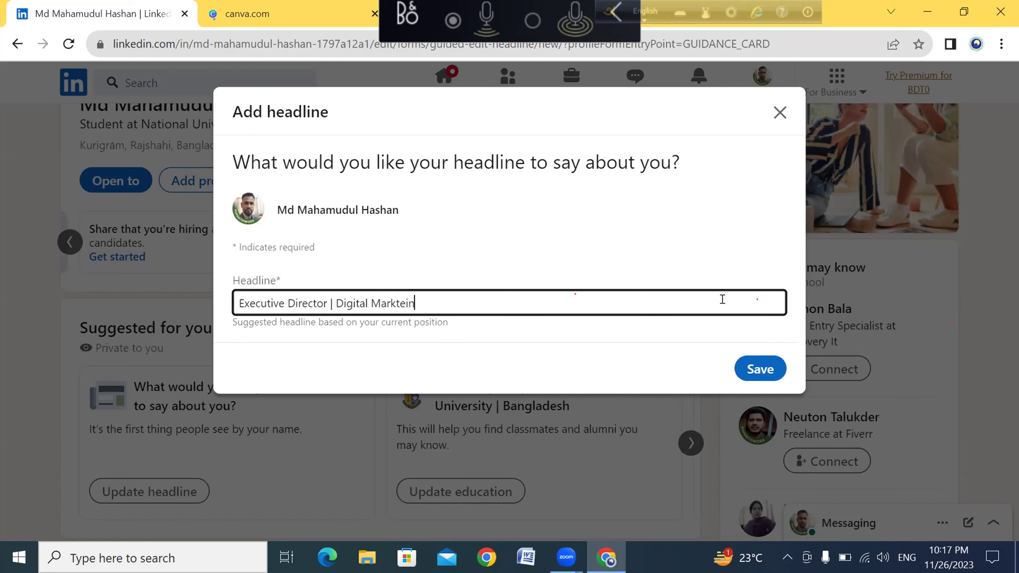
key(BackSpace)
key(BackSpace)
key(BackSpace)
text(ng)
click(396, 303)
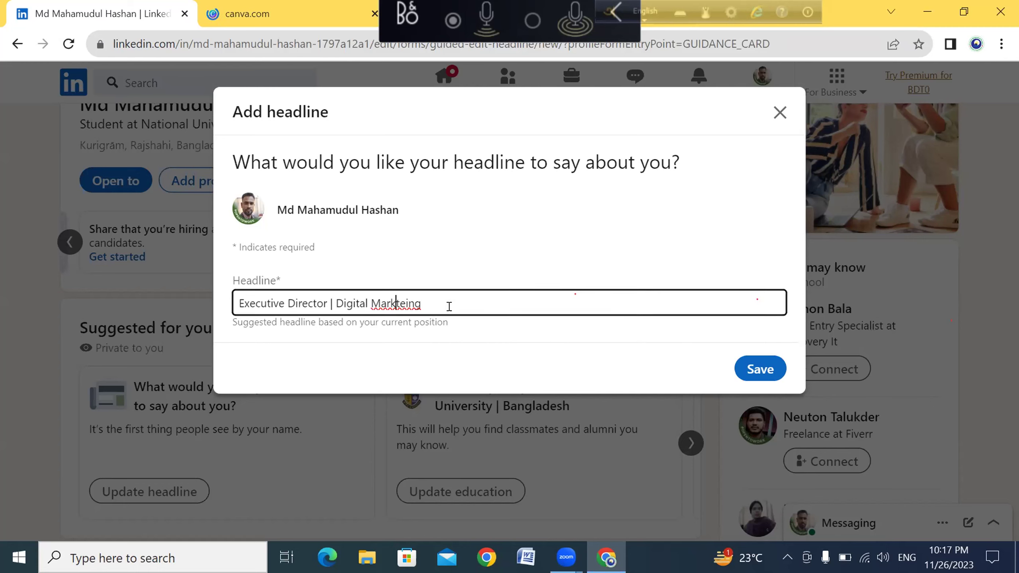
key(Delete)
key(End)
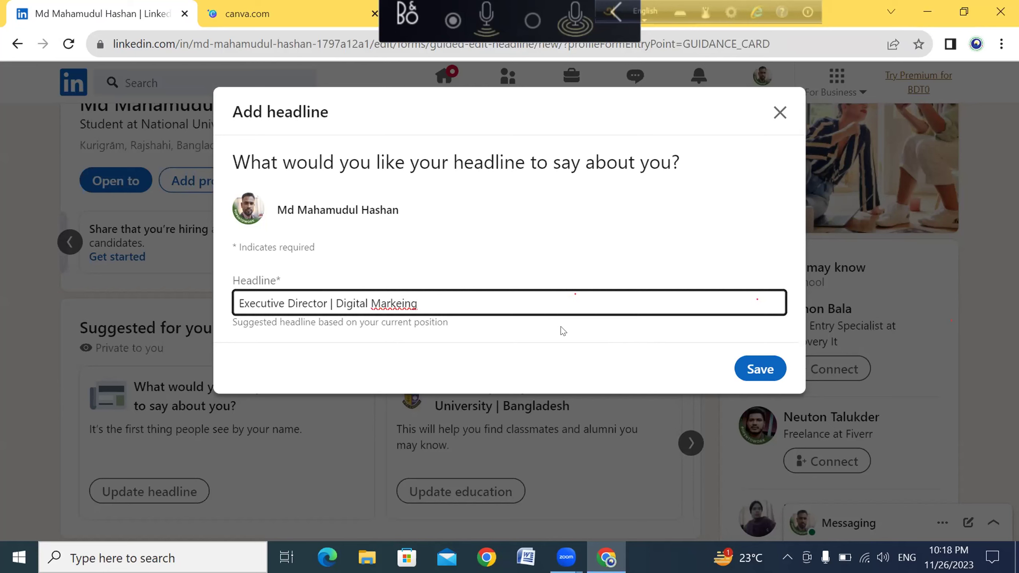
text(t)
text( Expert)
click(478, 296)
key(BackSpace)
key(BackSpace)
key(BackSpace)
key(BackSpace)
key(BackSpace)
key(BackSpace)
key(BackSpace)
key(BackSpace)
key(BackSpace)
key(BackSpace)
key(BackSpace)
key(BackSpace)
key(BackSpace)
key(BackSpace)
key(BackSpace)
key(BackSpace)
text(Marketing Ex)
- Complete the headline with 'Expert | Lead Generation Expert' and save it
drag(108, 20, 464, 297)
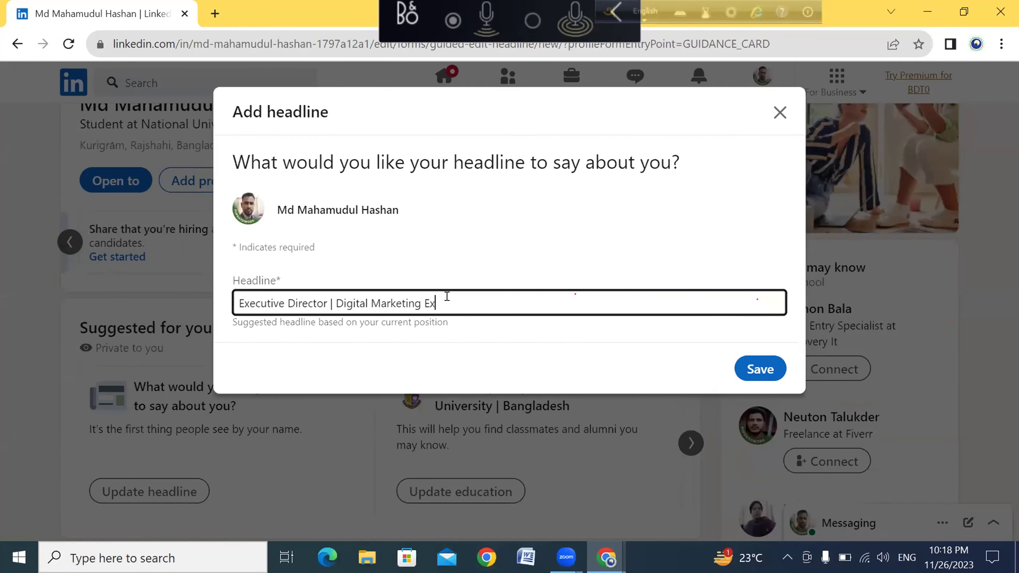
text(p)
text(ert | Lead Generat)
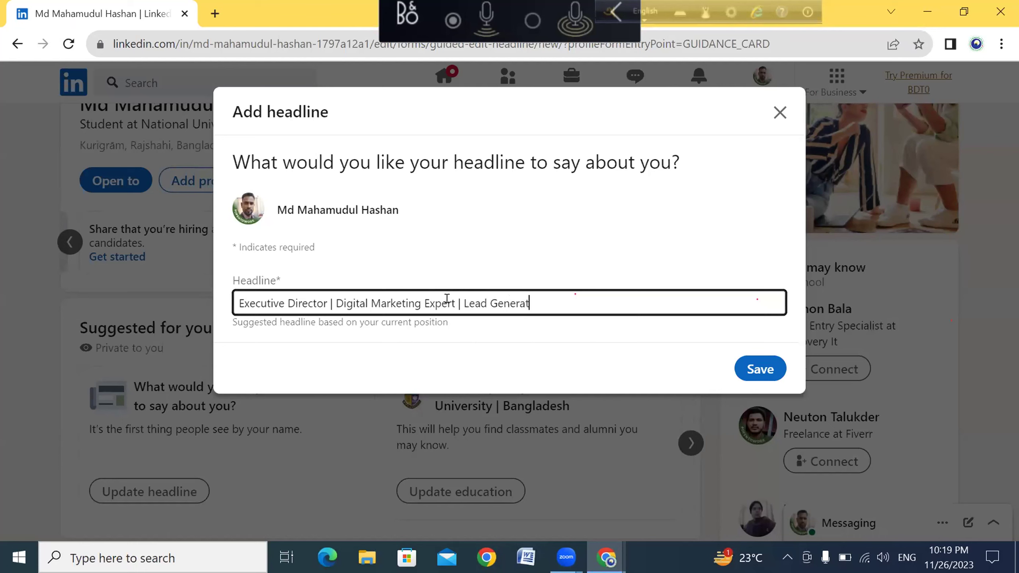
text(ion Expert)
click(748, 370)
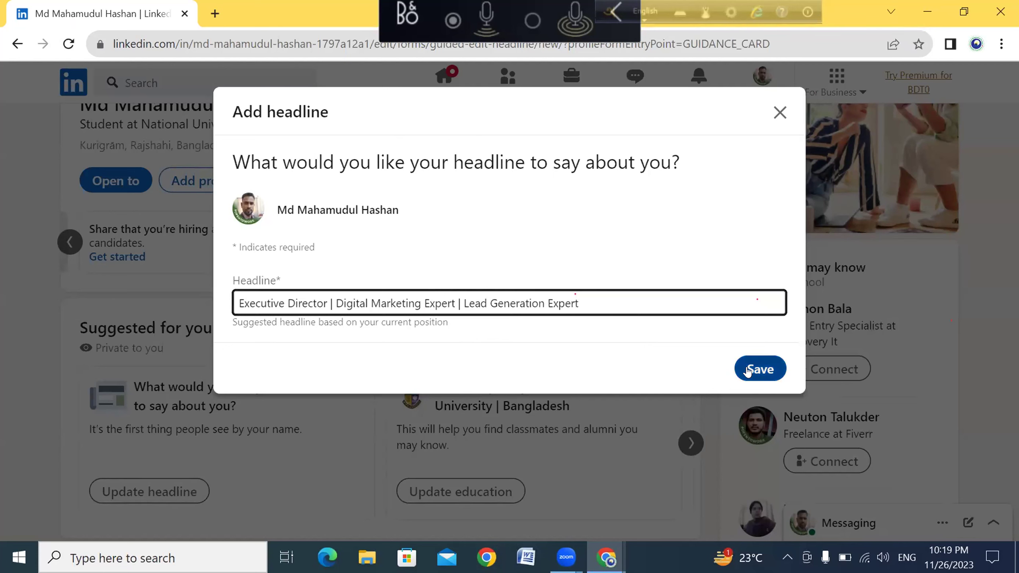
click(749, 371)
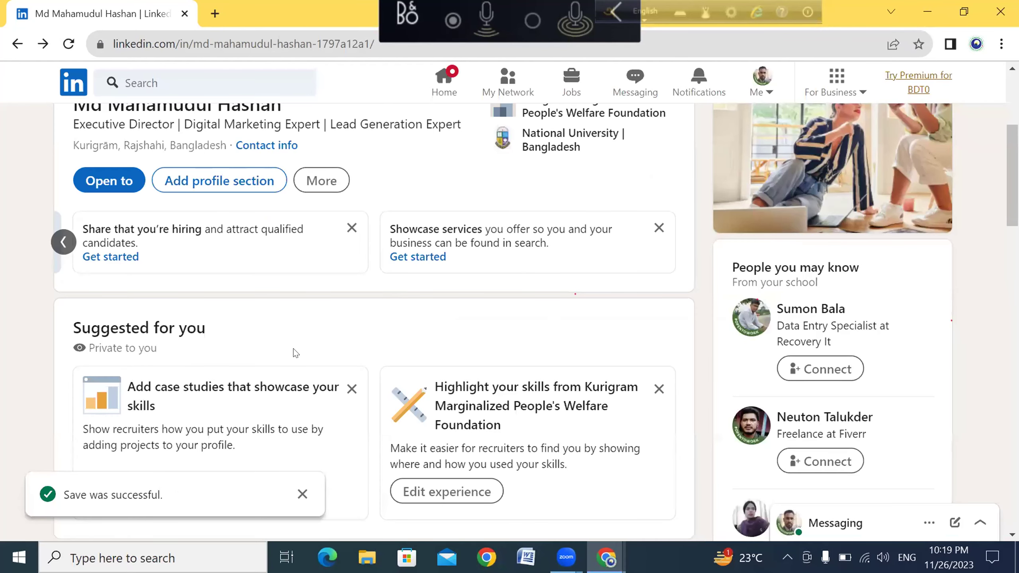
- Dismiss the 'Save was successful' notice and open the experience suggestion card for editing
scroll(296, 353, up, 5)
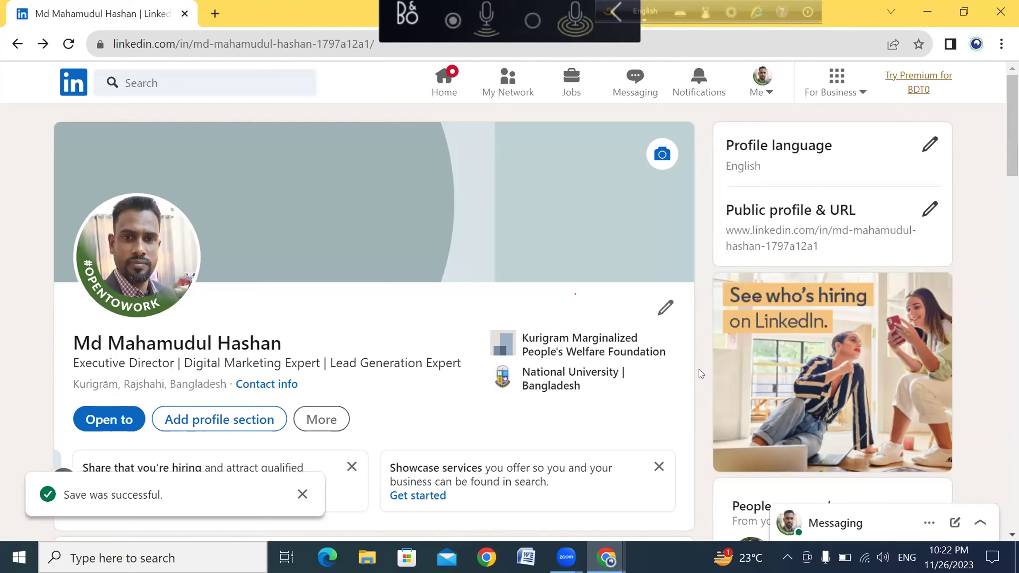
scroll(702, 374, down, 3)
scroll(172, 386, down, 3)
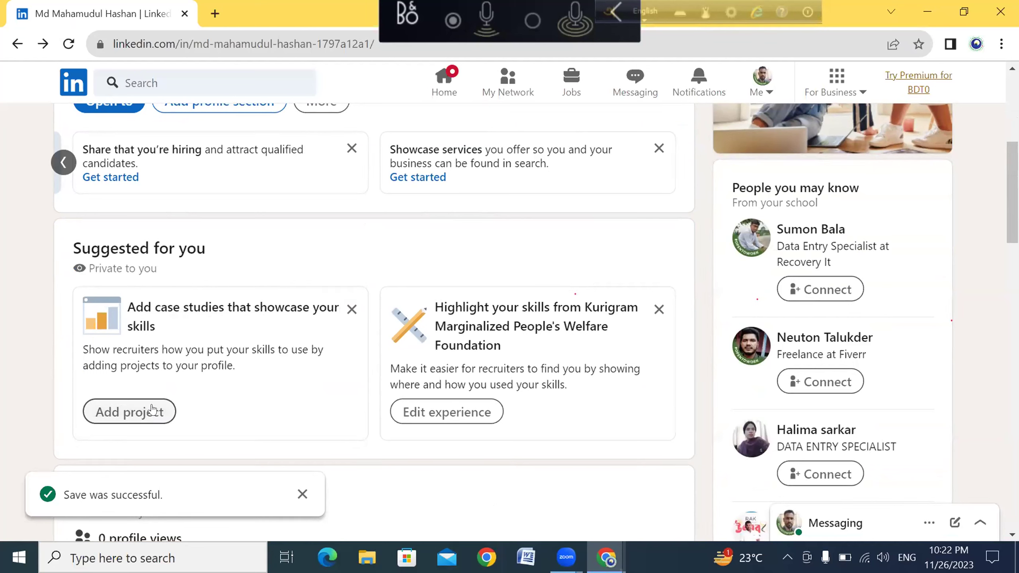
click(302, 494)
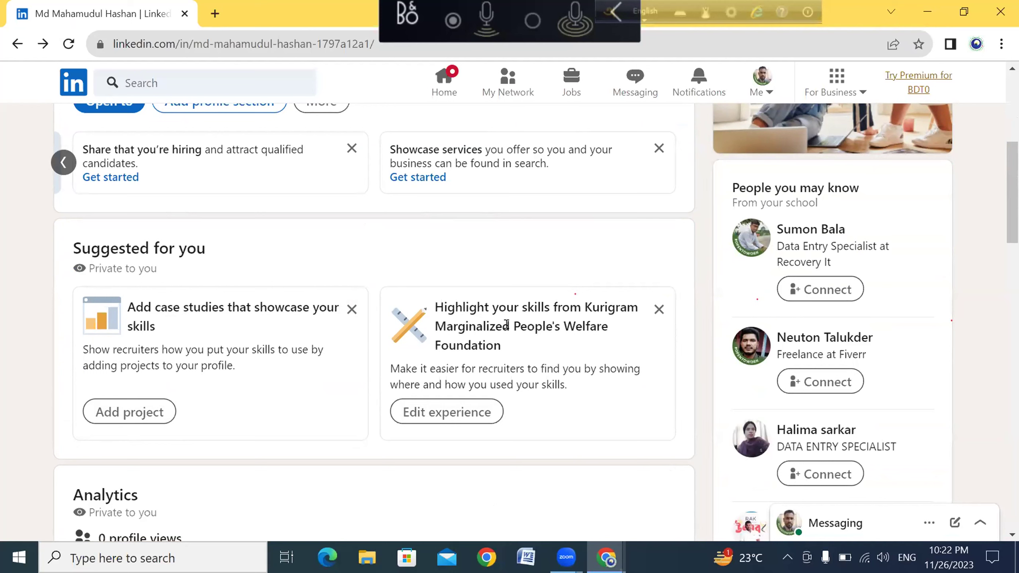
drag(516, 346, 428, 309)
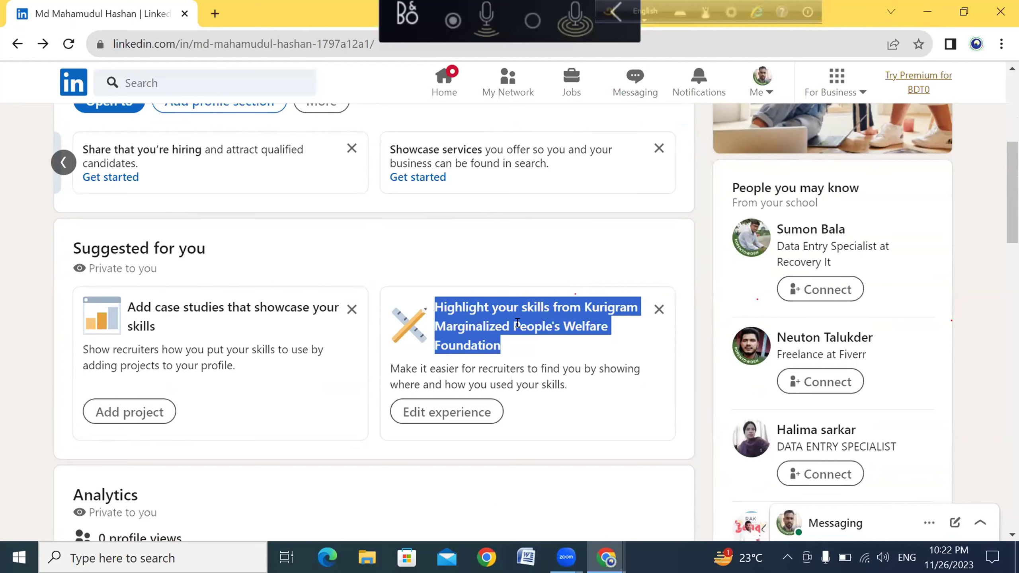
click(447, 413)
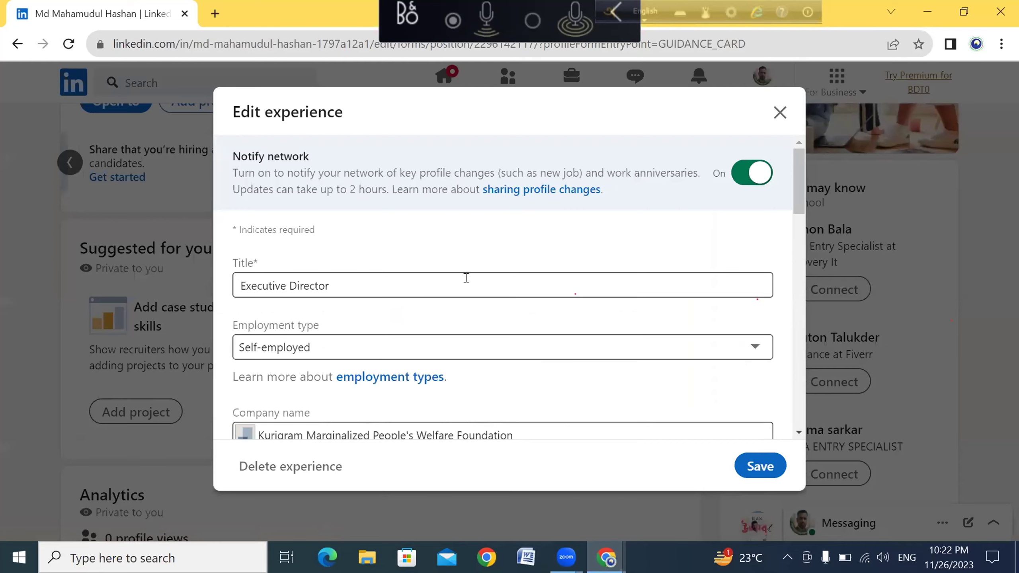
- Scroll through the Executive Director Edit experience form to review its fields
scroll(469, 283, down, 5)
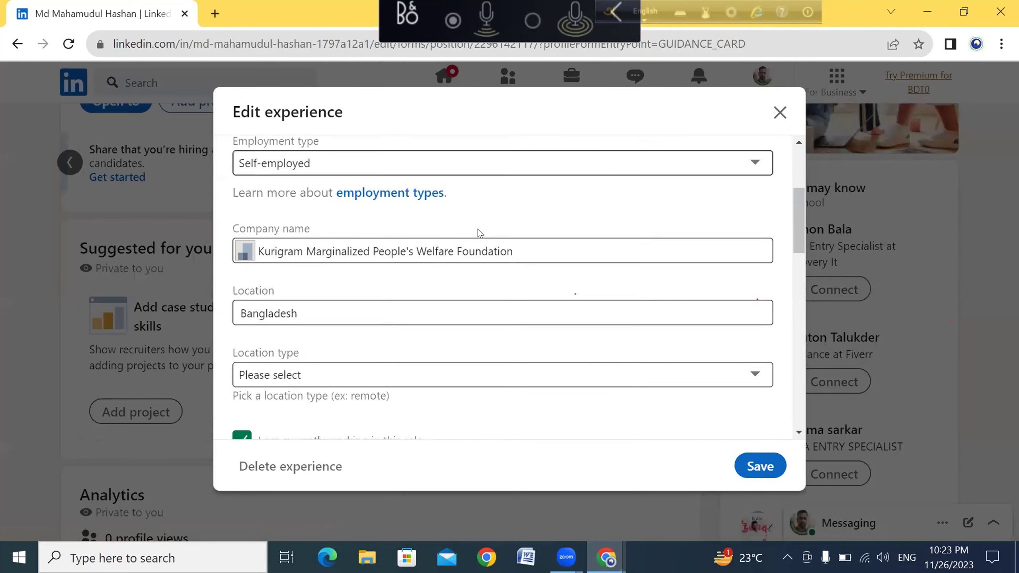
scroll(469, 236, down, 3)
scroll(468, 237, down, 5)
scroll(449, 249, down, 4)
scroll(387, 271, up, 4)
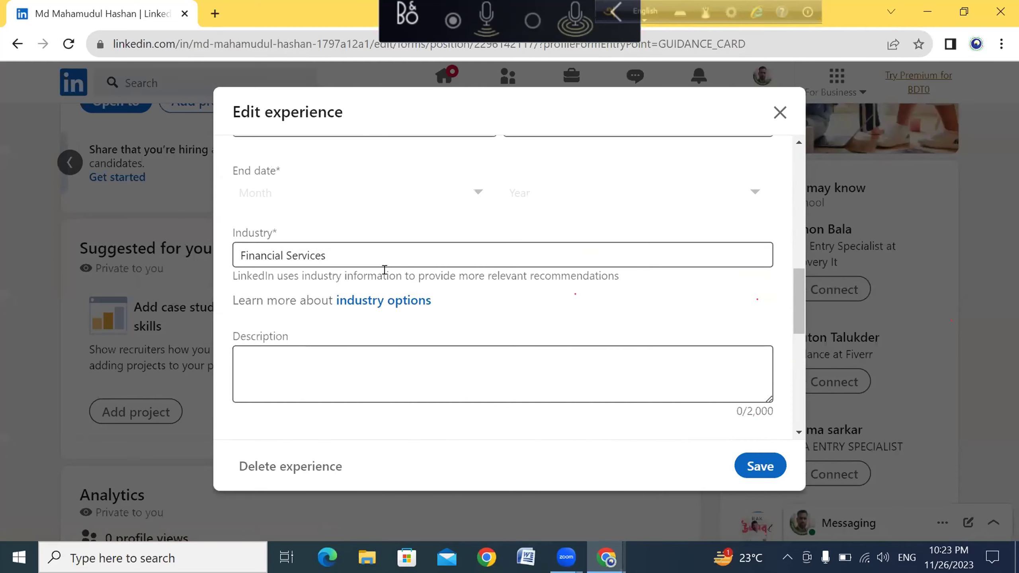
scroll(402, 205, up, 5)
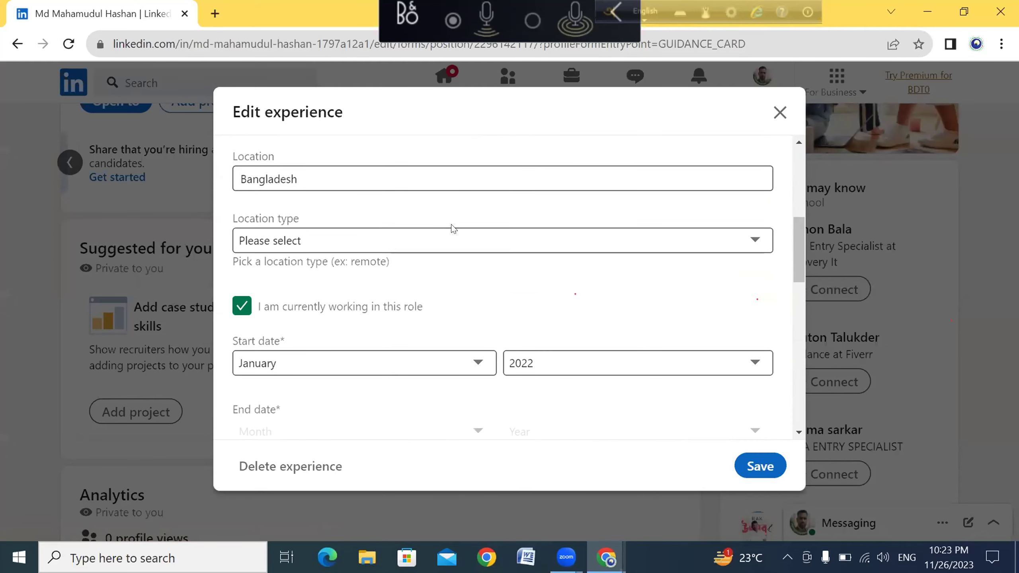
scroll(373, 219, up, 3)
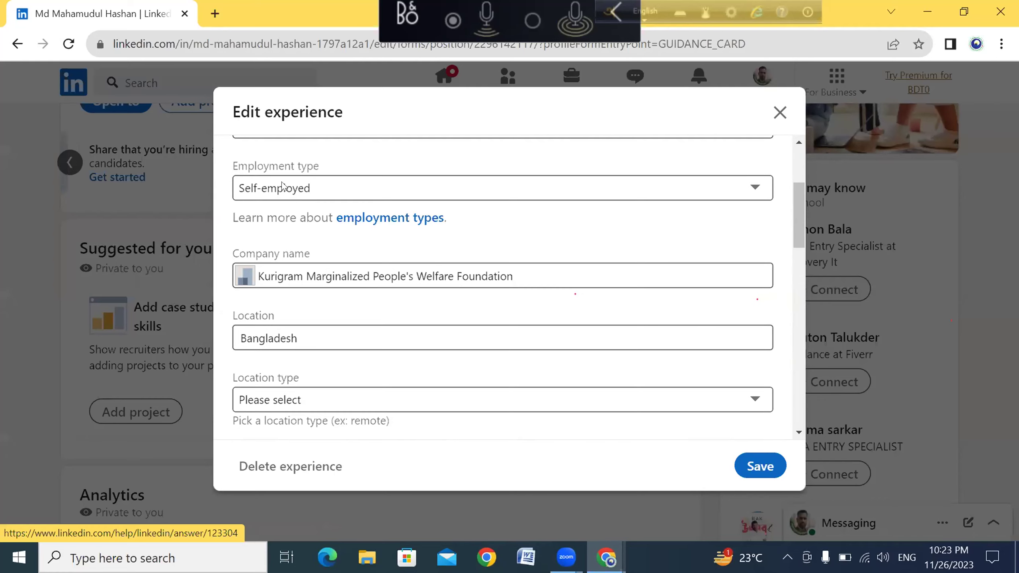
scroll(301, 191, up, 4)
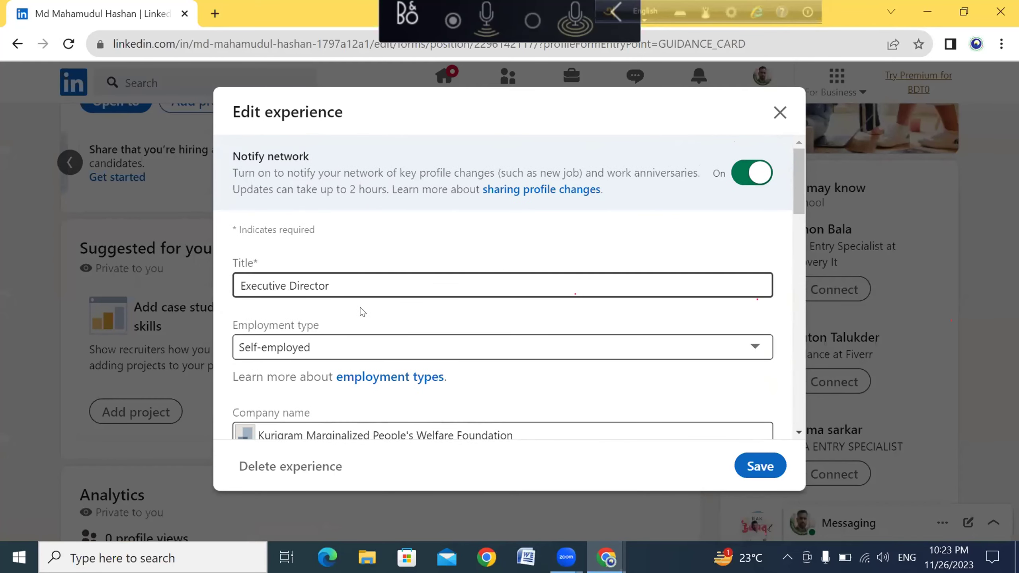
scroll(370, 353, down, 2)
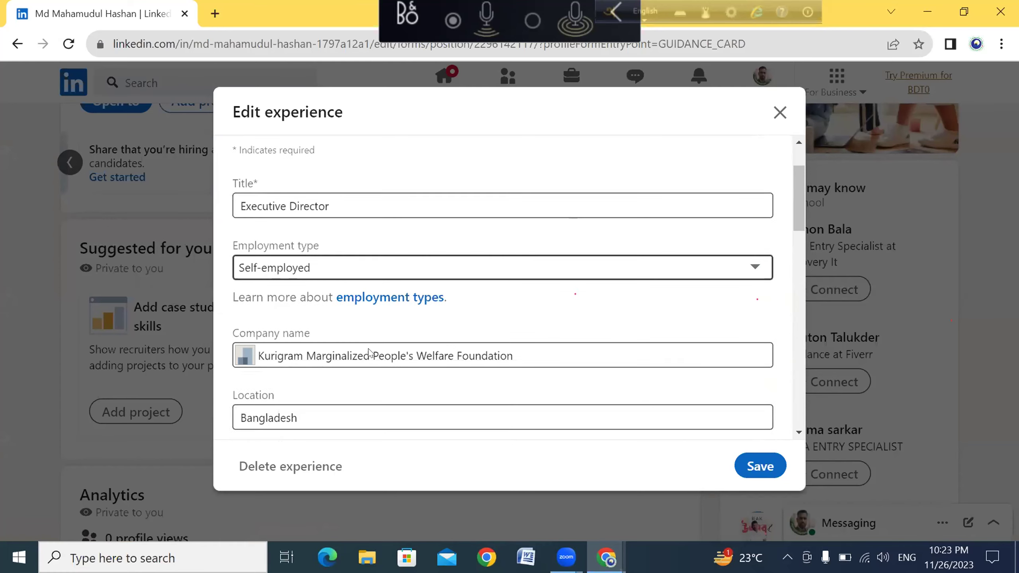
scroll(287, 362, down, 2)
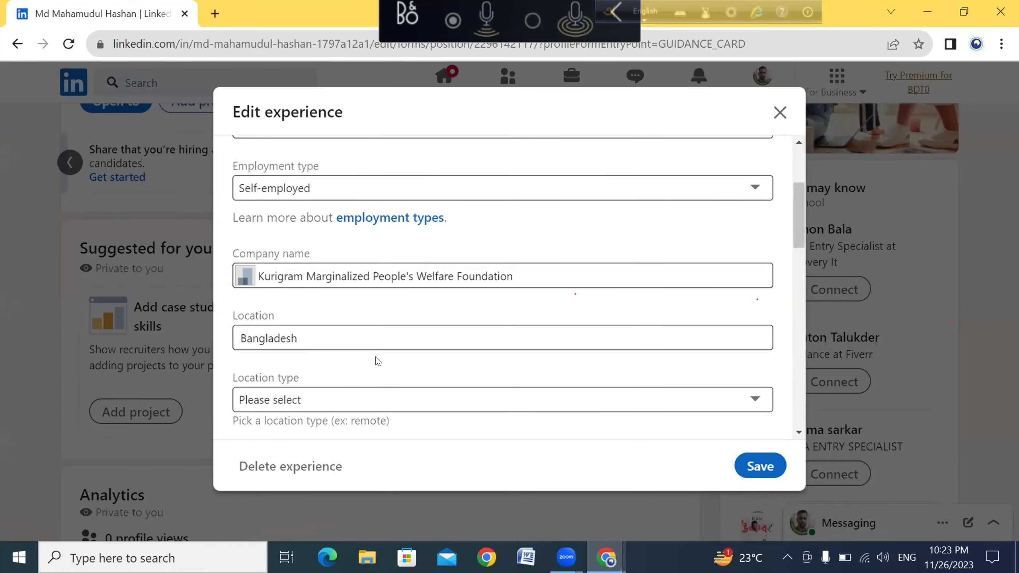
scroll(315, 369, down, 2)
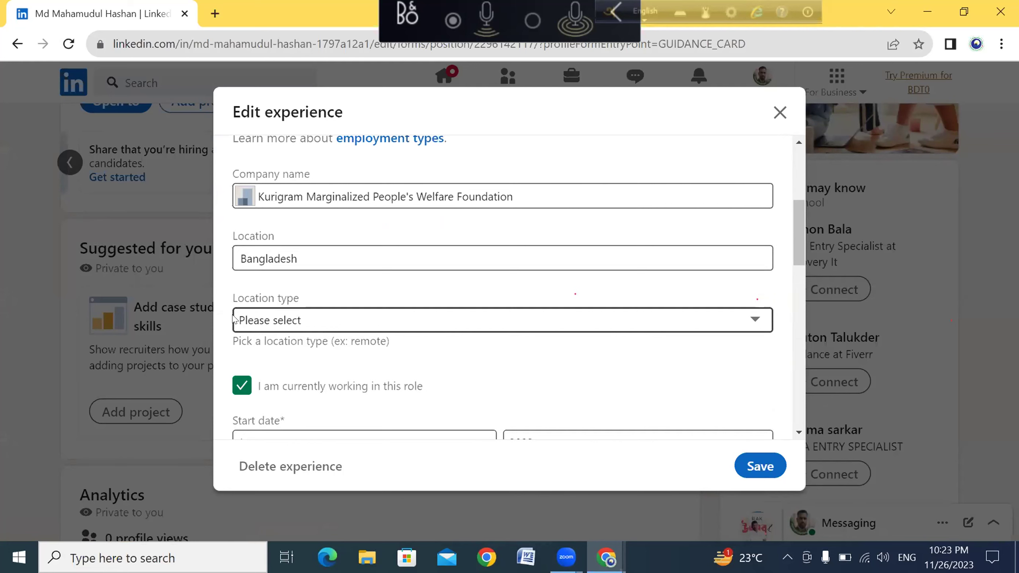
click(284, 322)
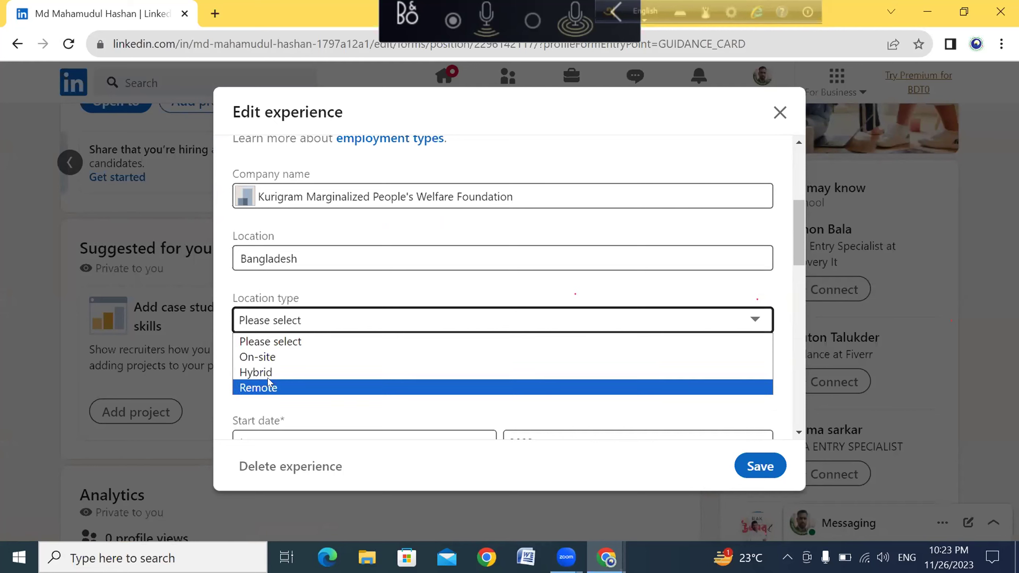
click(307, 359)
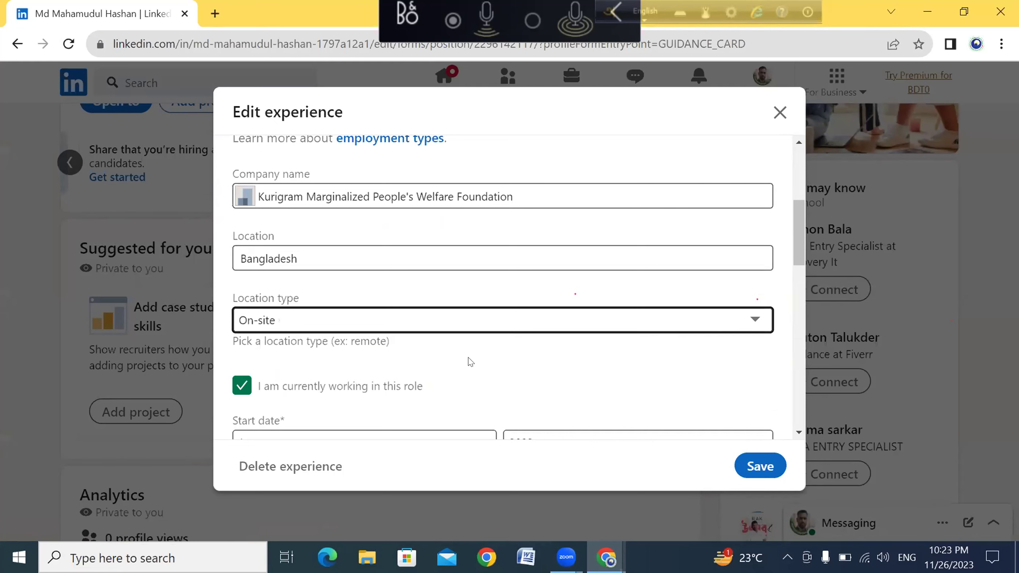
scroll(472, 362, down, 2)
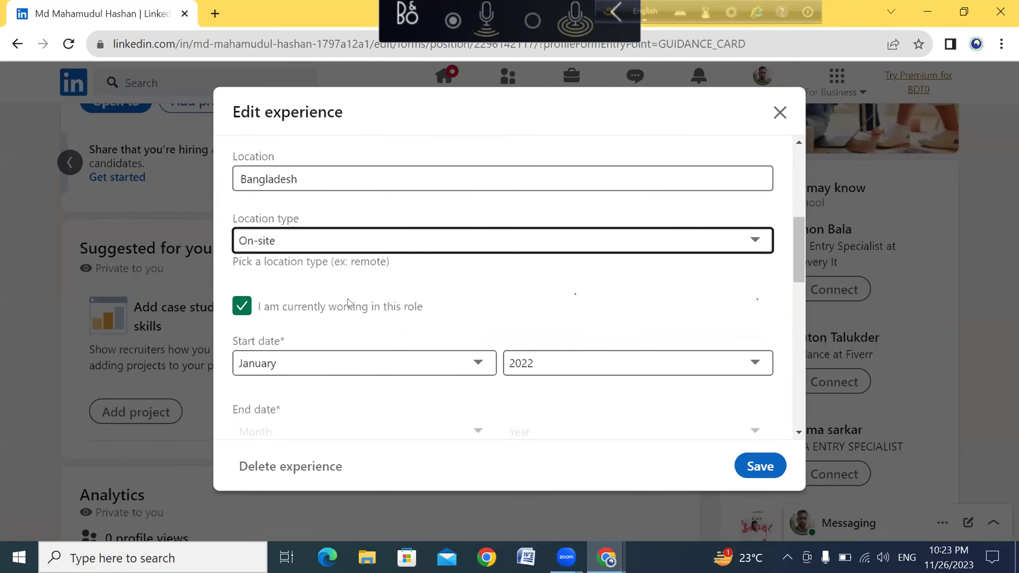
scroll(488, 281, down, 2)
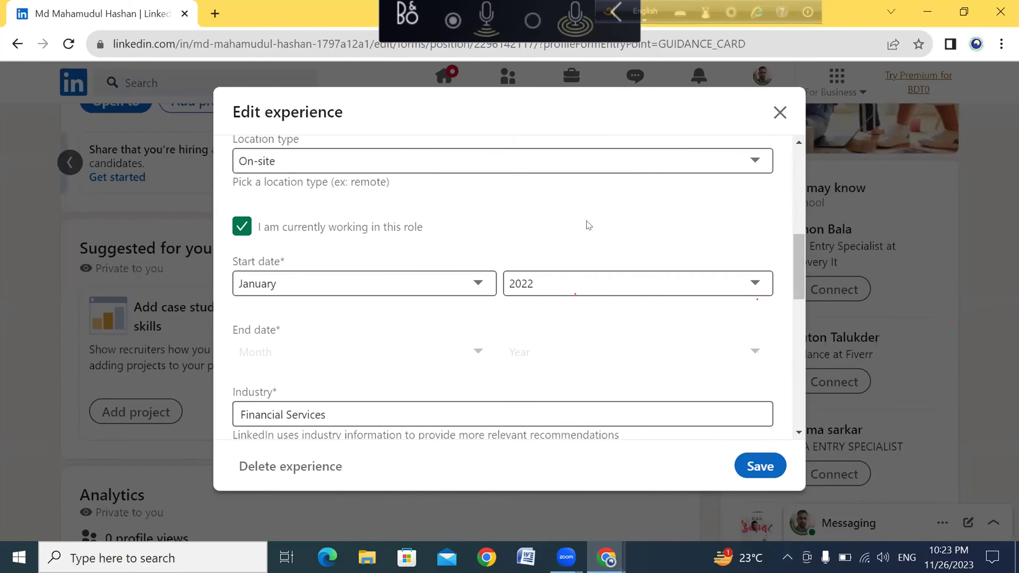
scroll(588, 225, down, 4)
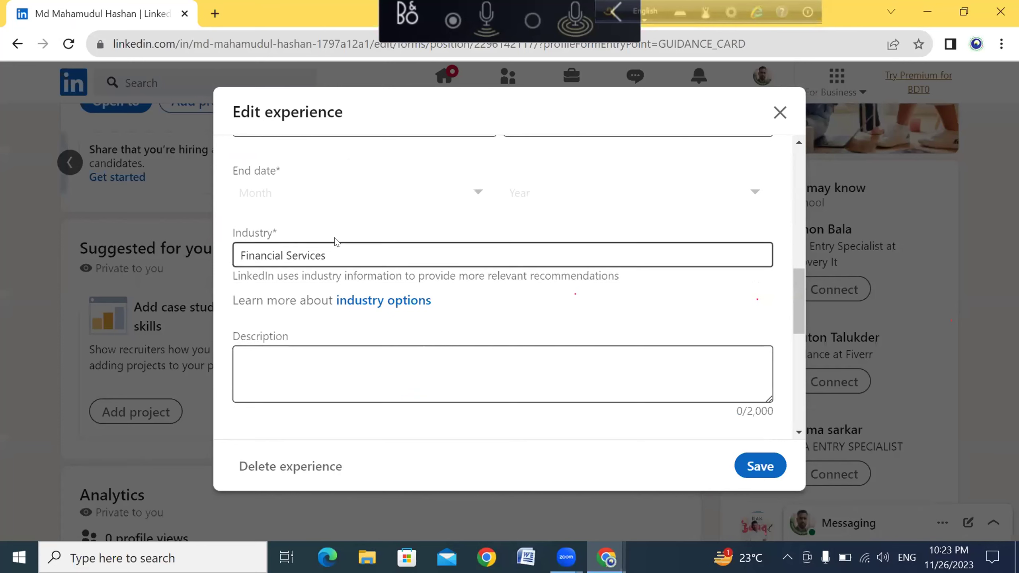
scroll(335, 324, down, 2)
click(486, 281)
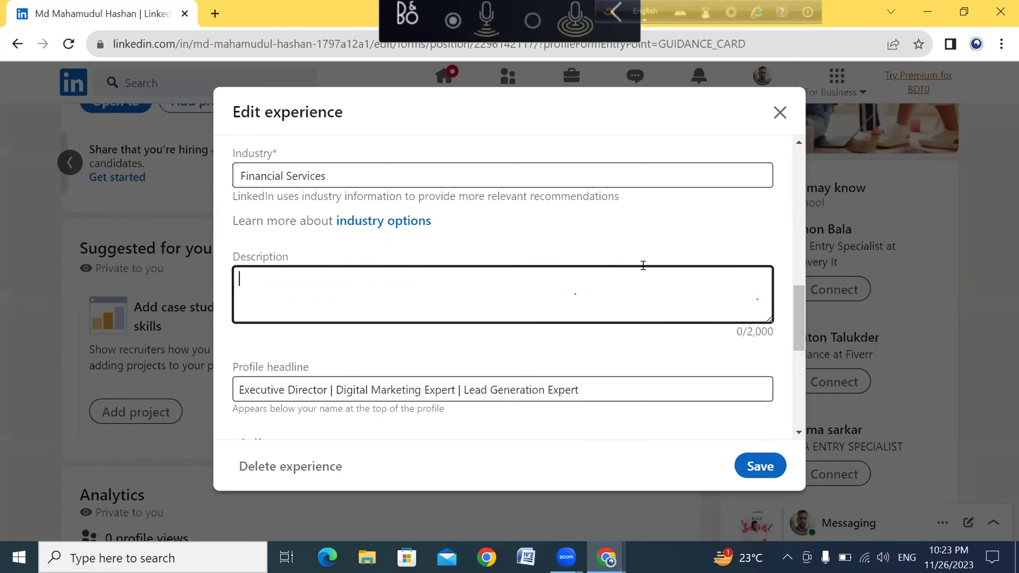
scroll(643, 266, down, 4)
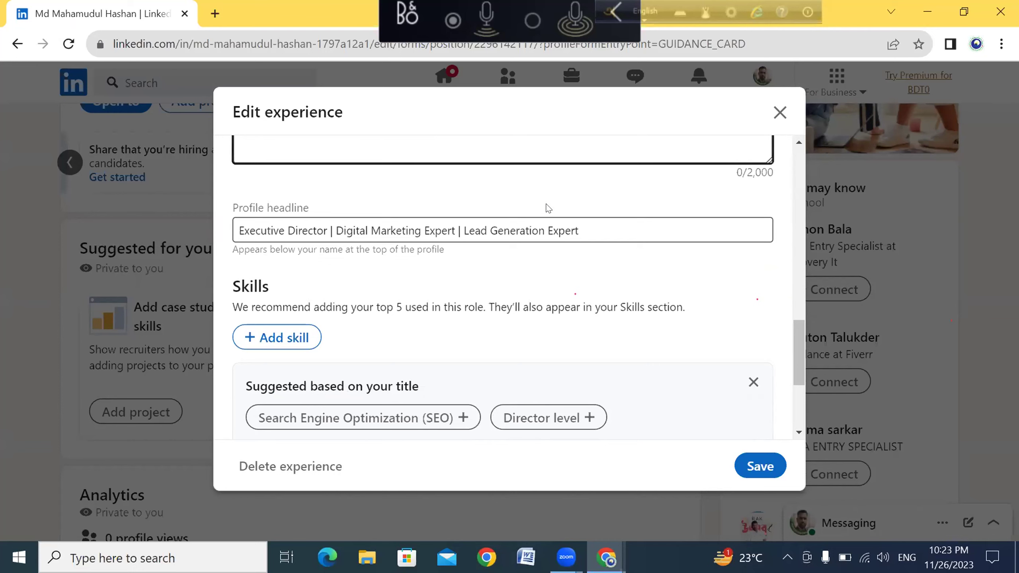
scroll(637, 255, down, 2)
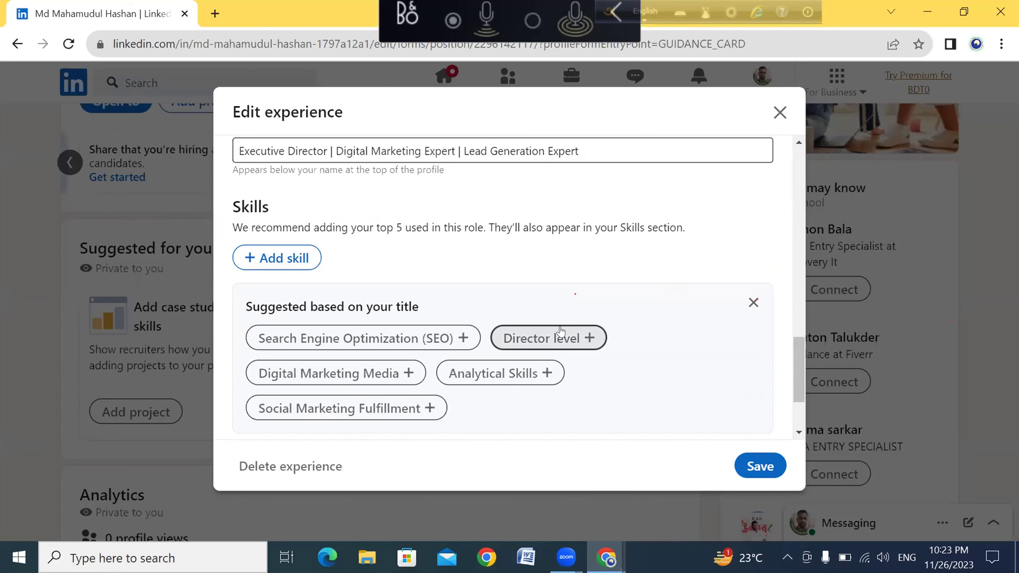
- Add the skills Director level and Analytical Skills to the Executive Director role and save it
click(526, 338)
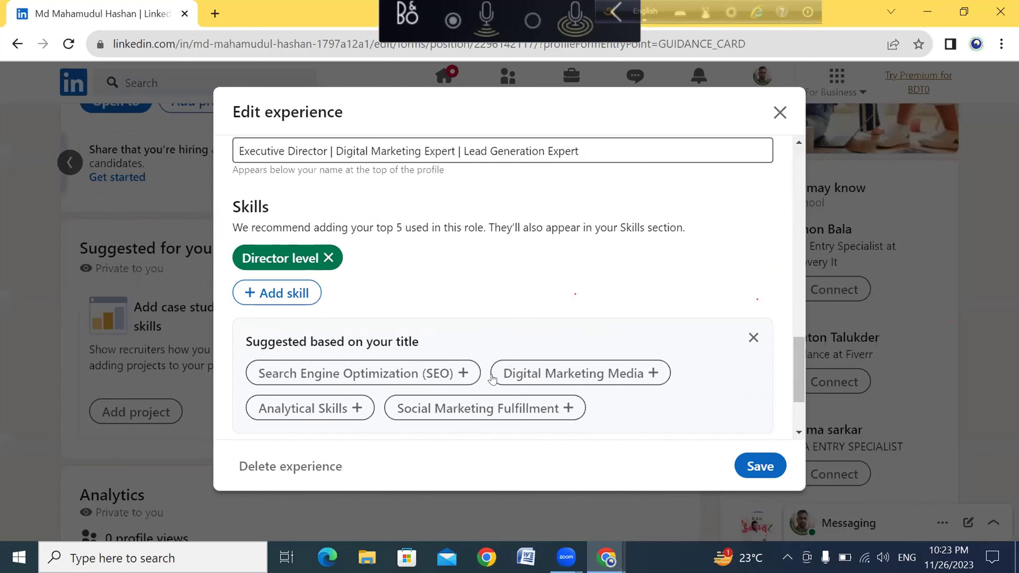
click(312, 408)
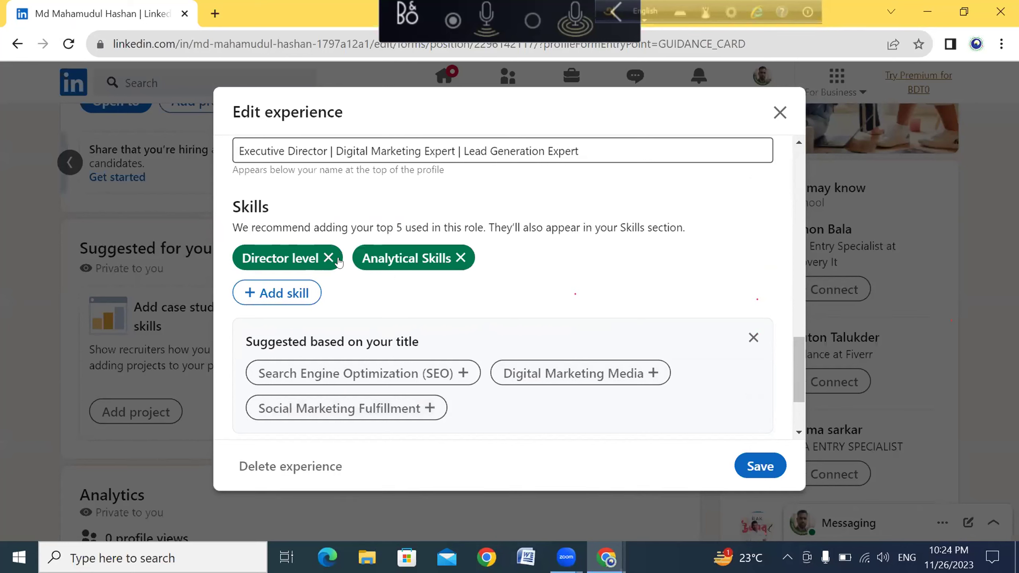
click(290, 293)
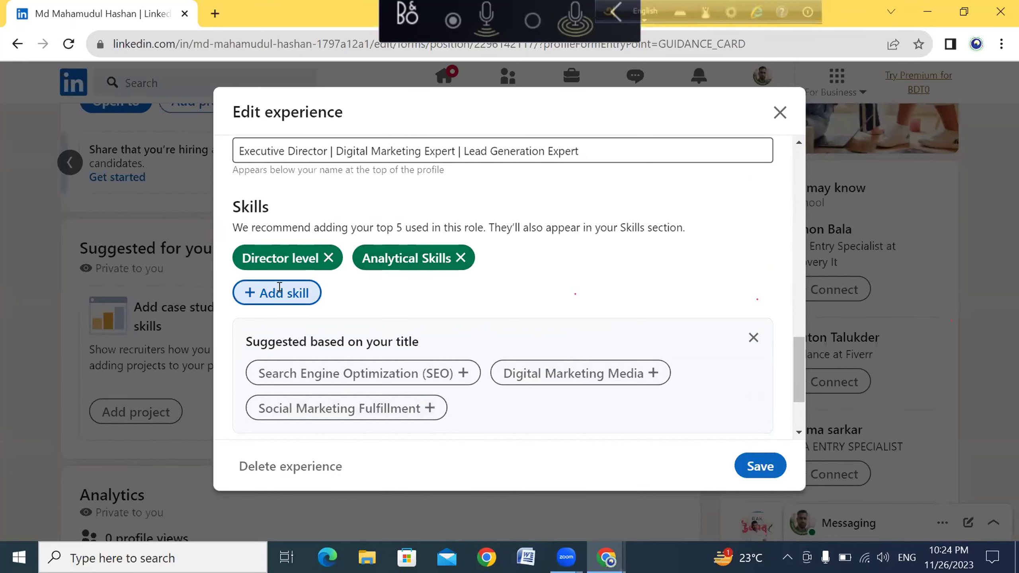
click(765, 230)
scroll(775, 257, down, 2)
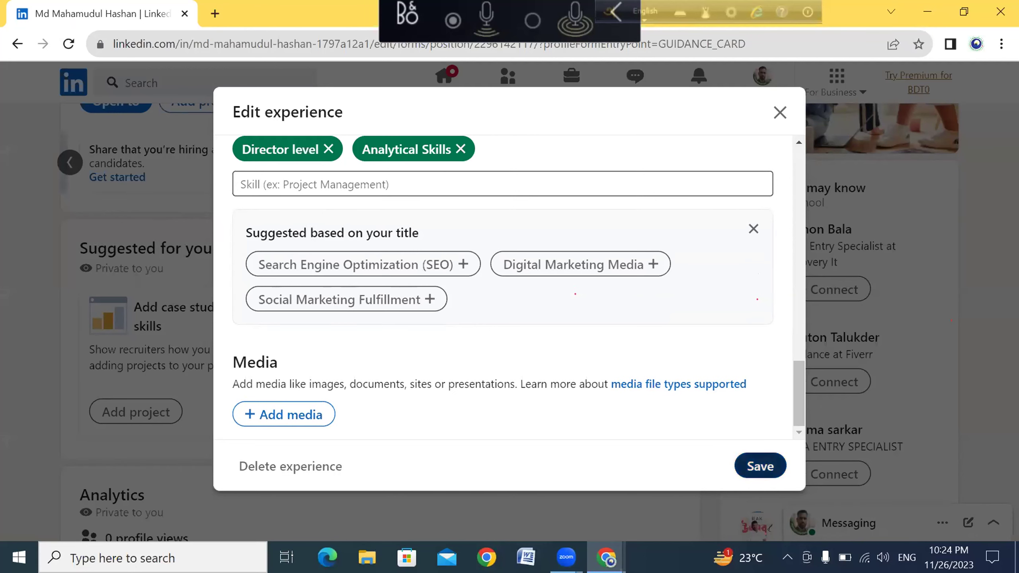
click(760, 466)
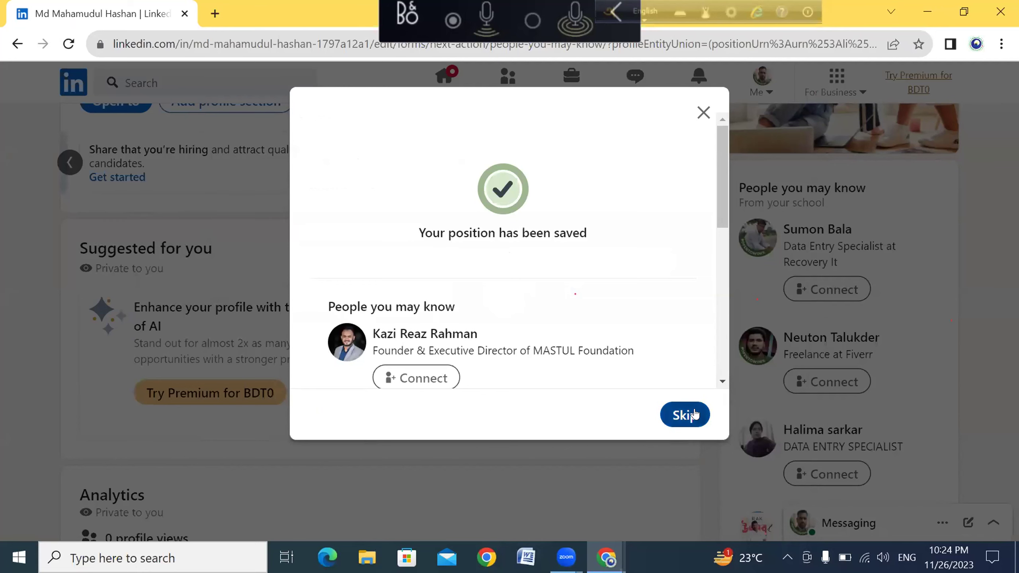
- Skip the confirmation and scroll down to the Experience section showing the new skills
click(683, 413)
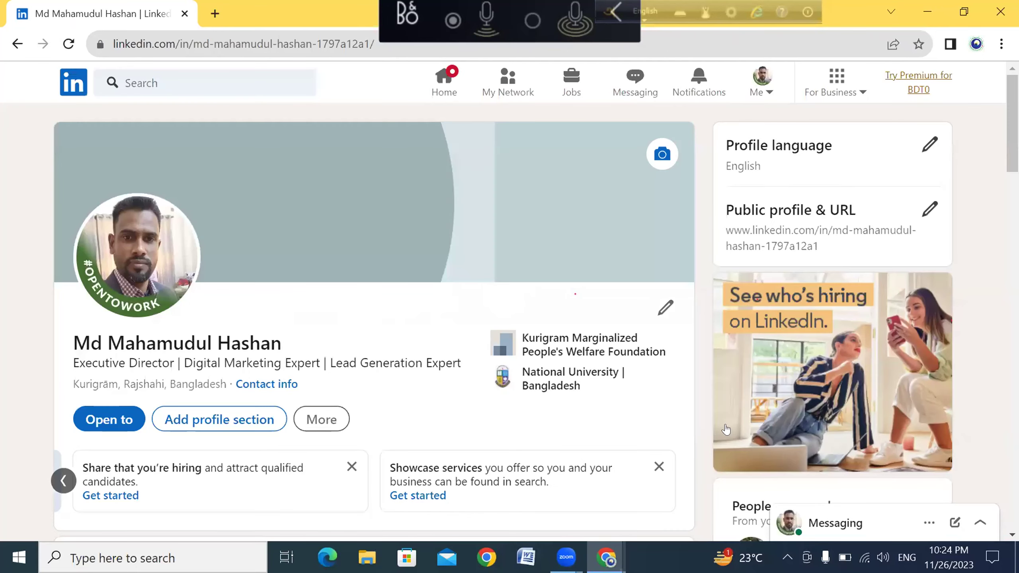
scroll(700, 346, down, 2)
scroll(701, 345, down, 4)
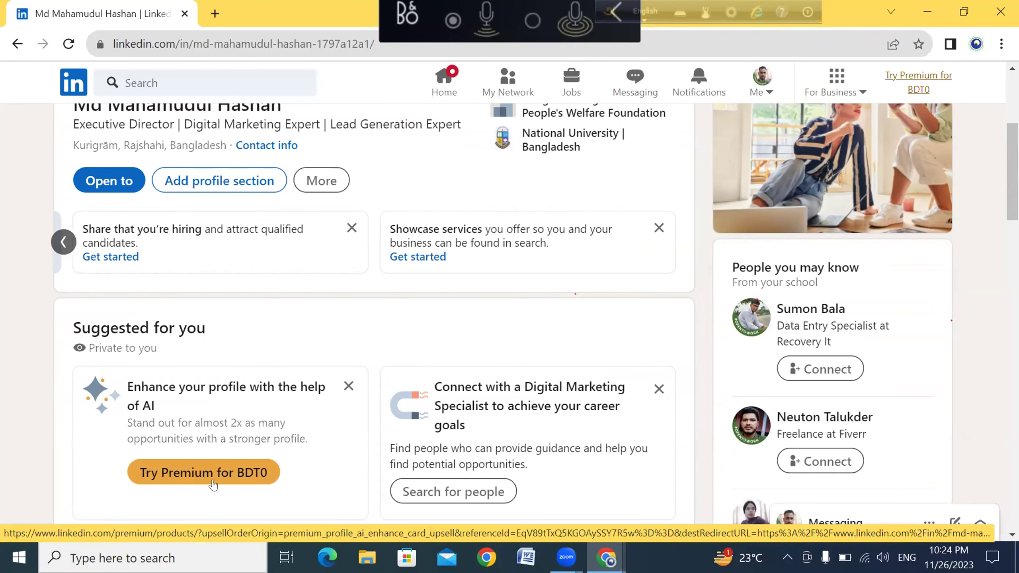
scroll(217, 478, down, 4)
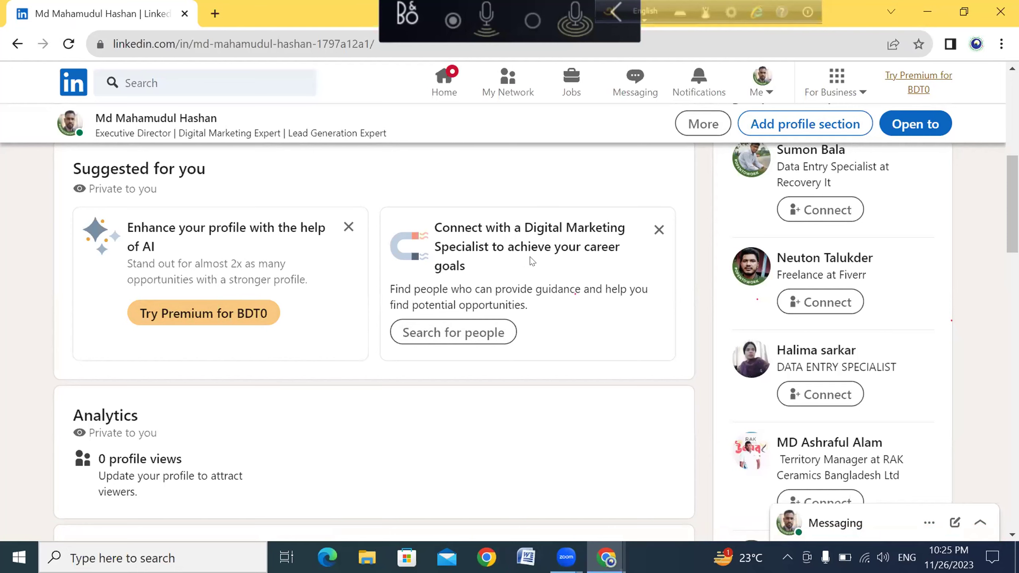
scroll(531, 261, down, 1)
scroll(532, 261, down, 3)
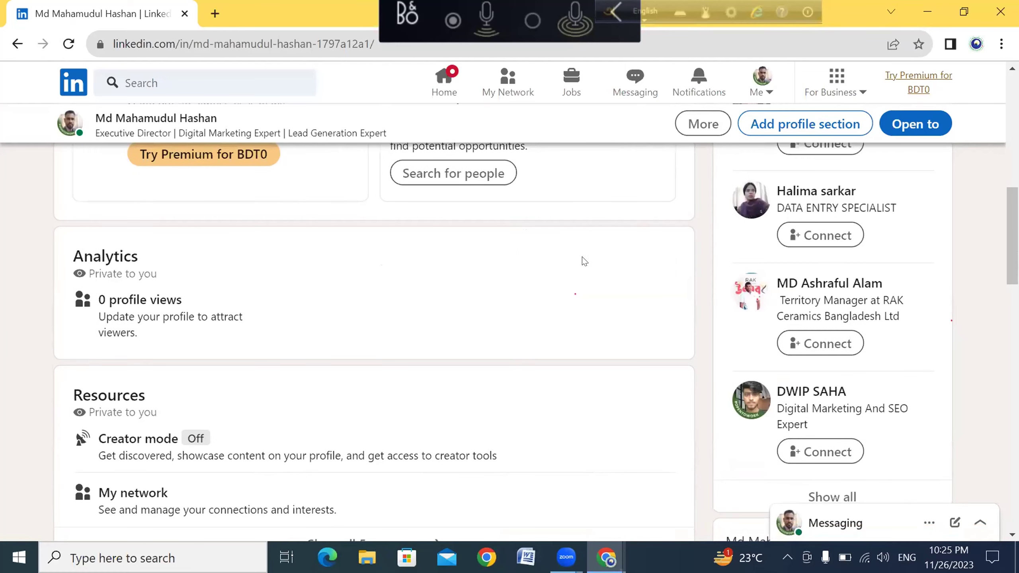
scroll(584, 261, down, 4)
scroll(523, 241, down, 2)
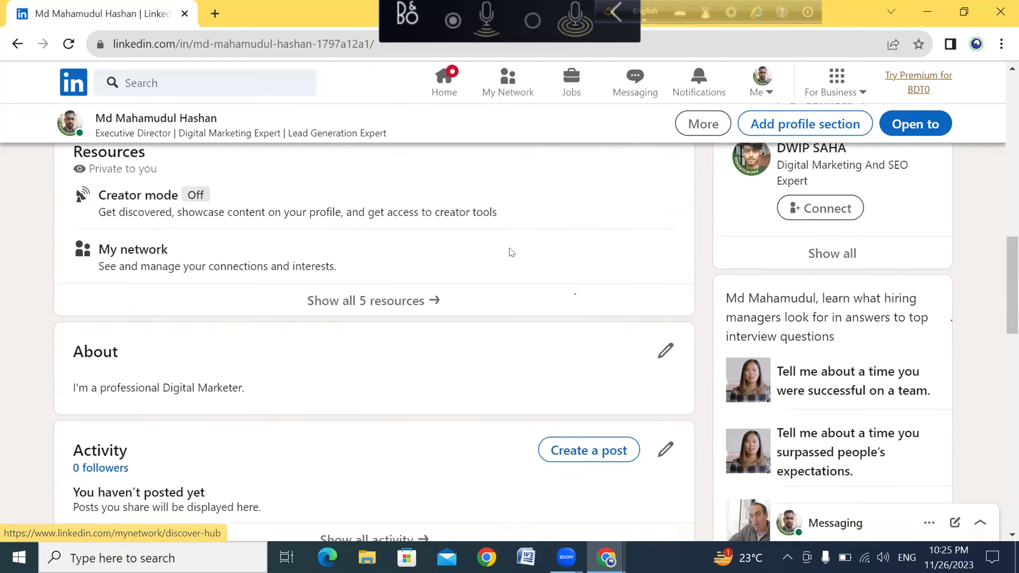
scroll(91, 354, down, 2)
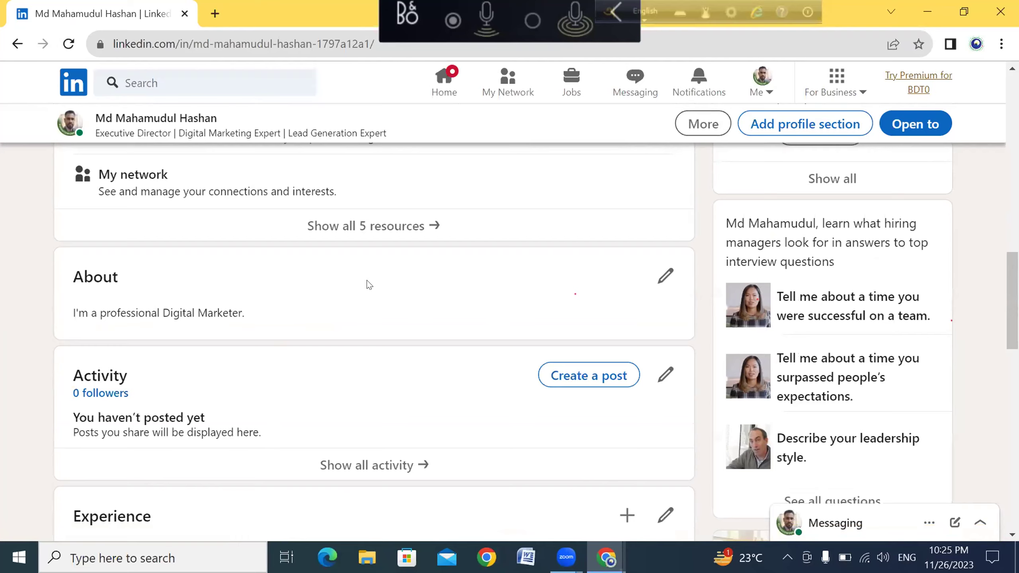
scroll(367, 285, down, 2)
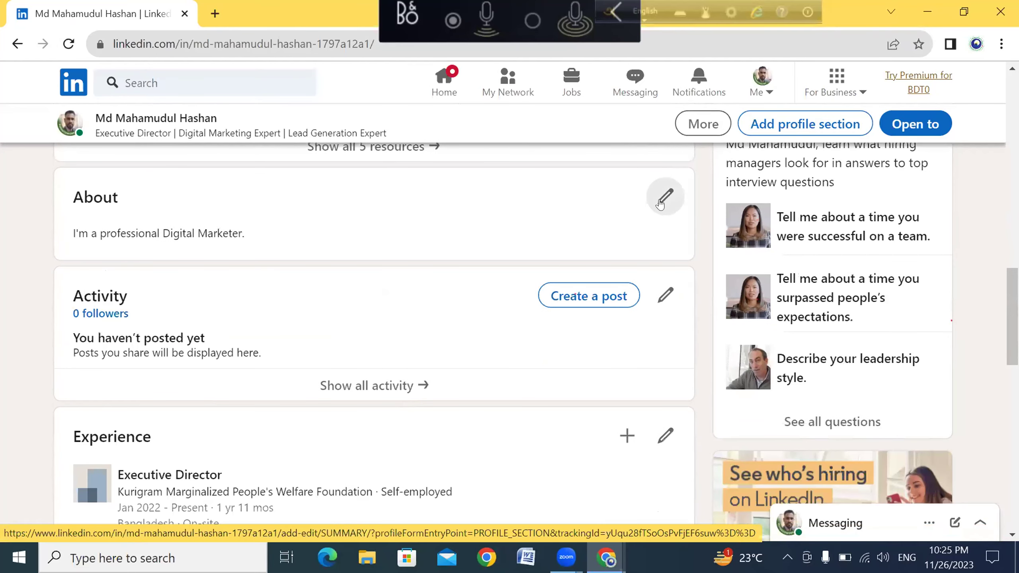
click(666, 197)
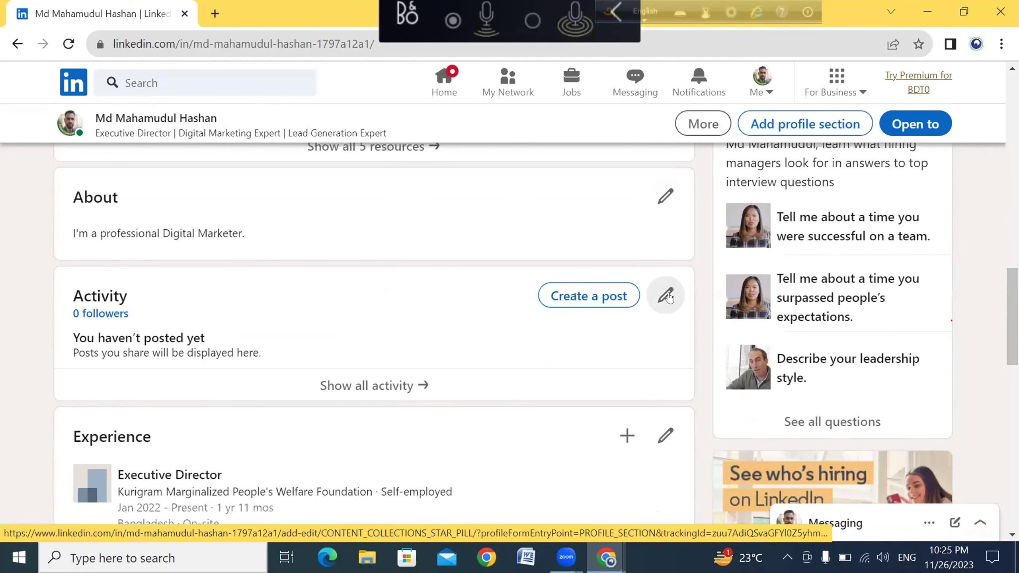
scroll(685, 352, down, 3)
scroll(685, 352, down, 1)
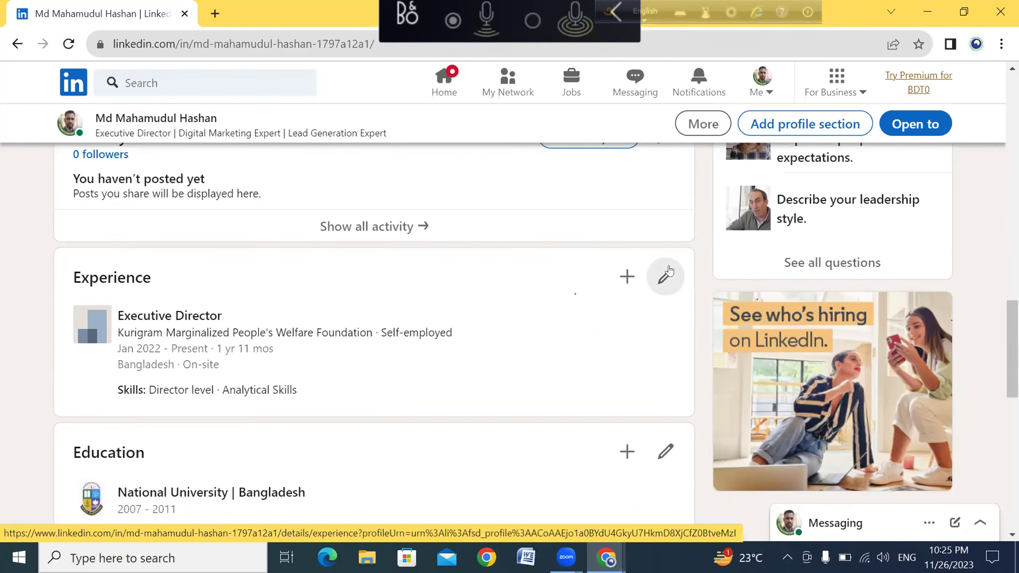
- Open the full Experience page, re-open the Executive Director entry, and save it
click(667, 275)
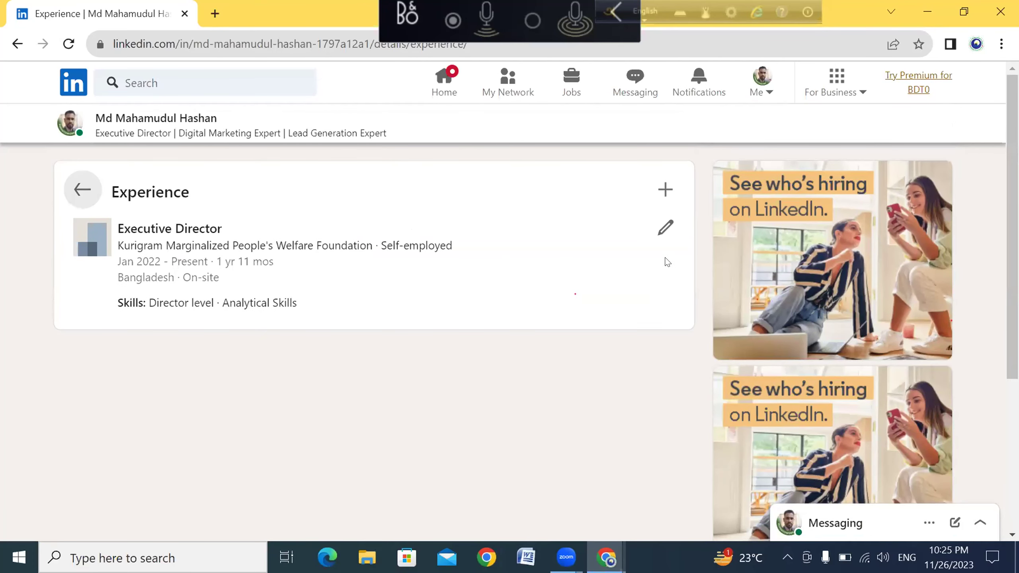
click(666, 228)
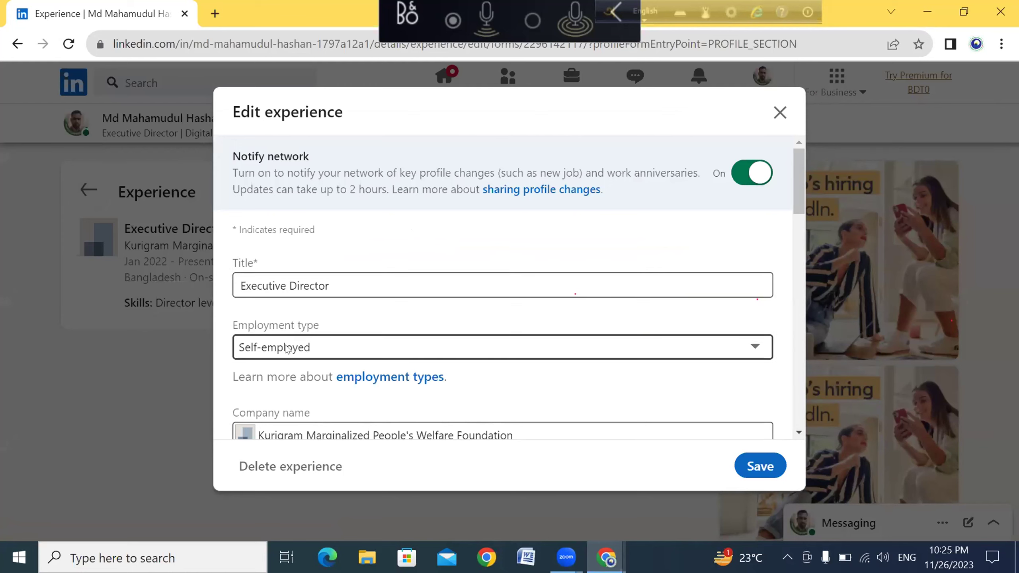
scroll(416, 348, down, 4)
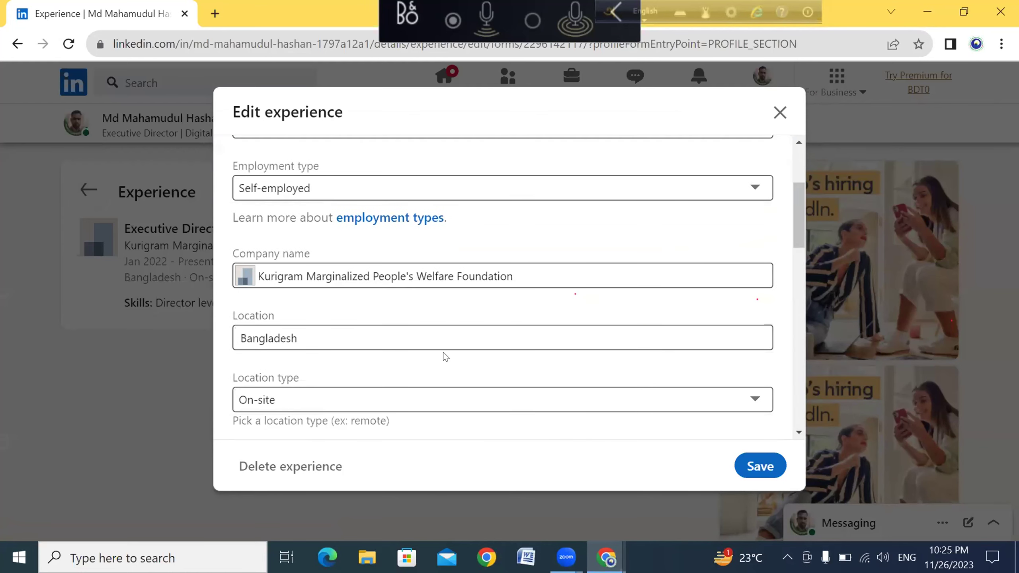
click(762, 467)
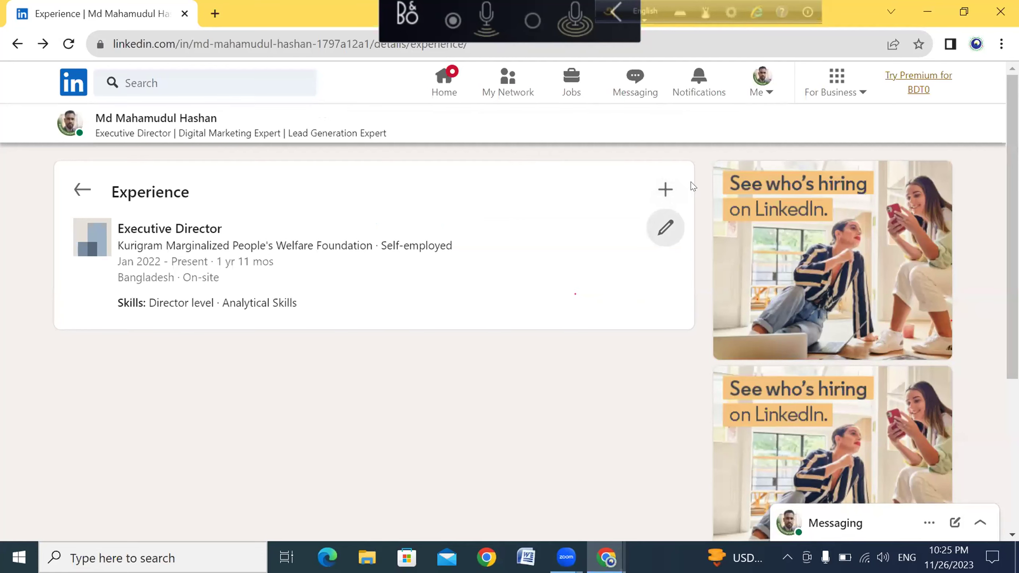
click(663, 189)
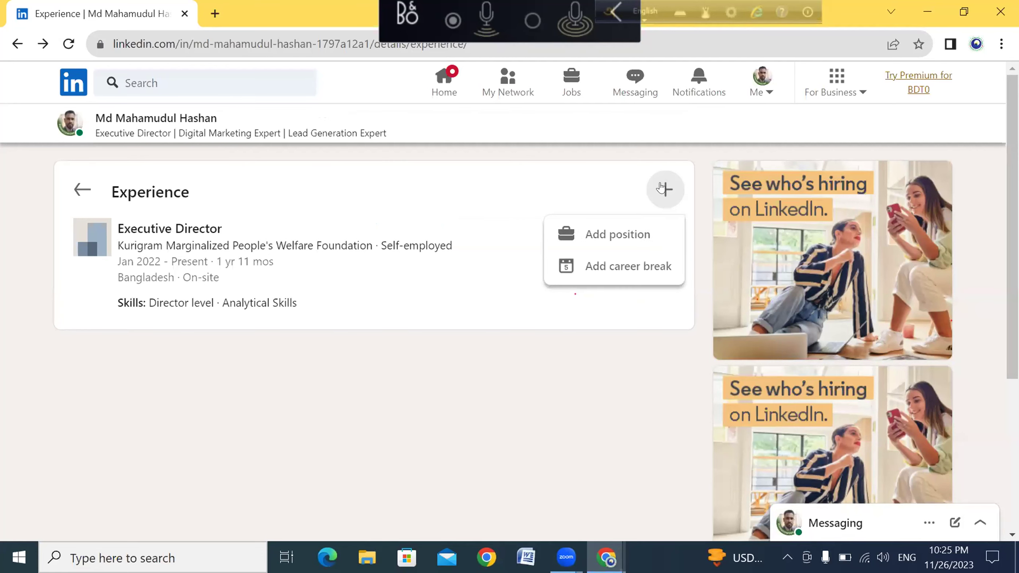
click(616, 235)
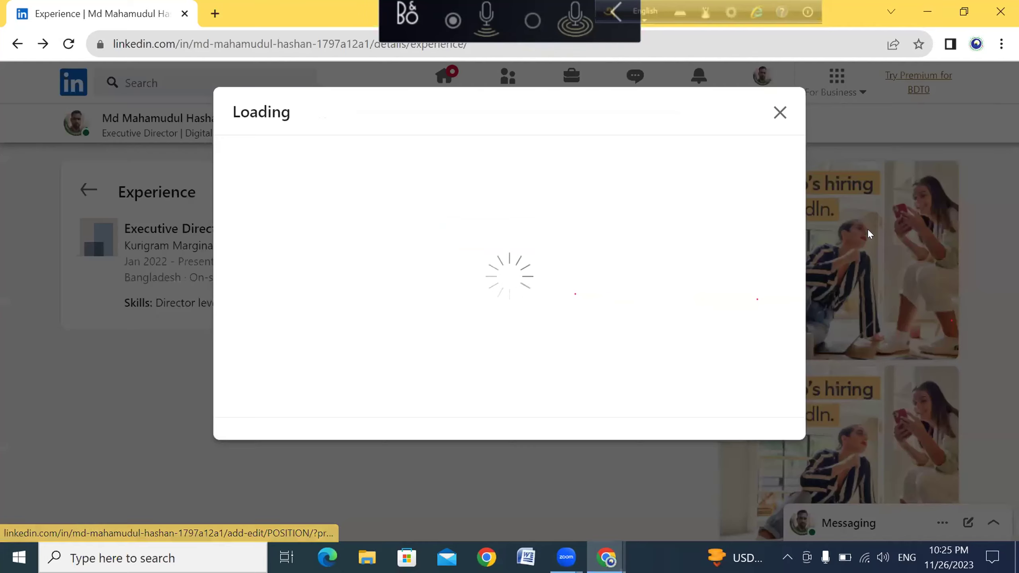
click(239, 279)
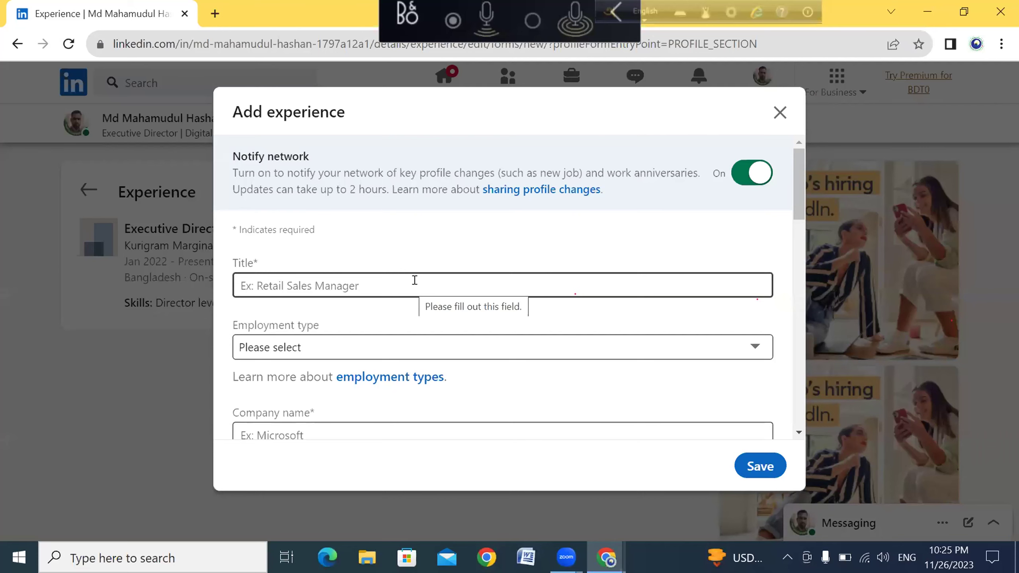
scroll(469, 331, down, 6)
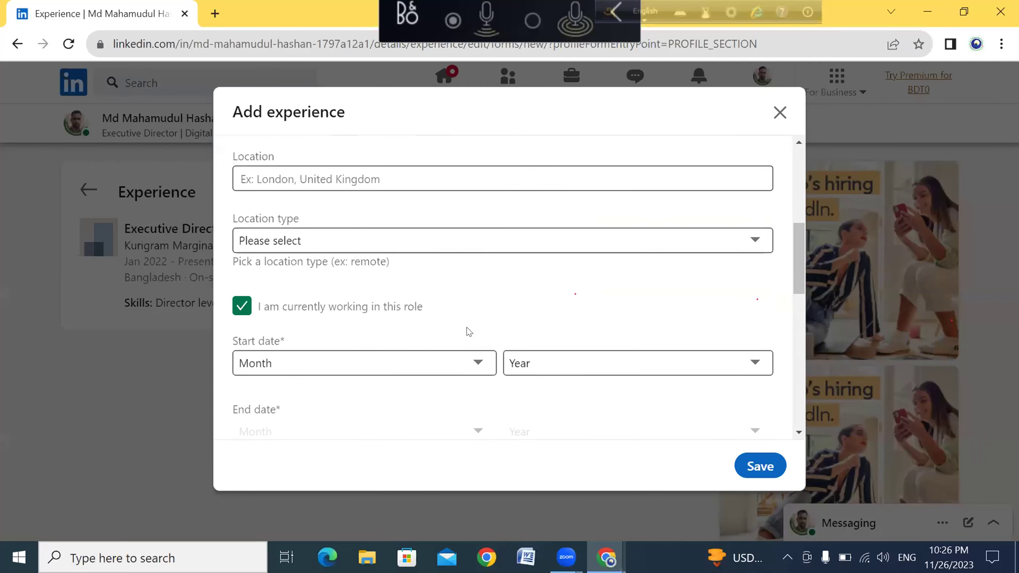
scroll(321, 219, down, 8)
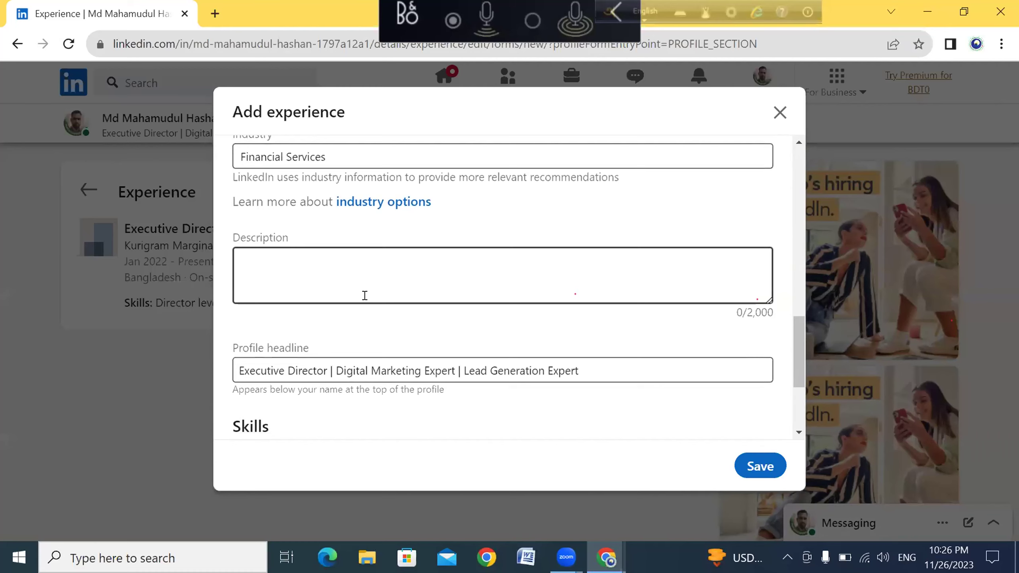
scroll(364, 296, down, 4)
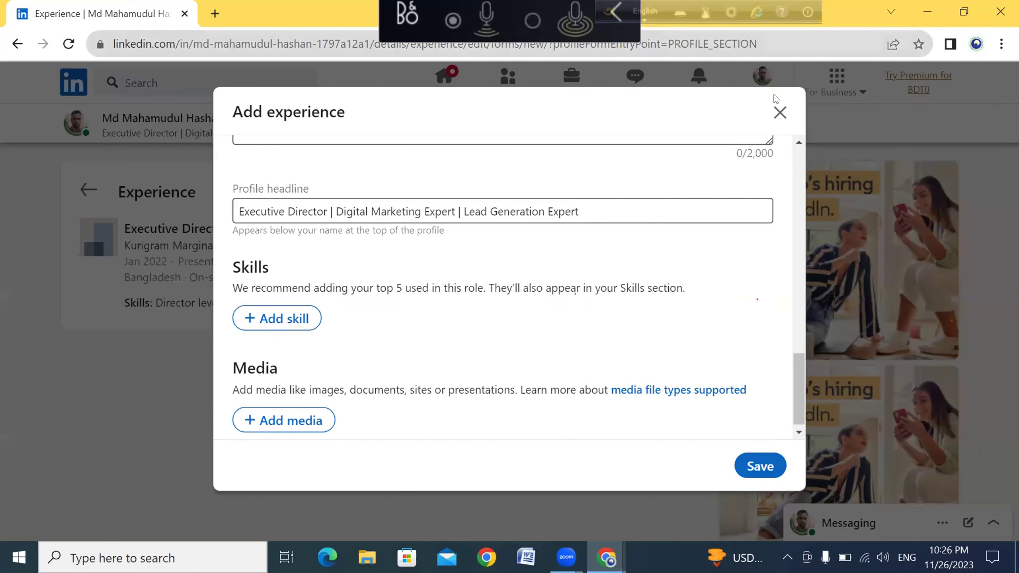
click(780, 112)
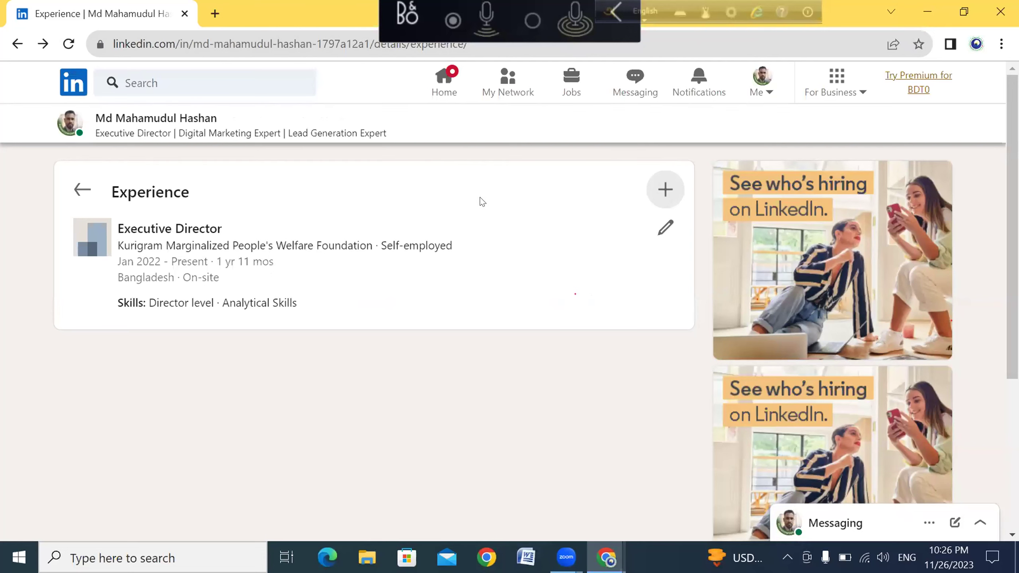
click(76, 188)
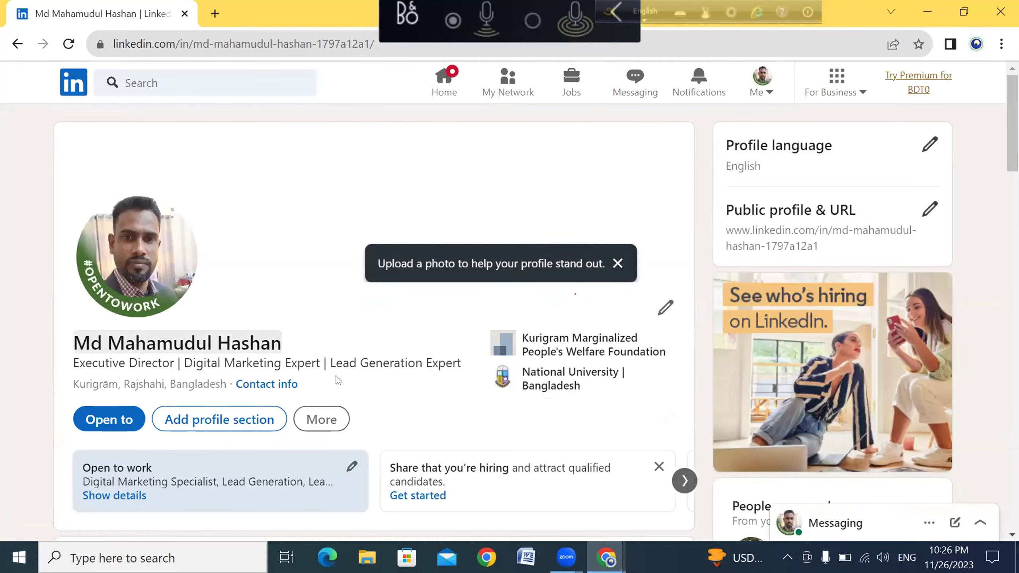
scroll(423, 371, down, 10)
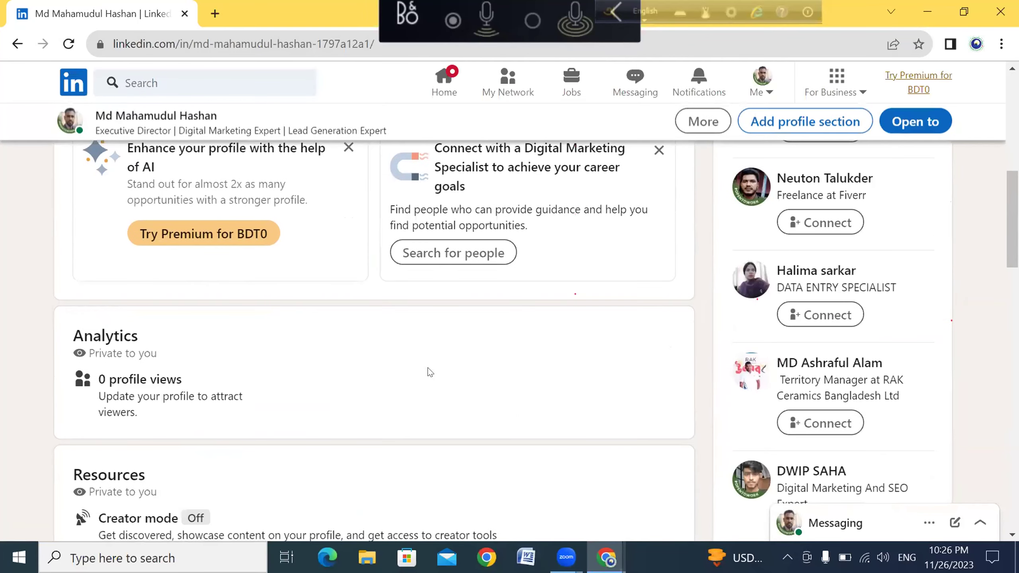
scroll(429, 372, down, 15)
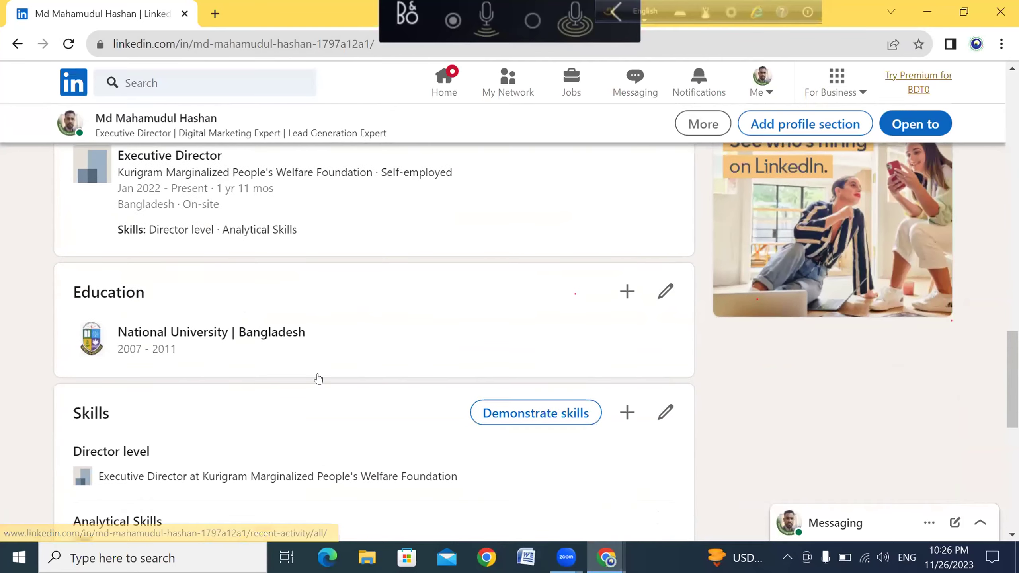
scroll(318, 379, down, 6)
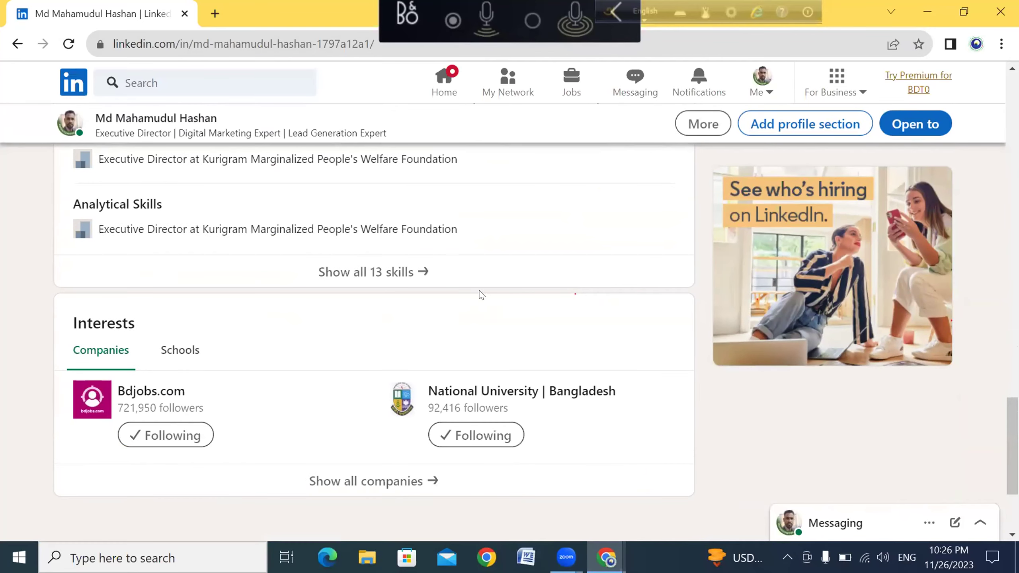
scroll(481, 295, up, 3)
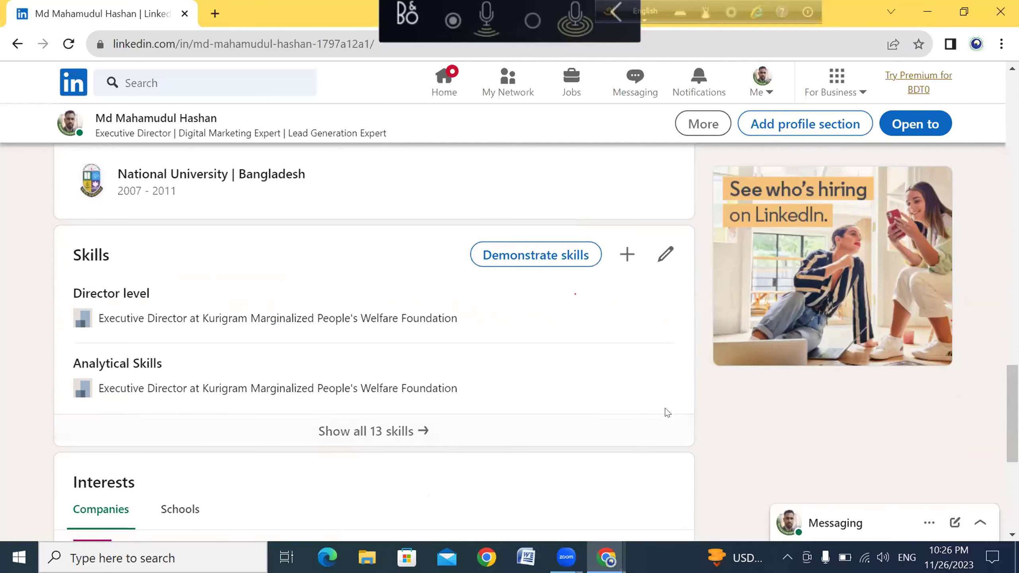
scroll(667, 409, up, 10)
scroll(668, 409, up, 8)
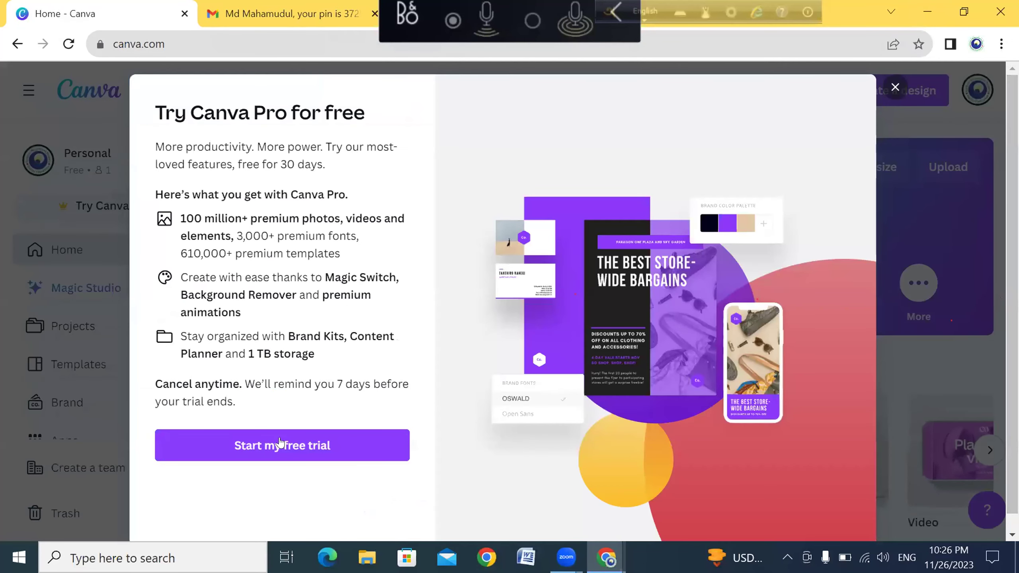
- Dismiss the Canva Pro offer and create a 1128 × 191 px custom-size design
click(895, 88)
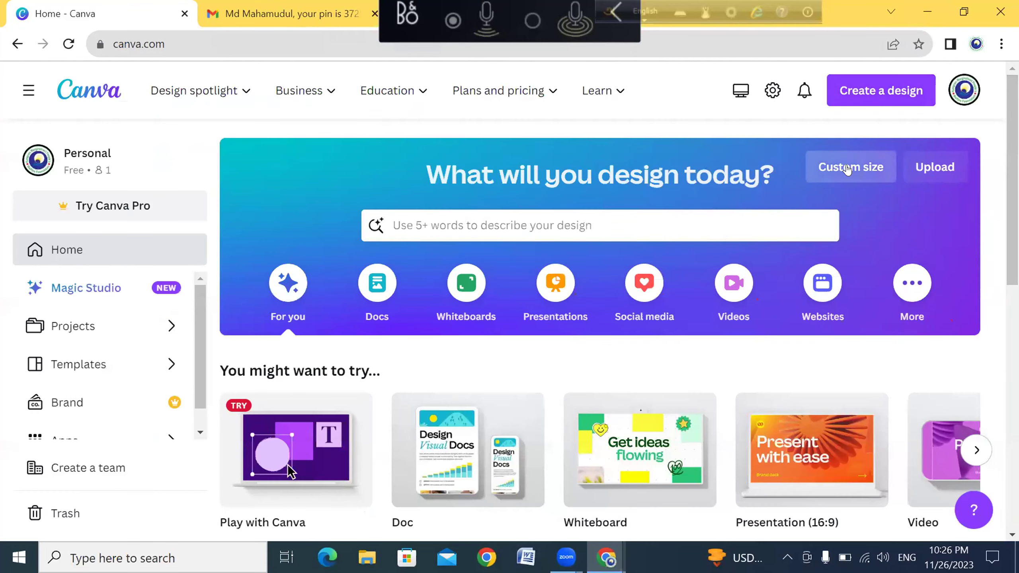
click(846, 168)
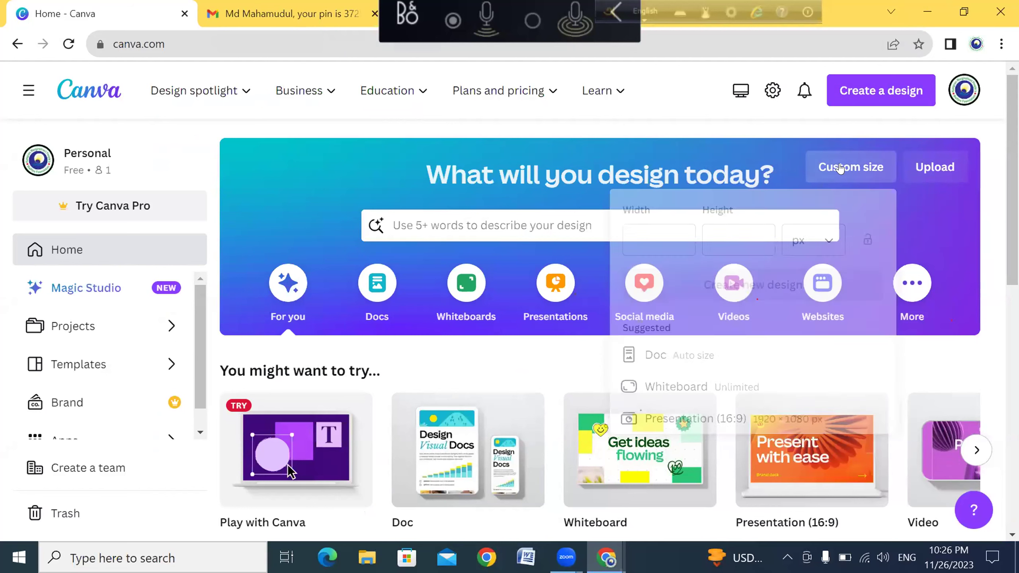
click(841, 167)
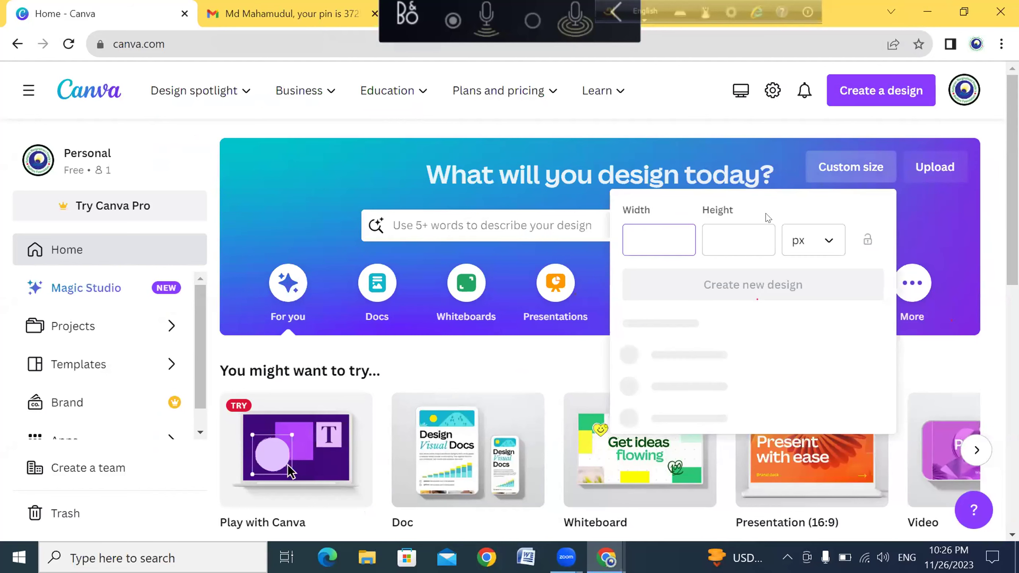
text(1128)
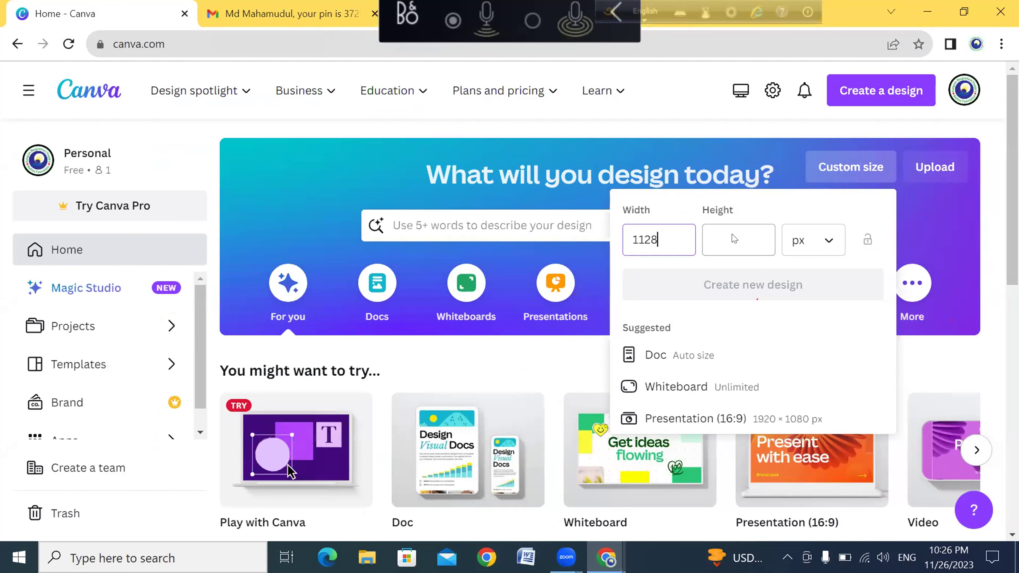
click(734, 239)
text(1)
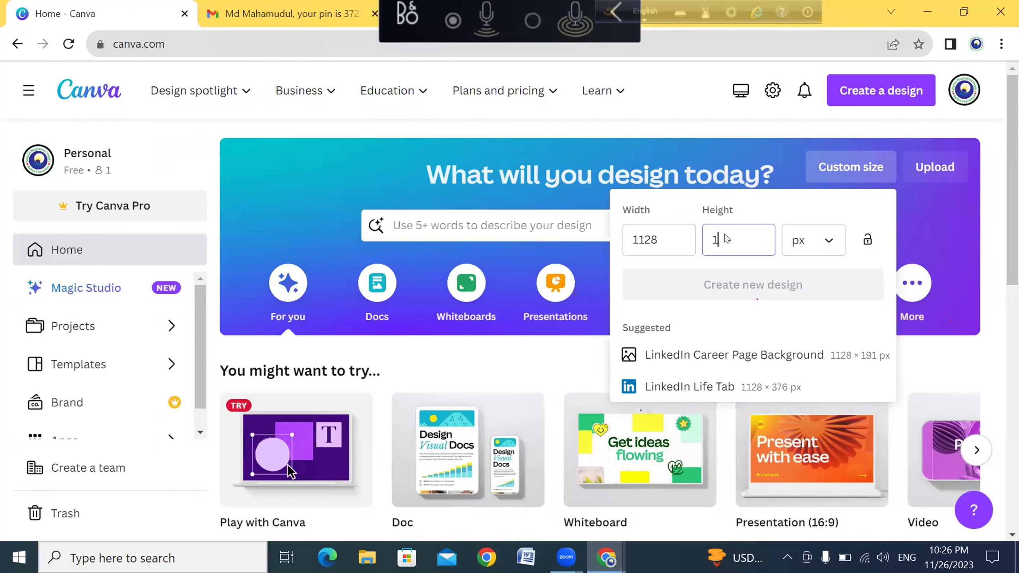
text(91)
click(722, 285)
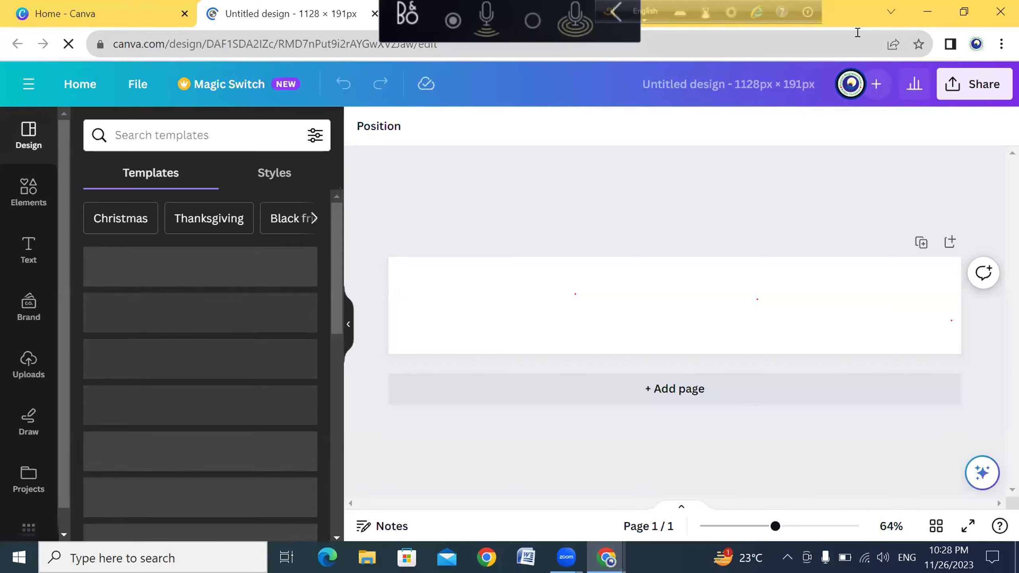
- Return to the new design's editor, skip the tour, and apply the Healing starts here template
click(106, 16)
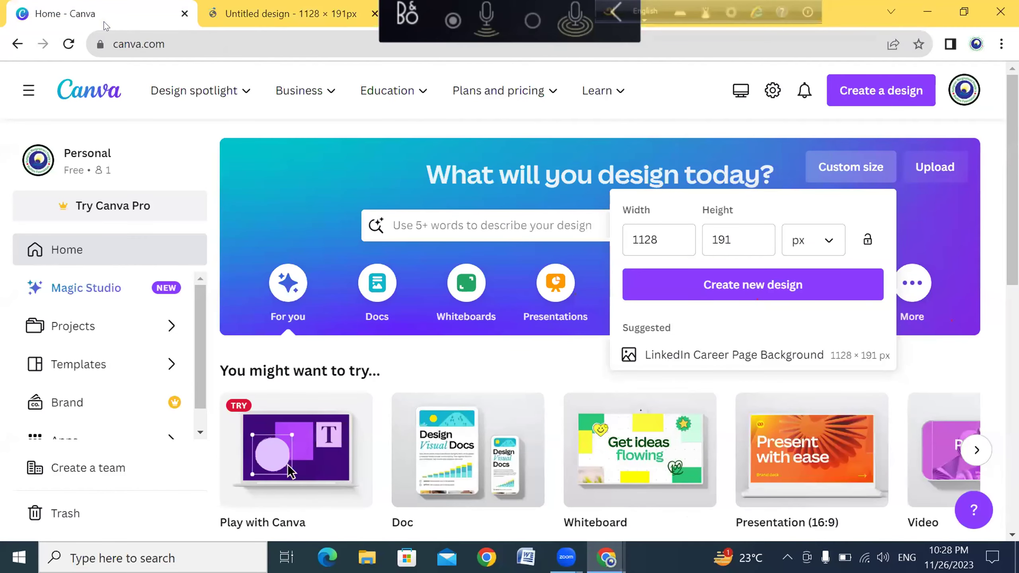
click(265, 10)
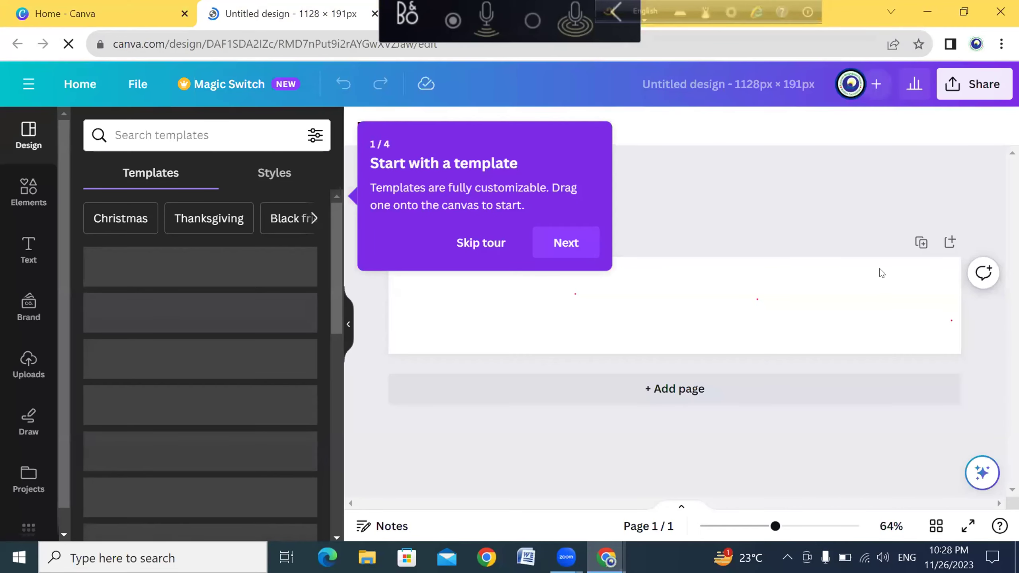
click(497, 240)
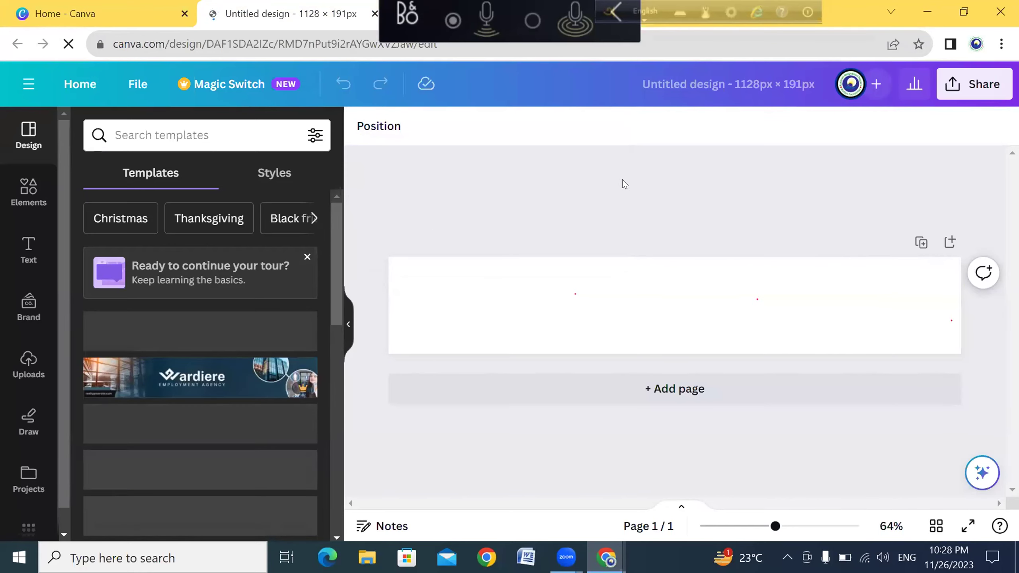
mouse_move(299, 389)
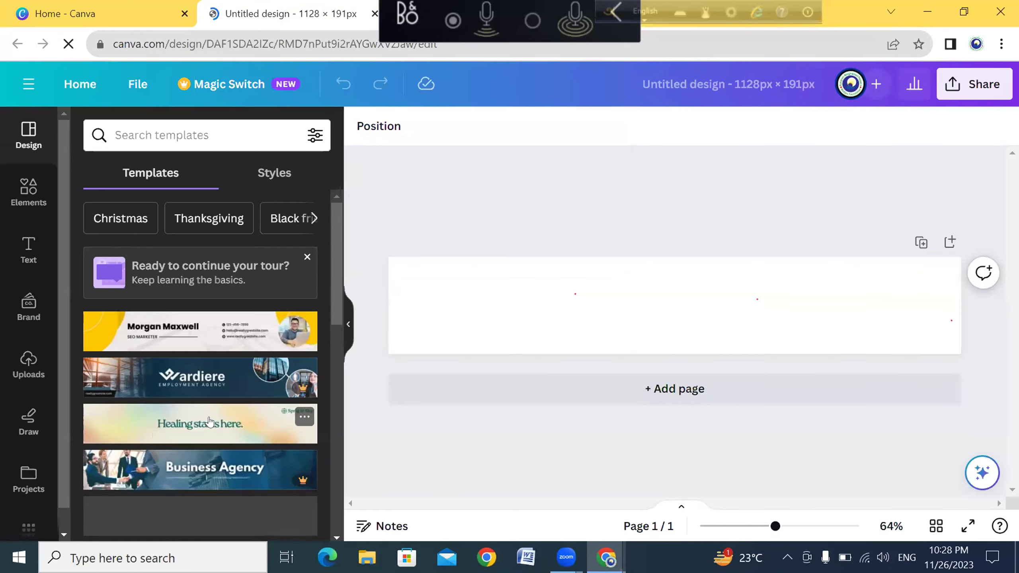
click(186, 422)
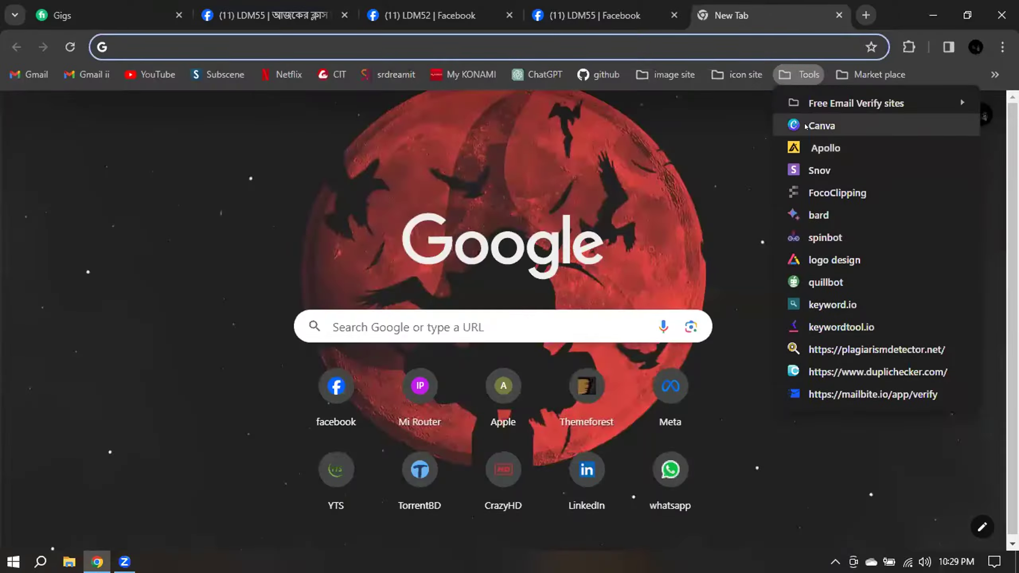
- Open Canva from the Tools bookmarks and create a blank 1128 × 191 px custom design
click(804, 121)
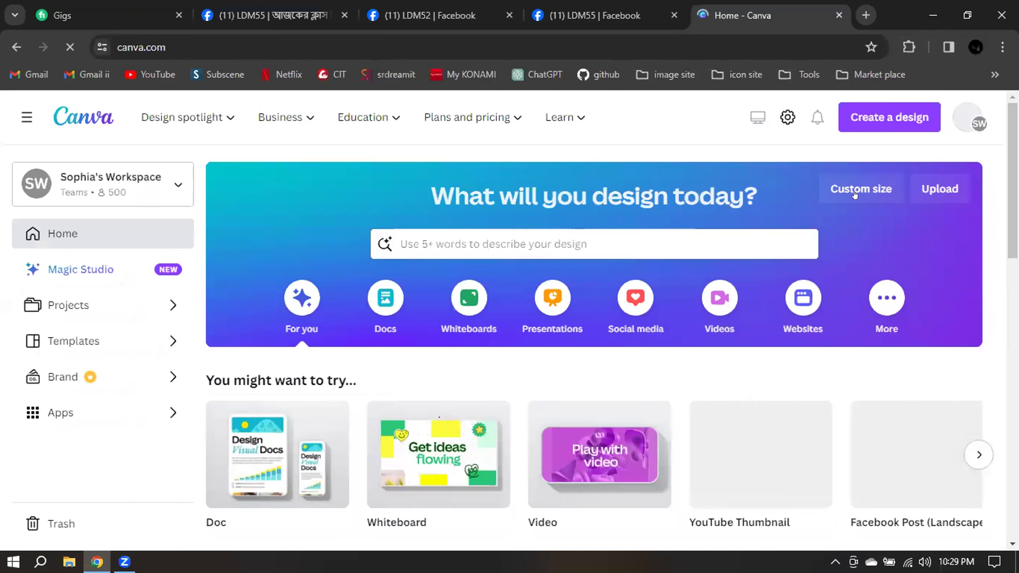
click(850, 186)
click(652, 255)
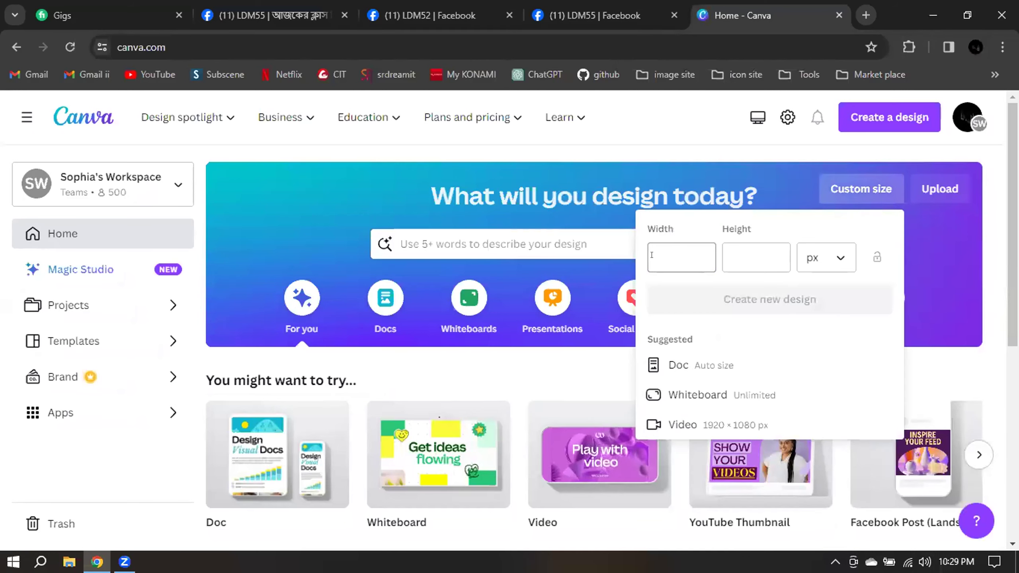
text(11)
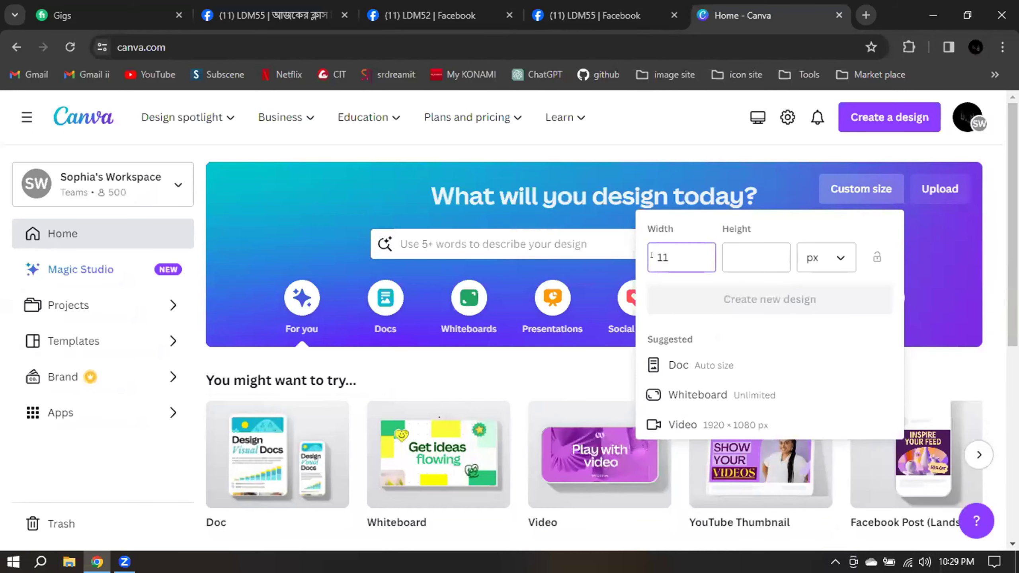
text(28)
key(Tab)
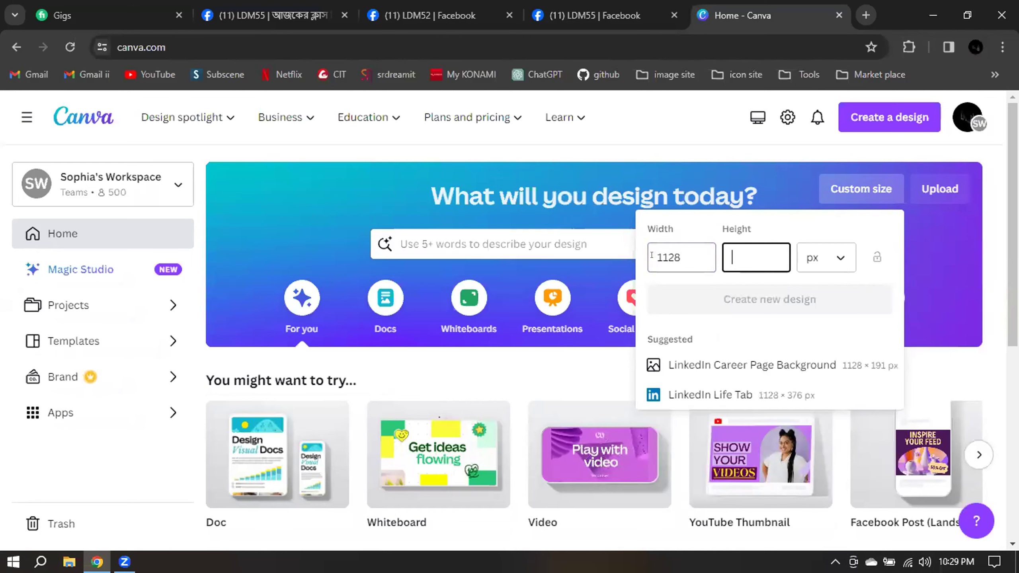
text(91)
key(BackSpace)
key(BackSpace)
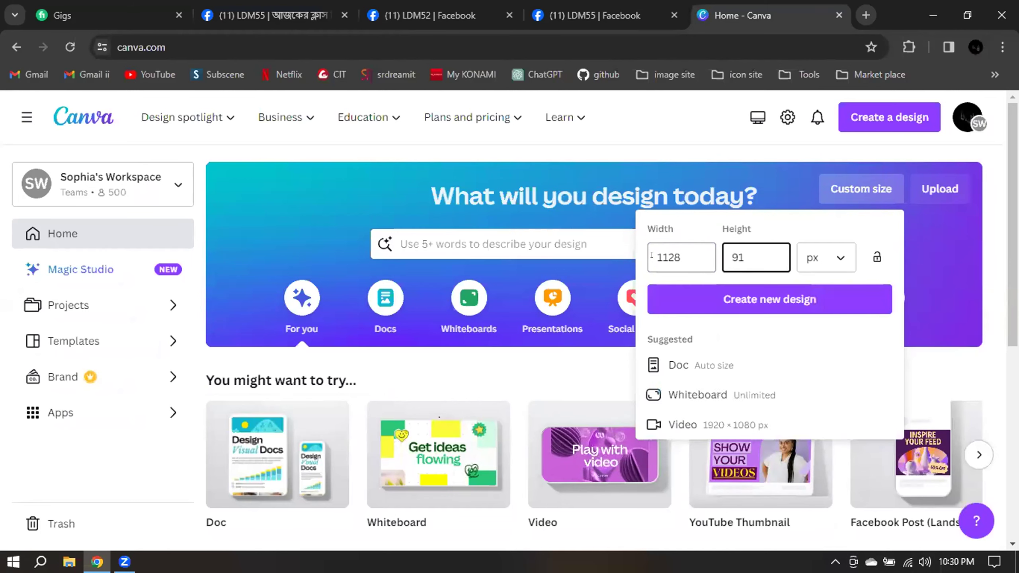
text(191)
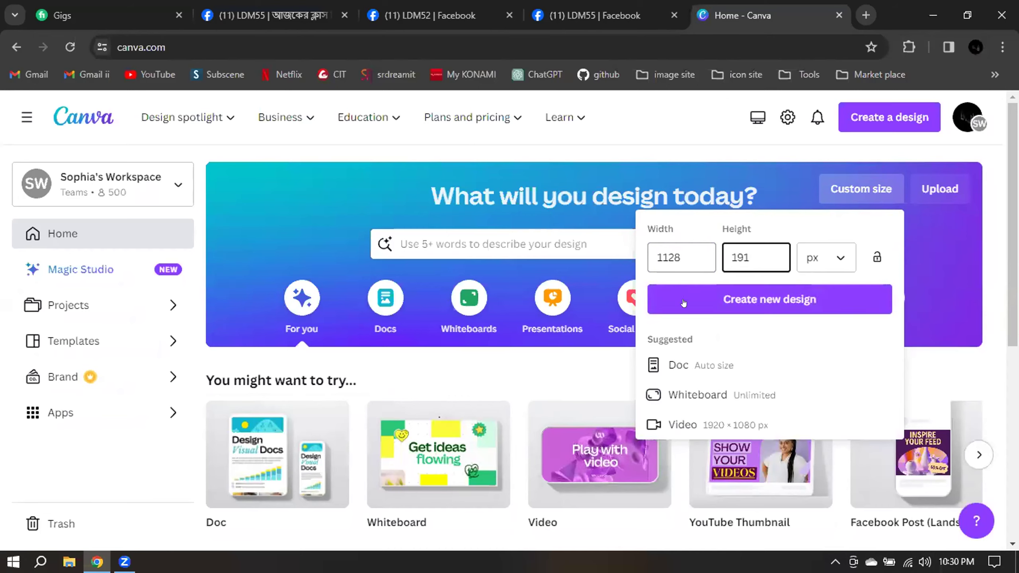
click(779, 303)
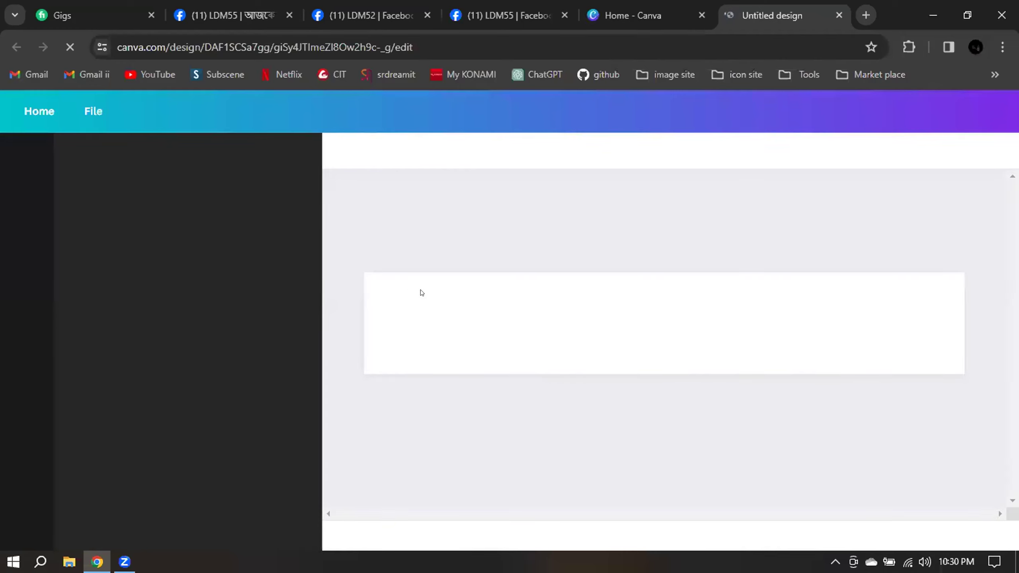
- Close the three Facebook tabs and apply the Healing starts here template
click(288, 15)
click(288, 15)
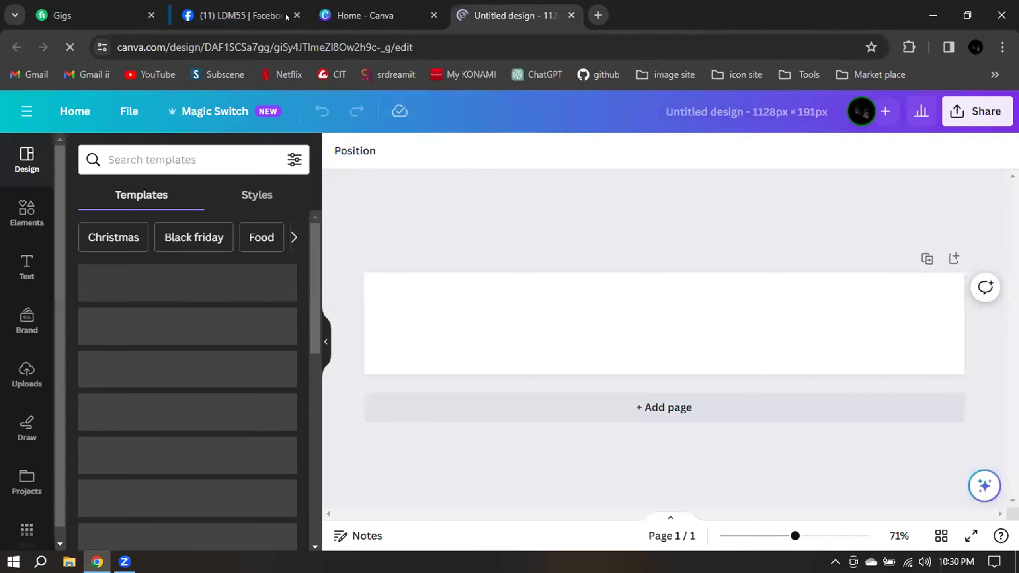
click(288, 15)
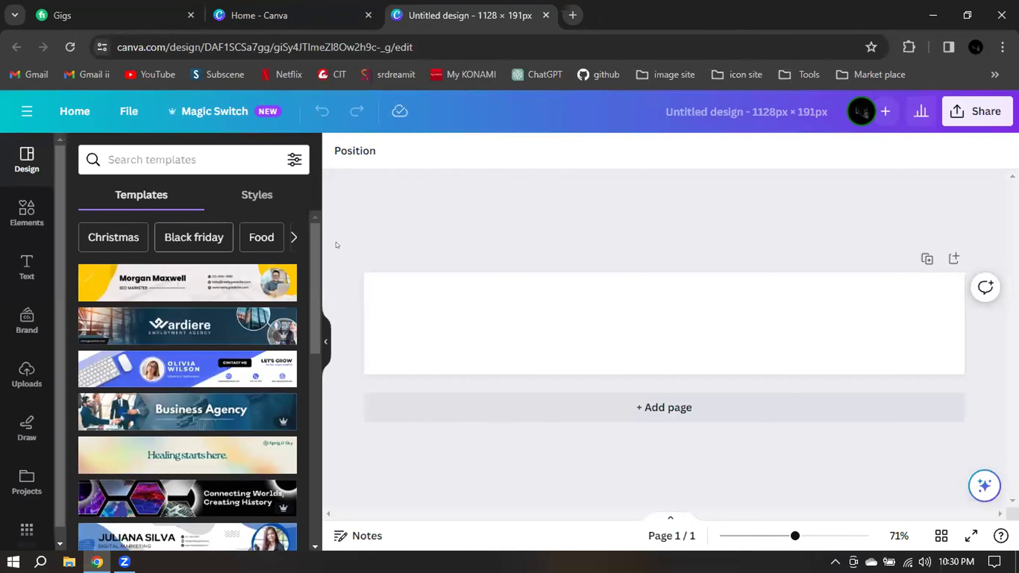
click(174, 448)
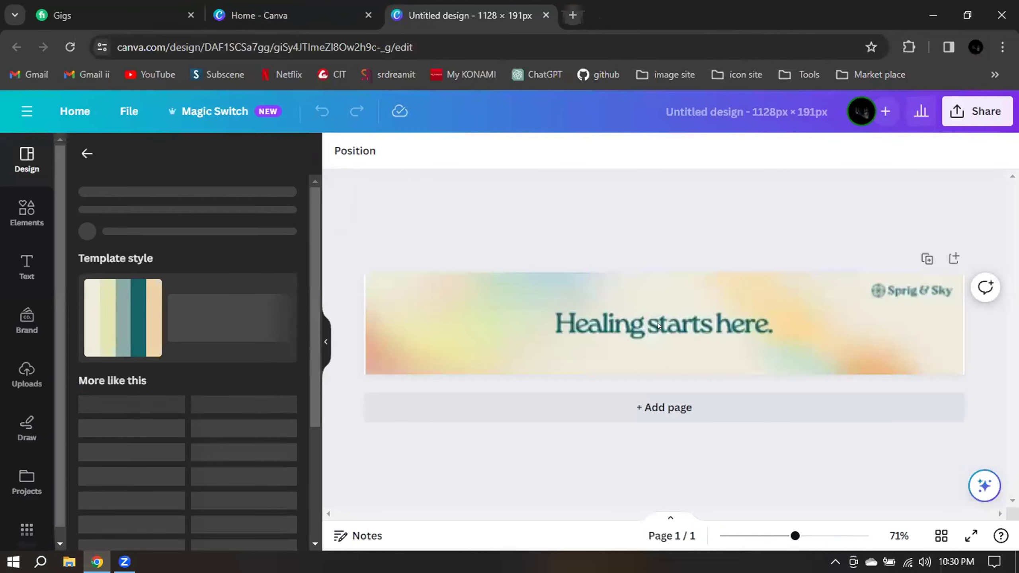
- Delete the Sprig & Sky text and move the logo icon to the banner's left end
click(743, 318)
click(922, 290)
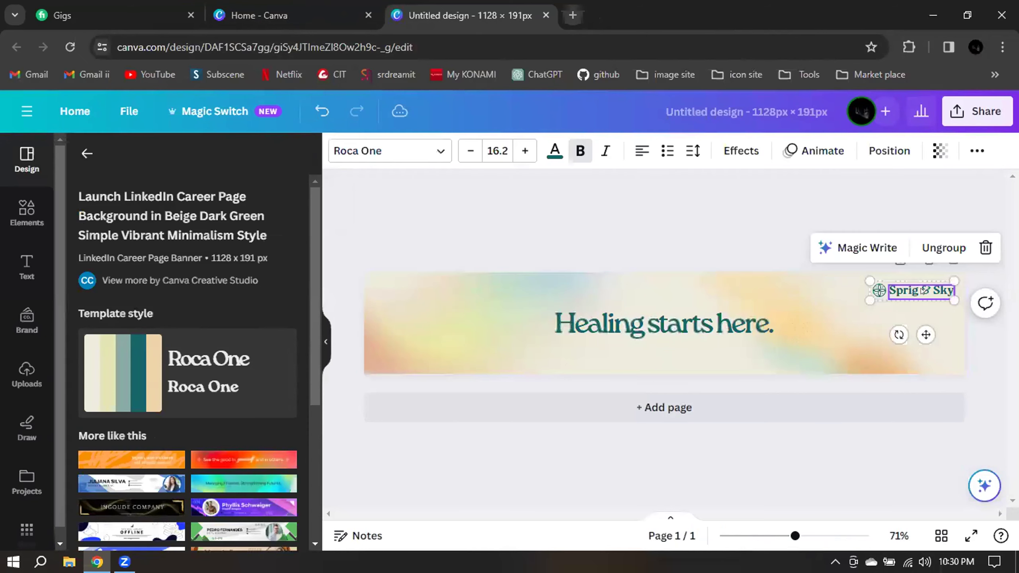
click(985, 247)
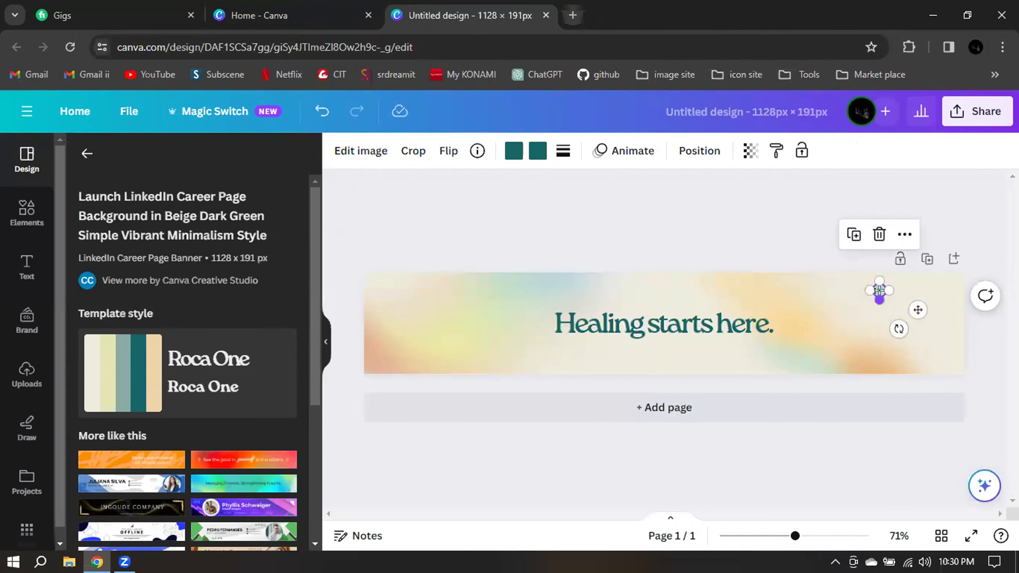
drag(879, 281, 388, 284)
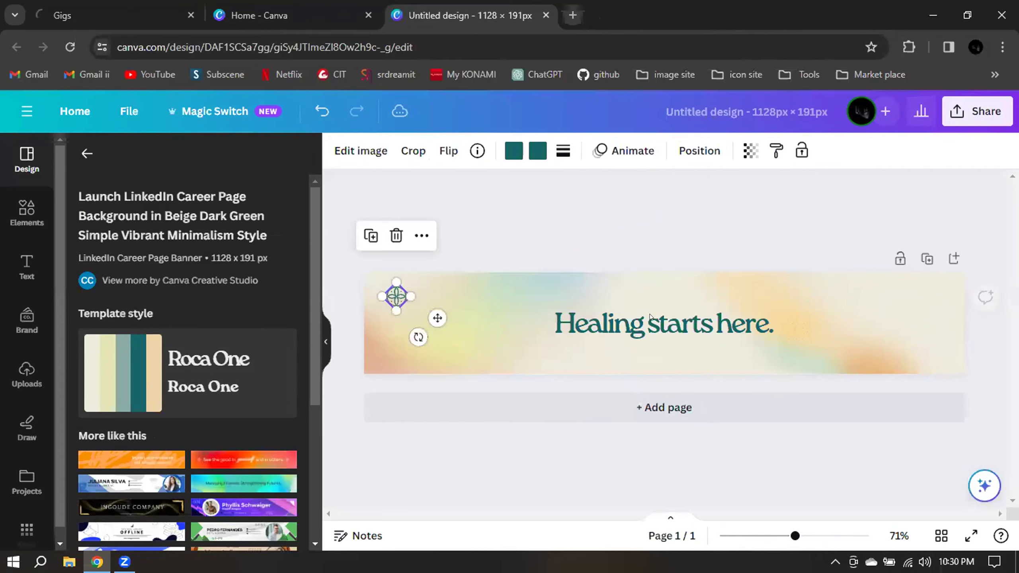
click(718, 317)
- Replace the headline with the owner's full name in capitals, narrow it, and raise it level with the logo
drag(800, 327, 922, 327)
double_click(859, 323)
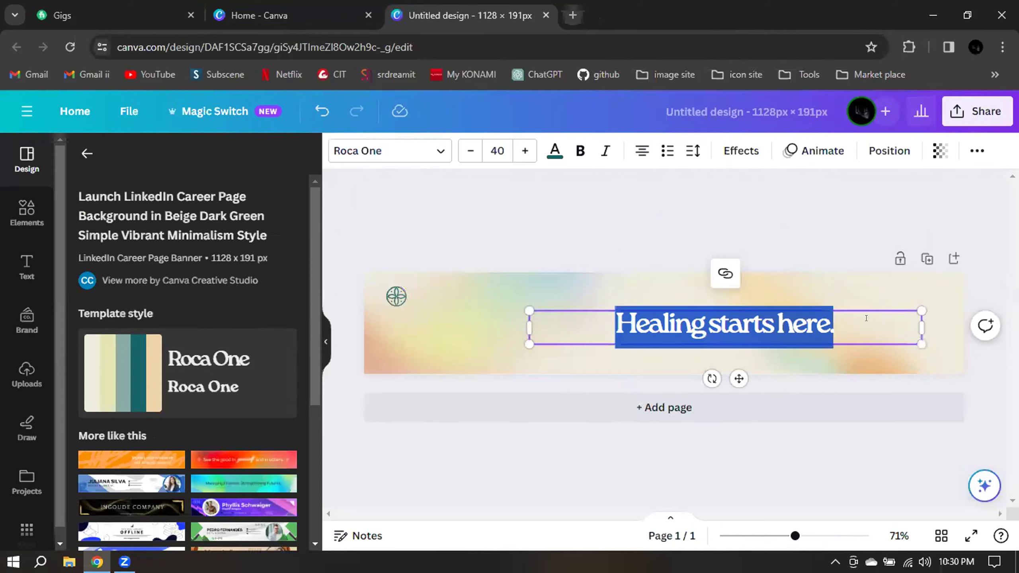
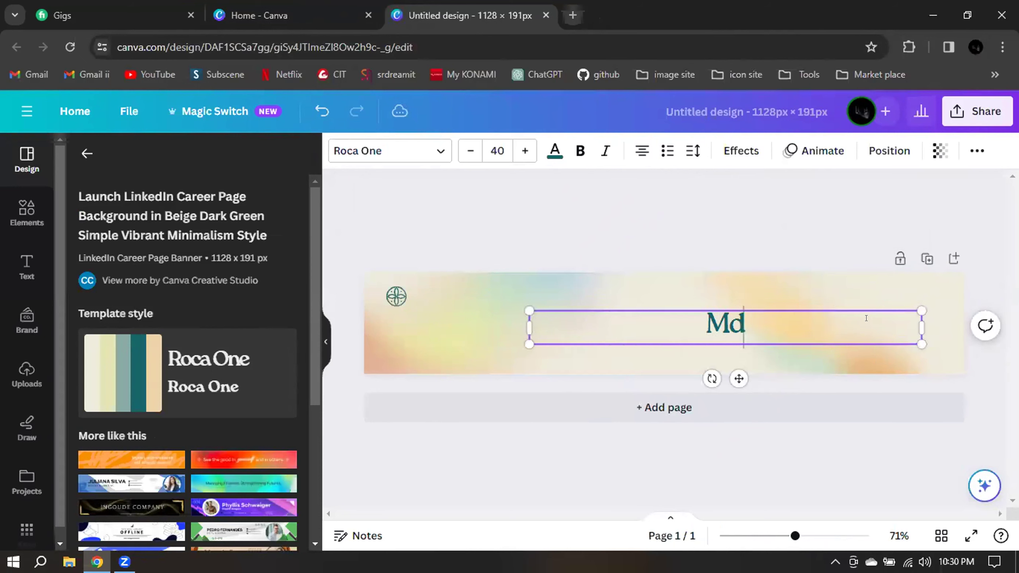
key(BackSpace)
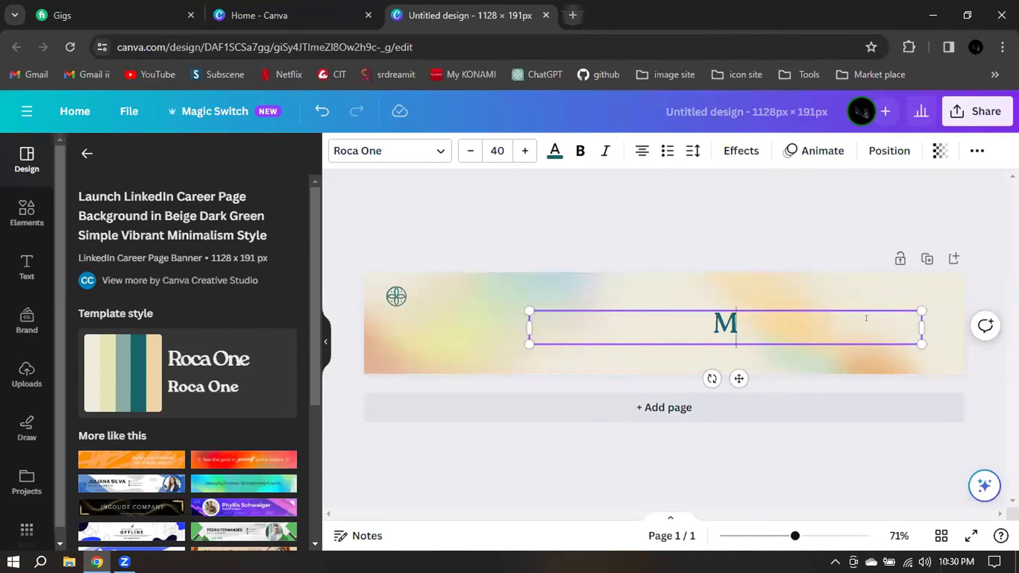
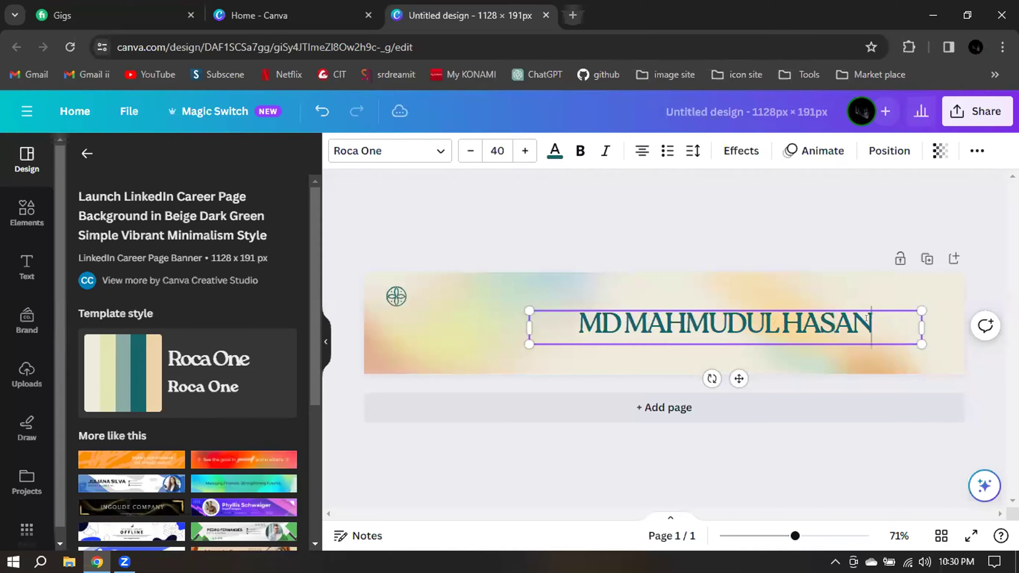
key(Escape)
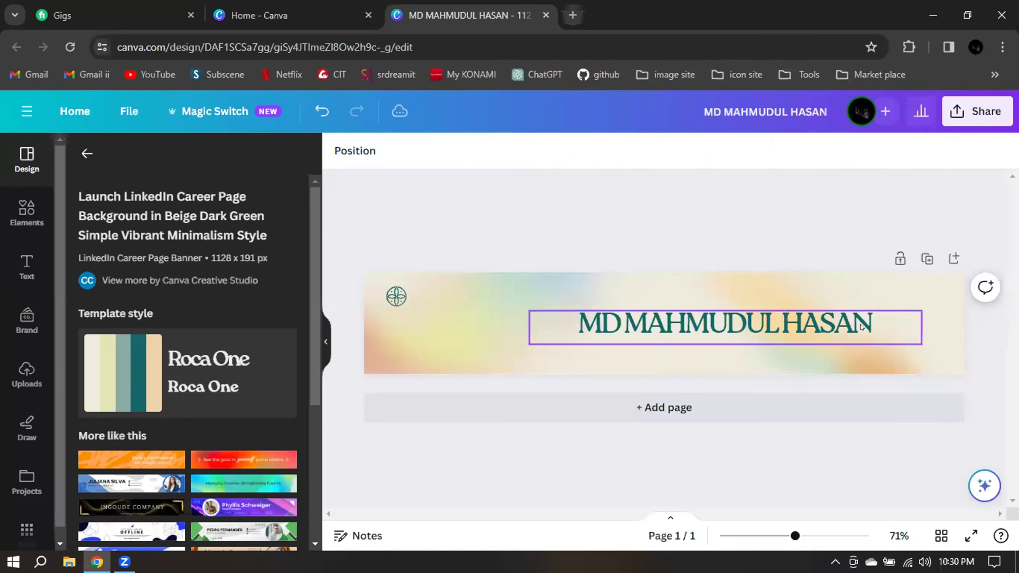
drag(915, 318, 845, 318)
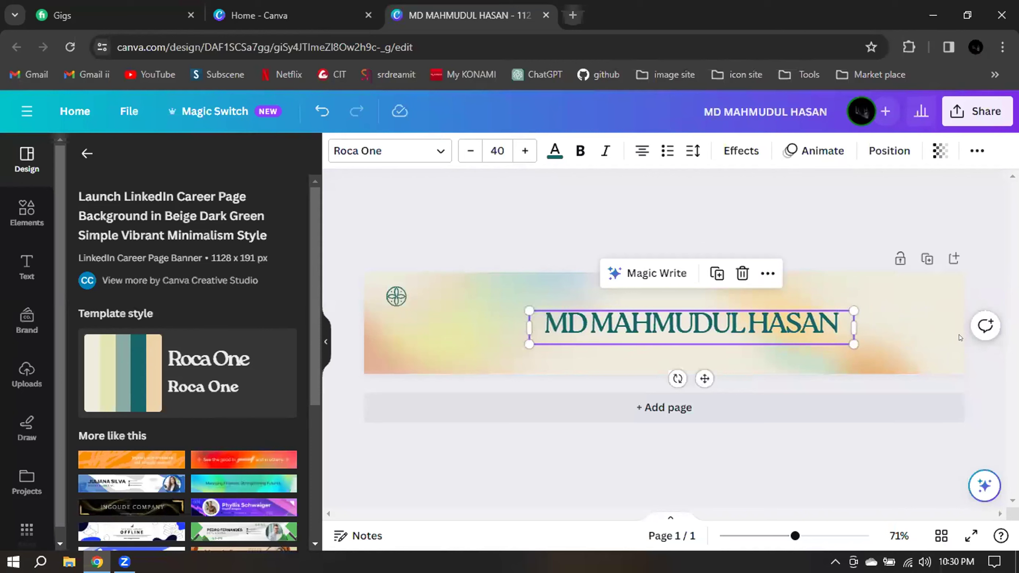
drag(754, 324, 725, 344)
- Replace the copied name box's text with 'A Professional Digital Marketing Expert'
double_click(814, 329)
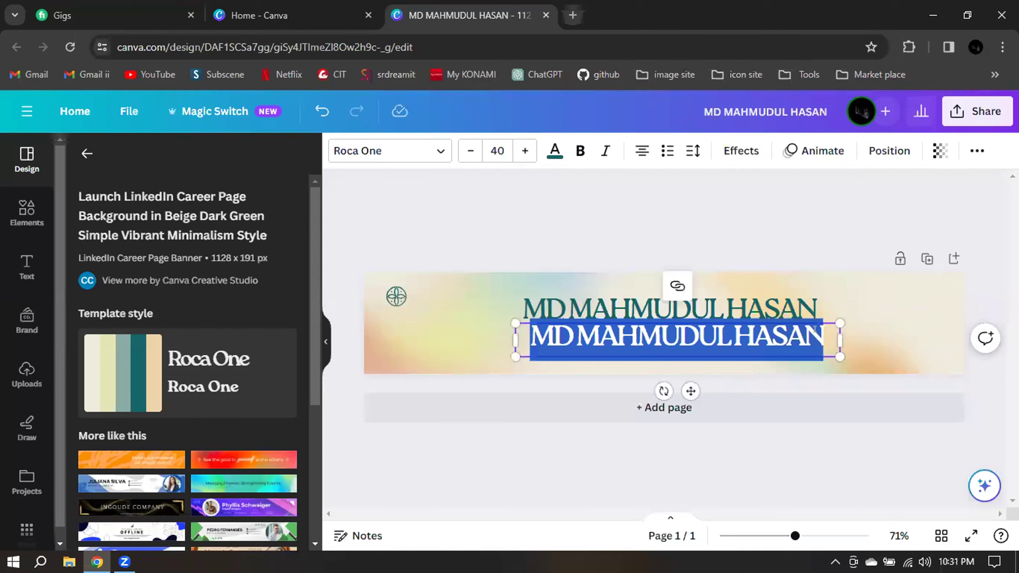
text(A)
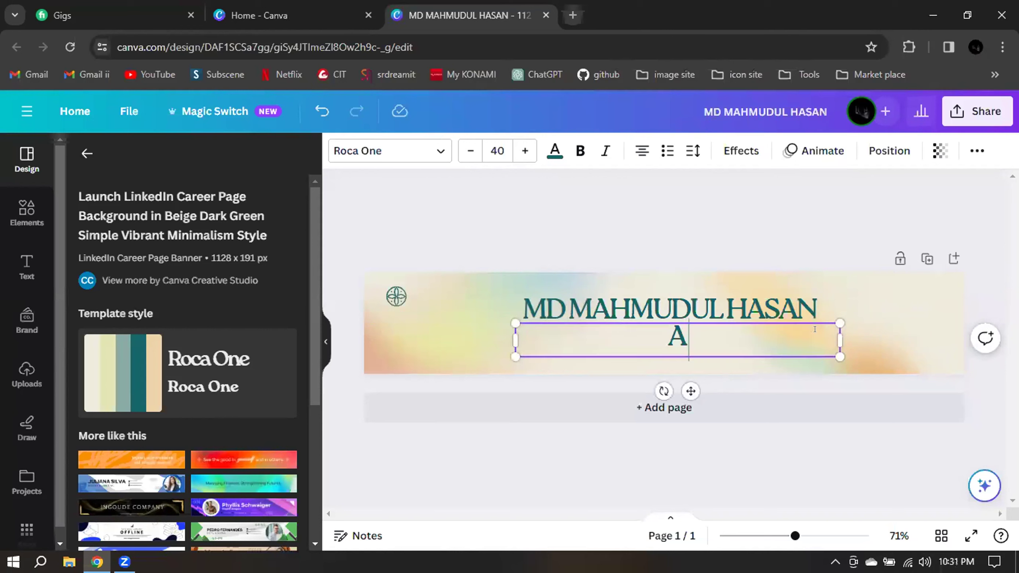
text( Prof)
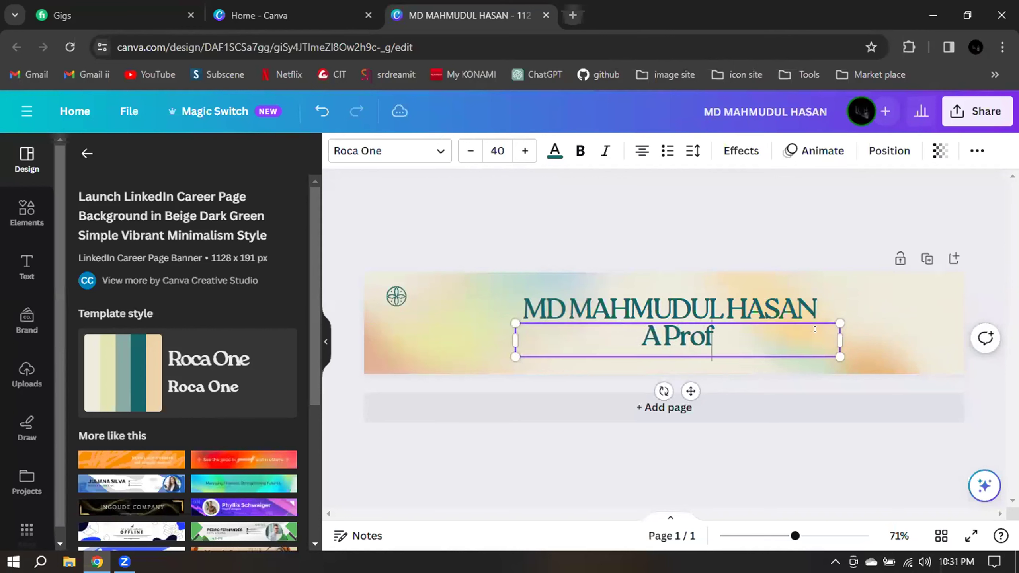
text(essional)
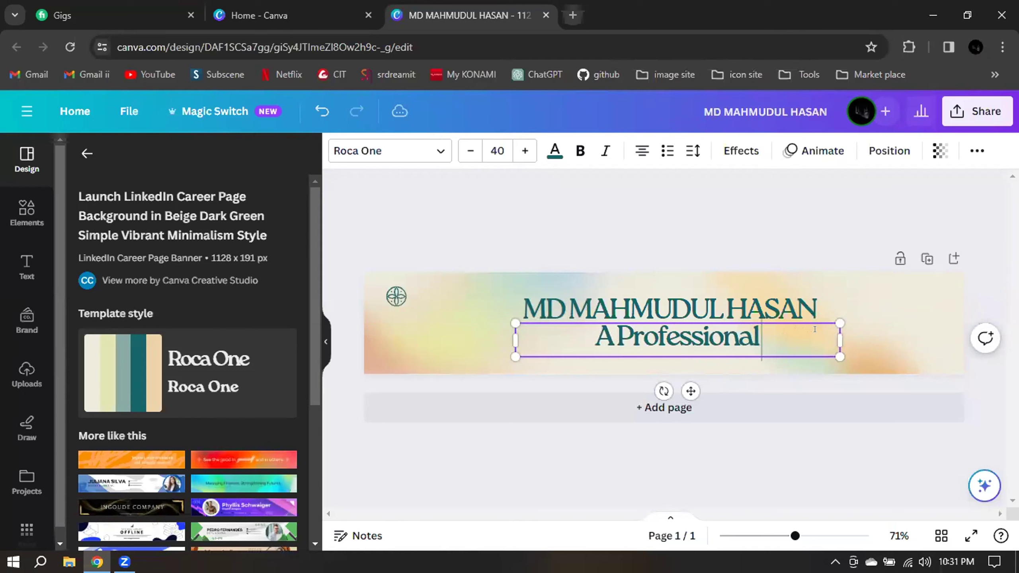
text( Digiy)
key(BackSpace)
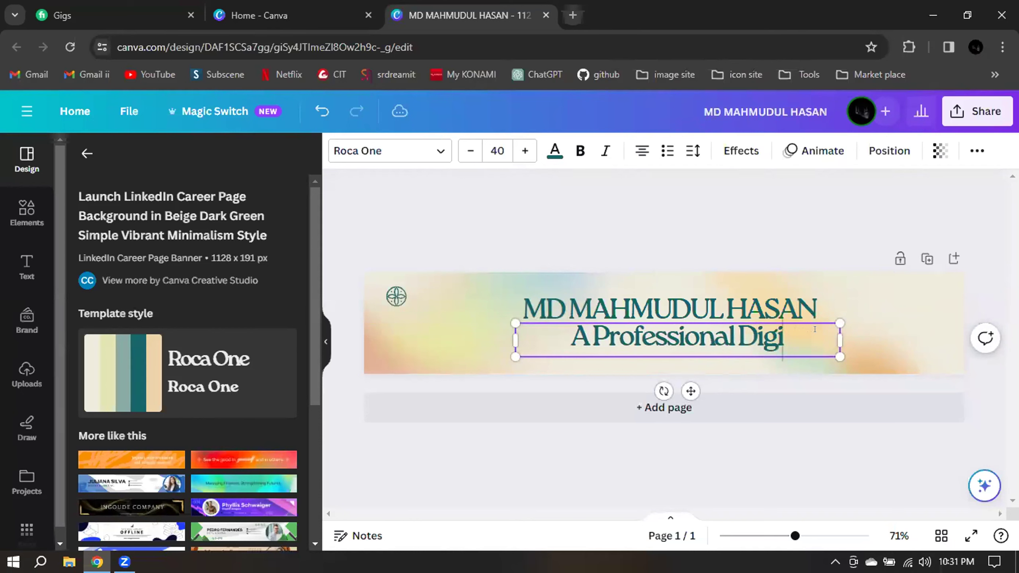
text(tal)
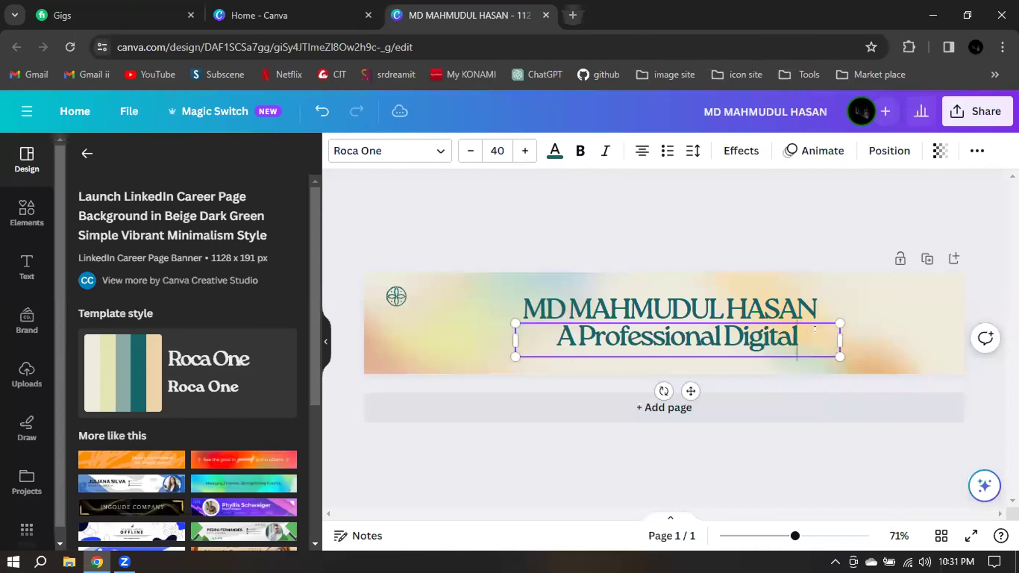
text(Mar)
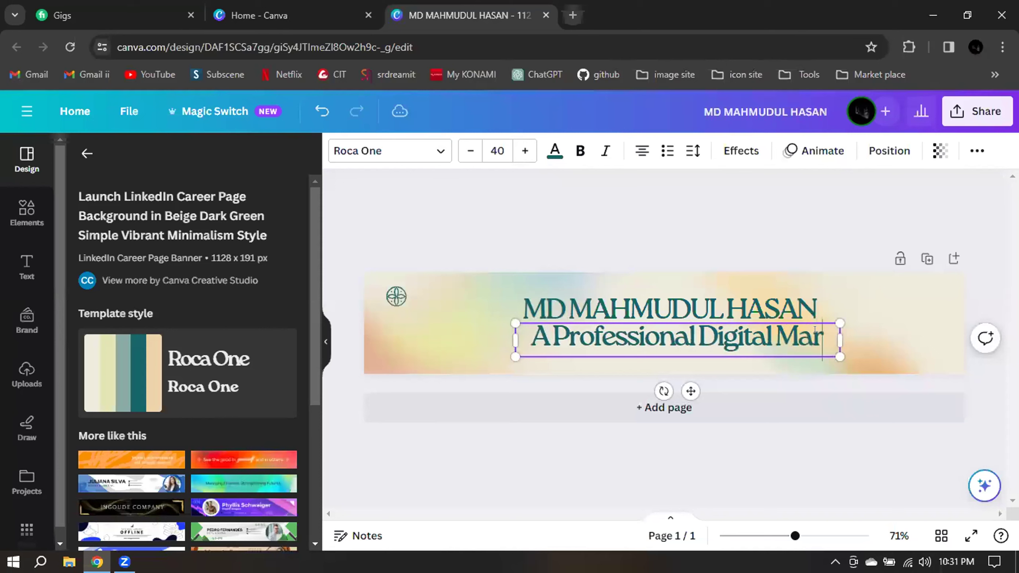
text(ketinge)
key(BackSpace)
text(Expert)
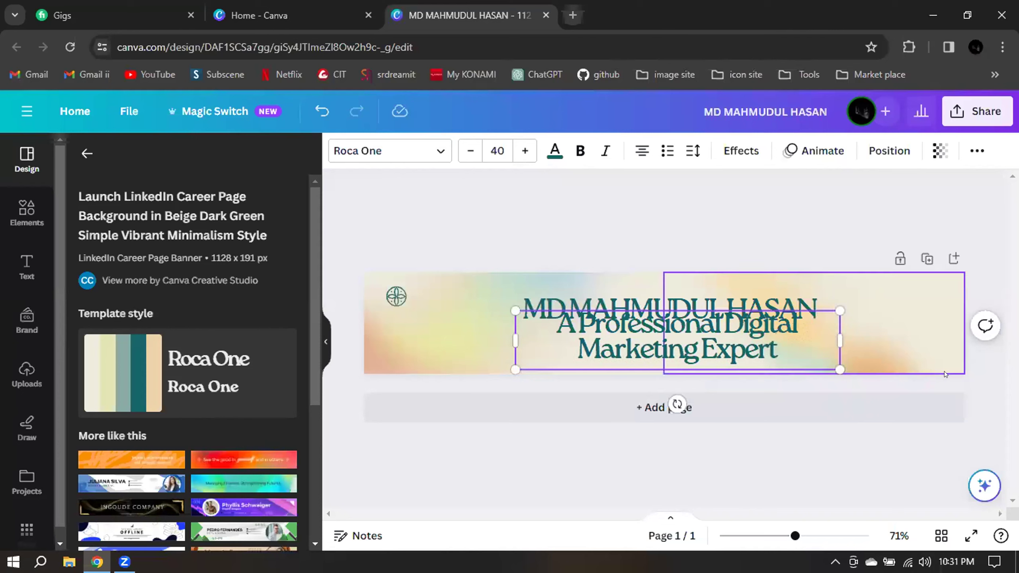
- Widen the tagline box so it fits on one line, and centre it beneath the name
click(815, 326)
click(830, 329)
drag(830, 329, 923, 337)
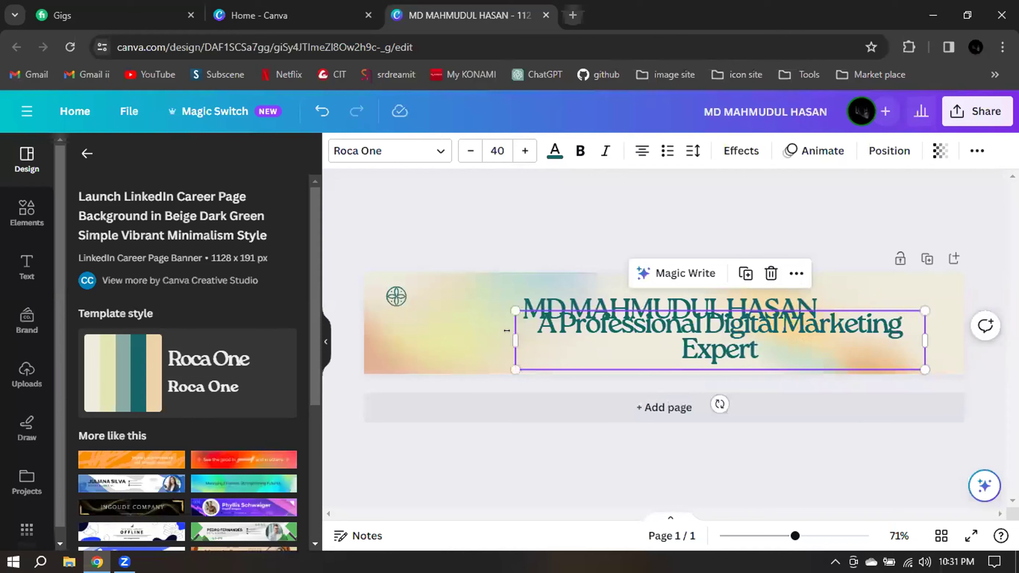
drag(486, 330, 442, 338)
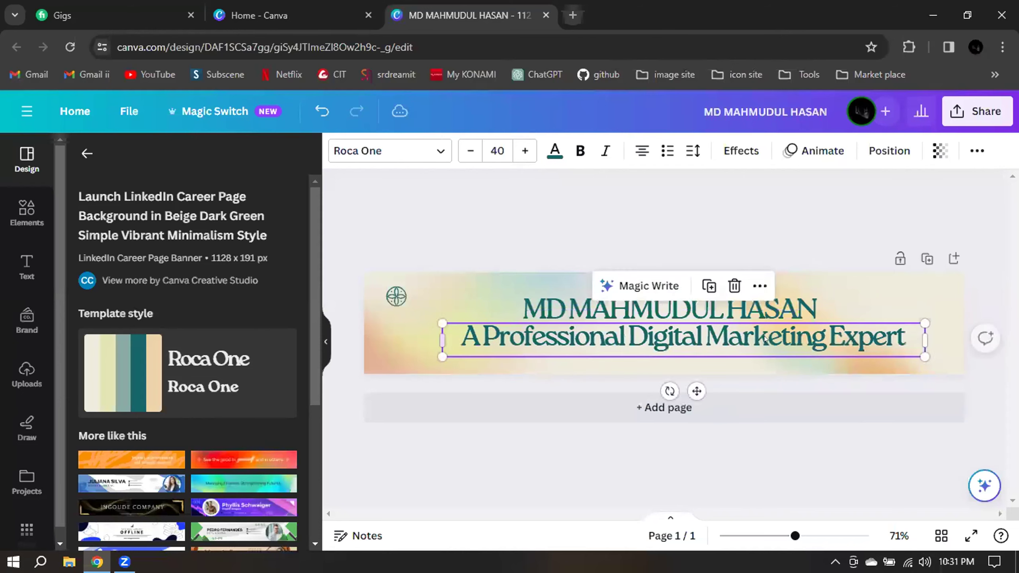
drag(709, 326, 732, 334)
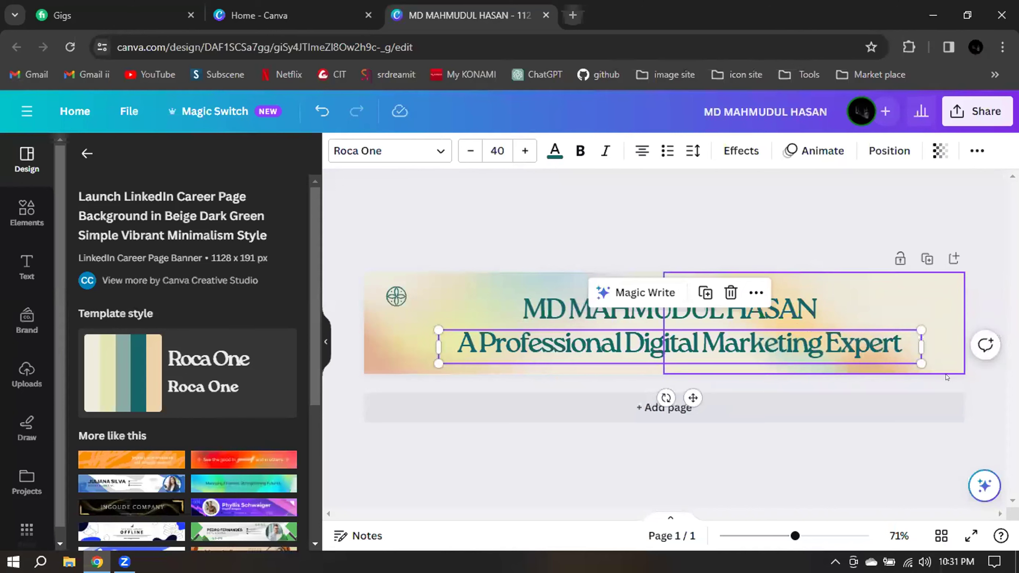
- Nudge the banner's background photo down slightly
click(529, 207)
drag(396, 294, 394, 294)
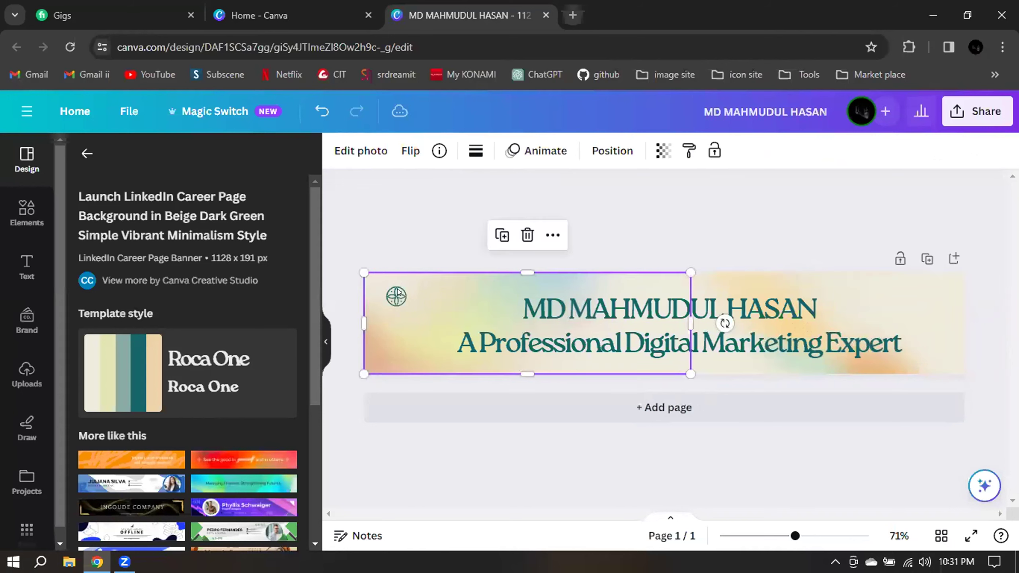
click(765, 210)
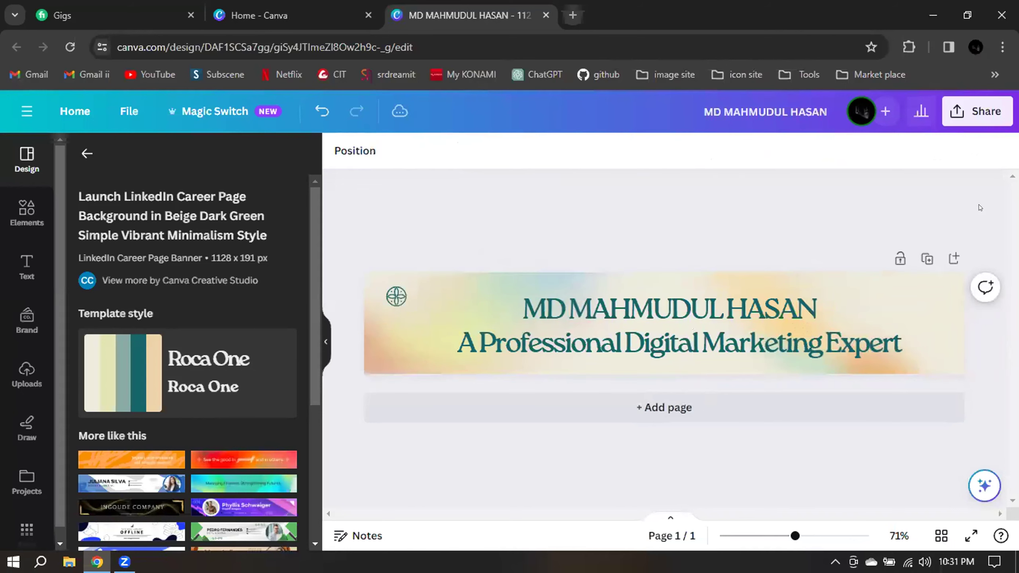
- Set the Canva download to JPG file type at quality 100
click(977, 111)
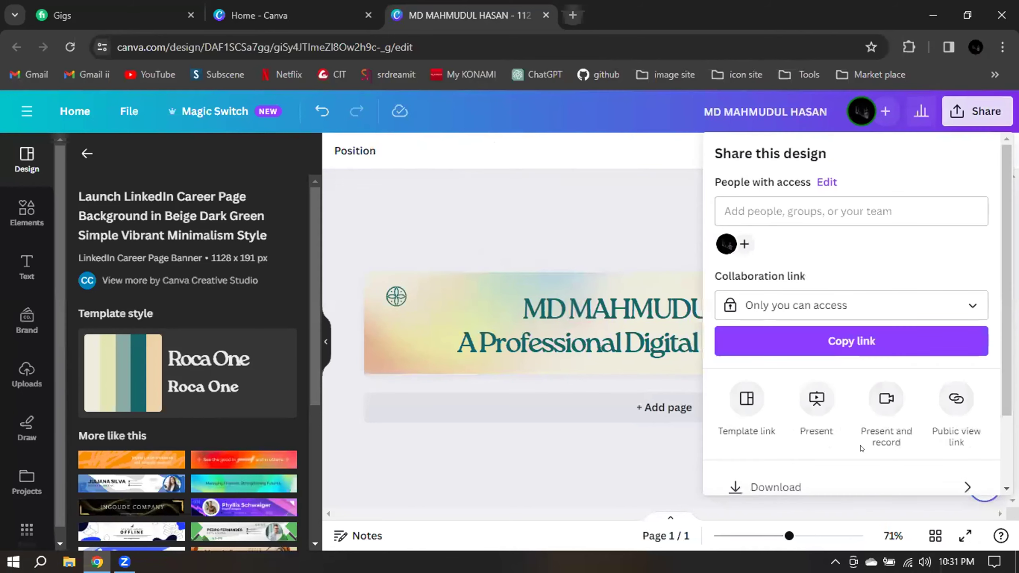
scroll(861, 448, down, 3)
click(732, 397)
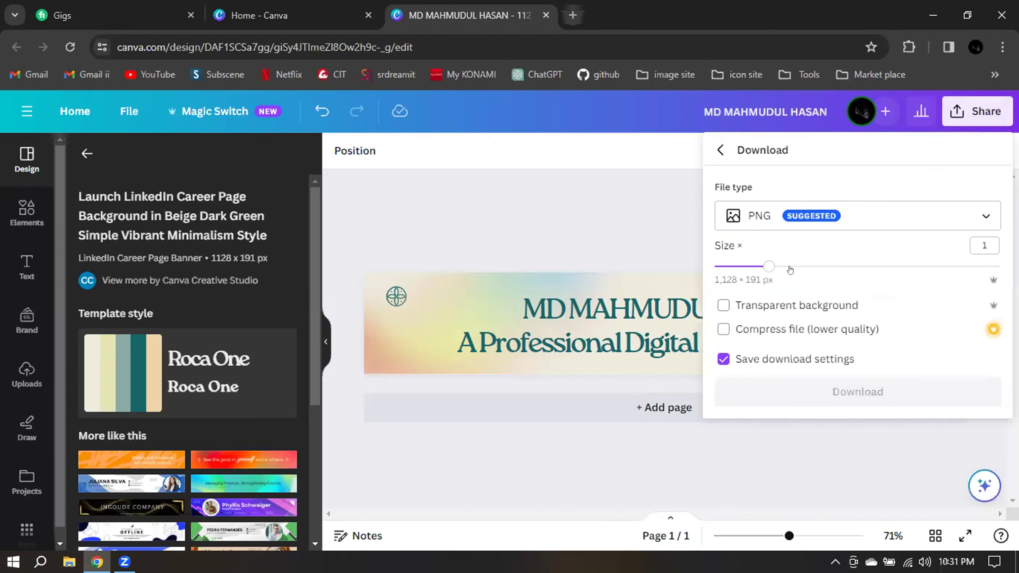
click(825, 210)
click(778, 266)
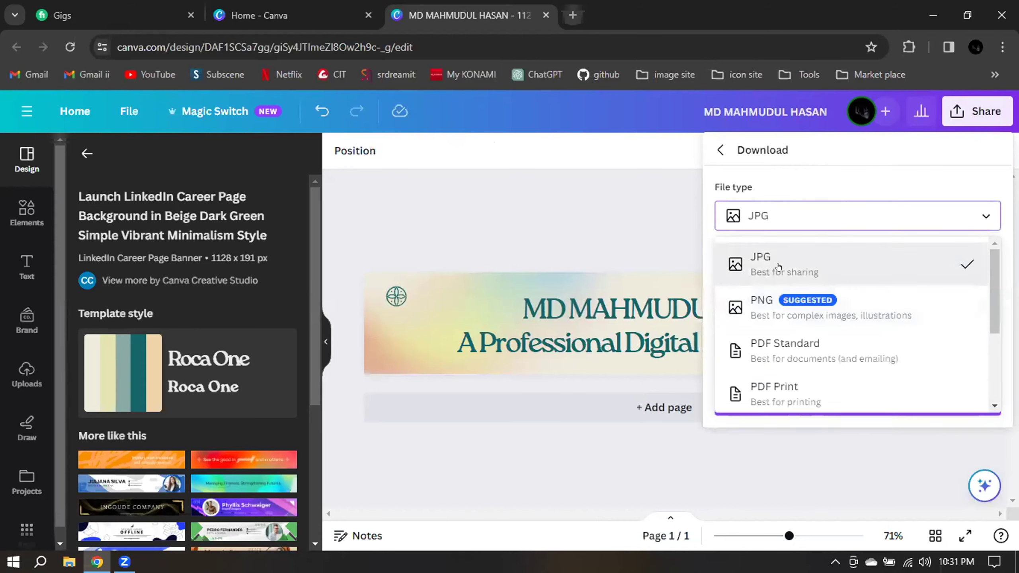
drag(935, 326, 996, 324)
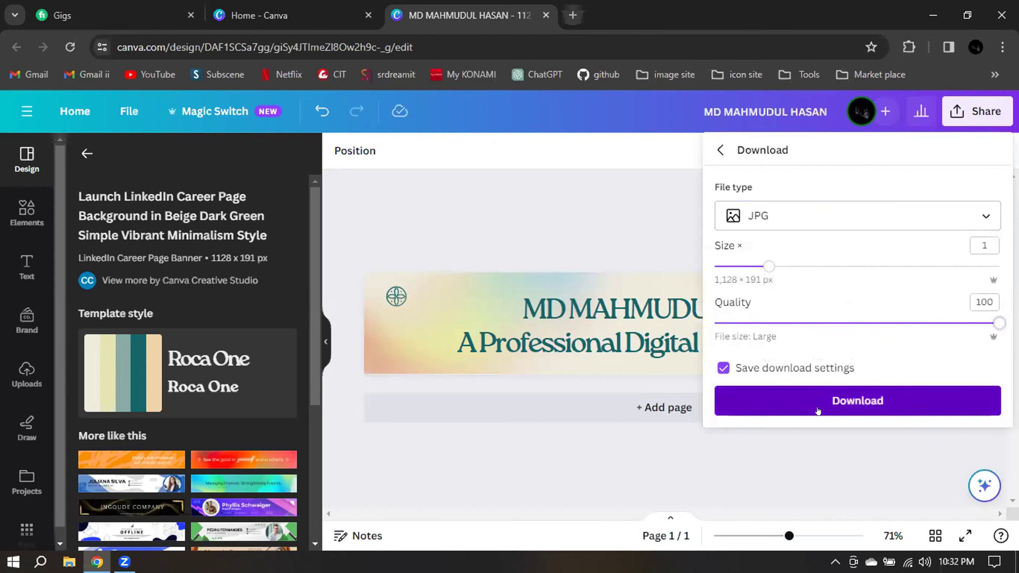
- Download the banner JPG into Downloads, and open a new browser tab
click(817, 410)
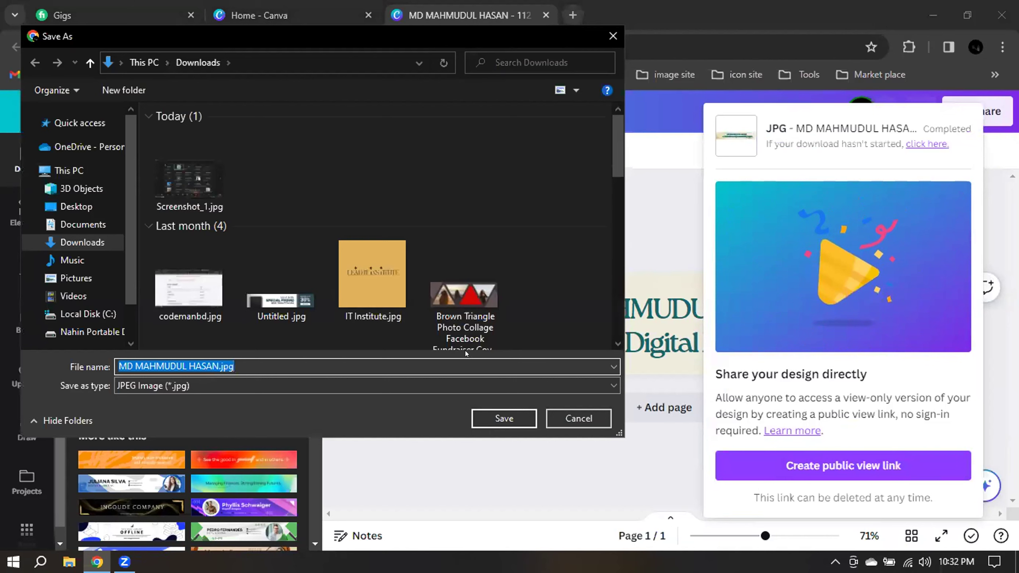
click(503, 419)
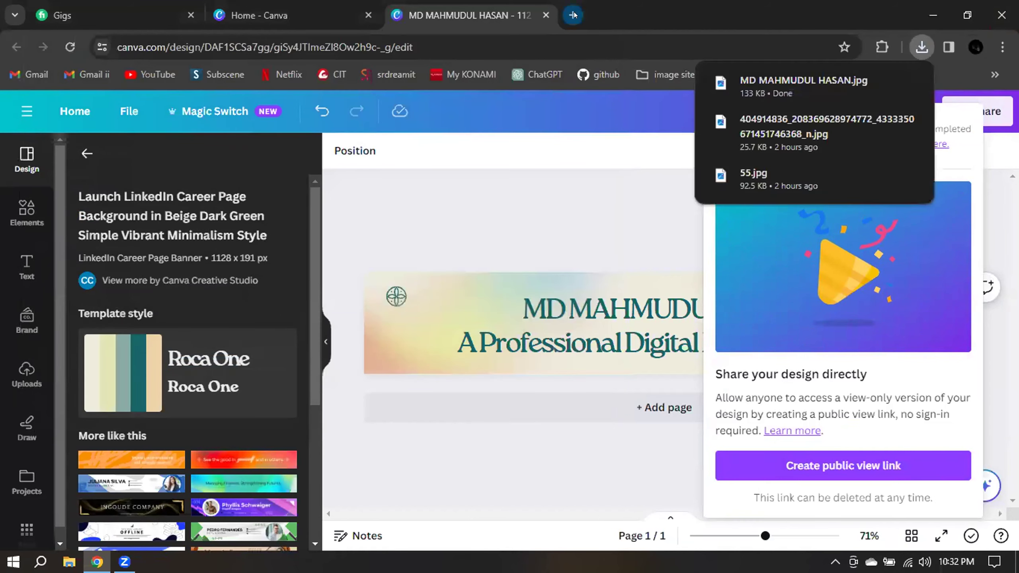
click(573, 15)
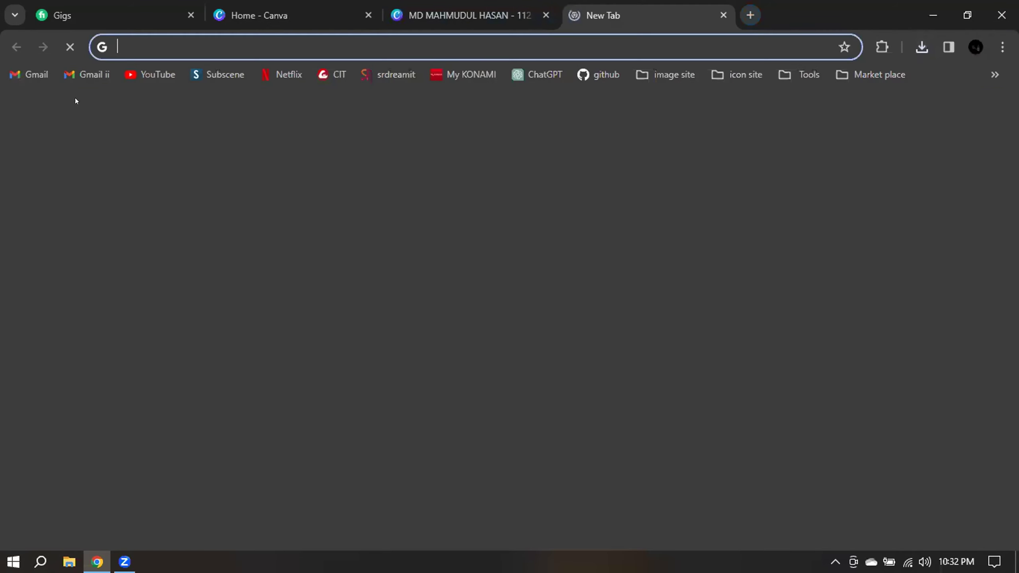
- Start a Gmail message to the second account with the subject 'Banner Image'
click(406, 554)
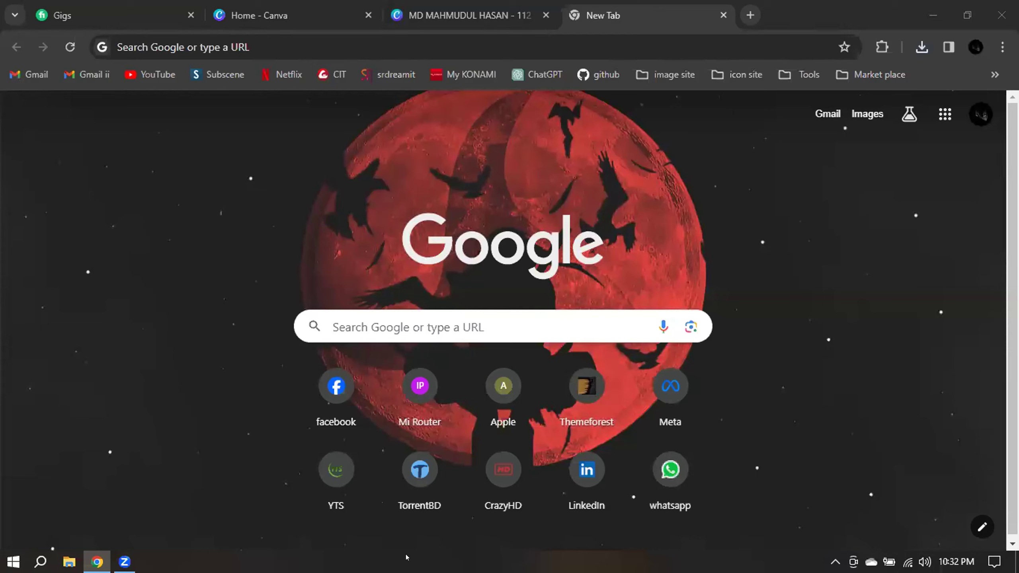
click(30, 74)
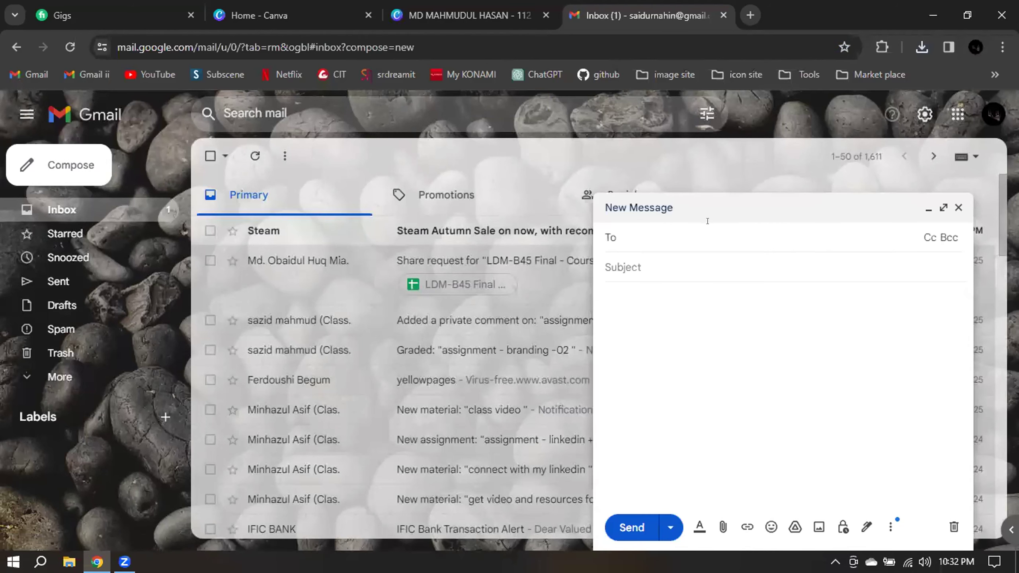
key(ctrl+v)
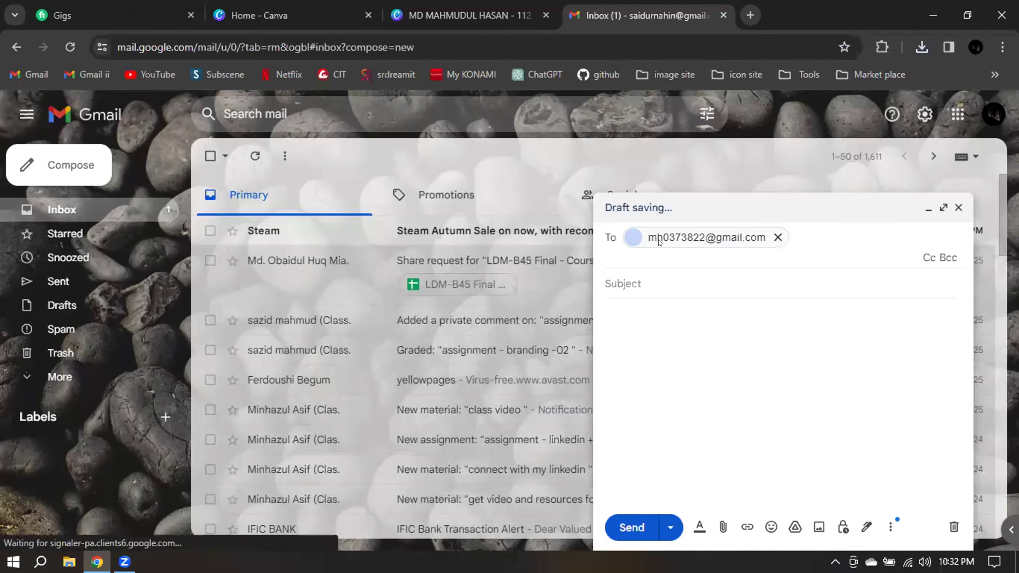
click(647, 281)
text(Ban)
text(Imange)
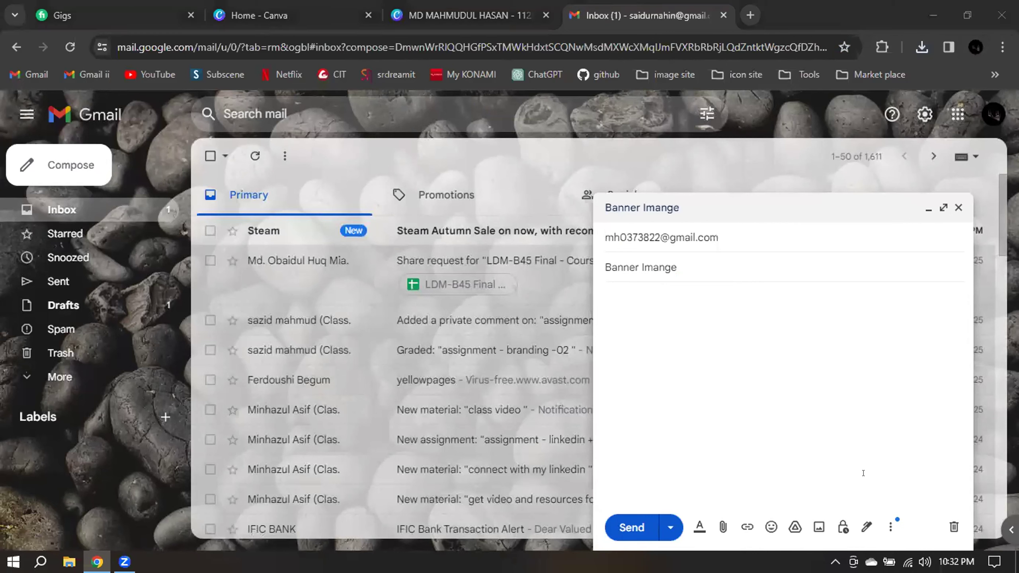
click(712, 257)
key(BackSpace)
key(BackSpace)
text(ge)
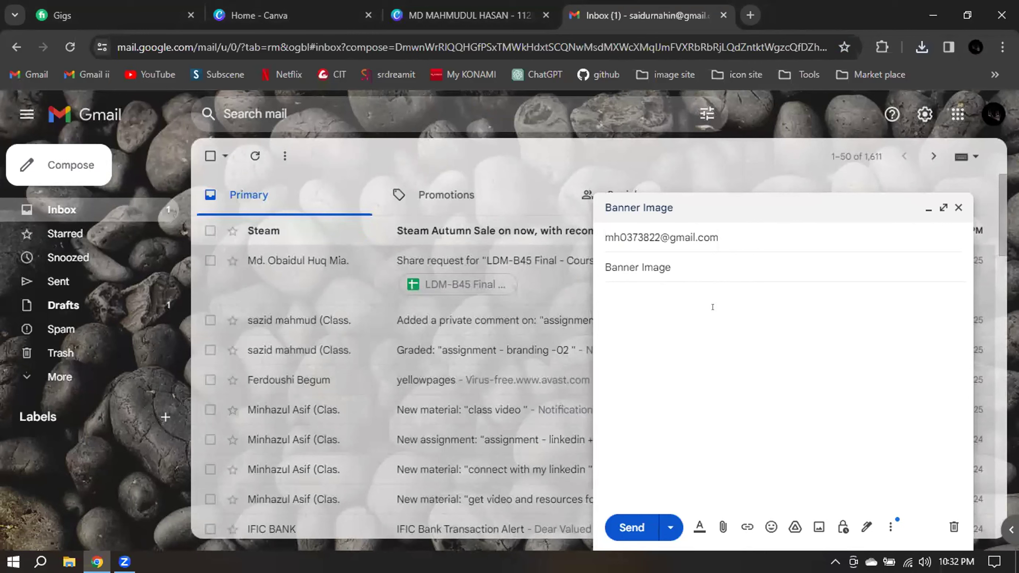
- Attach the banner JPG from Downloads and send the email
click(722, 528)
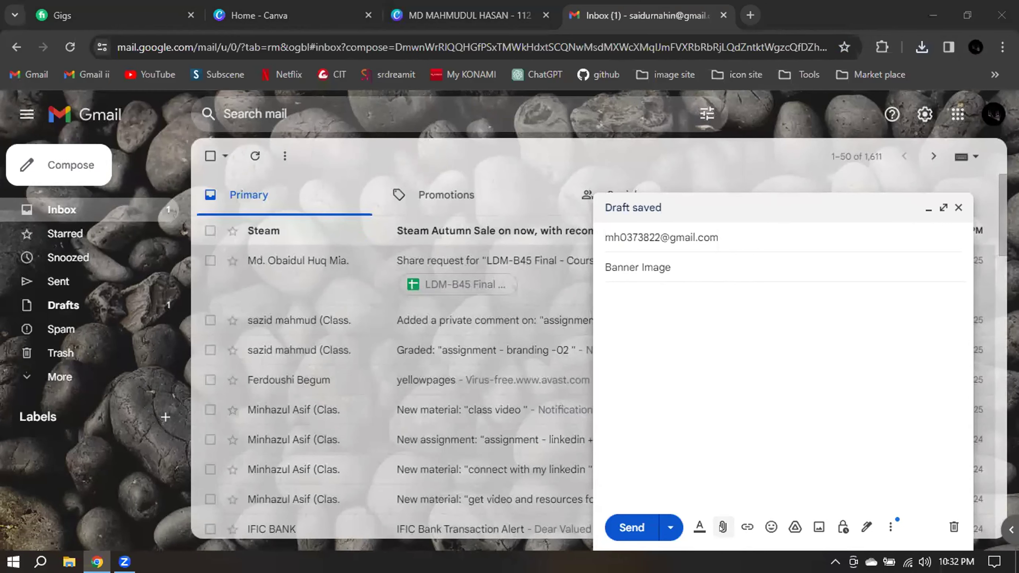
click(189, 172)
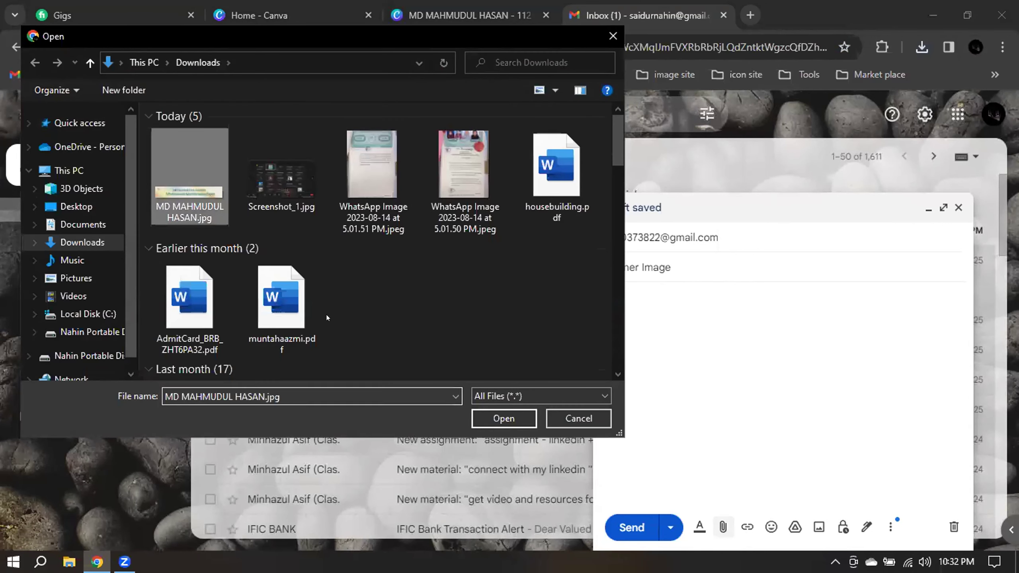
click(504, 419)
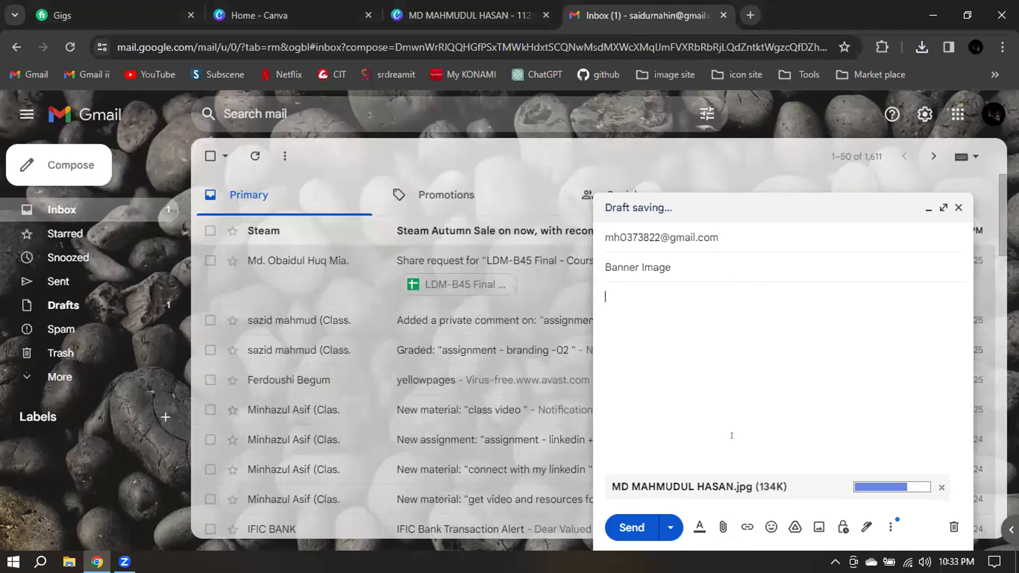
click(629, 529)
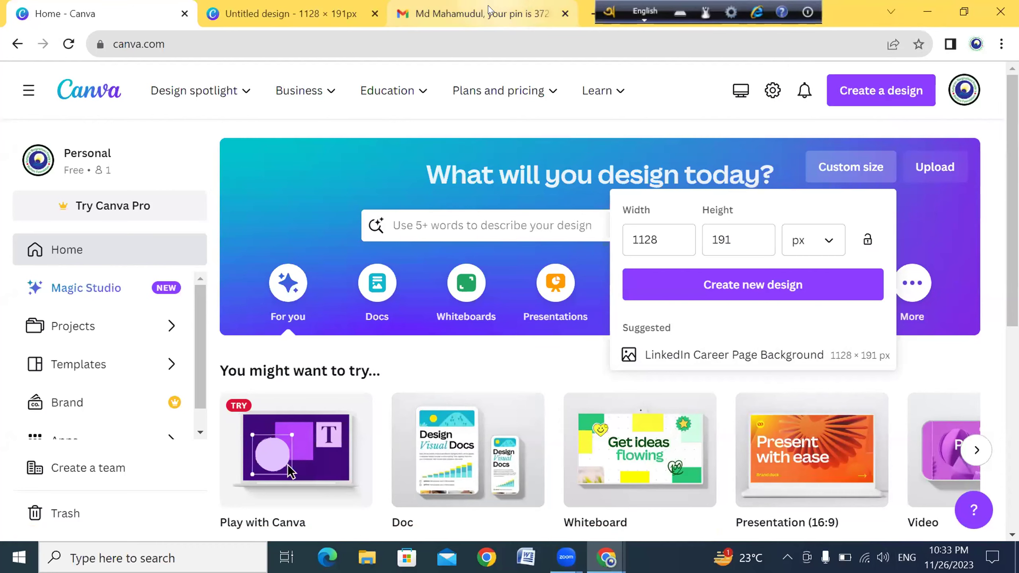
- In the second Gmail account, download the Banner Image attachment from the inbox, then minimise Chrome
click(572, 8)
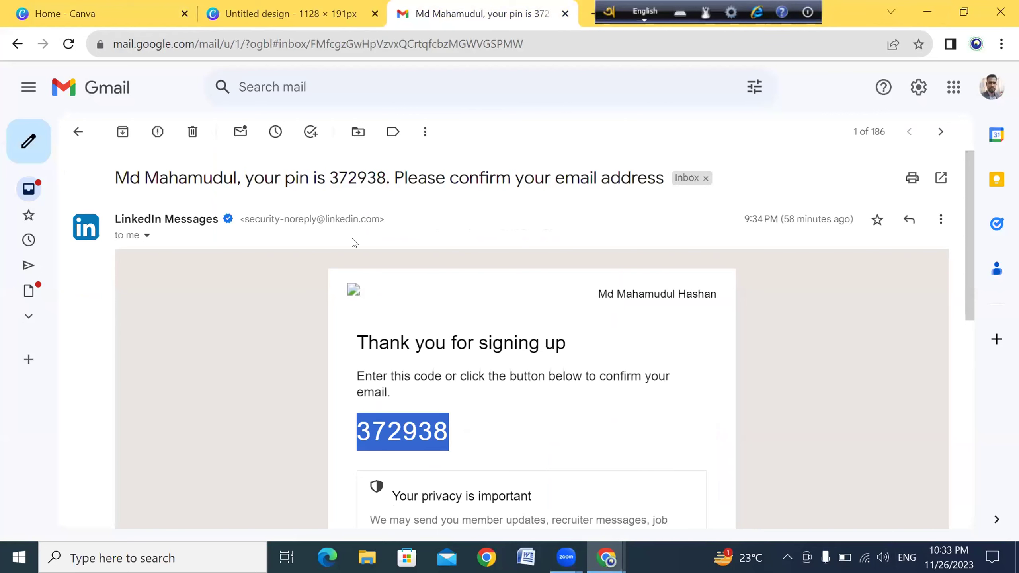
mouse_move(88, 135)
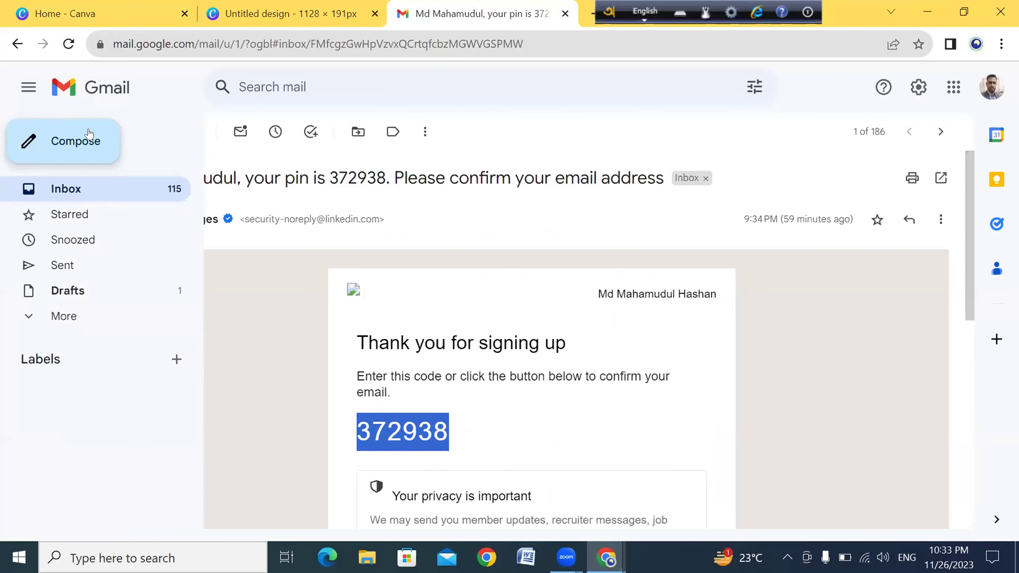
click(106, 184)
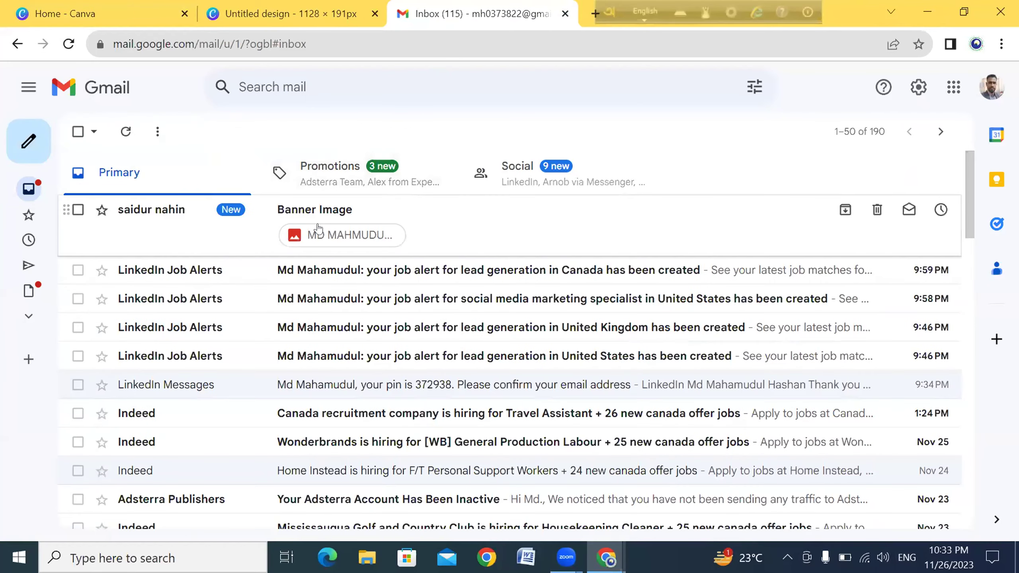
click(317, 237)
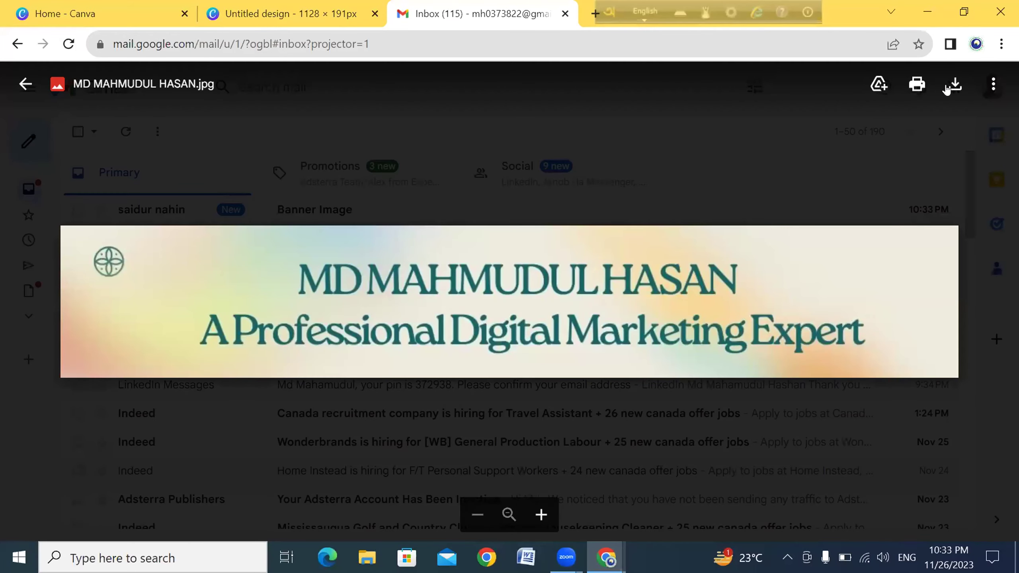
click(947, 86)
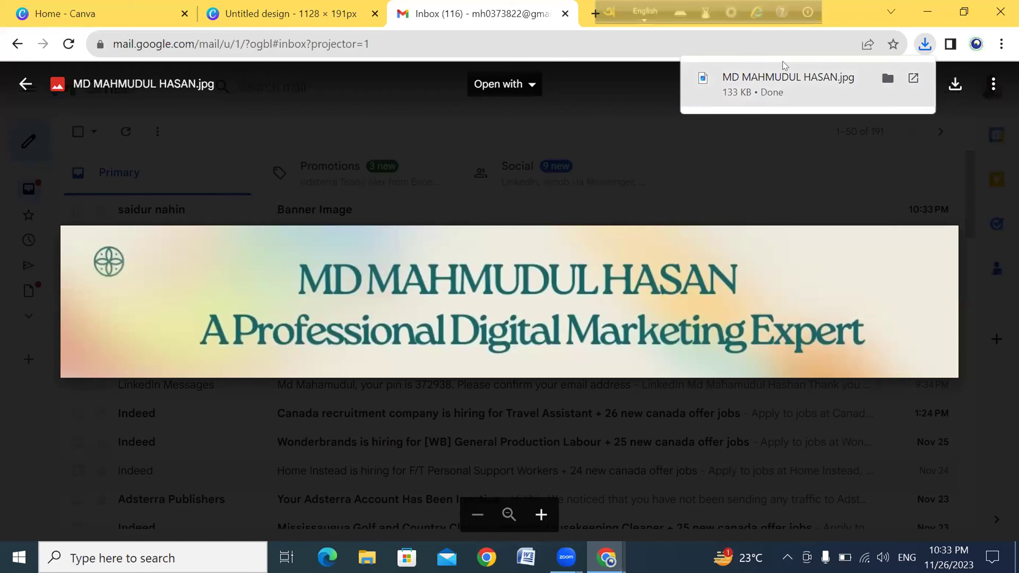
click(929, 15)
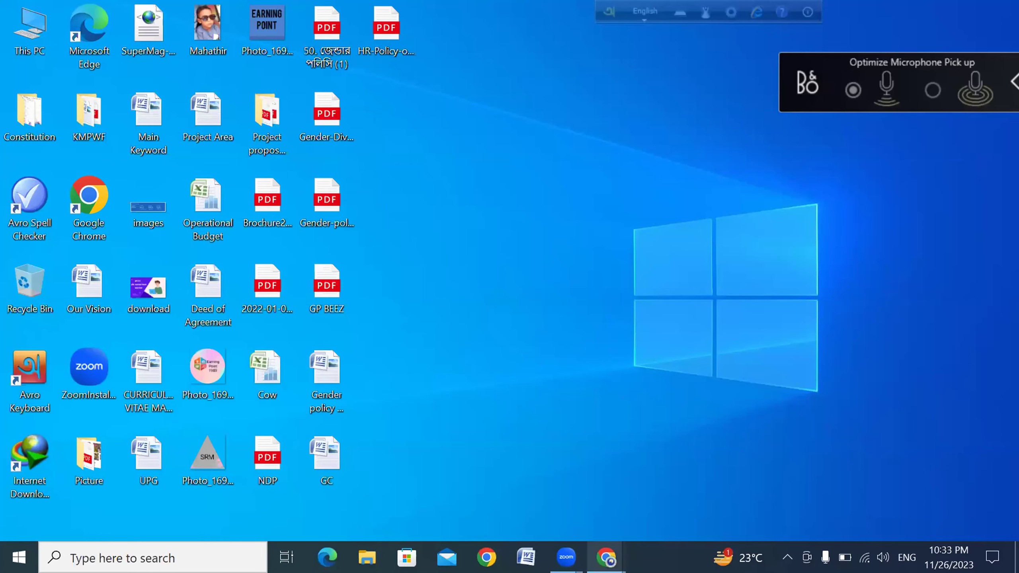
- Load the downloaded banner JPG from Downloads as the LinkedIn profile background photo
mouse_move(606, 557)
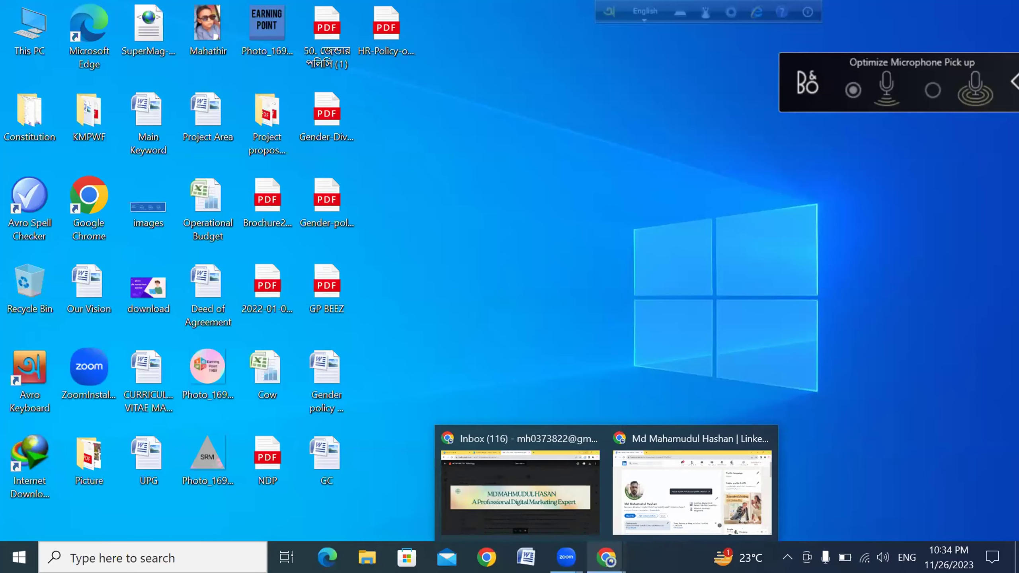
click(664, 500)
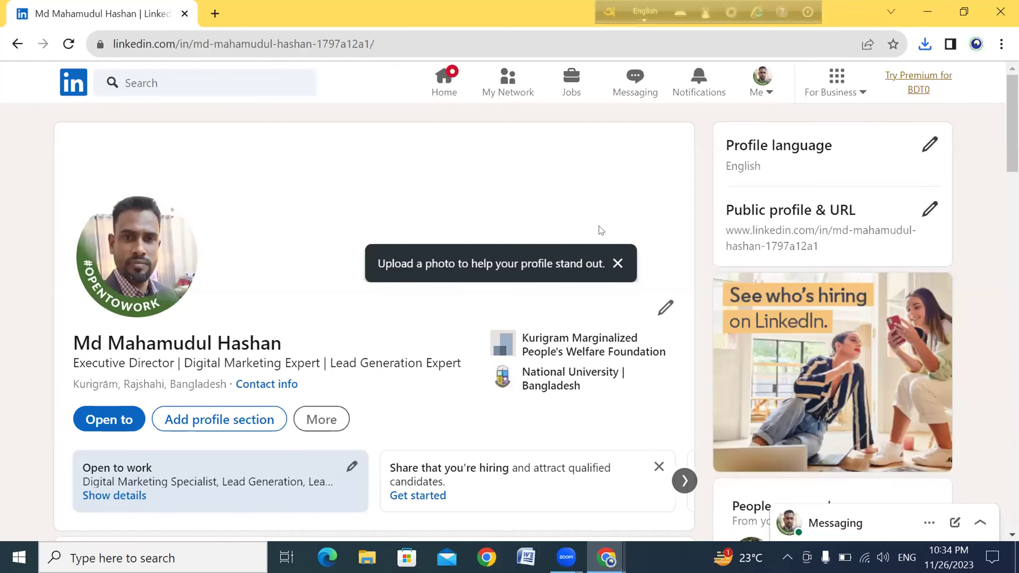
click(618, 264)
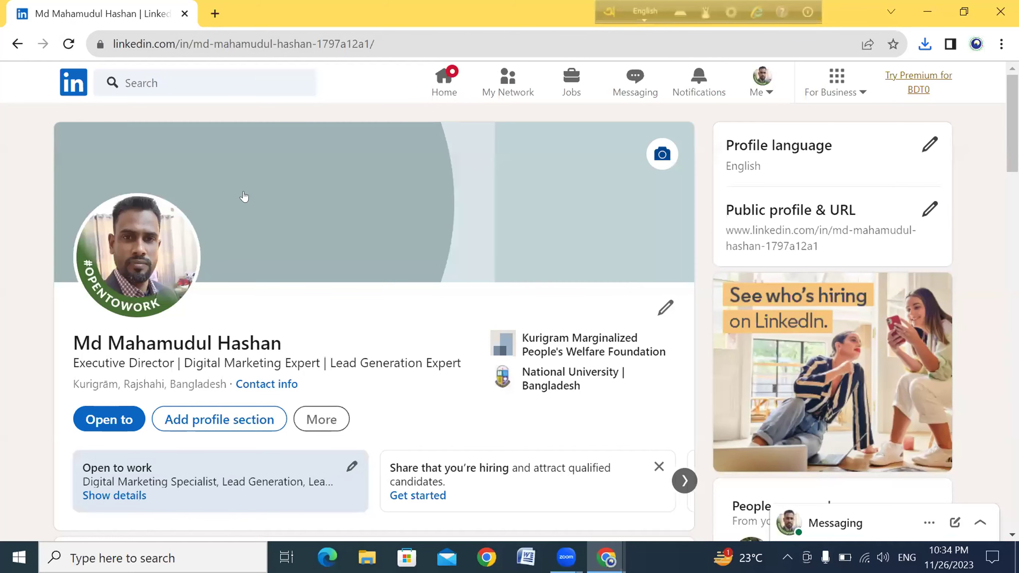
click(661, 153)
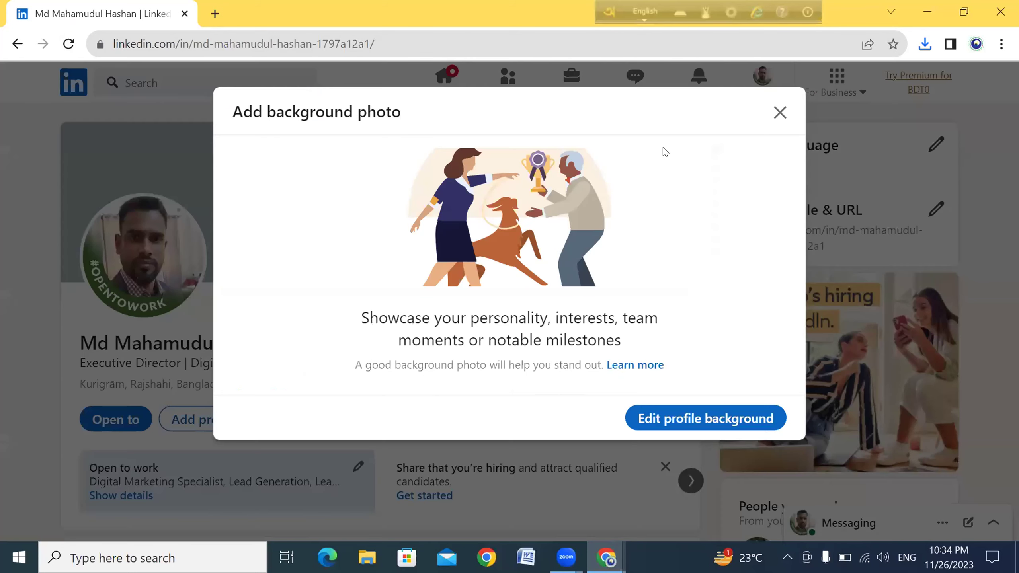
click(689, 419)
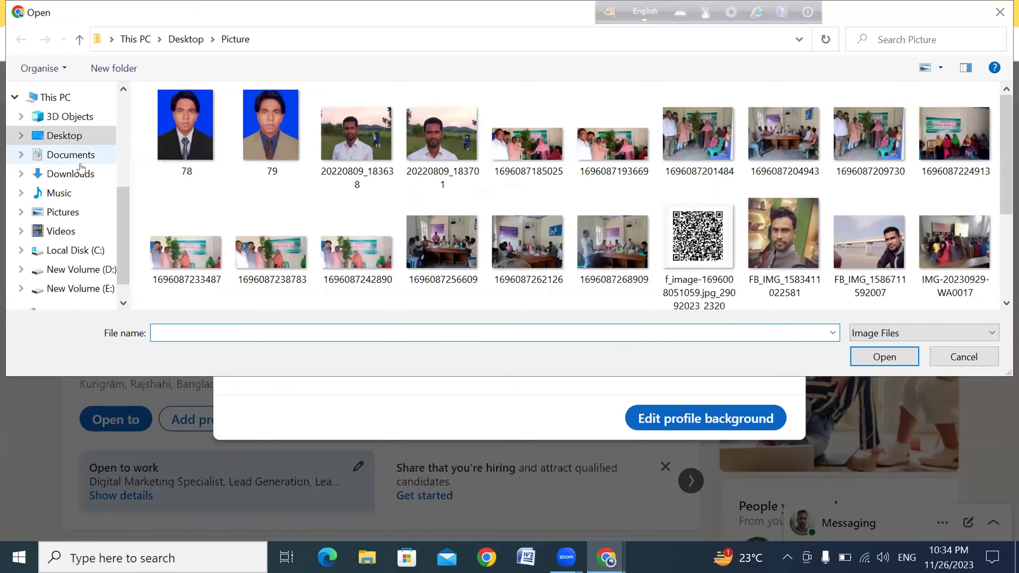
click(75, 176)
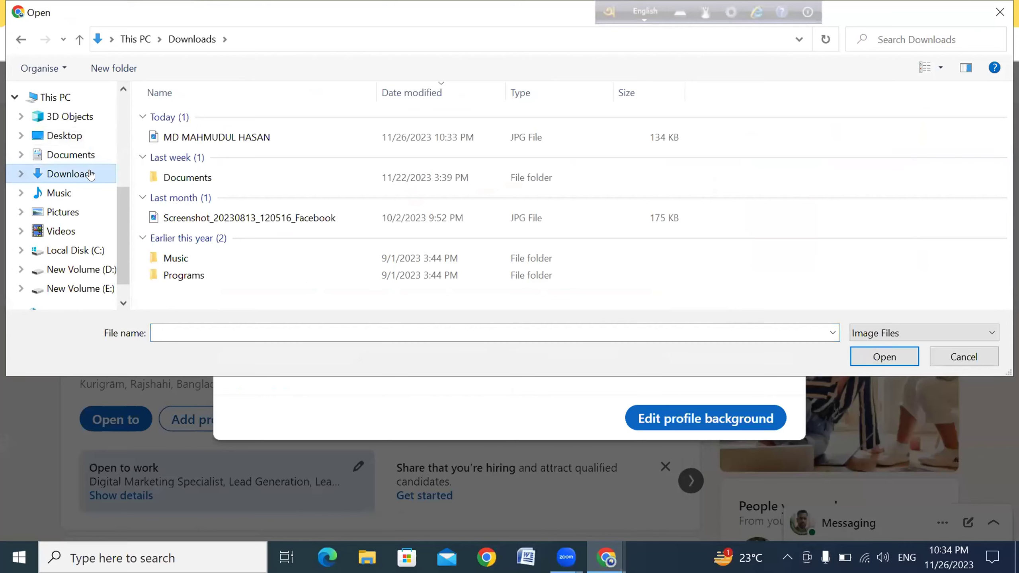
click(243, 136)
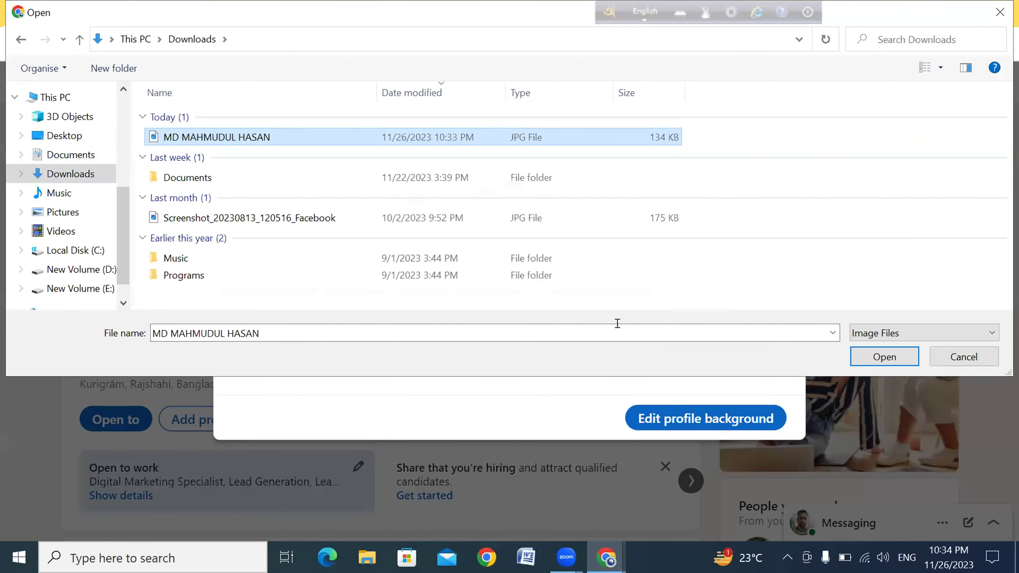
click(875, 356)
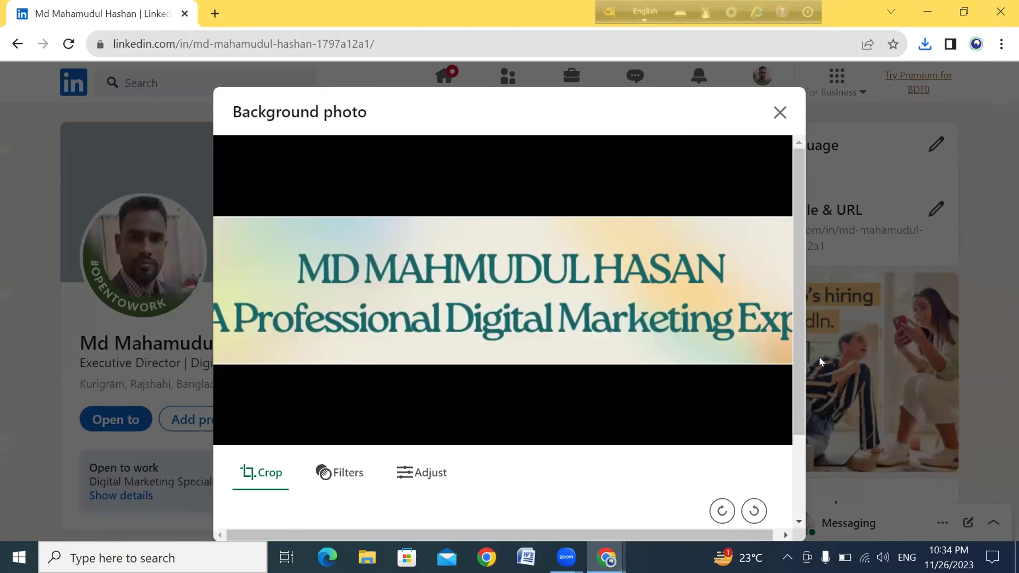
- Reposition the banner so the logo edge, full name and tagline are visible
drag(346, 292, 578, 315)
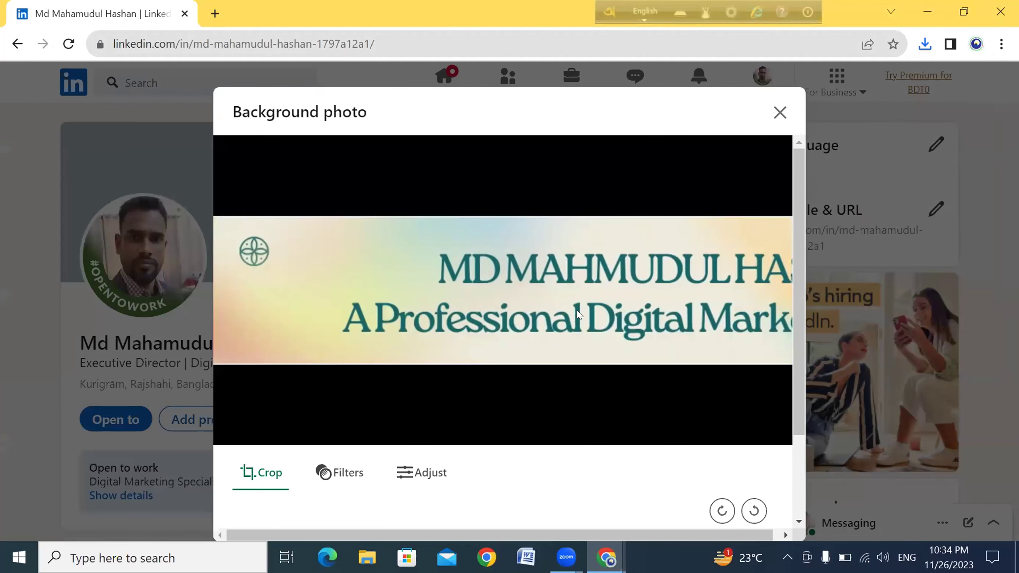
drag(674, 311, 510, 312)
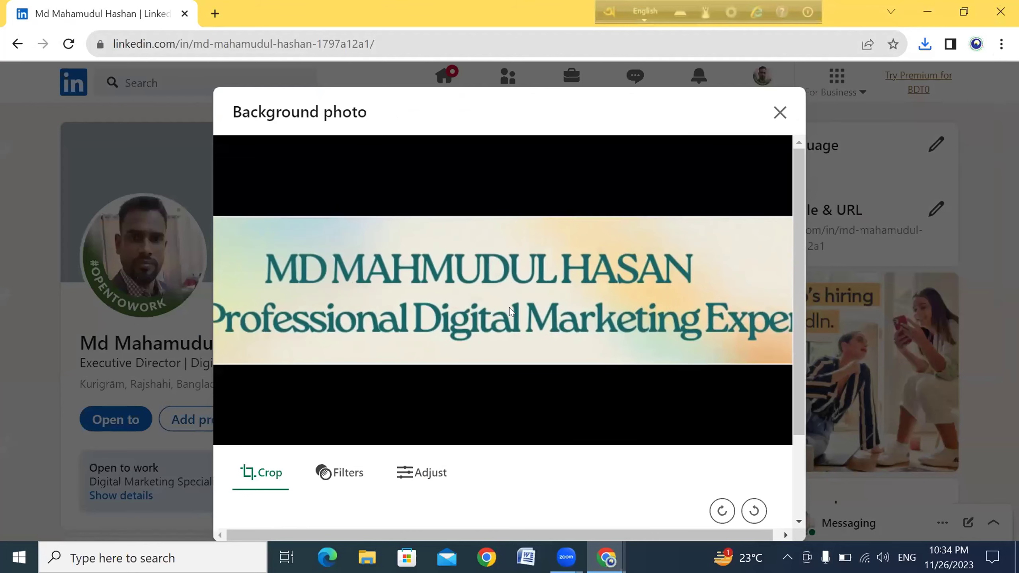
drag(797, 432, 792, 535)
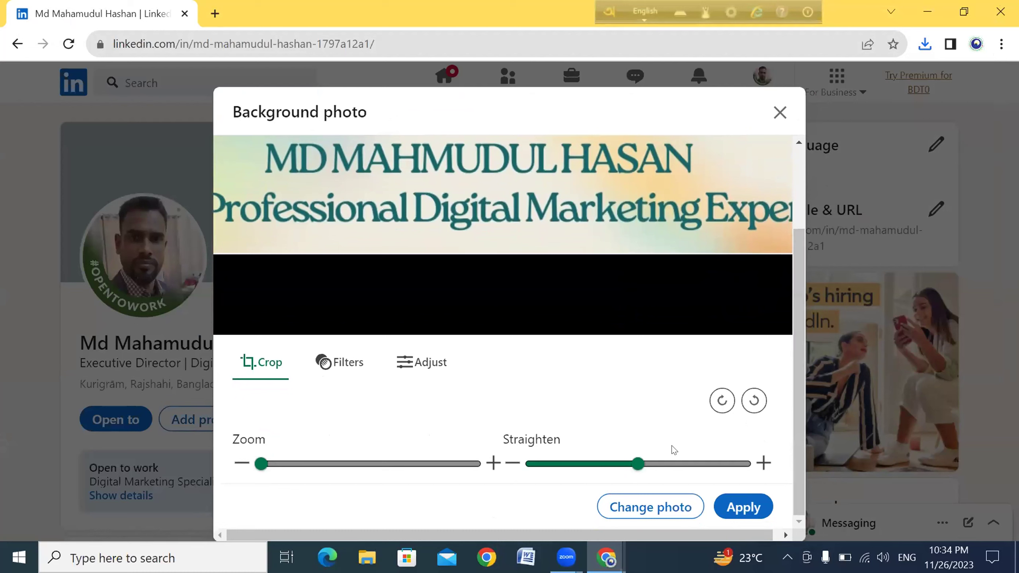
- Apply the background photo, dismiss the corrupt-file error, and open Public profile & URL settings
click(737, 505)
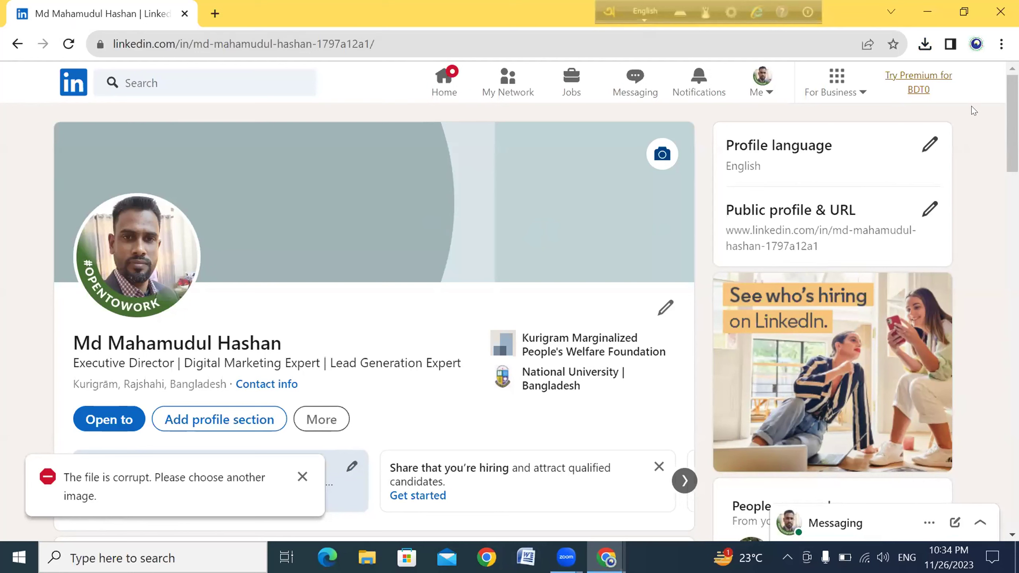
click(302, 478)
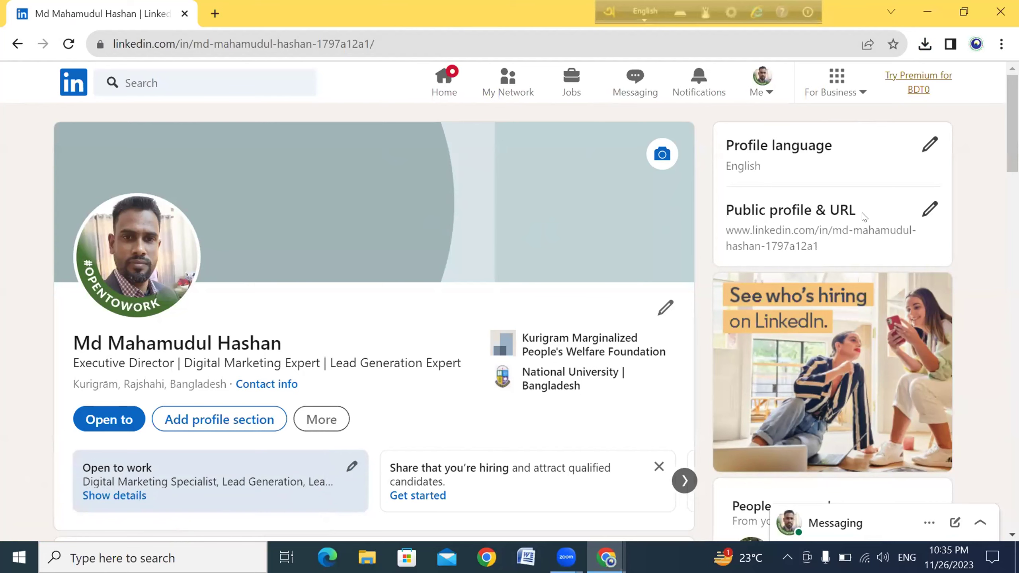
click(927, 210)
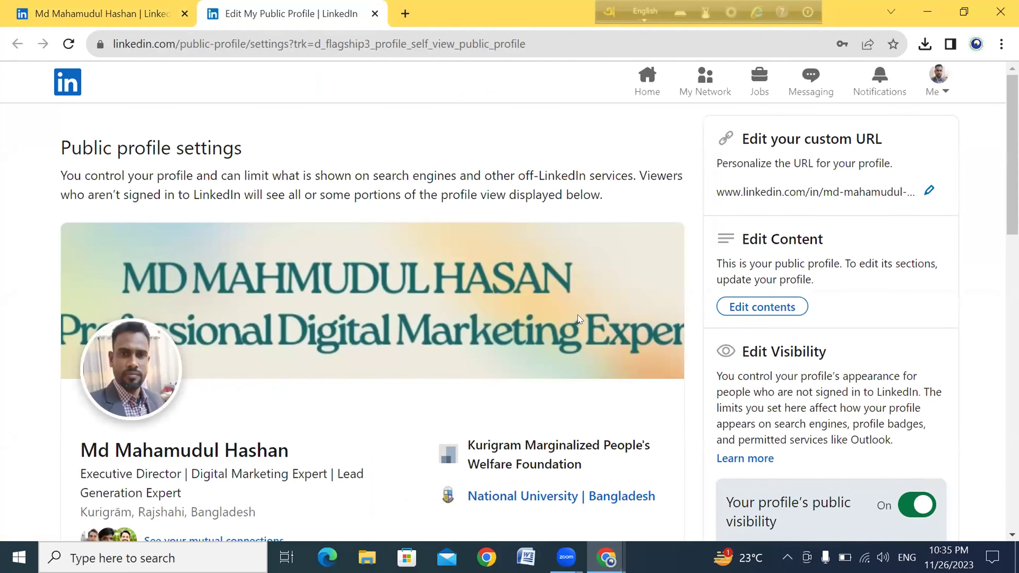
- Remove the trailing number from the custom public profile URL and save it
scroll(629, 319, down, 2)
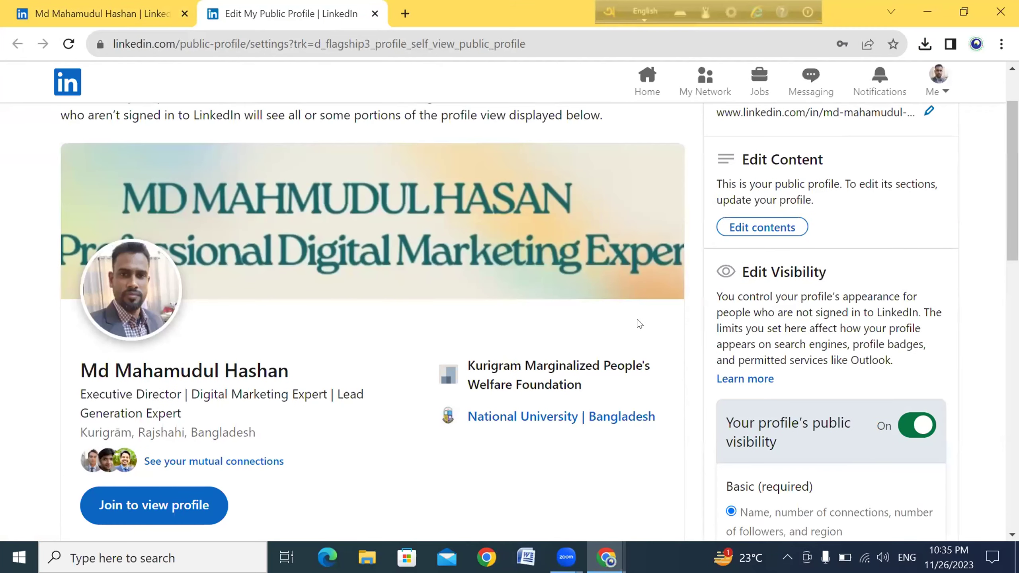
scroll(640, 324, up, 2)
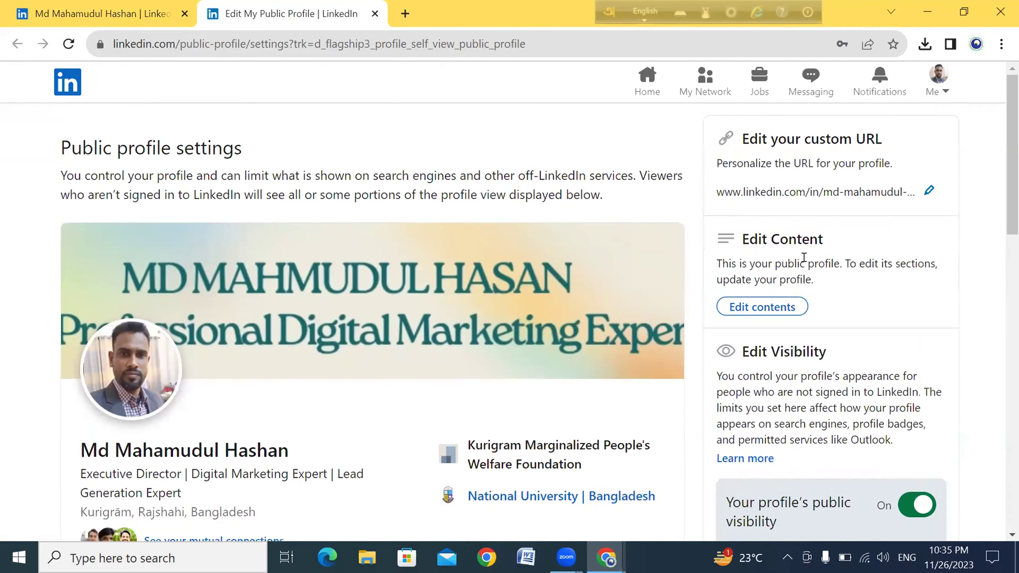
click(929, 191)
click(904, 187)
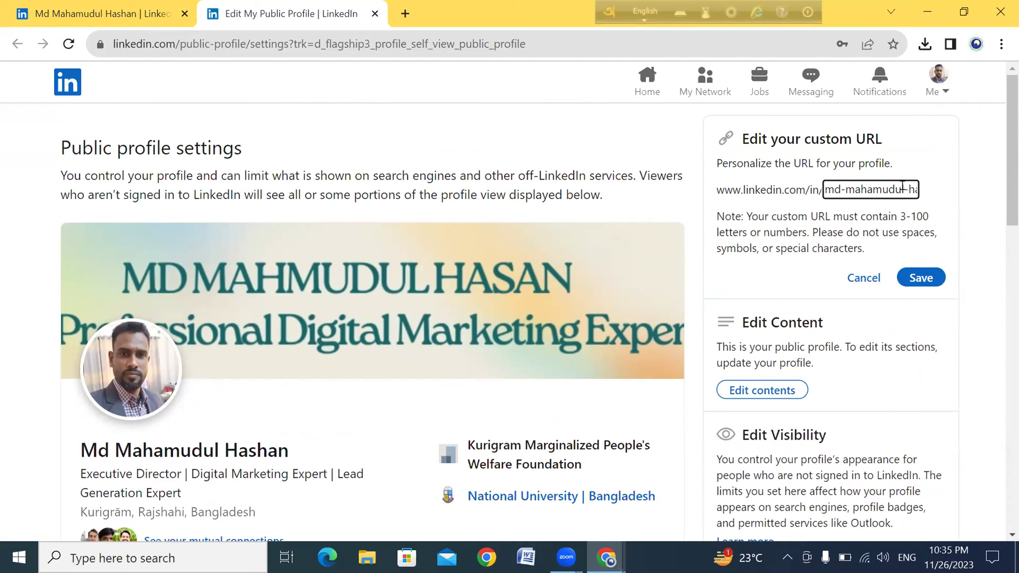
key(Right)
key(Right)
key(Right)
key(Right)
key(Right)
key(Right)
key(Right)
key(Right)
key(Right)
key(Right)
key(Right)
key(Right)
key(Right)
key(Right)
key(Right)
key(Right)
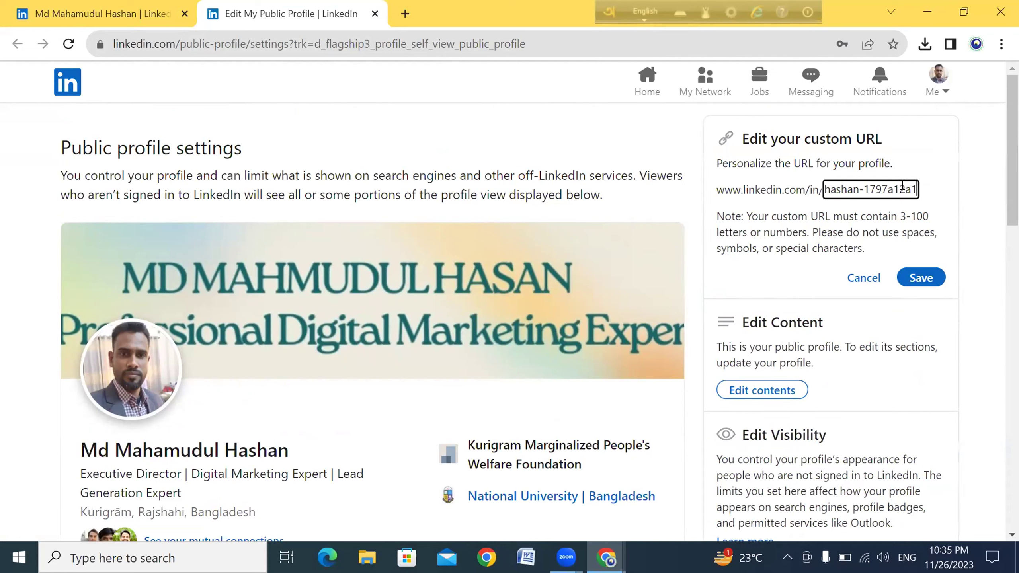
key(BackSpace)
key(BackSpace)
key(BackSpace)
key(BackSpace)
key(BackSpace)
key(BackSpace)
key(BackSpace)
key(BackSpace)
key(BackSpace)
key(BackSpace)
key(BackSpace)
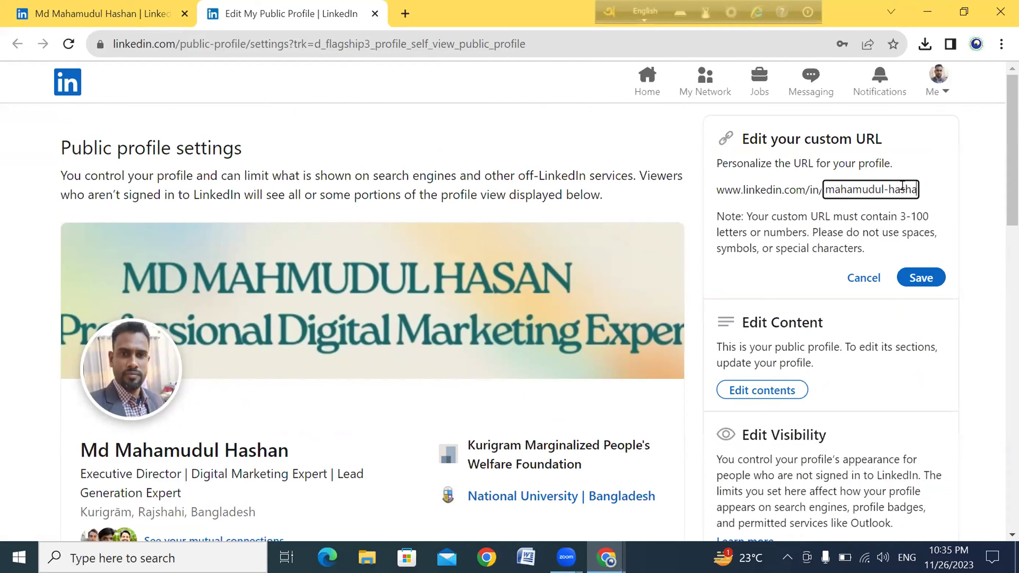
text(n)
click(920, 278)
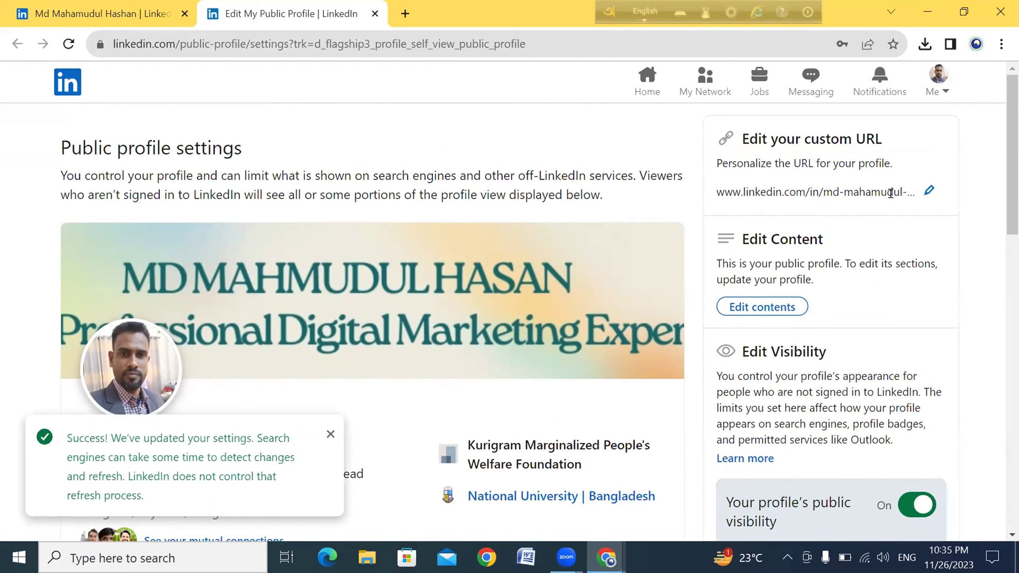
- Dismiss the success notice and open your own profile from the home feed
click(330, 434)
click(658, 82)
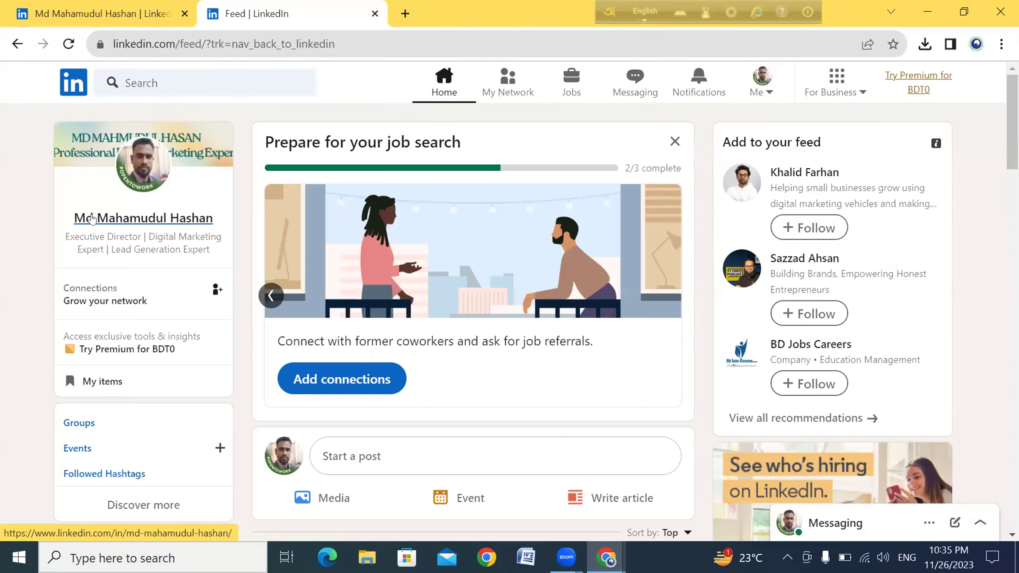
click(116, 217)
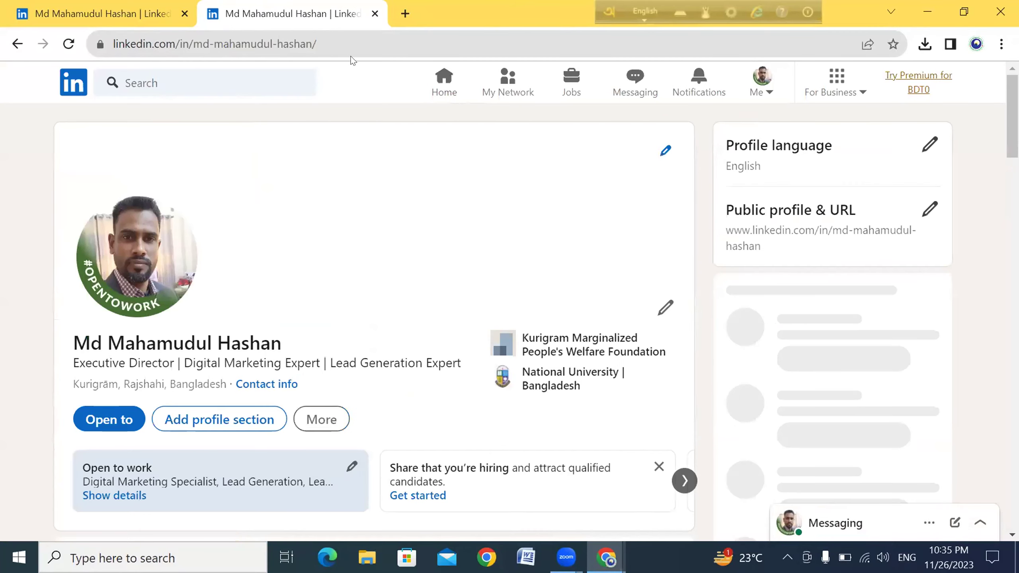
- Replace your profile slug in the address bar with the other member's profile slug
click(182, 45)
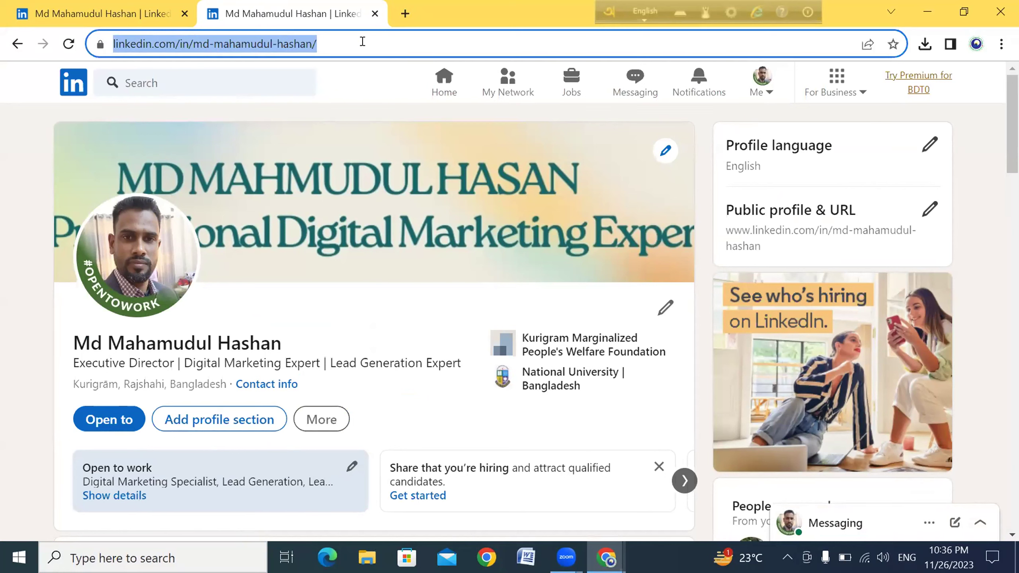
click(375, 41)
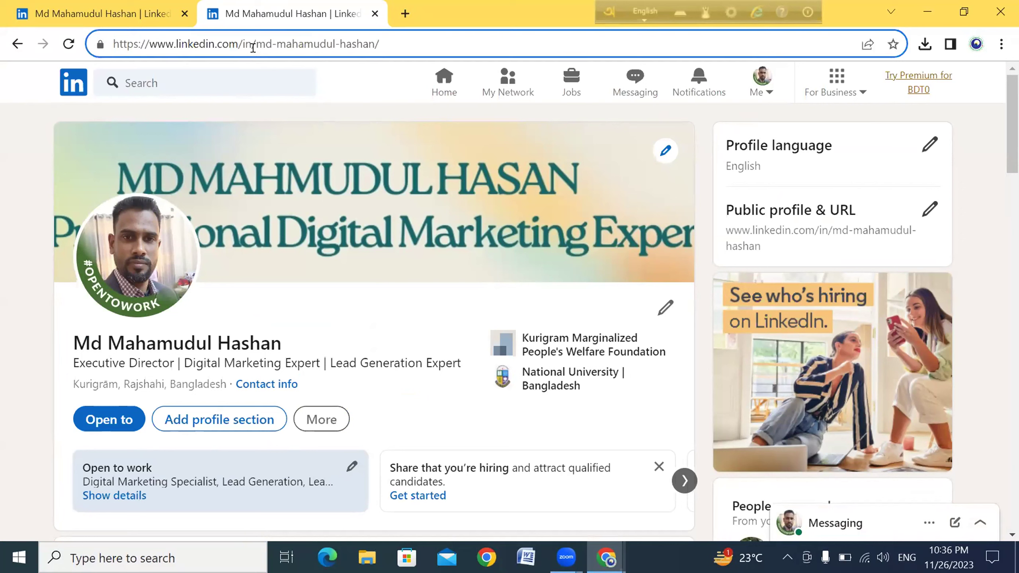
drag(252, 42, 435, 44)
key(BackSpace)
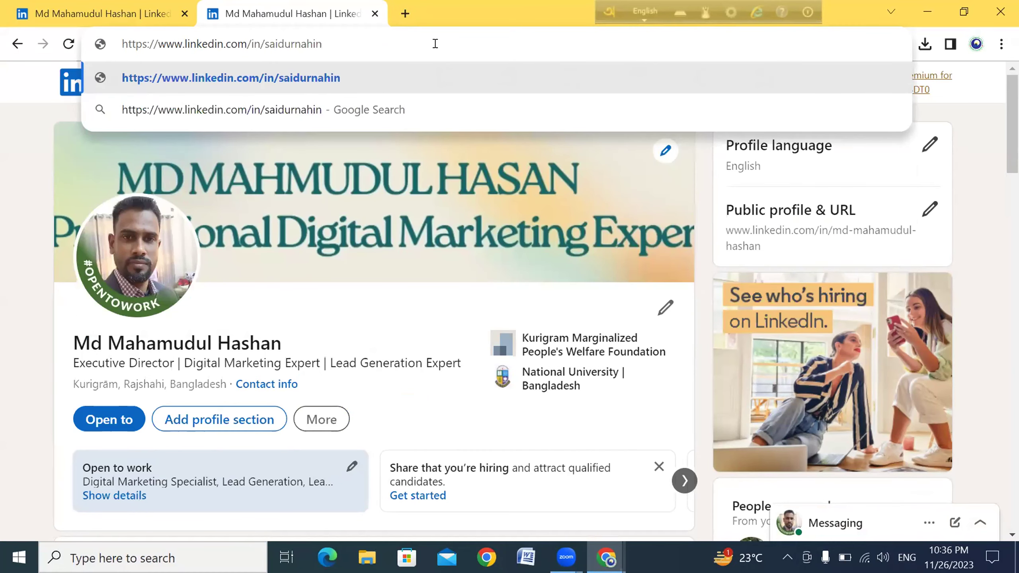
- Load the other member's profile and dismiss the profile-visit privacy notice
key(Return)
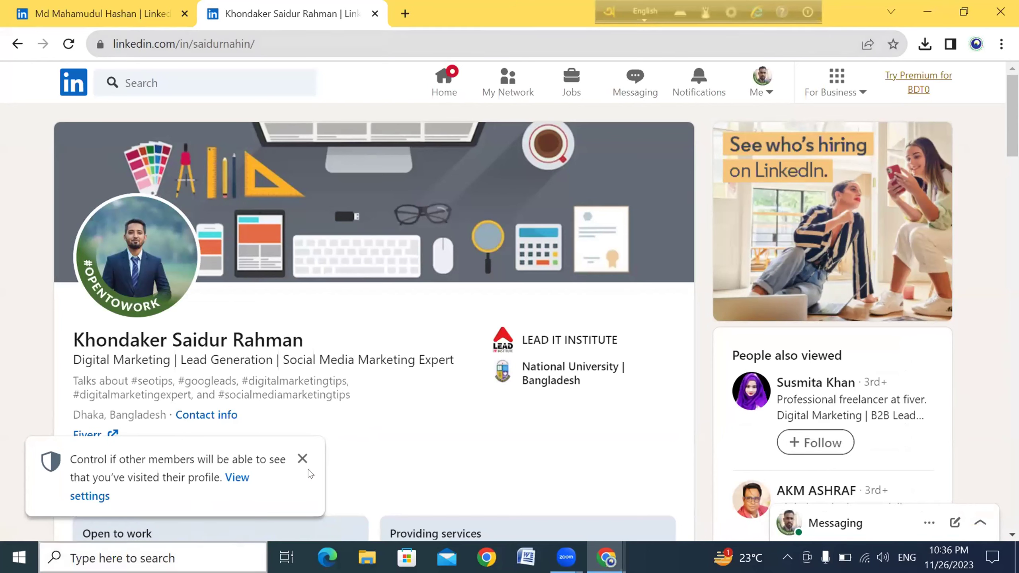
click(302, 458)
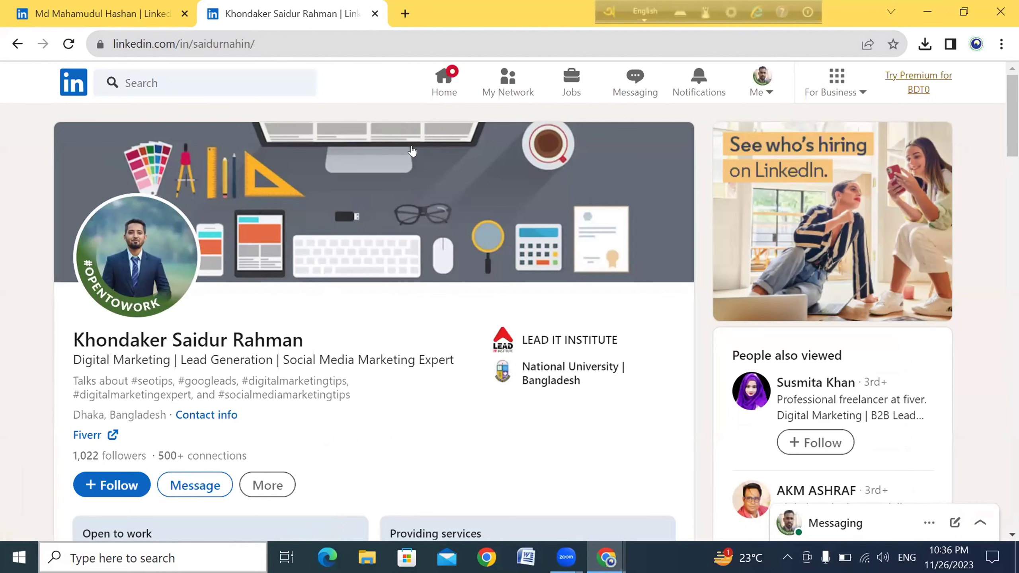
scroll(434, 260, down, 2)
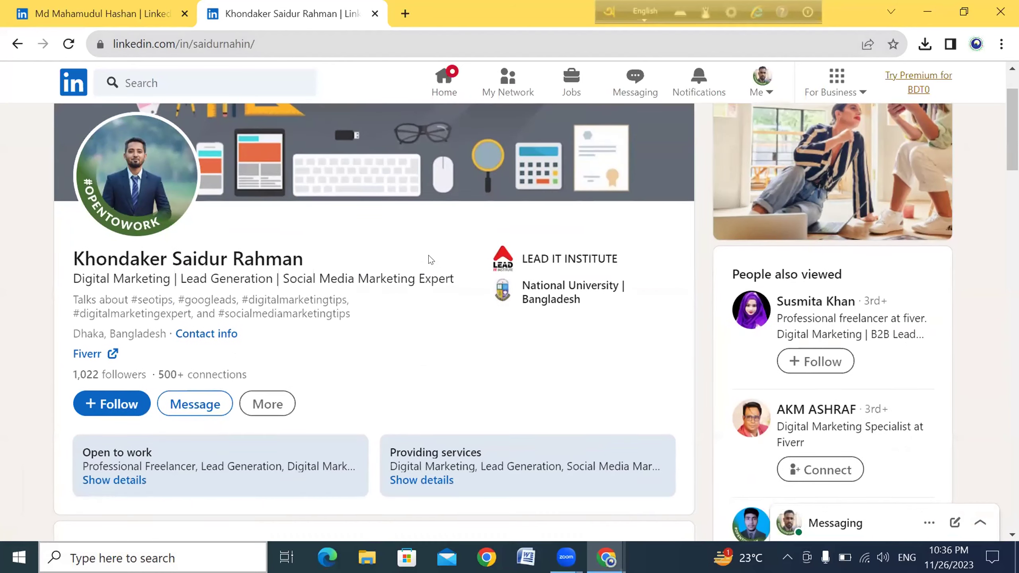
scroll(431, 260, down, 6)
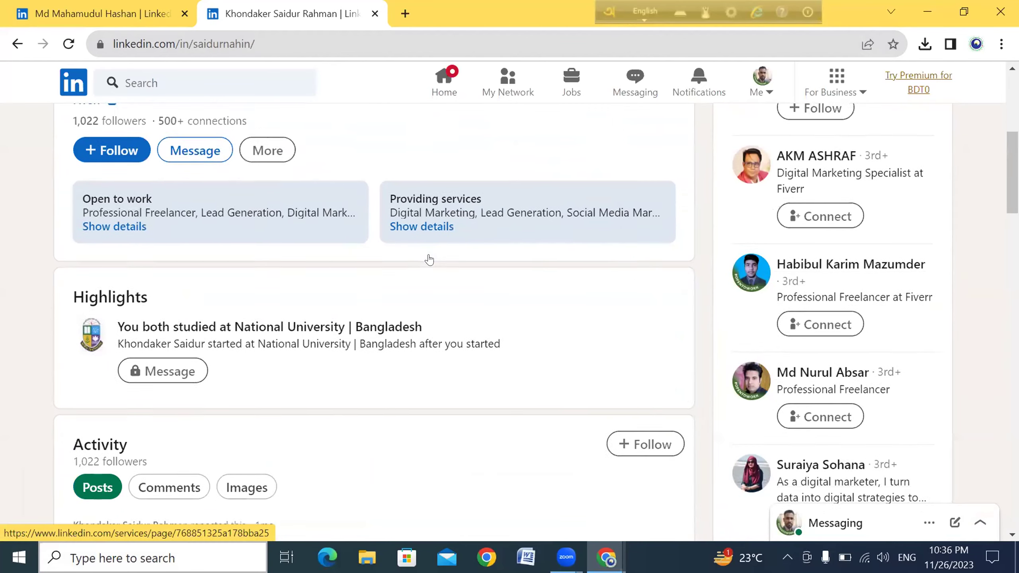
scroll(430, 260, down, 9)
scroll(432, 250, up, 4)
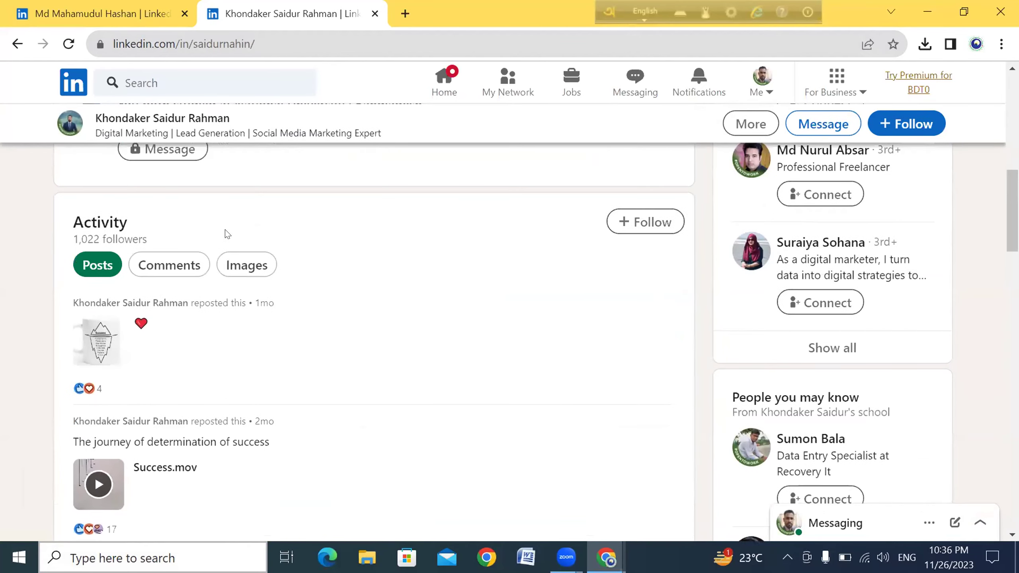
scroll(403, 223, down, 6)
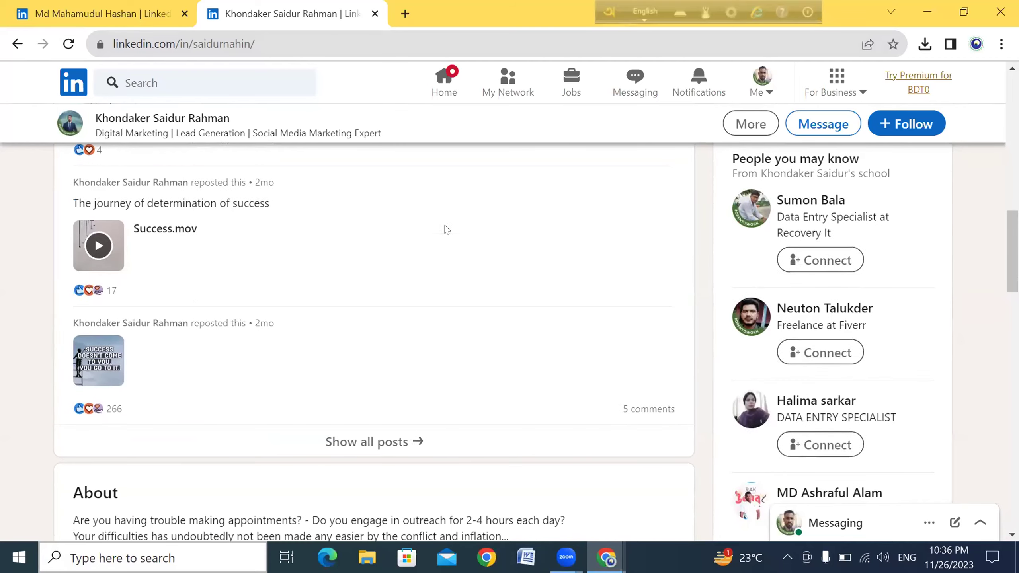
scroll(447, 230, down, 4)
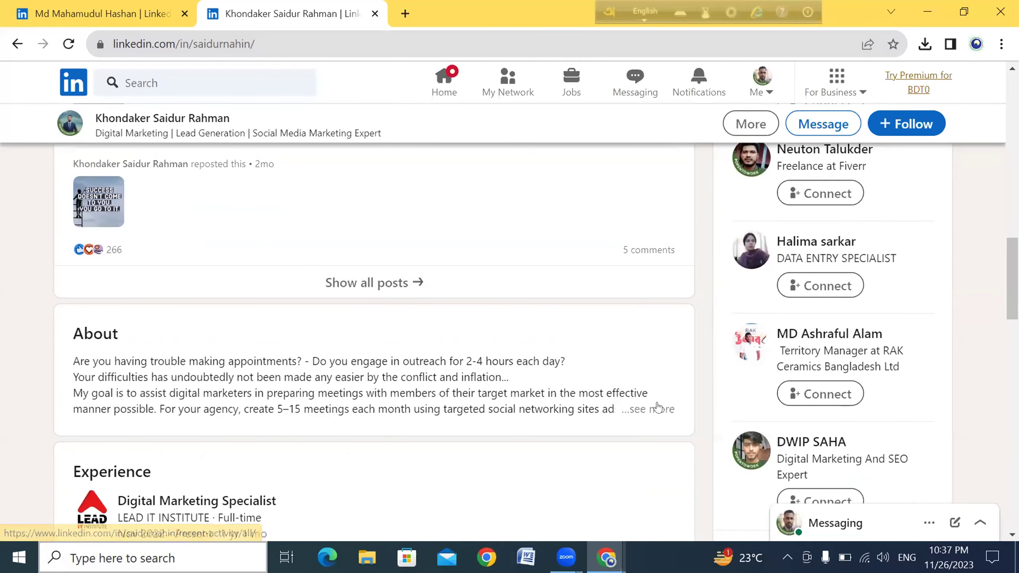
- Expand the full About section and read through the rest of the profile
click(657, 408)
scroll(255, 314, down, 7)
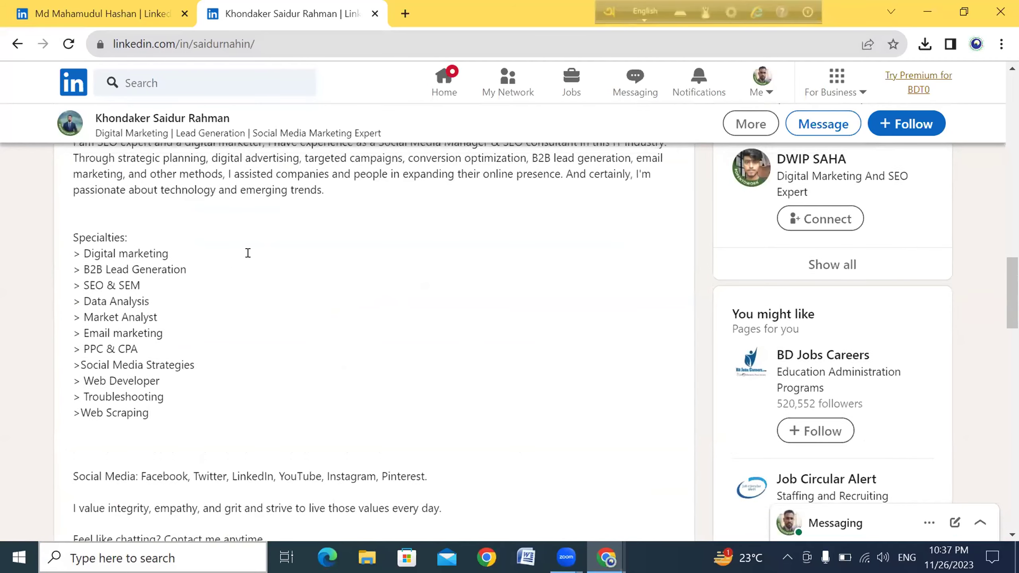
scroll(134, 256, up, 2)
scroll(103, 227, up, 2)
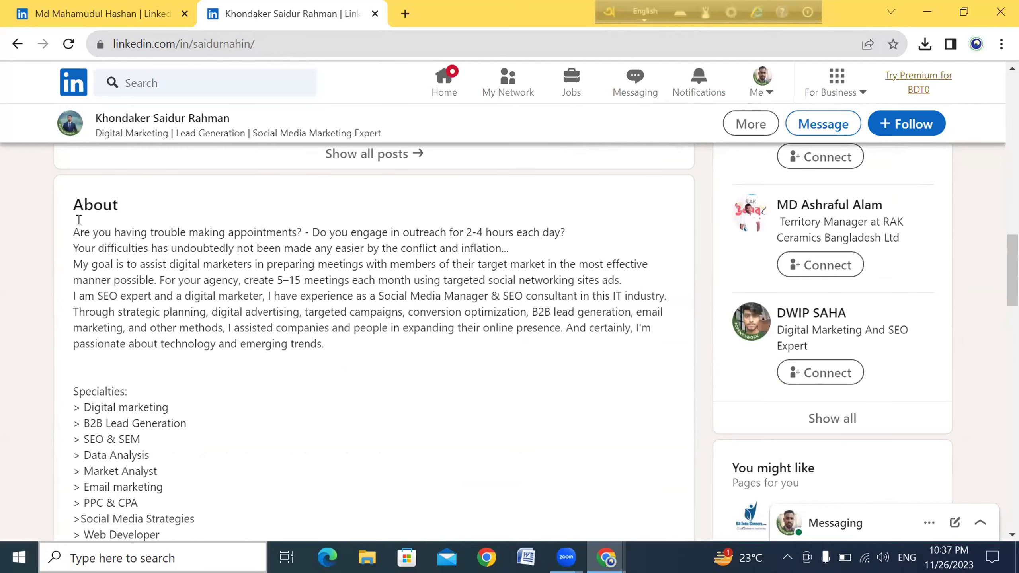
scroll(327, 327, down, 4)
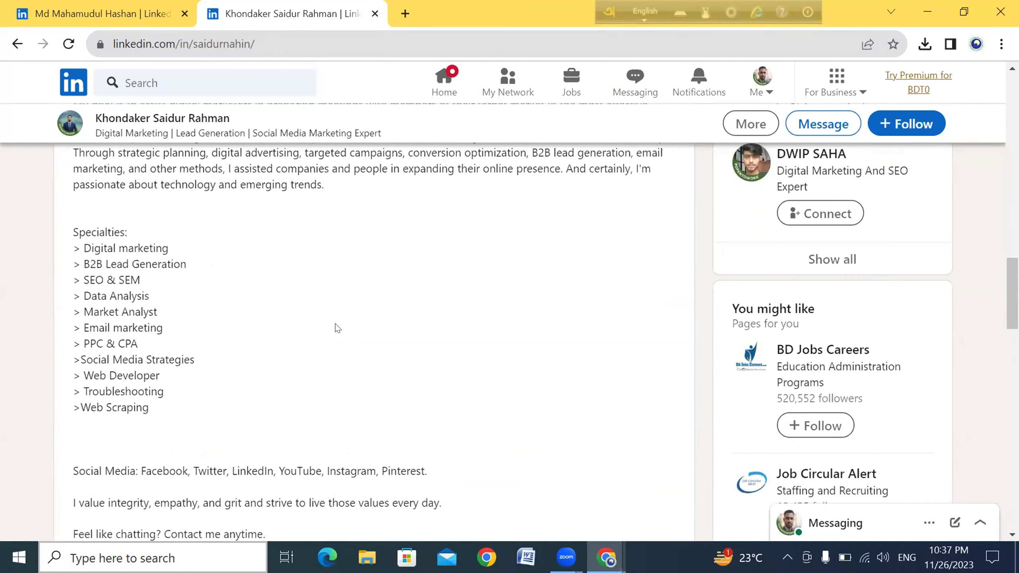
scroll(341, 324, down, 6)
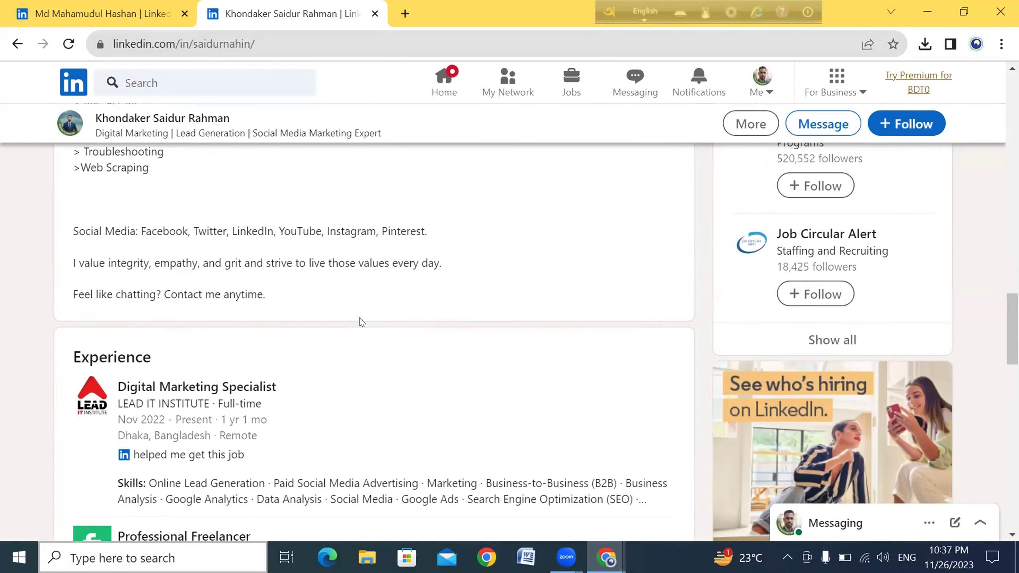
scroll(361, 321, down, 4)
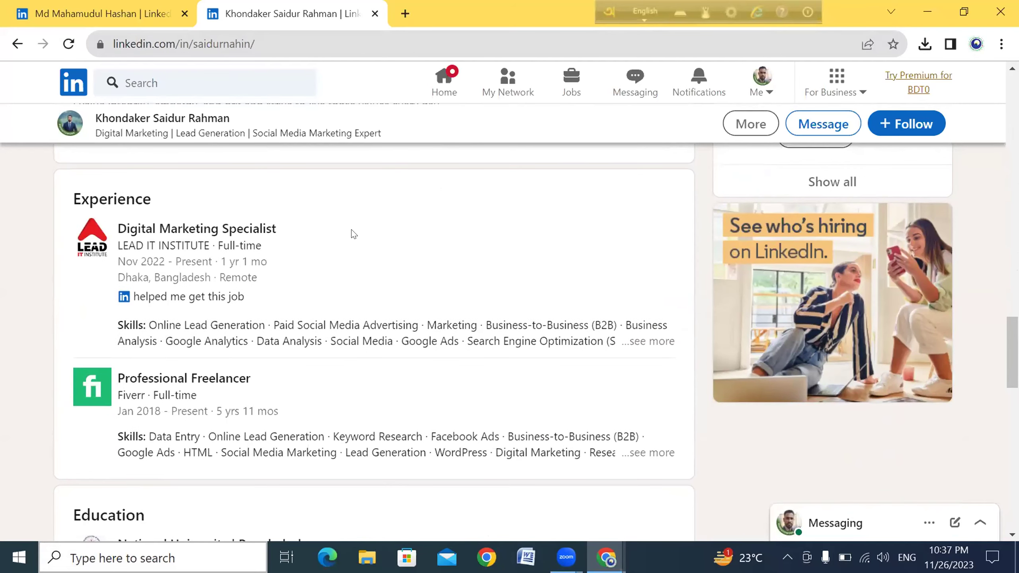
scroll(398, 235, down, 2)
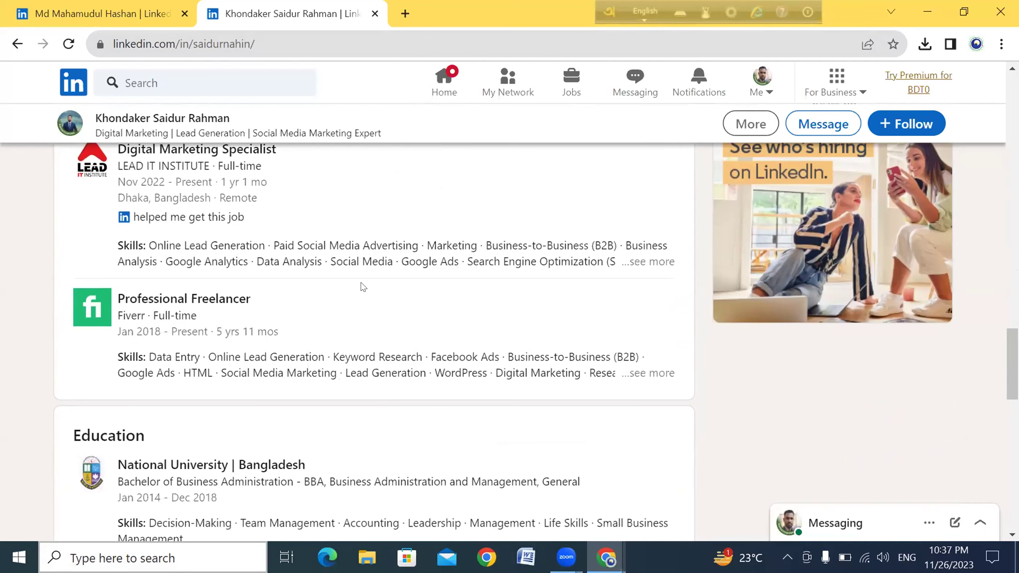
scroll(368, 288, down, 6)
scroll(368, 288, down, 2)
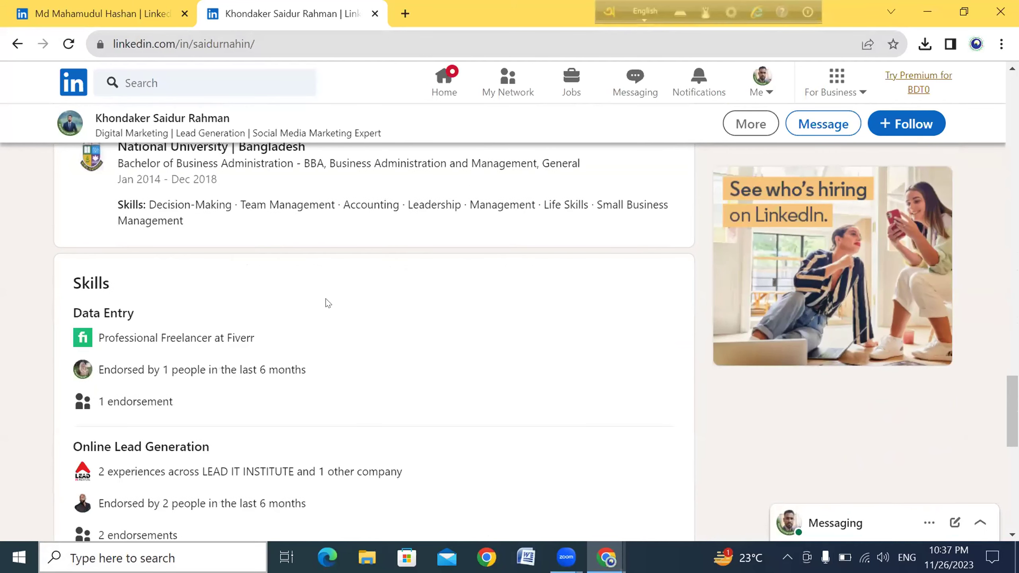
scroll(260, 322, down, 6)
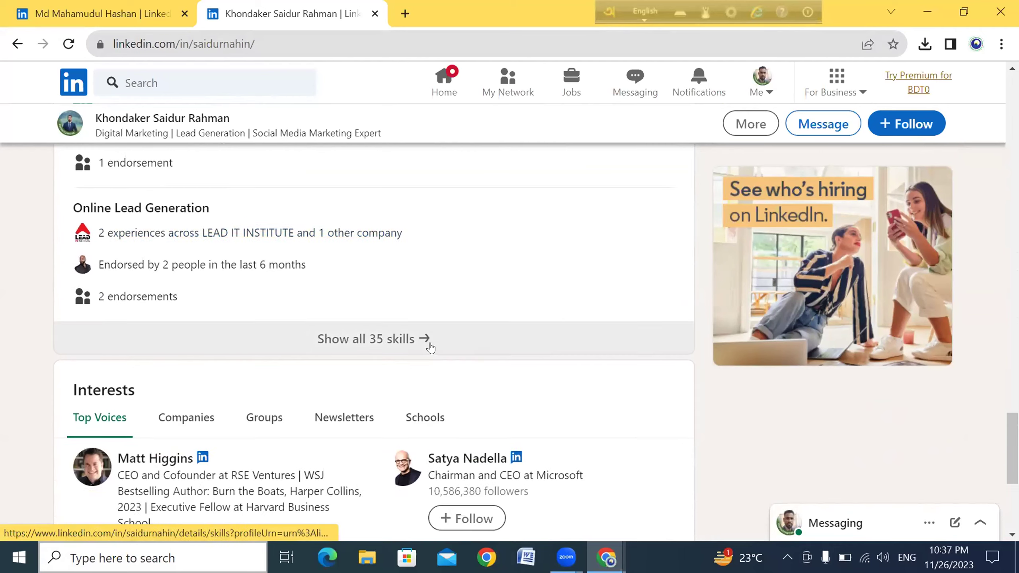
scroll(541, 346, up, 18)
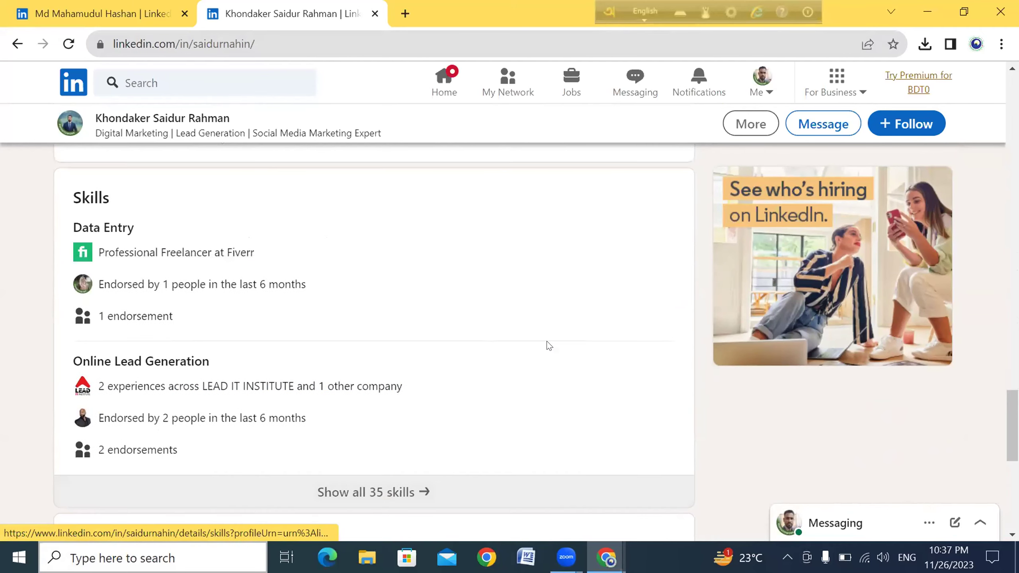
scroll(331, 331, up, 15)
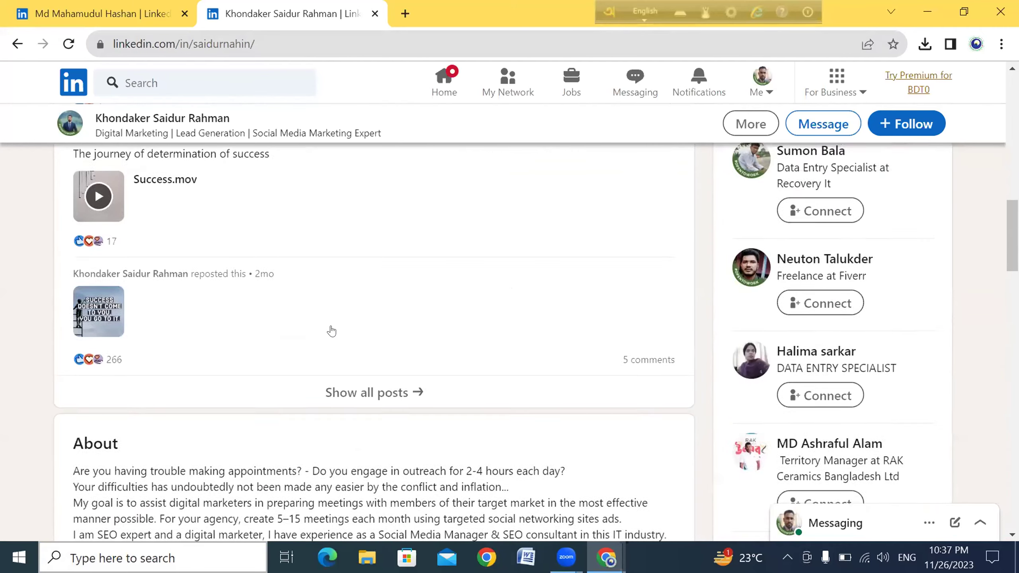
scroll(331, 330, up, 5)
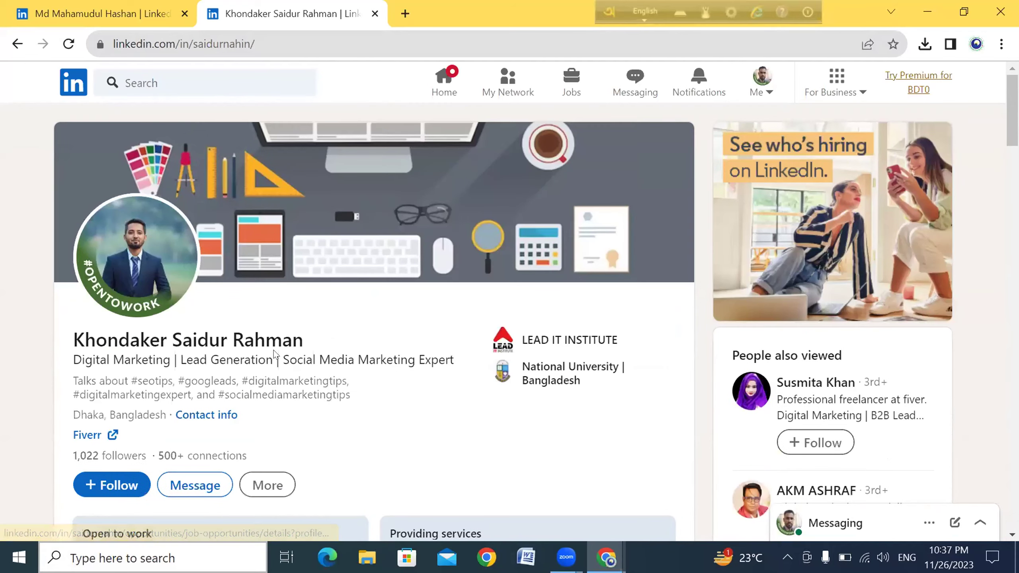
scroll(426, 353, down, 2)
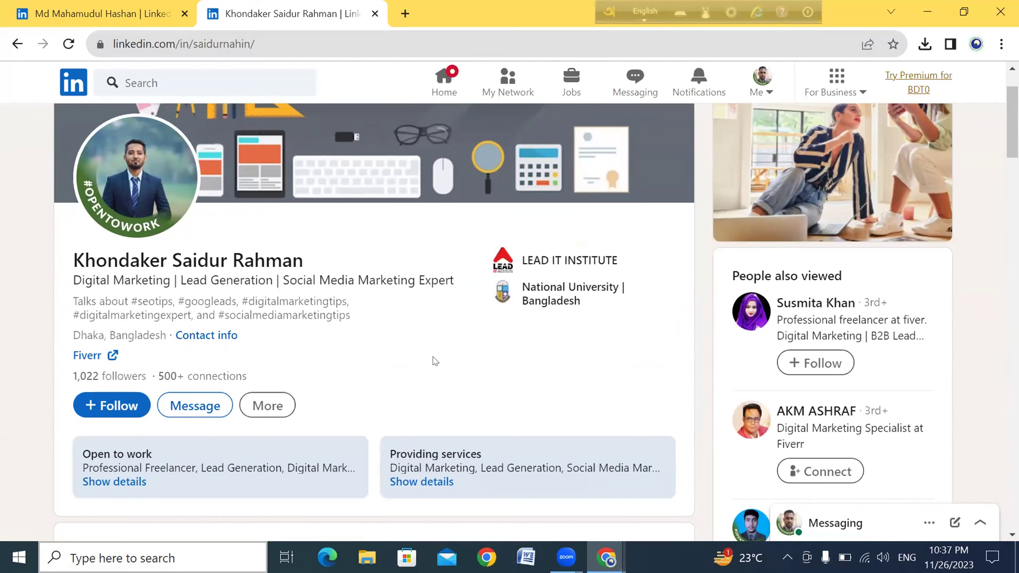
scroll(419, 324, down, 4)
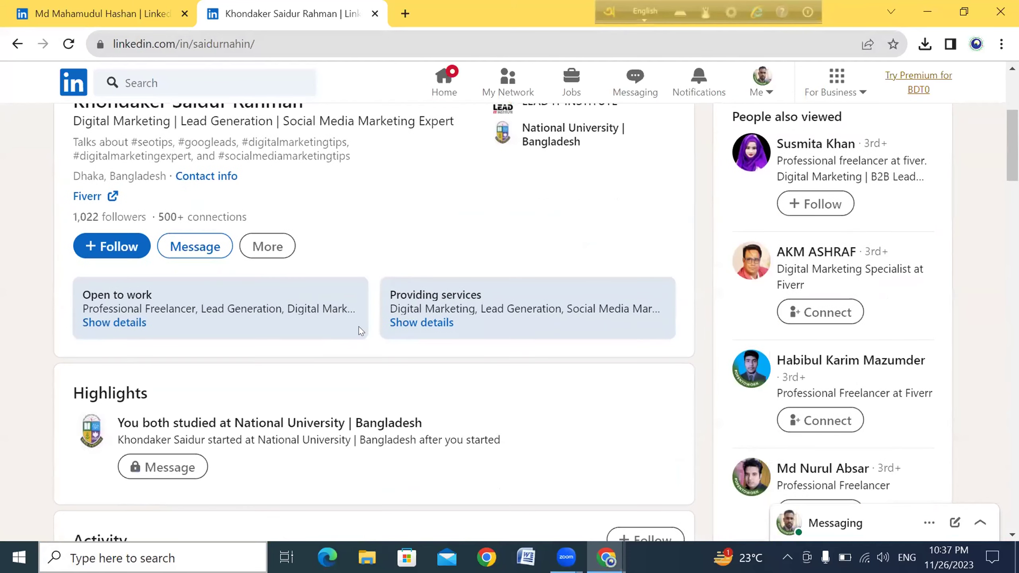
- Save the member's profile as Profile.pdf via More > Save to PDF and open it
click(260, 246)
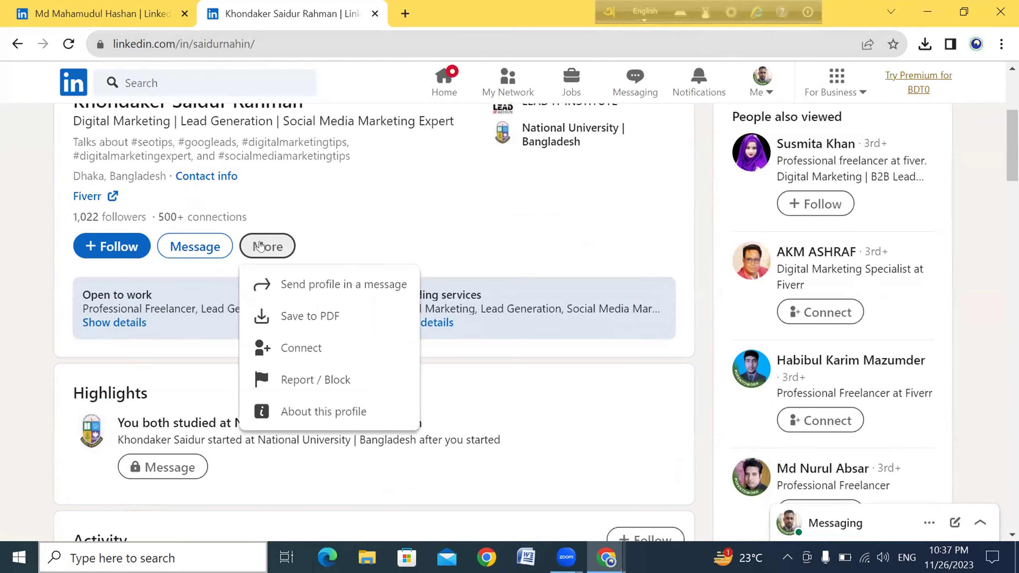
click(328, 317)
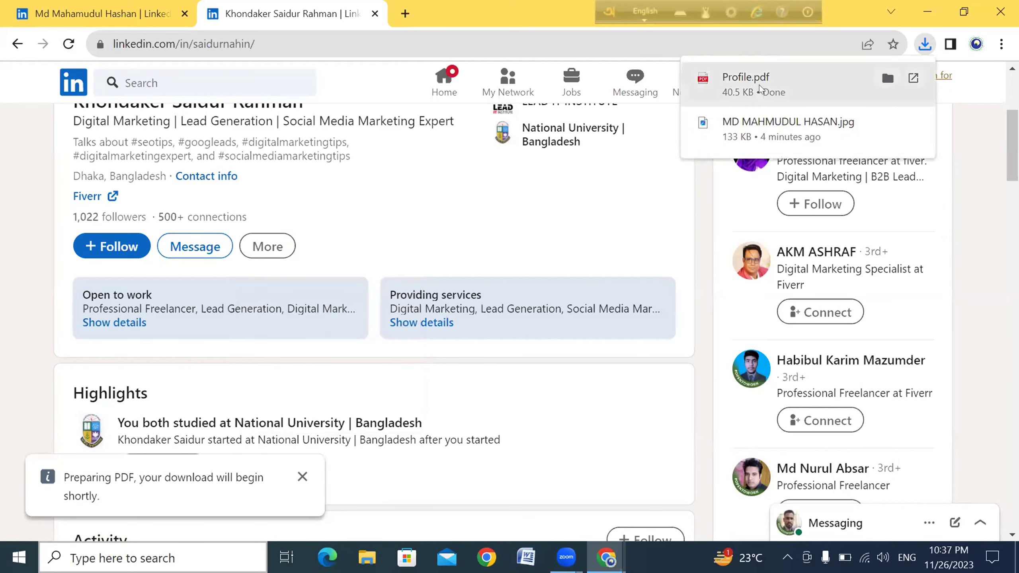
click(783, 83)
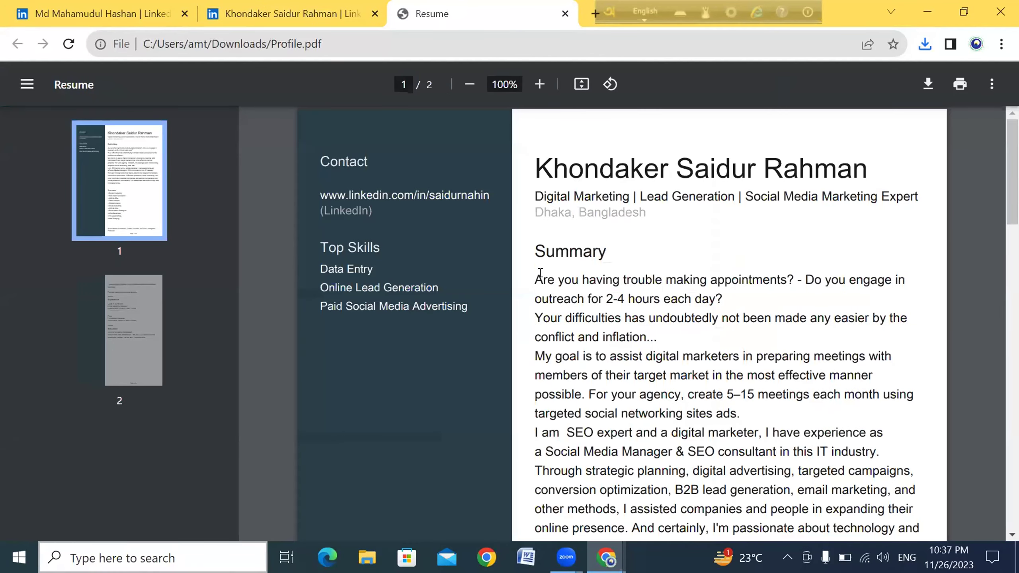
- Highlight the opening Summary paragraphs of the Profile.pdf resume, then clear the selection
drag(532, 277, 715, 451)
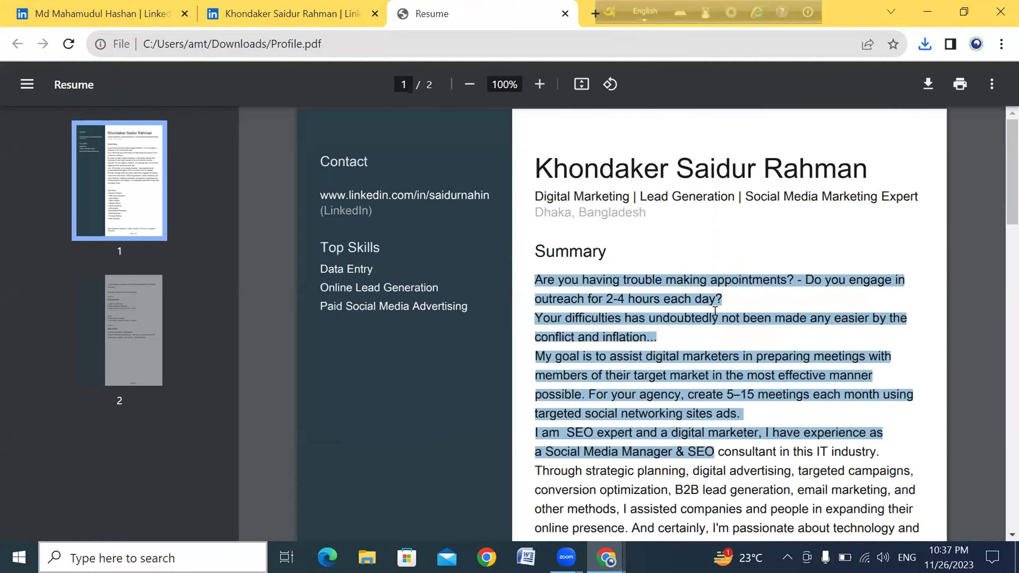
click(645, 321)
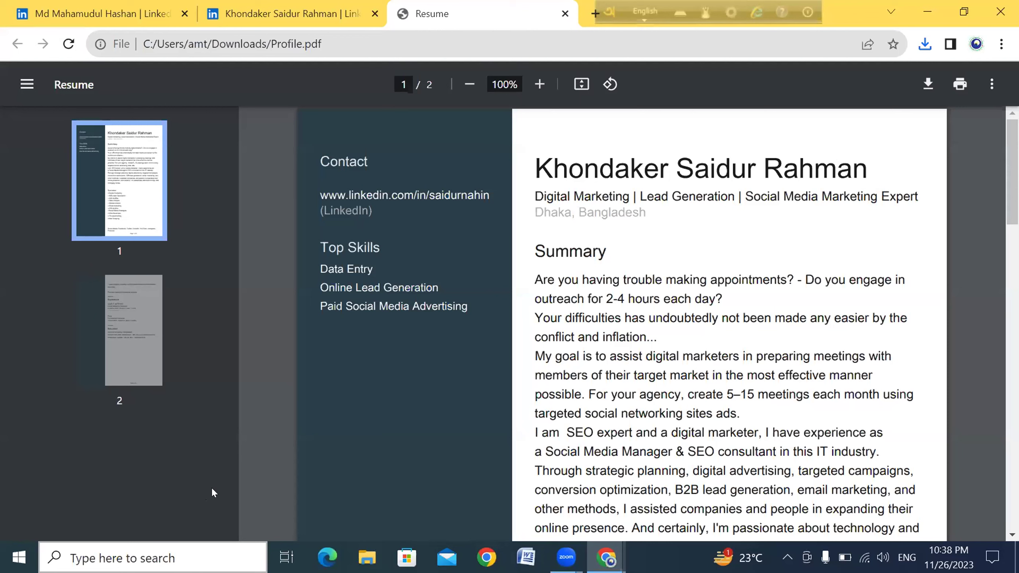
- Read Profile.pdf from its Summary through page 2's Experience and Education, then return to the LinkedIn profile tab
drag(536, 279, 523, 321)
click(718, 340)
scroll(718, 340, down, 10)
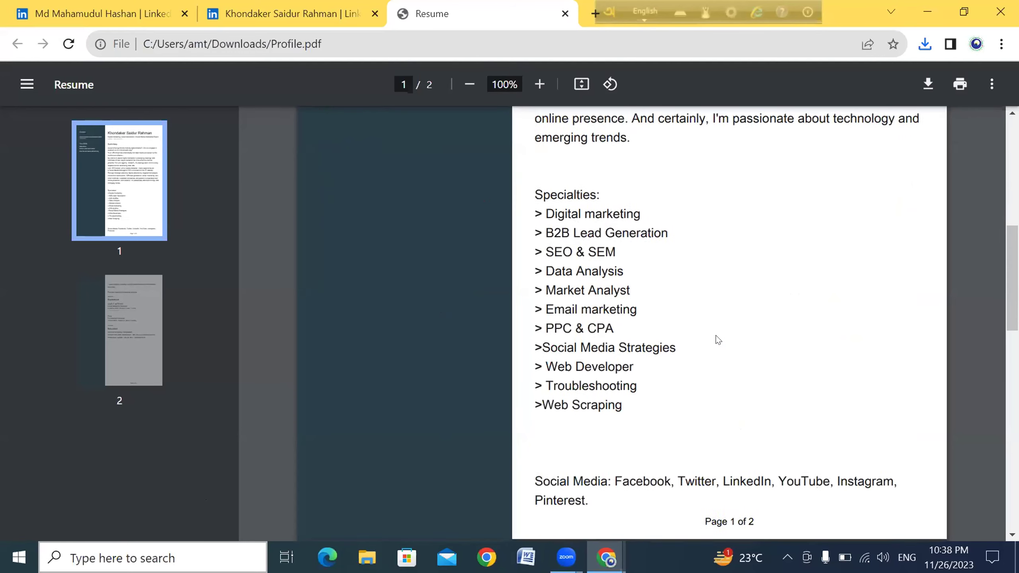
scroll(642, 353, down, 10)
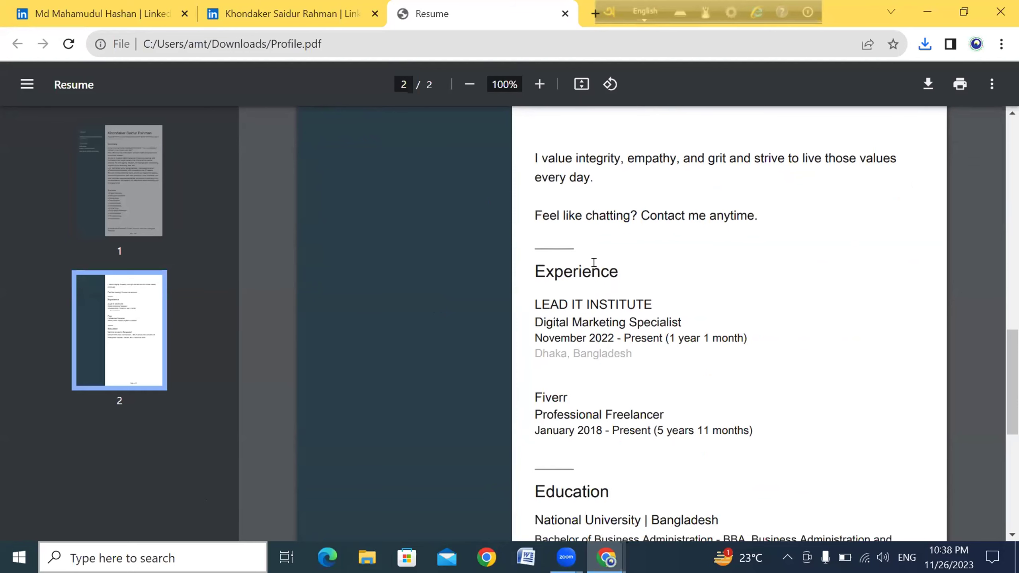
scroll(723, 400, down, 5)
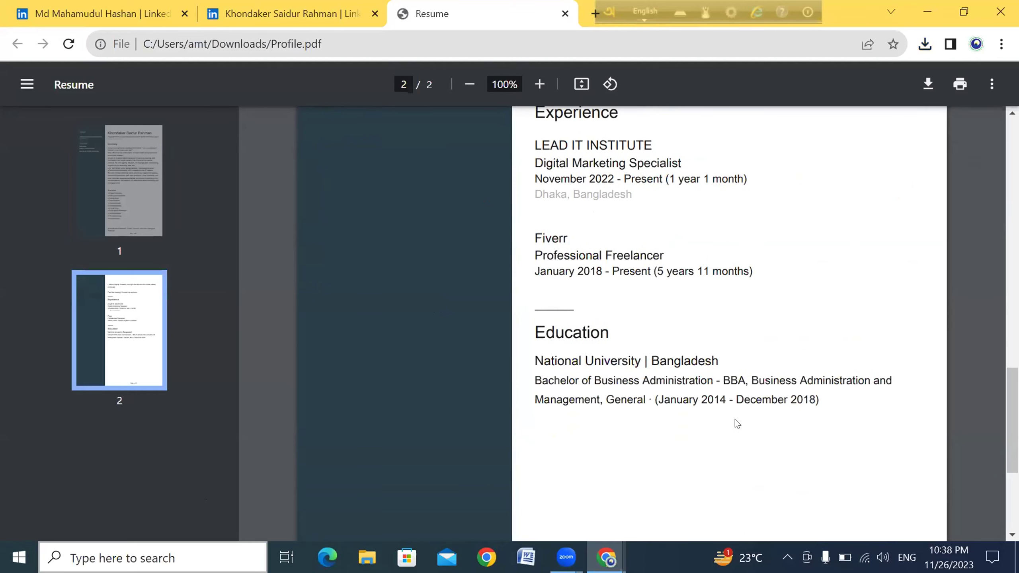
scroll(728, 412, up, 6)
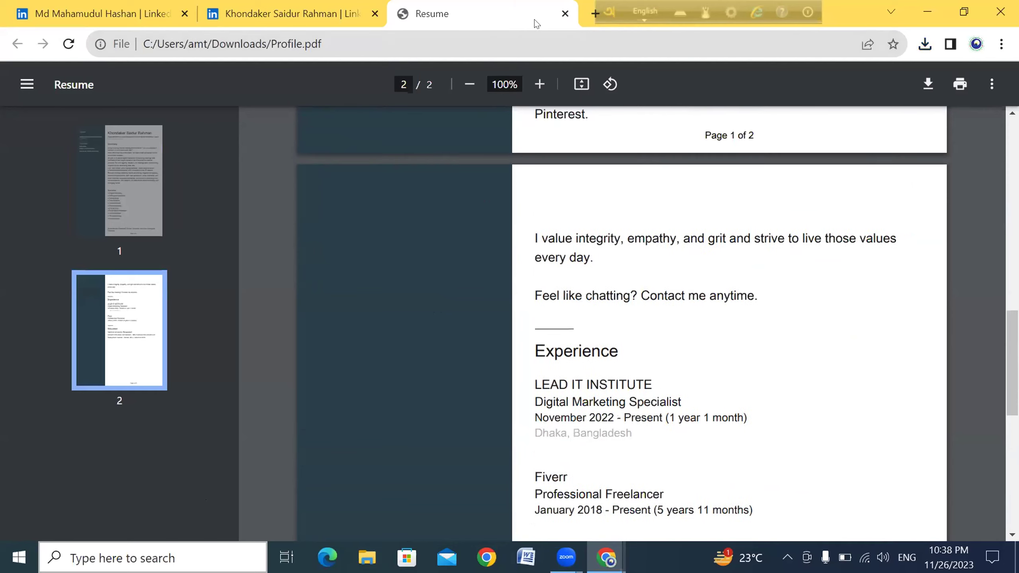
click(287, 9)
- Scroll the profile to the About section and highlight its first line
scroll(337, 230, up, 1)
scroll(333, 227, up, 3)
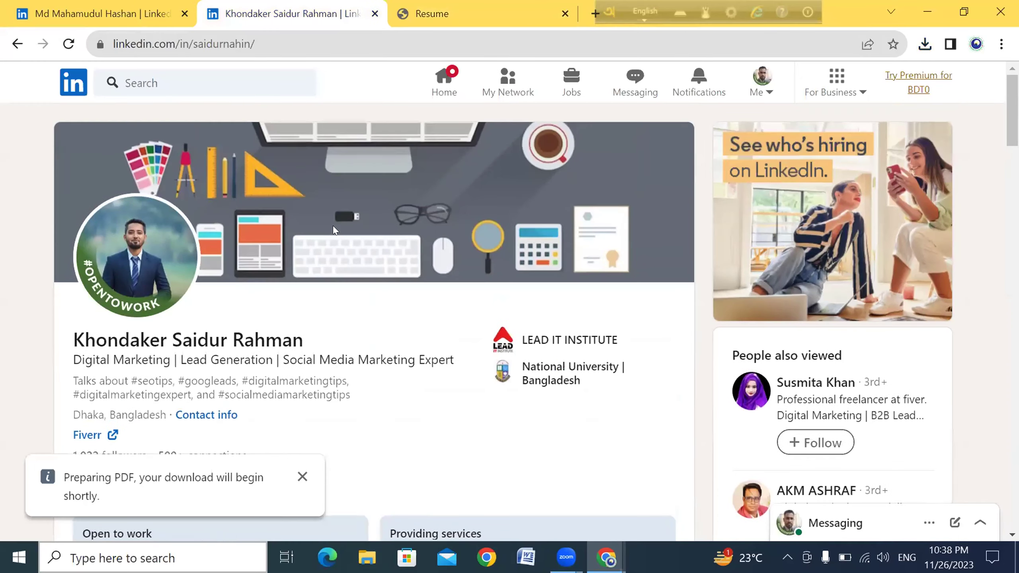
scroll(338, 237, down, 6)
scroll(341, 245, down, 10)
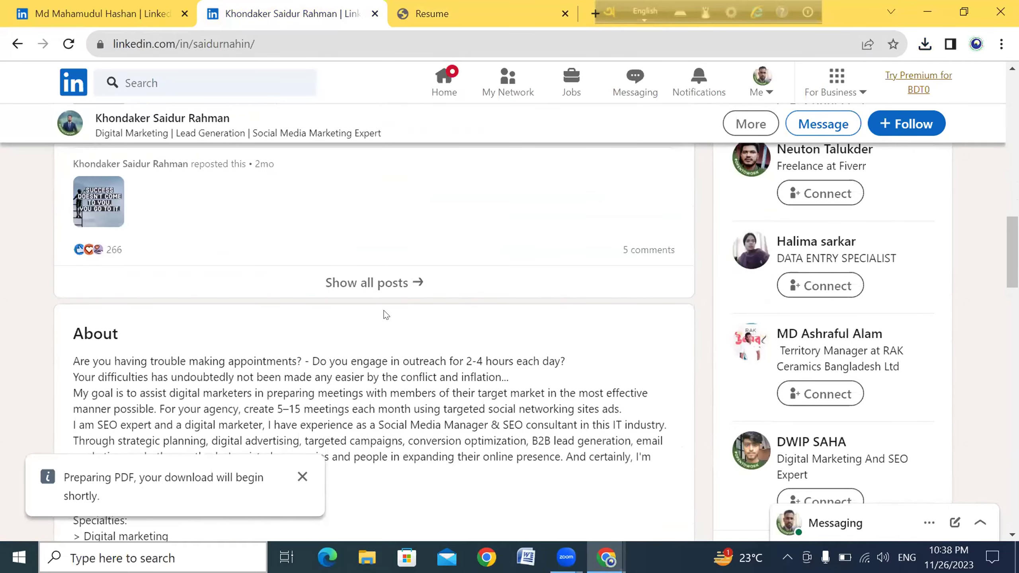
scroll(385, 315, down, 4)
drag(561, 201, 76, 197)
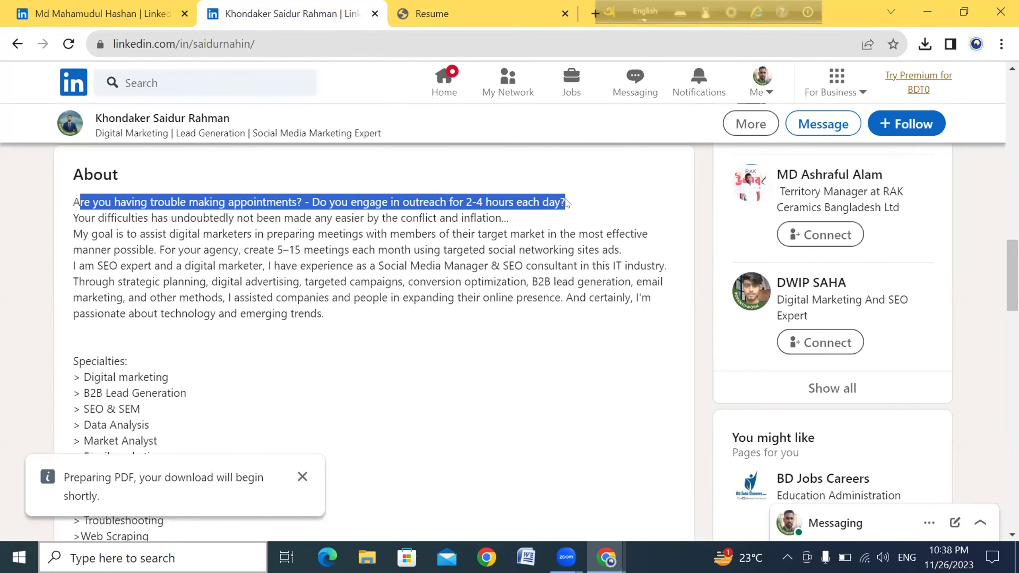
- Compare the About paragraph with the resume's Summary, then go to the LinkedIn home feed
click(458, 7)
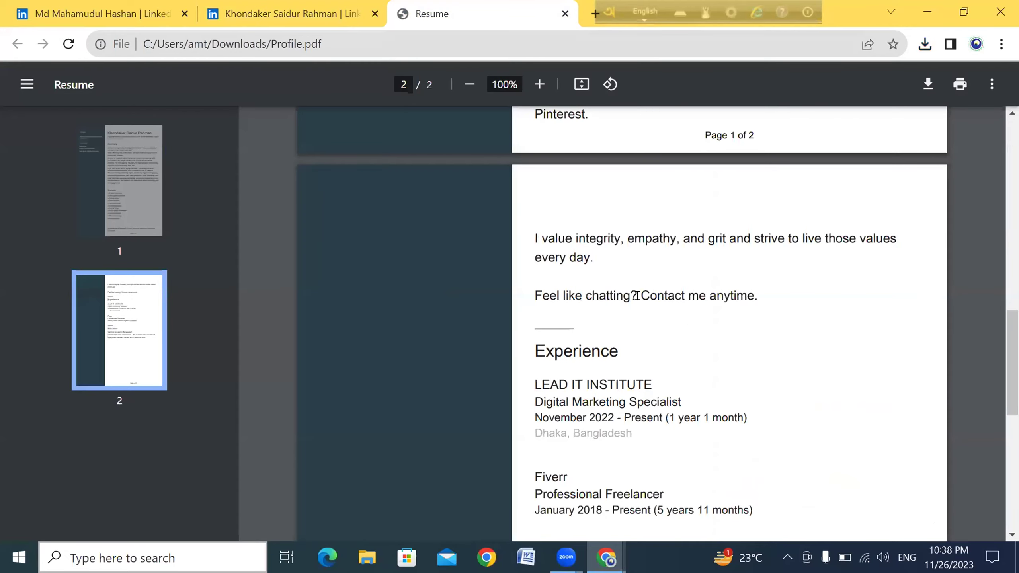
scroll(637, 293, up, 14)
scroll(636, 288, up, 5)
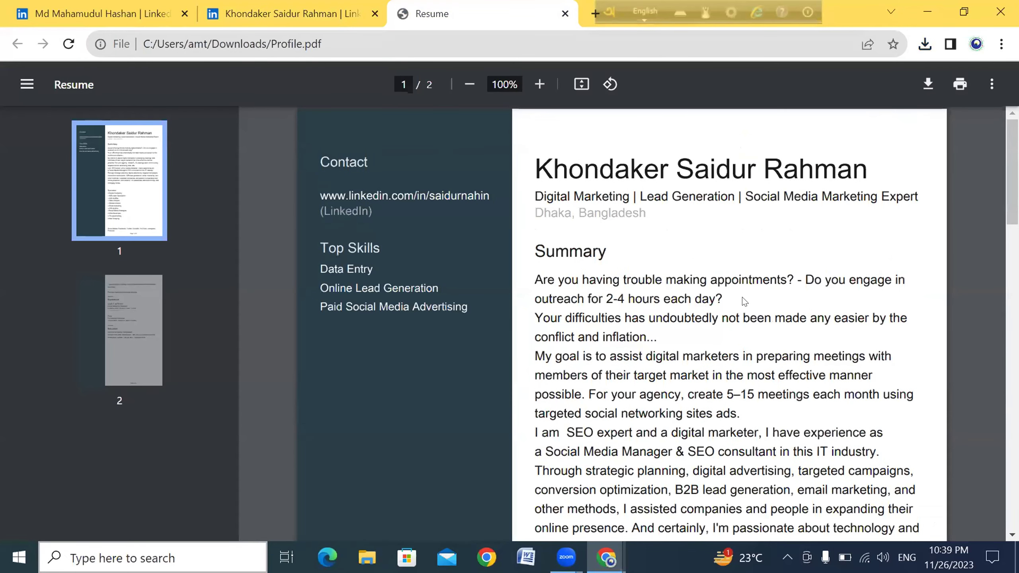
click(287, 16)
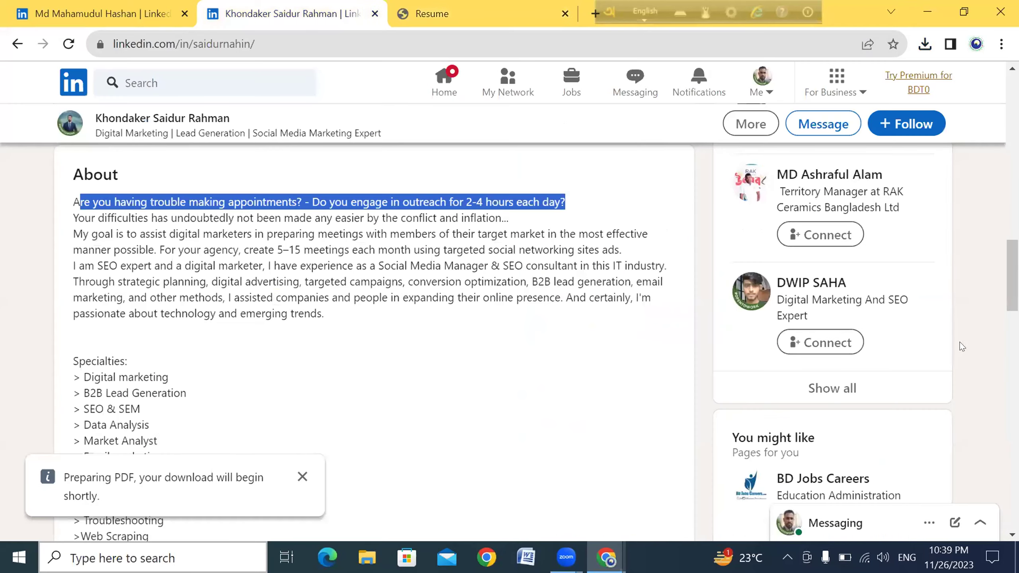
click(528, 281)
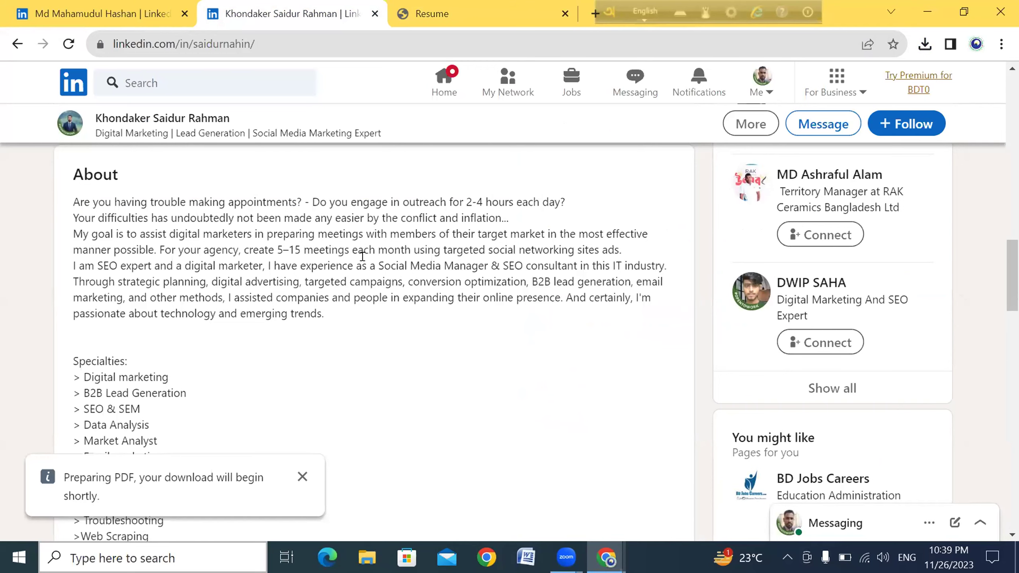
triple_click(581, 332)
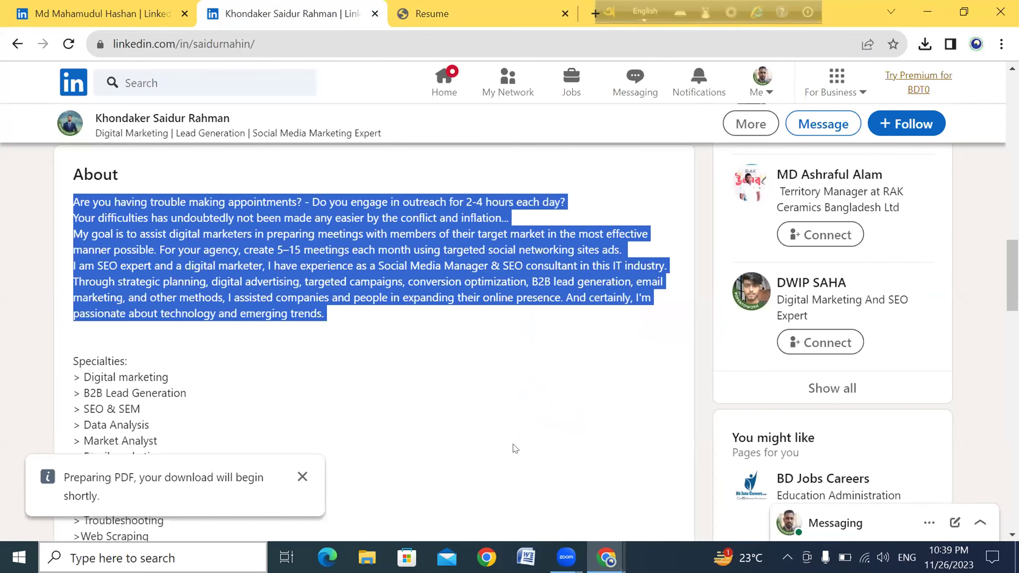
click(595, 367)
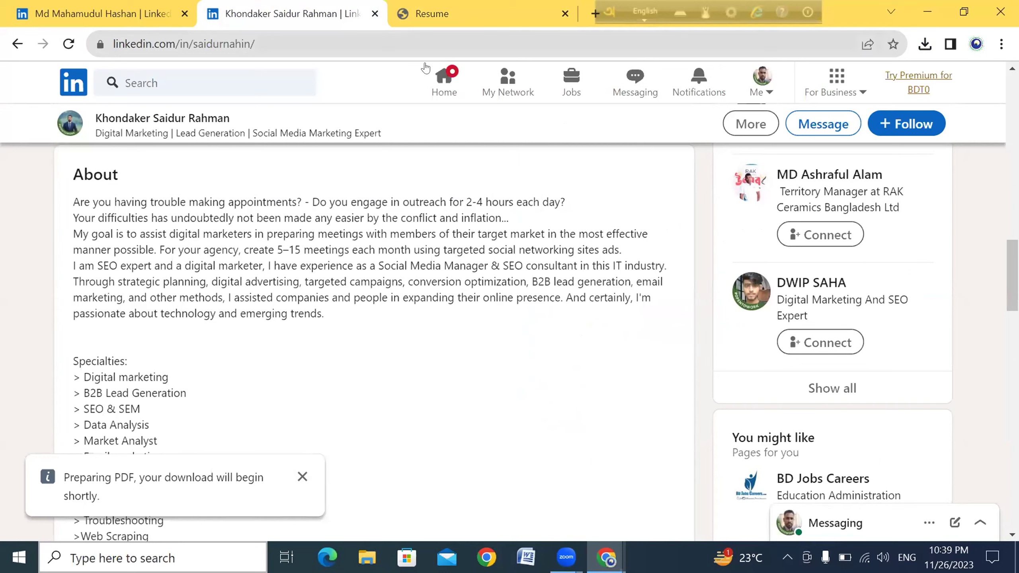
click(443, 80)
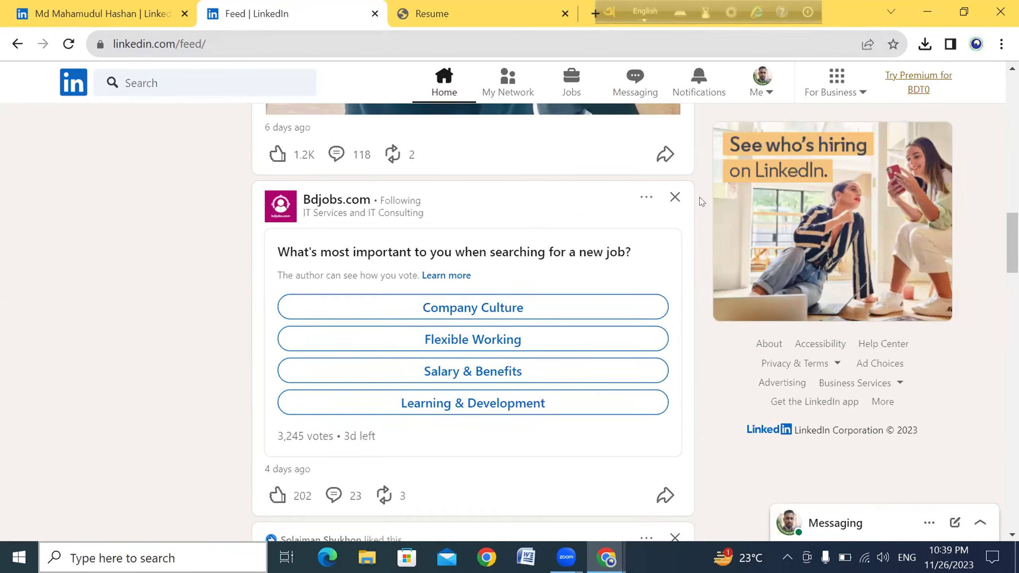
- Scroll to the top of the home feed and go to My Network
scroll(701, 201, up, 15)
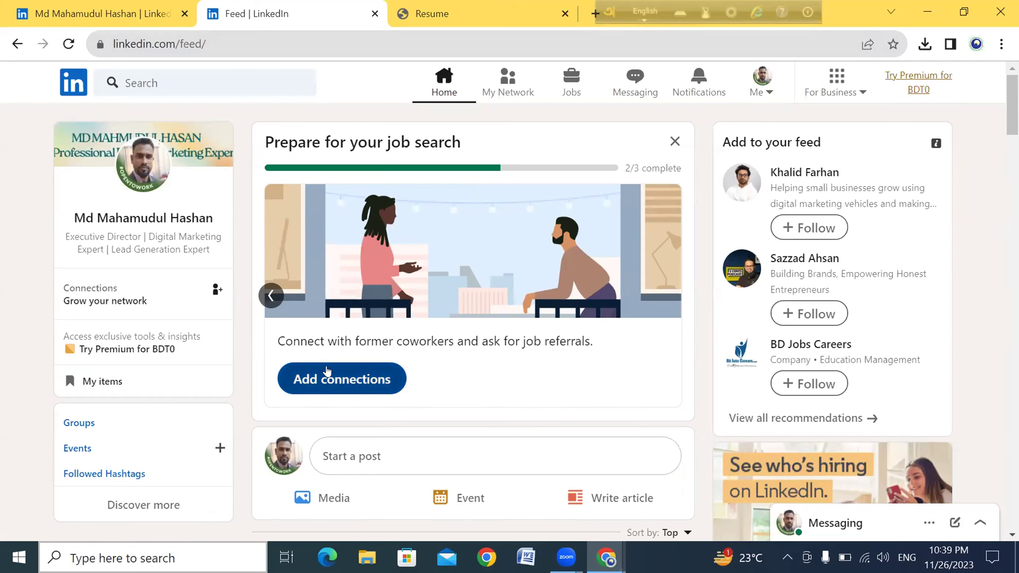
click(506, 81)
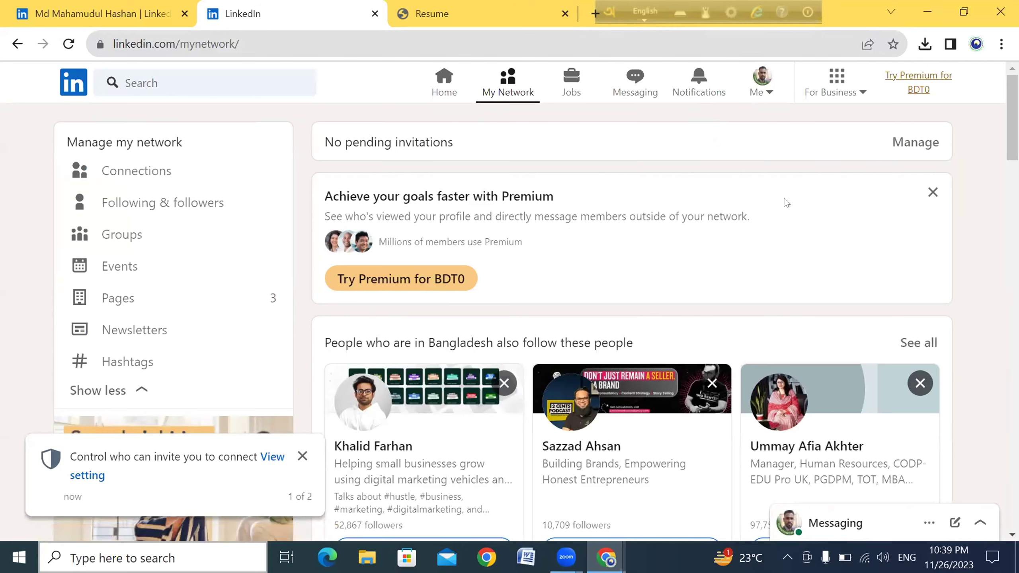
- Follow the first two people under 'People who are in Bangladesh also follow these people'
scroll(786, 203, down, 2)
scroll(754, 199, down, 2)
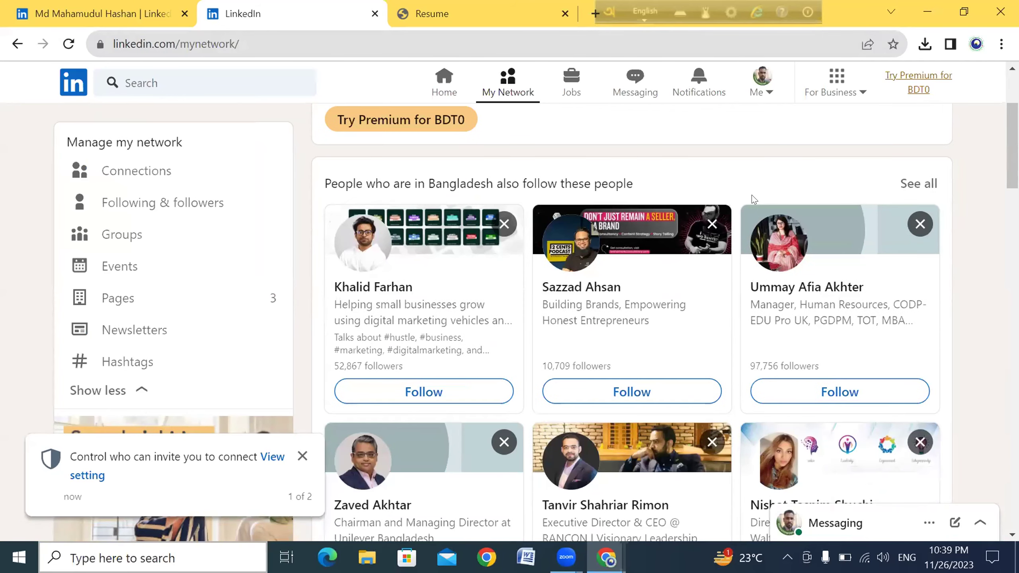
scroll(718, 200, down, 2)
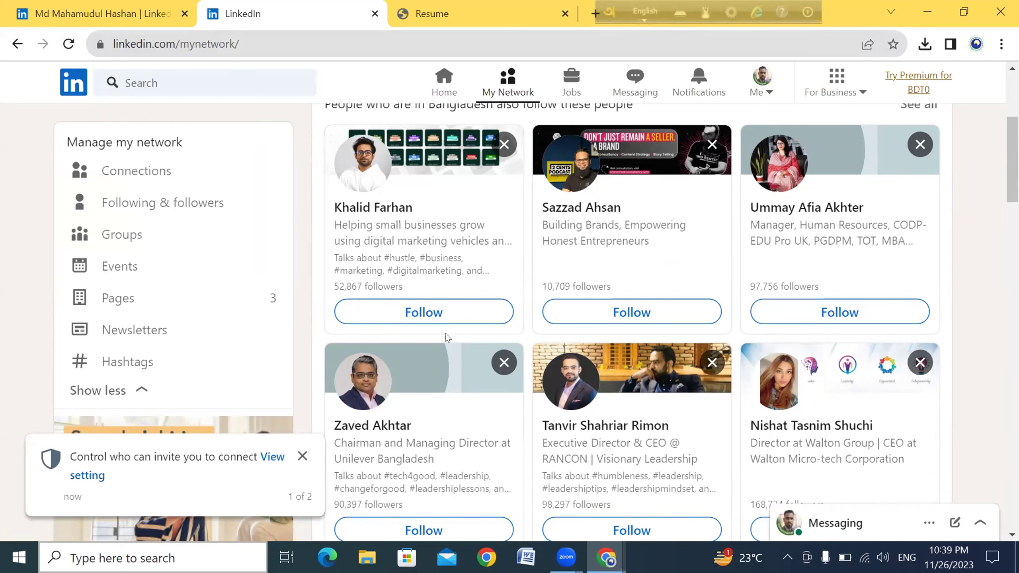
click(413, 313)
click(636, 313)
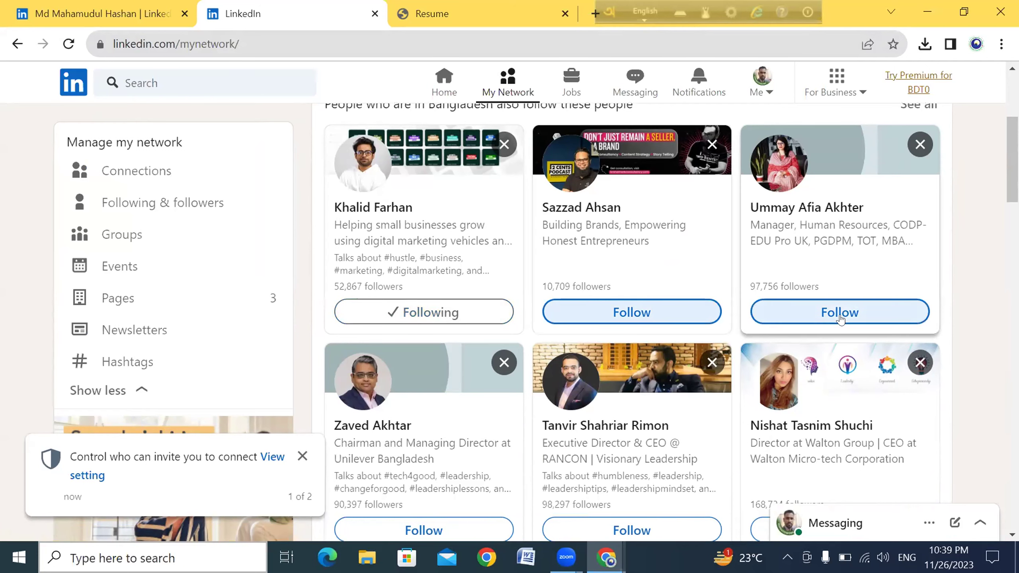
scroll(1000, 356, down, 1)
scroll(1000, 355, down, 1)
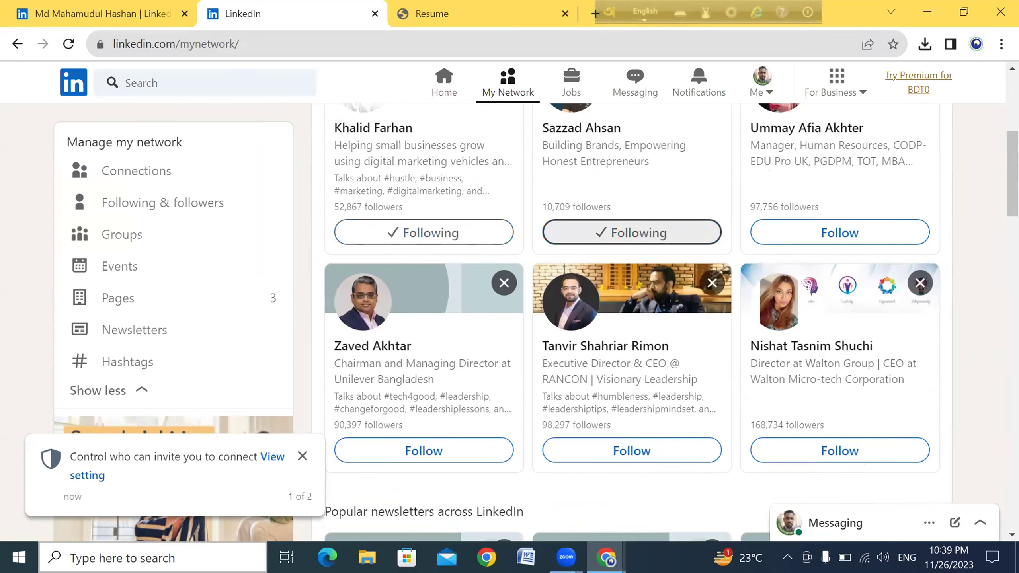
scroll(632, 321, down, 4)
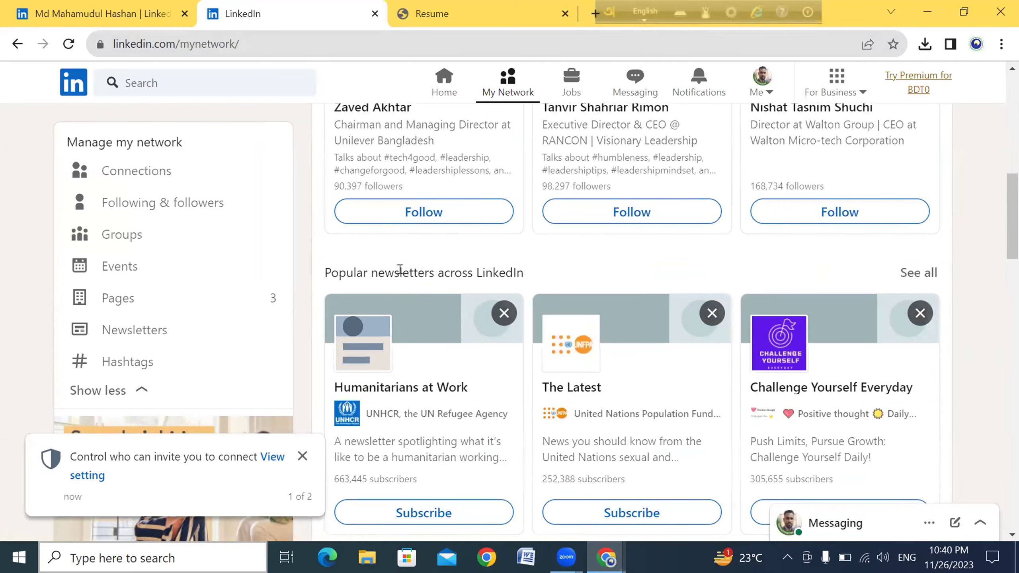
- In Popular newsletters, subscribe to The Latest and Challenge Yourself Everyday
drag(371, 262, 655, 280)
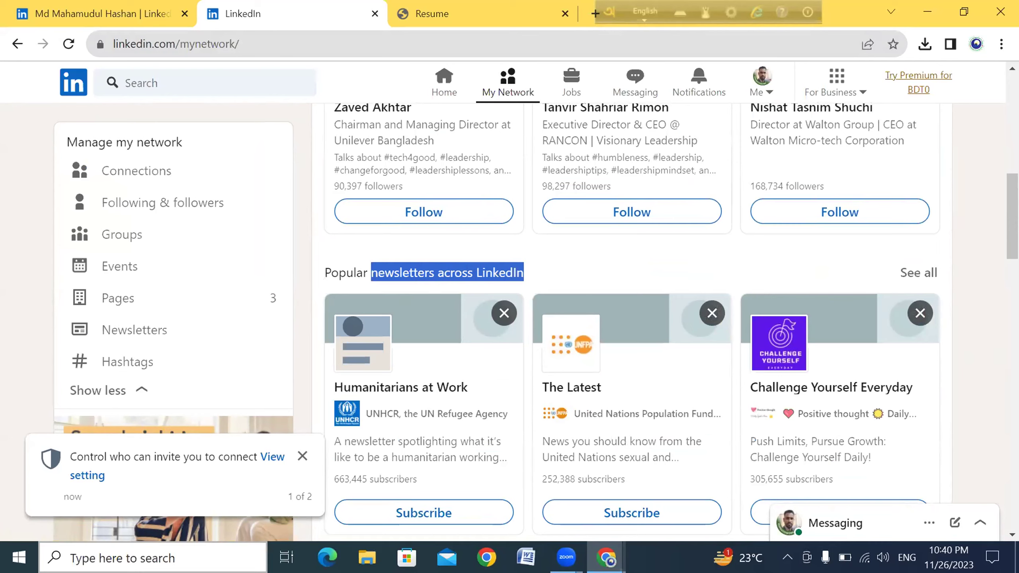
scroll(977, 314, down, 3)
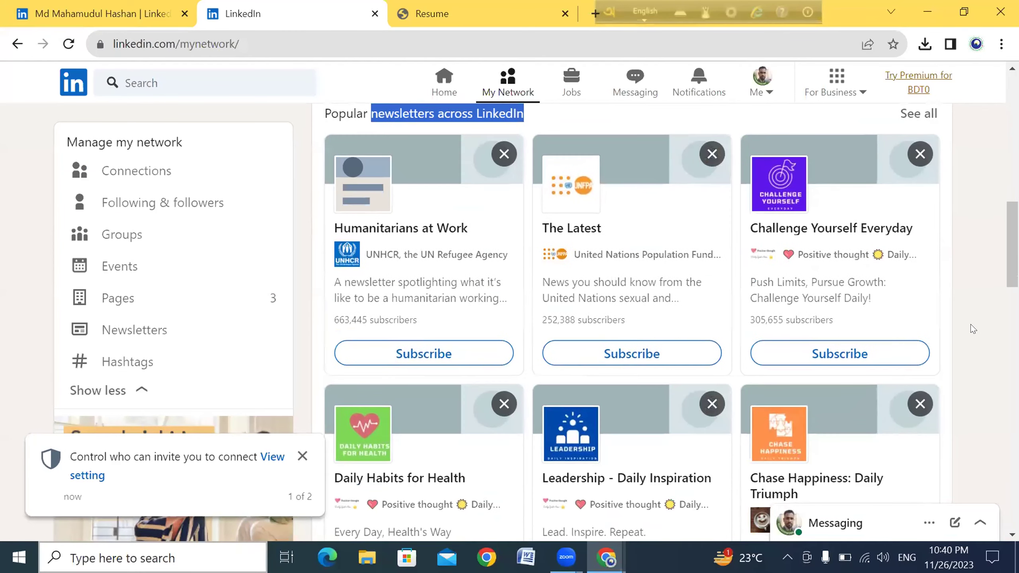
scroll(842, 353, down, 3)
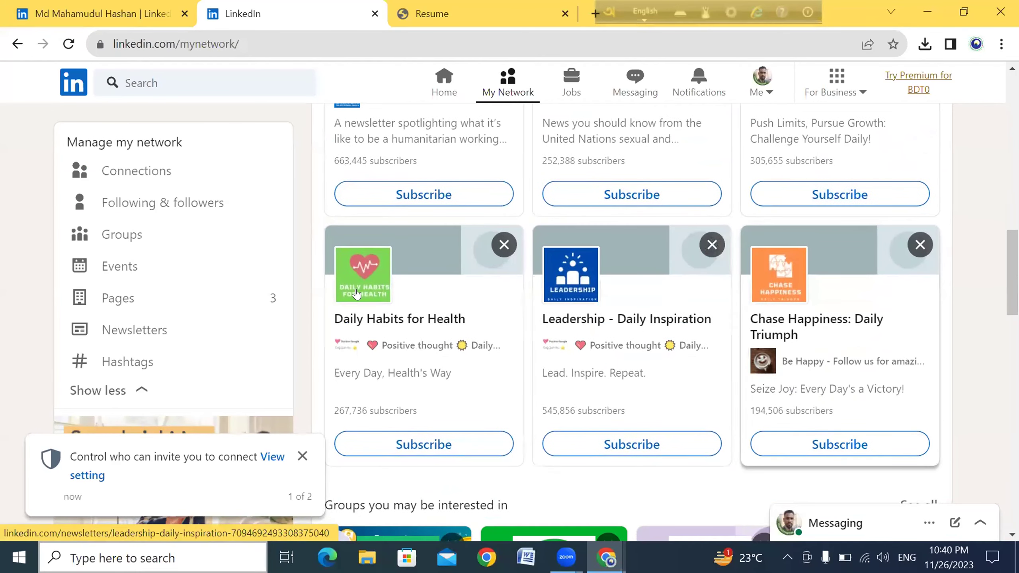
click(845, 186)
scroll(991, 265, down, 2)
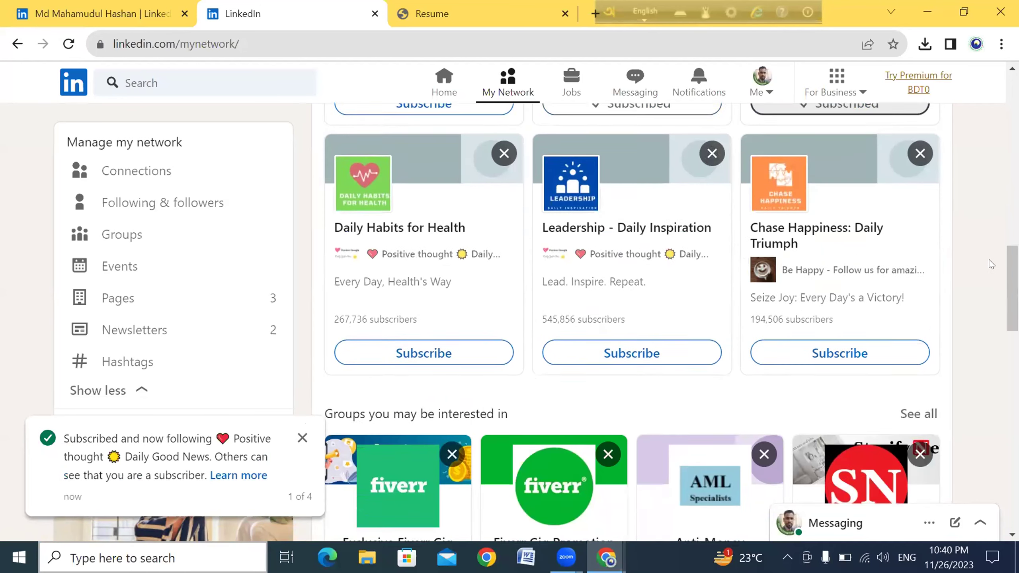
scroll(991, 265, down, 2)
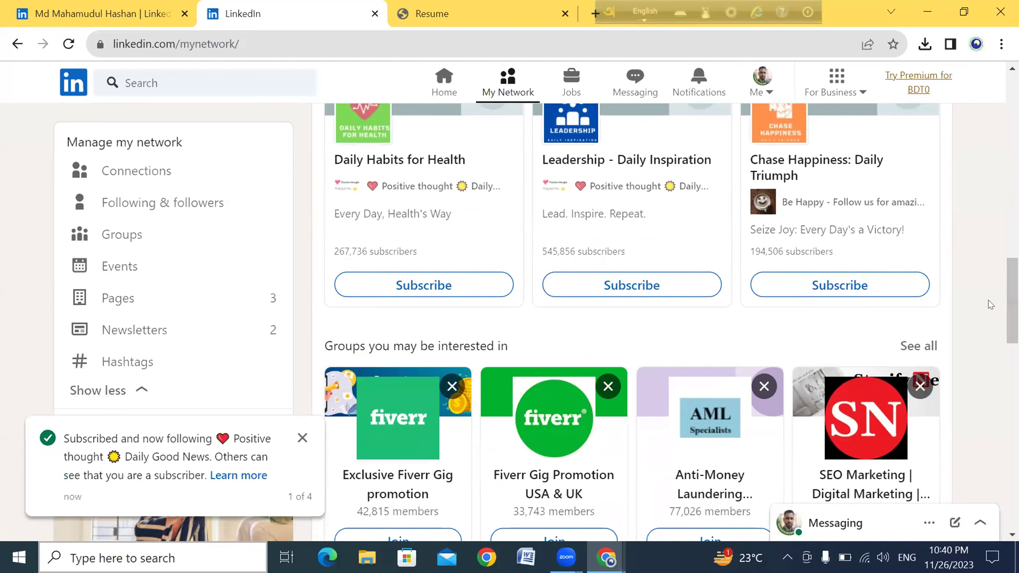
scroll(996, 289, down, 2)
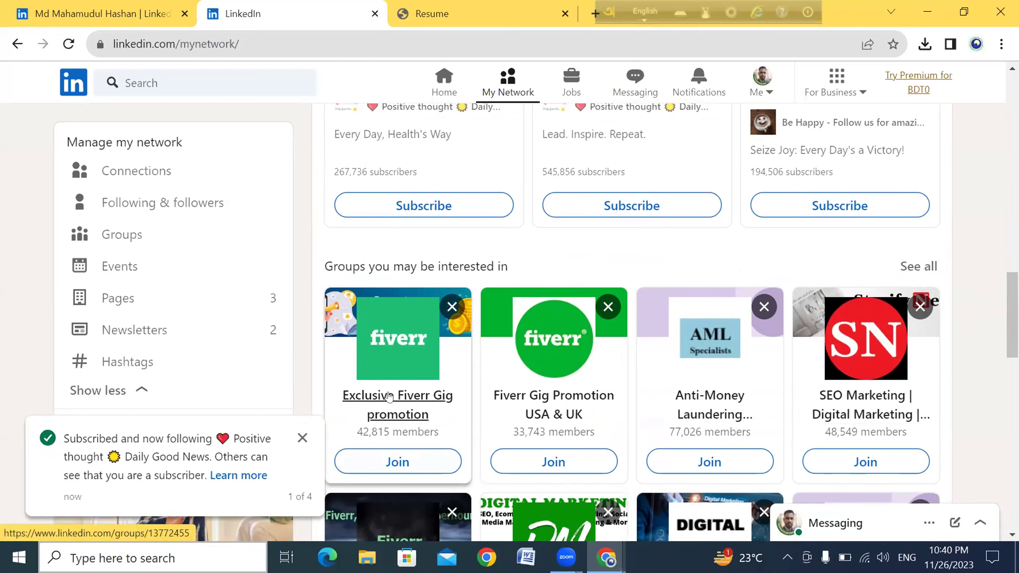
- Request to join both Fiverr gig groups and SEO Marketing, and subscribe to Humanitarians at Work
click(398, 466)
click(559, 462)
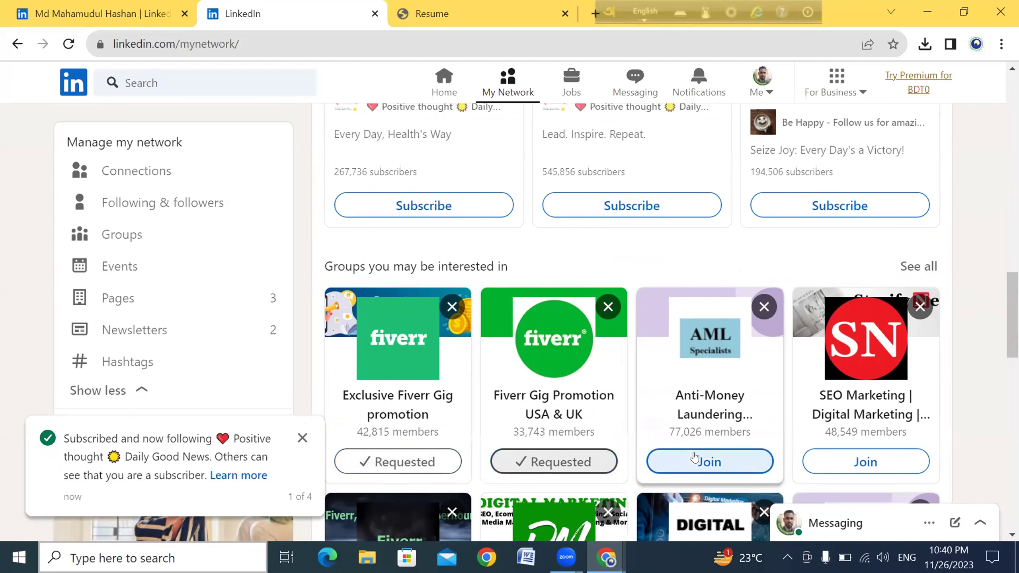
scroll(703, 458, up, 5)
click(423, 302)
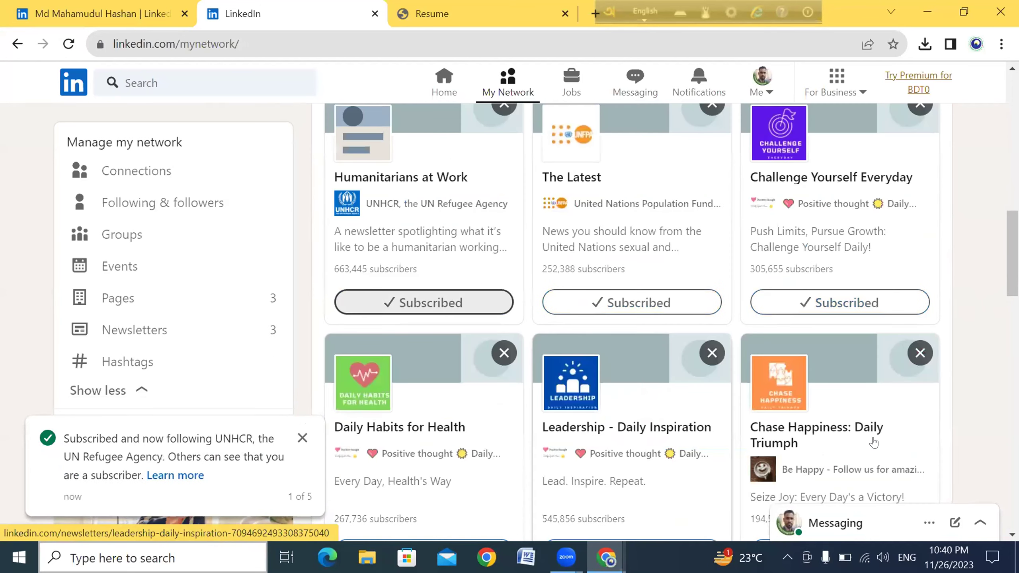
scroll(990, 356, down, 10)
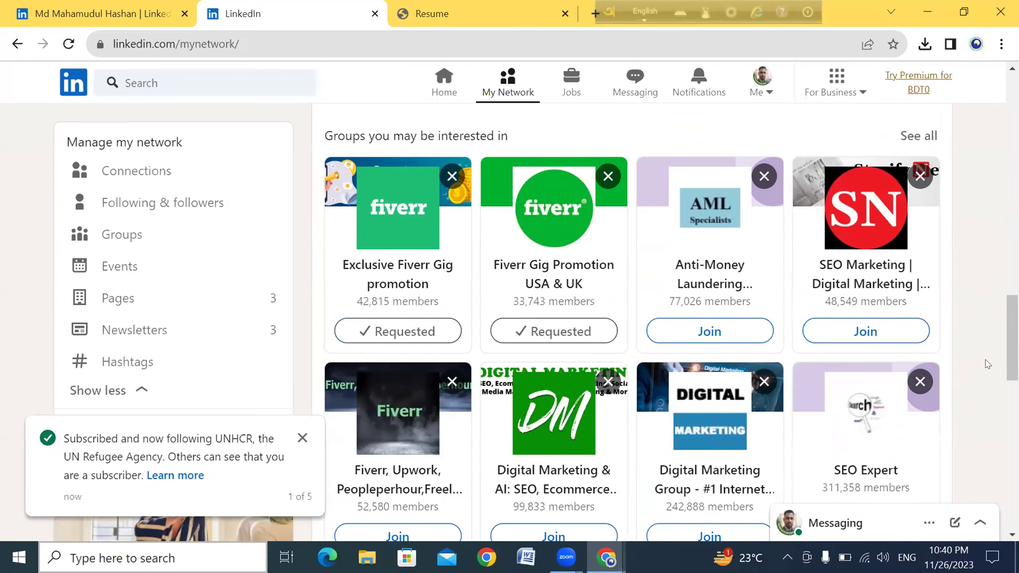
click(865, 332)
scroll(970, 355, down, 5)
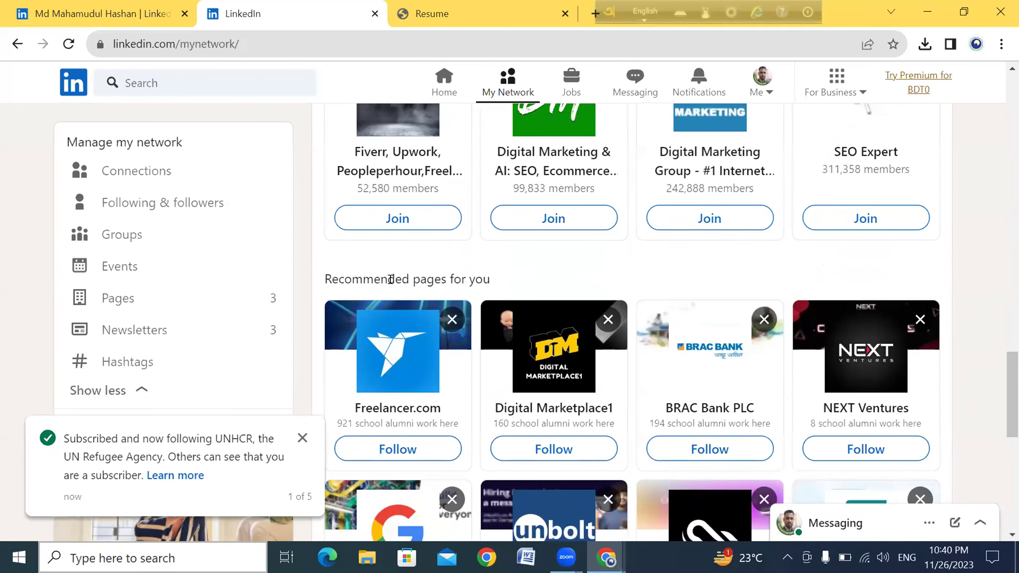
- Follow the Digital Marketplace1 page in Recommended pages for you
scroll(613, 398, down, 2)
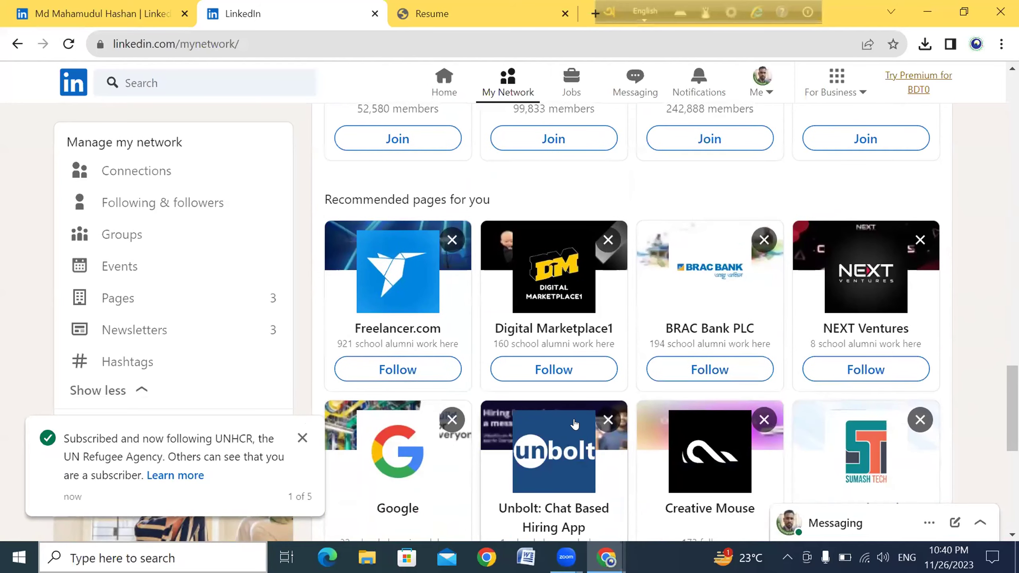
click(569, 369)
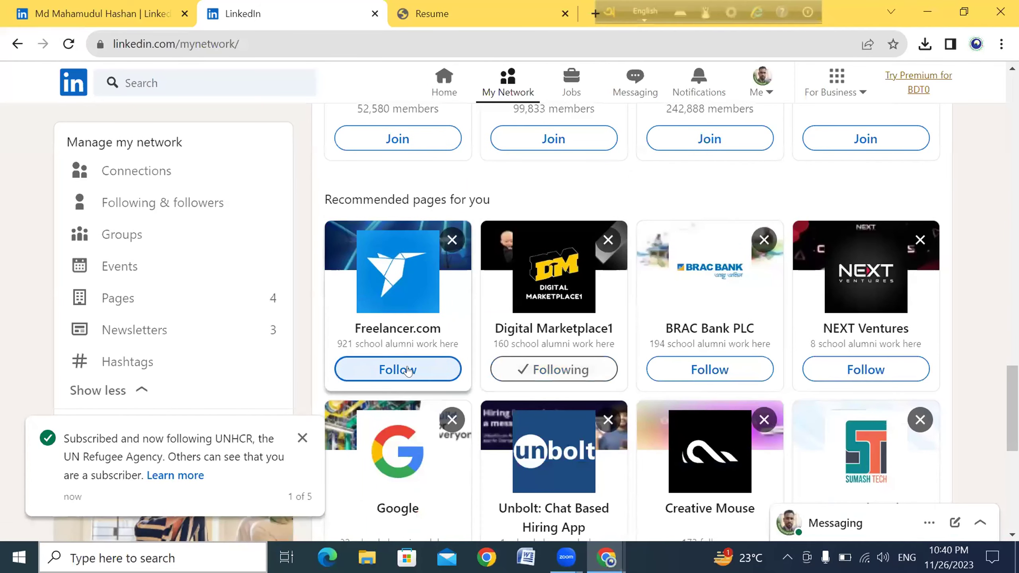